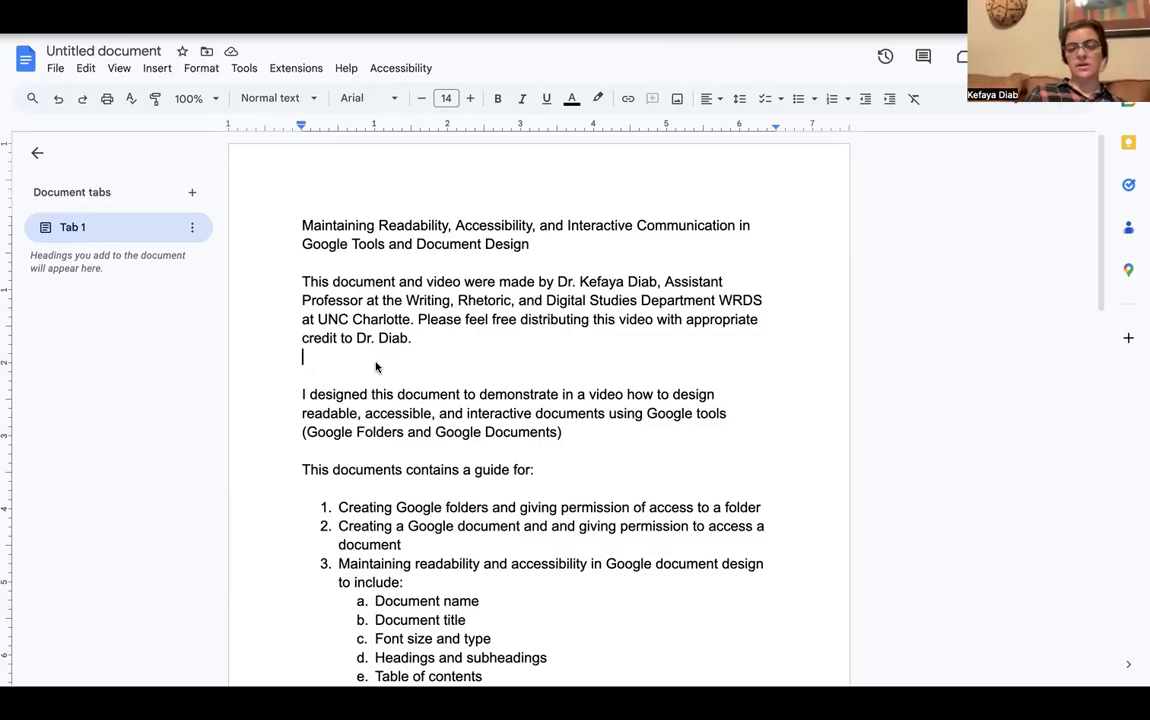
Review the guide from the credit paragraph down to the reading links at its end
left_click(373, 367)
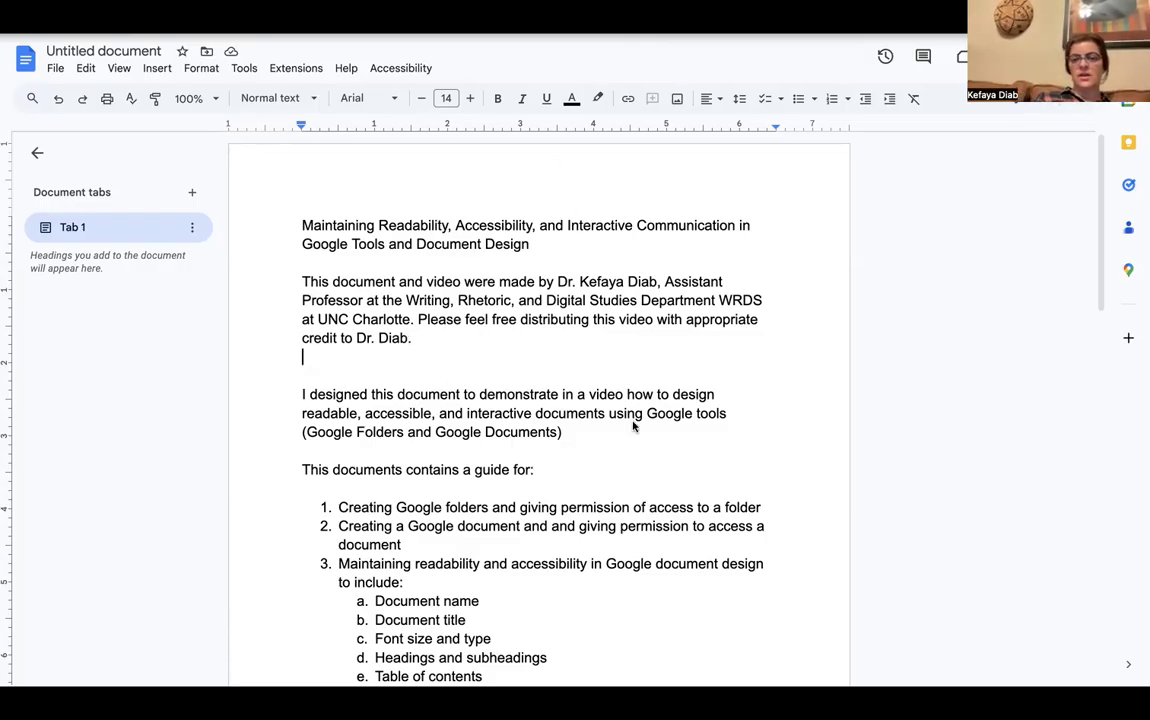
scroll(633, 425, "down", 2)
scroll(633, 425, "down", 4)
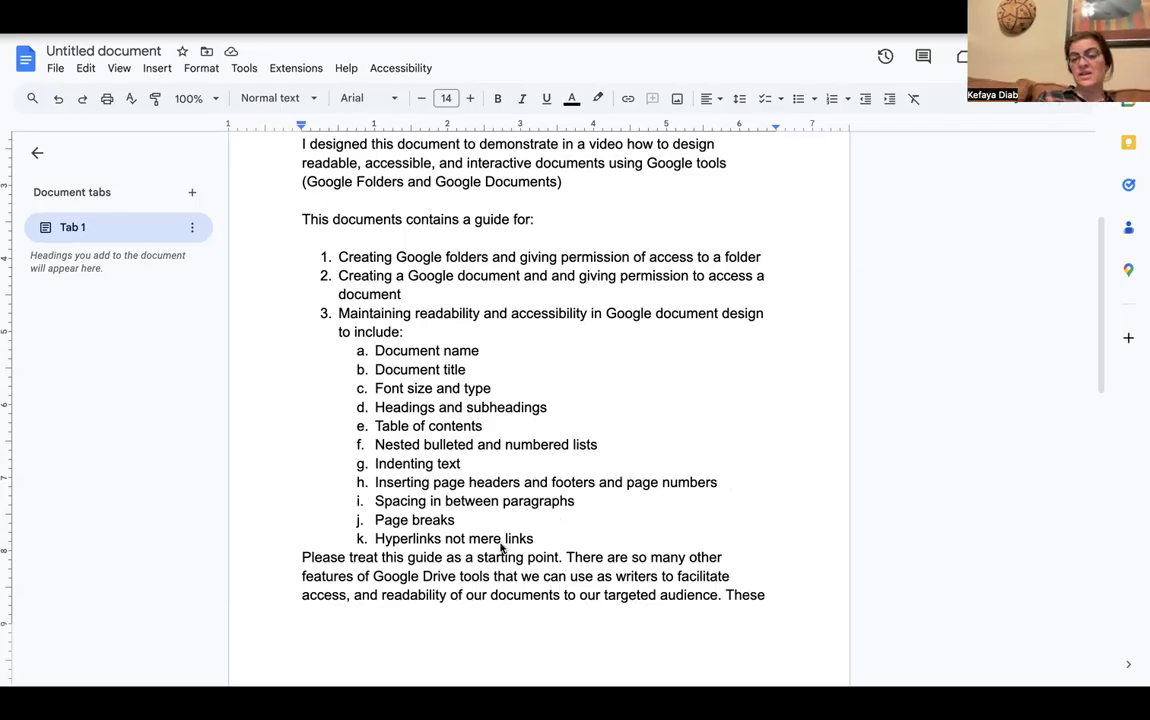
scroll(490, 546, "down", 1)
scroll(501, 548, "down", 5)
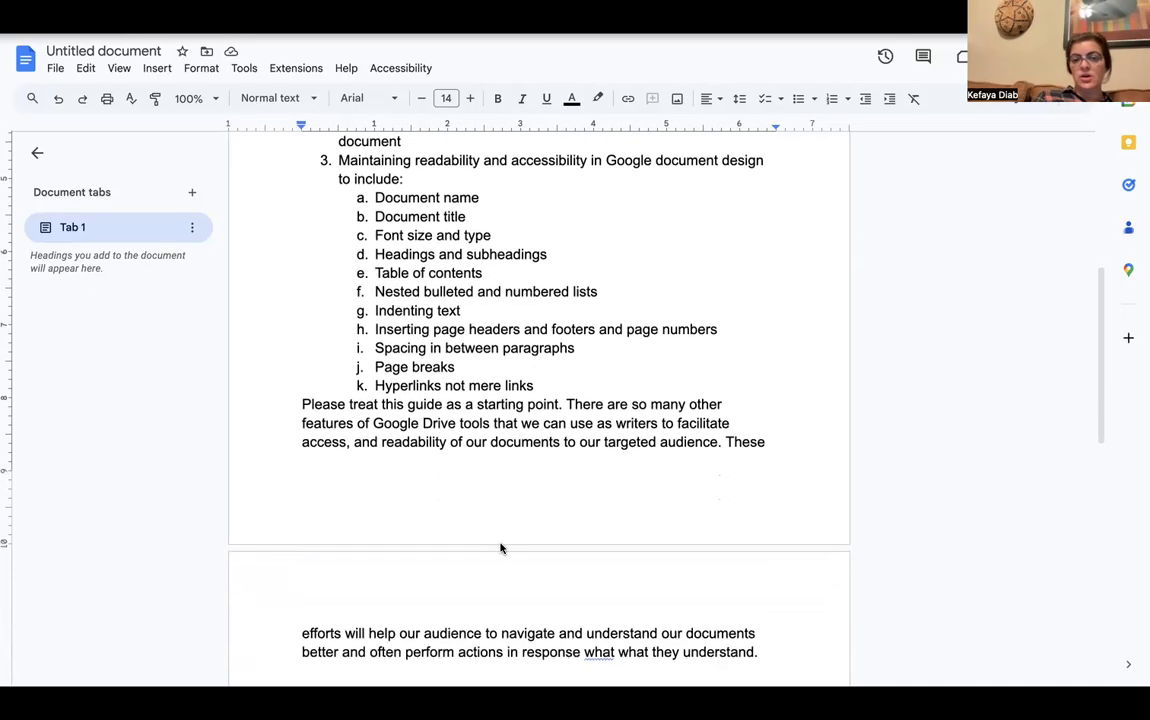
scroll(522, 441, "down", 1)
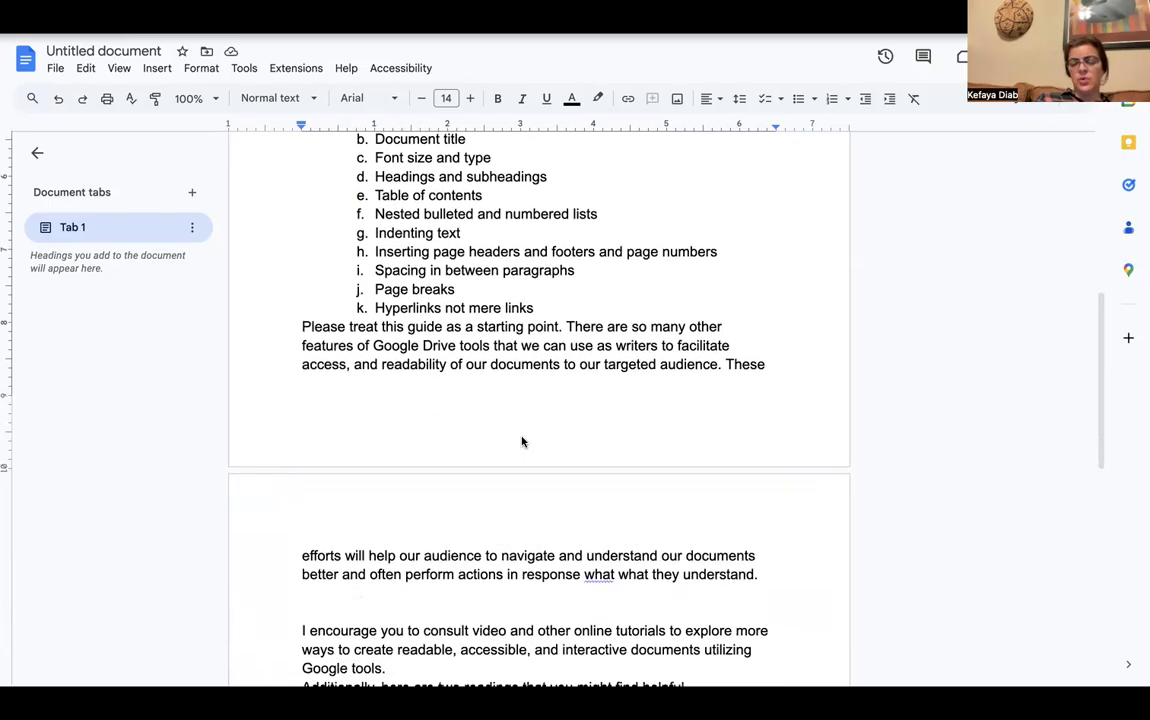
scroll(522, 441, "down", 1)
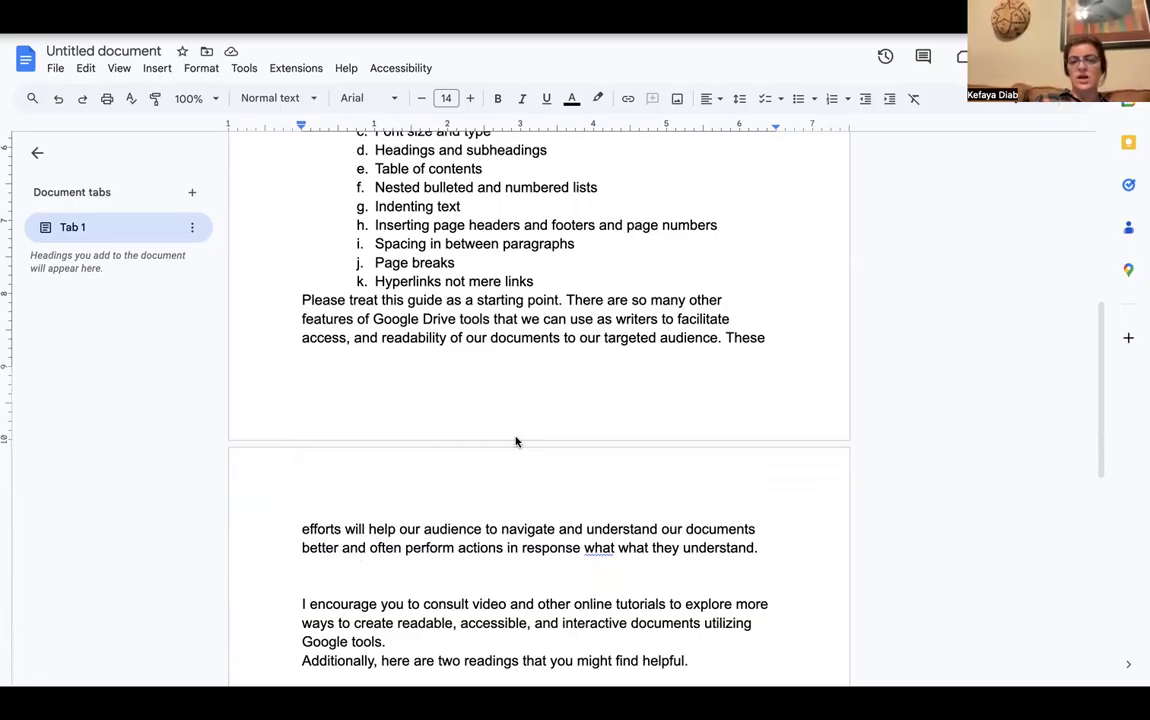
scroll(482, 546, "down", 3)
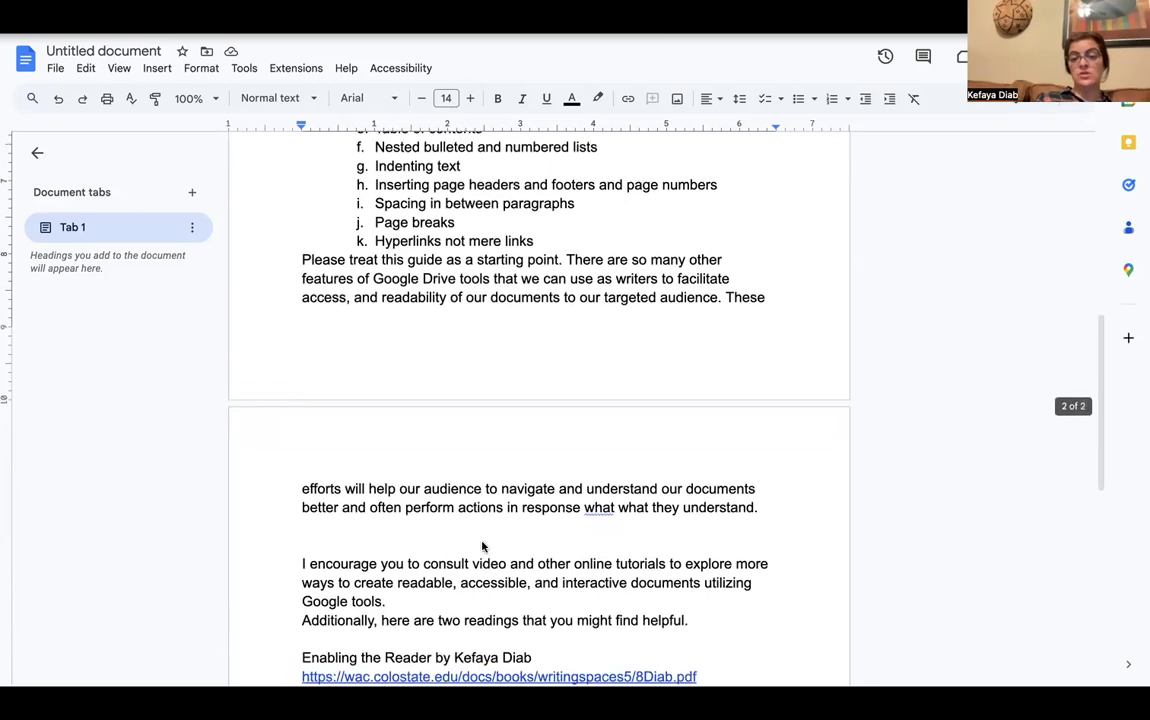
scroll(482, 546, "down", 2)
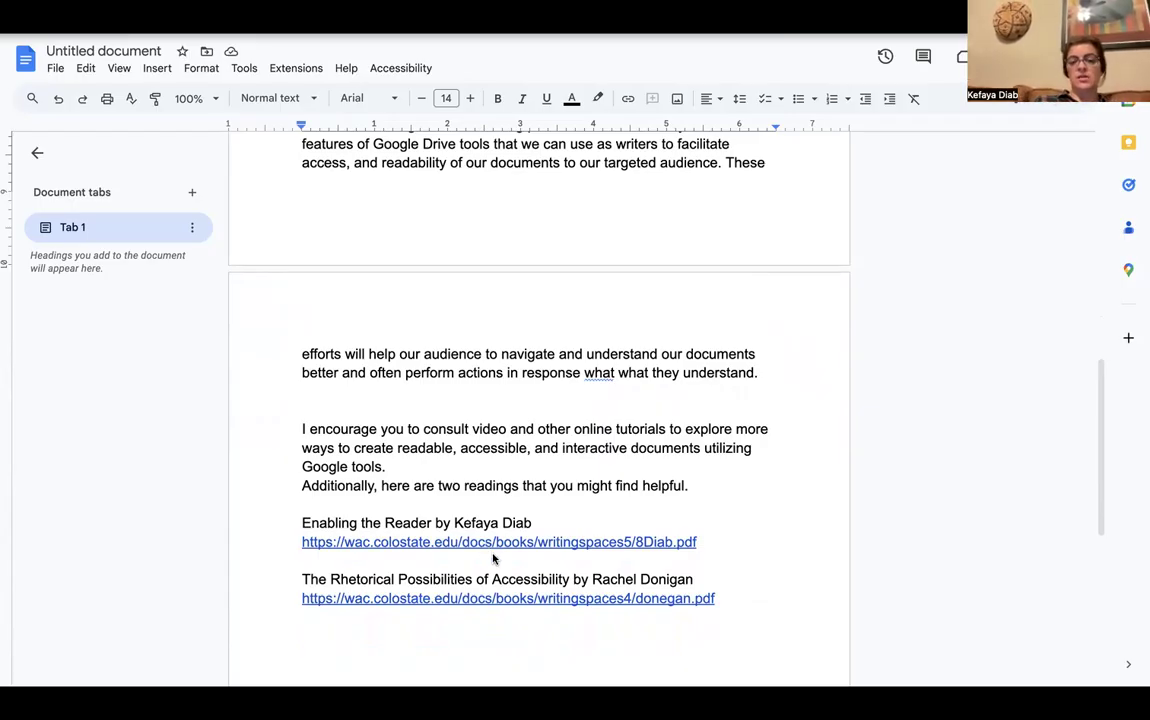
scroll(495, 555, "down", 2)
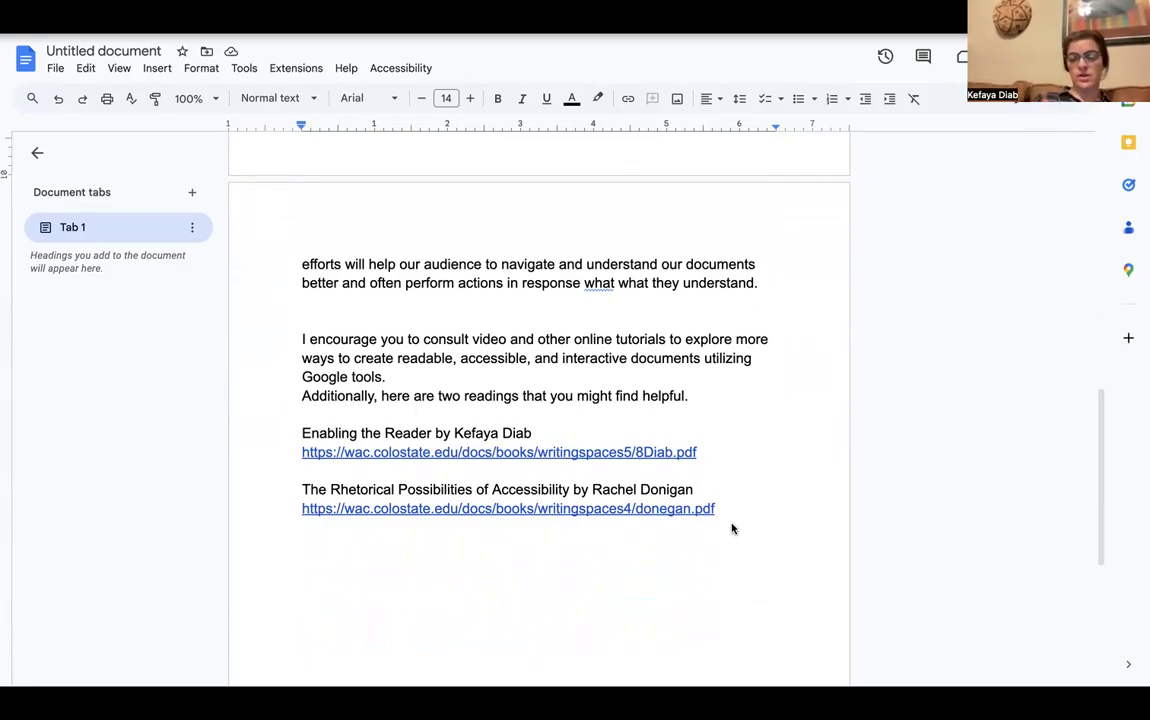
scroll(732, 528, "up", 1)
scroll(732, 528, "up", 15)
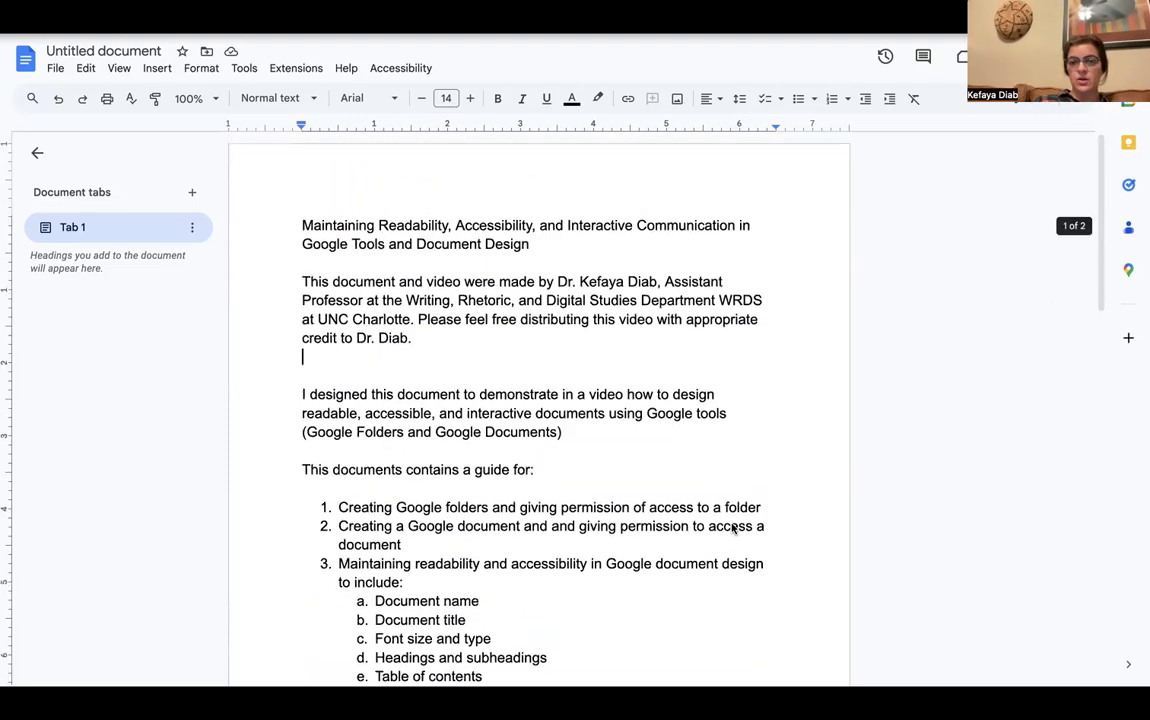
scroll(732, 528, "down", 1)
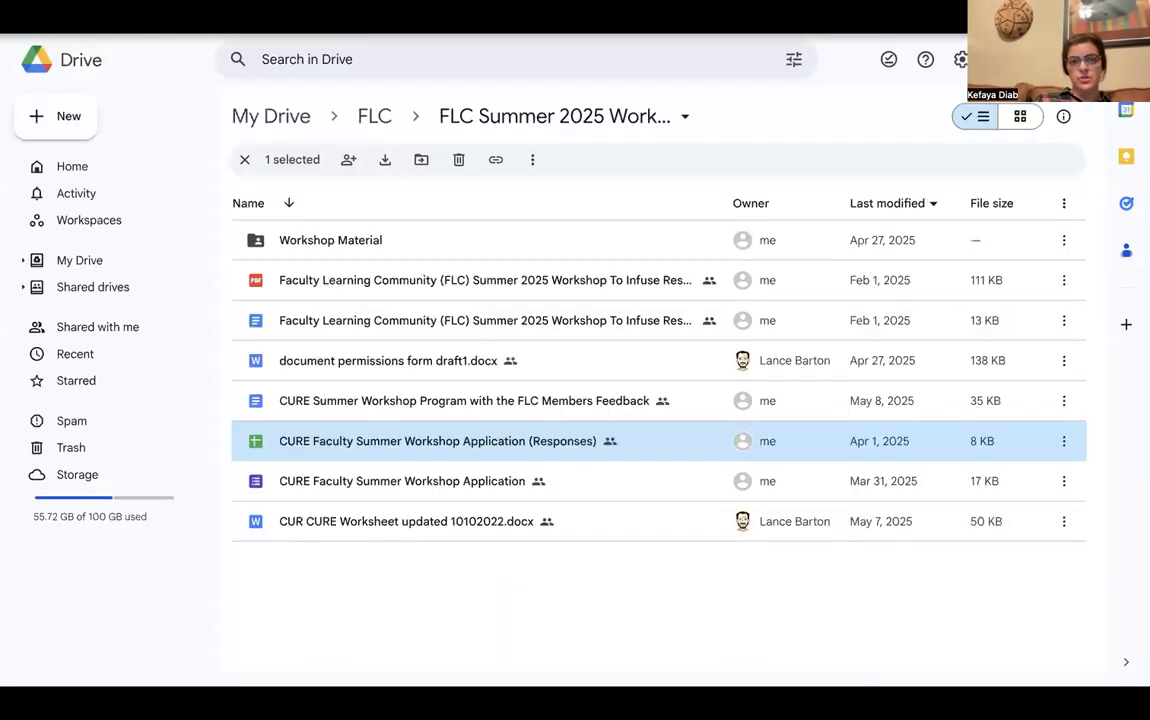
Return to the top level of My Drive and bring up the New menu
left_click(62, 260)
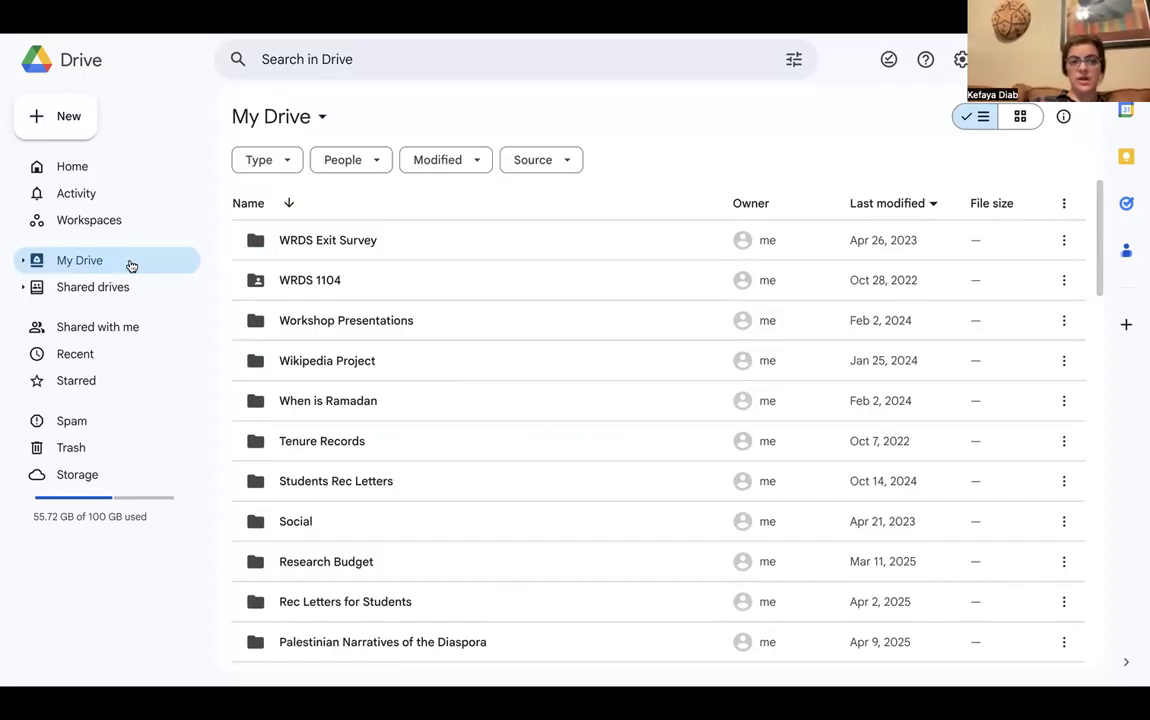
left_click(72, 119)
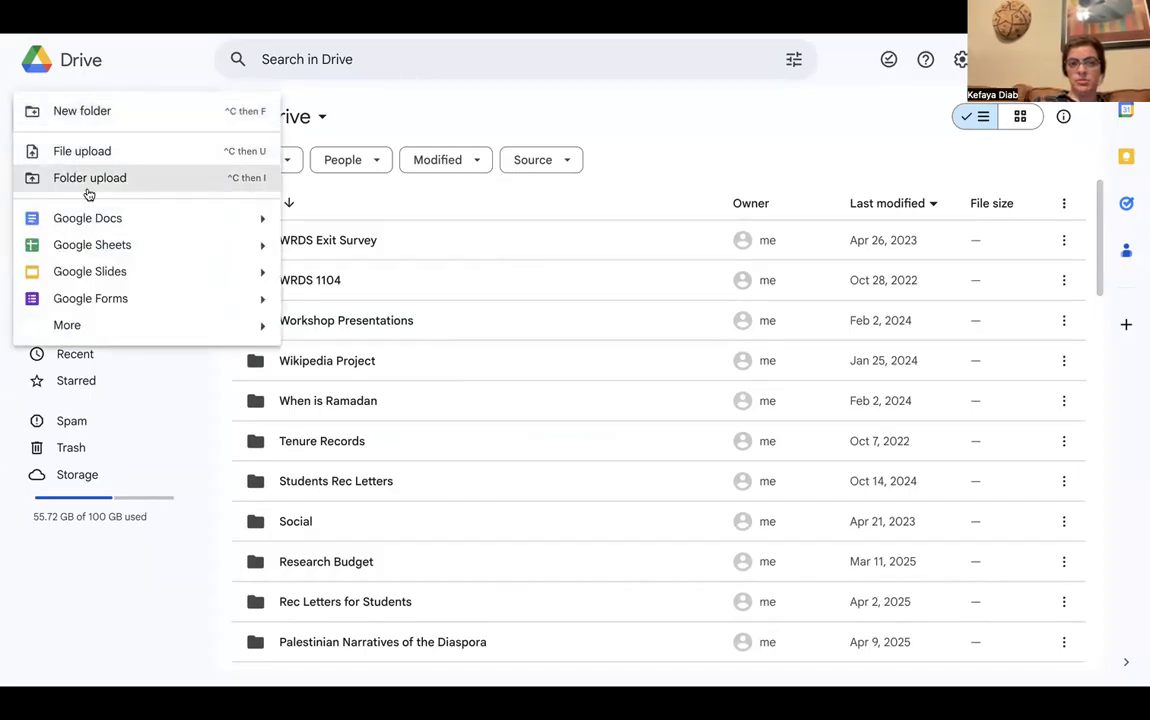
Make a new My Drive folder called 'Video Tutorial Example'
left_click(112, 112)
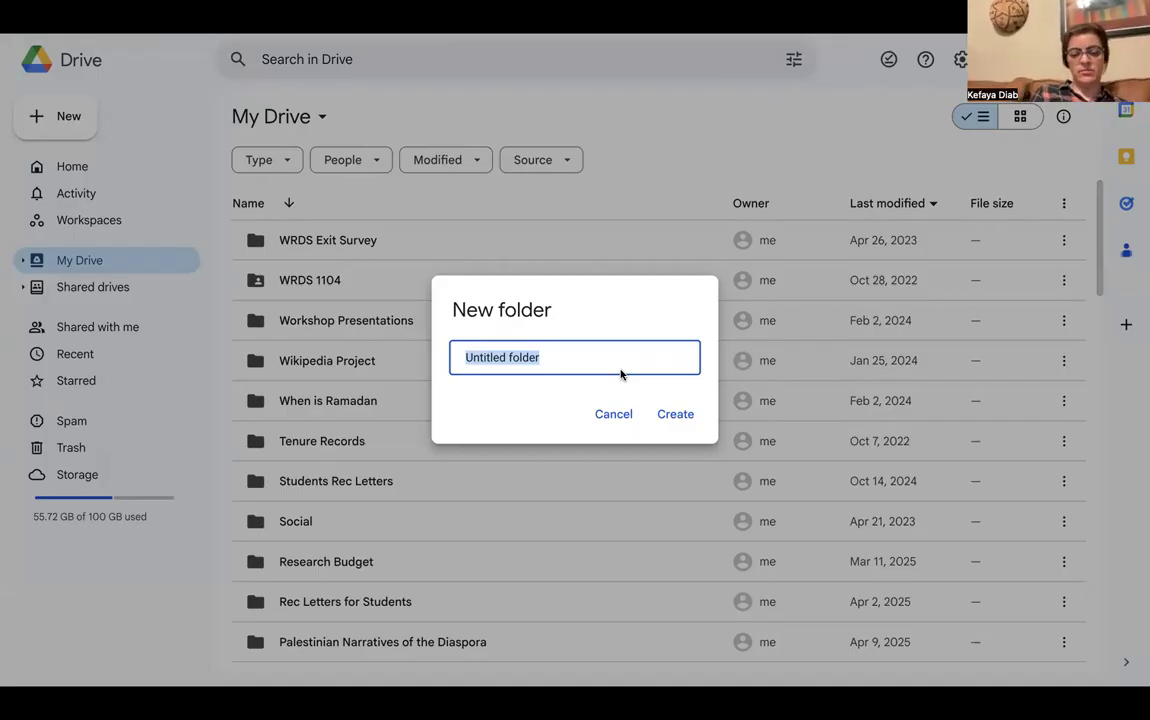
type("Video ")
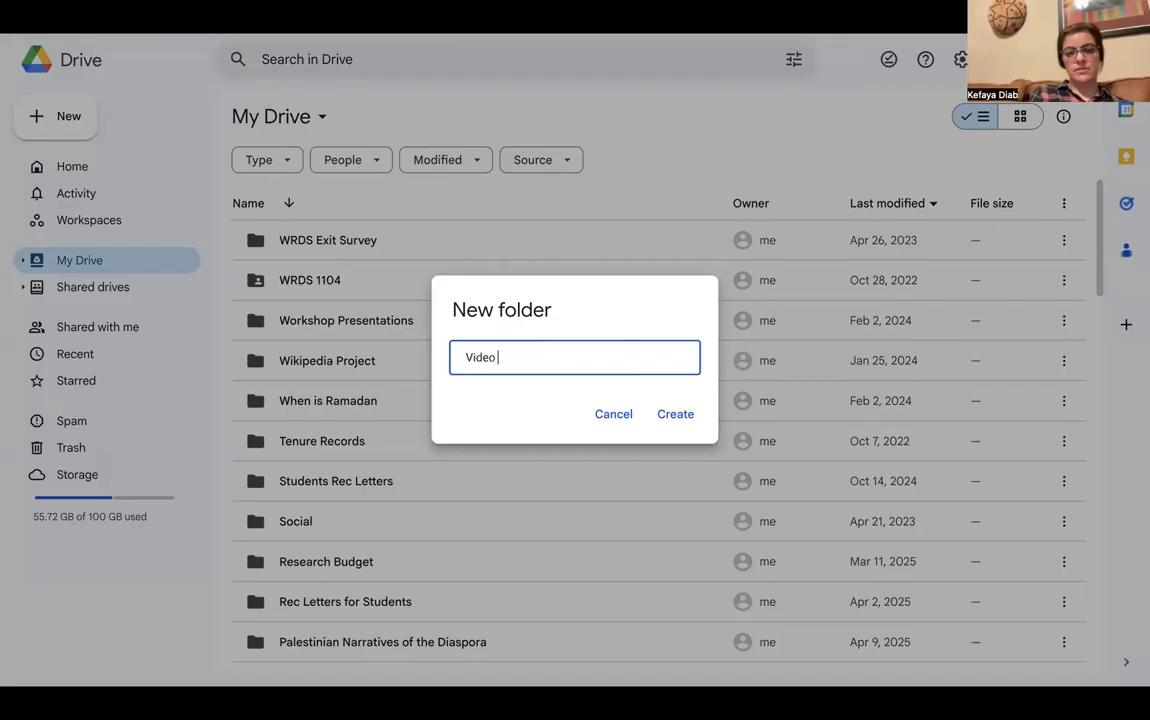
type("Tutot")
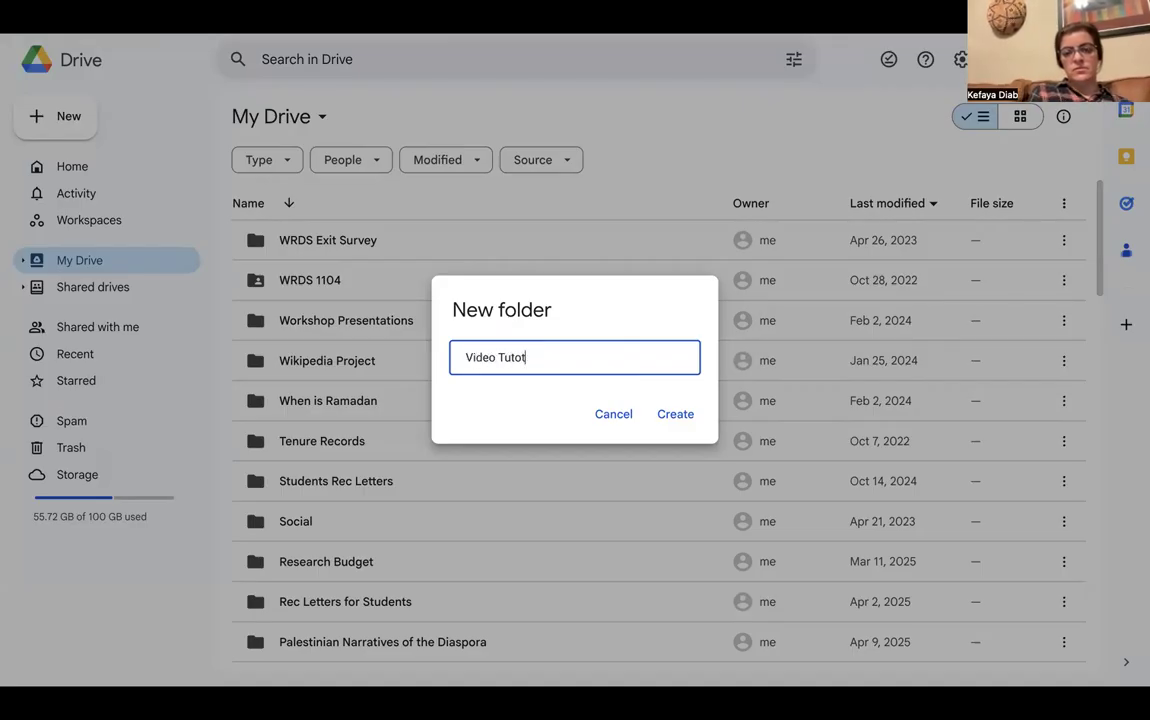
key("BackSpace")
type("rial E")
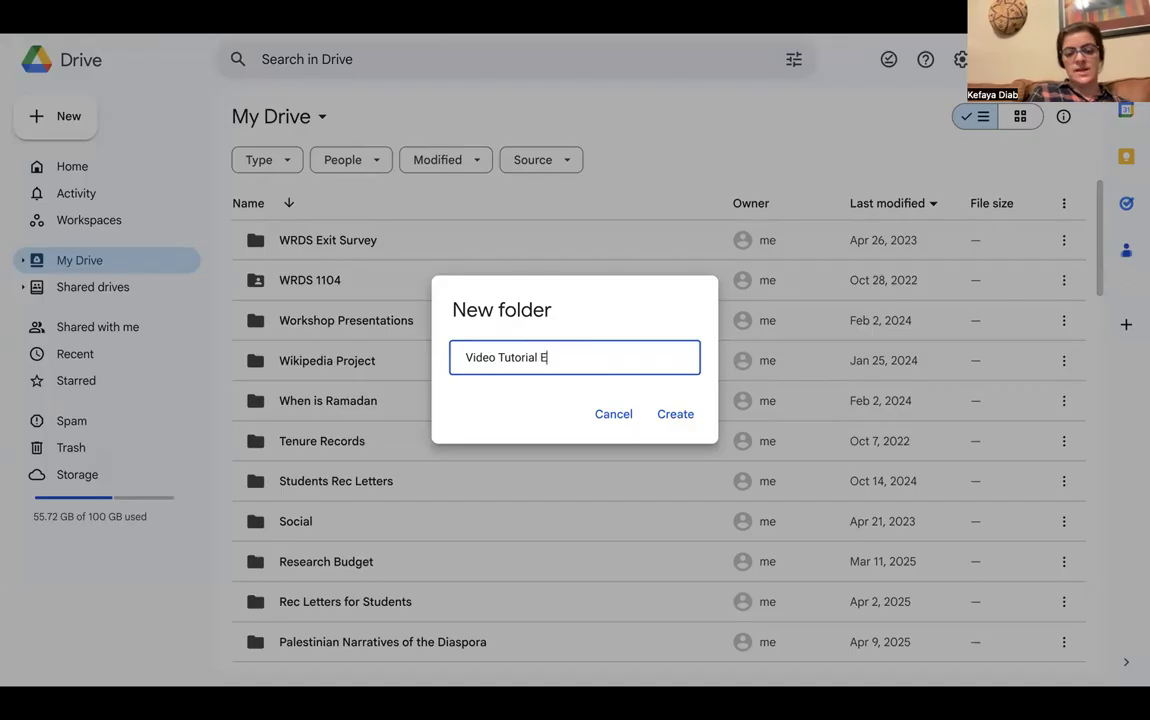
type("xample")
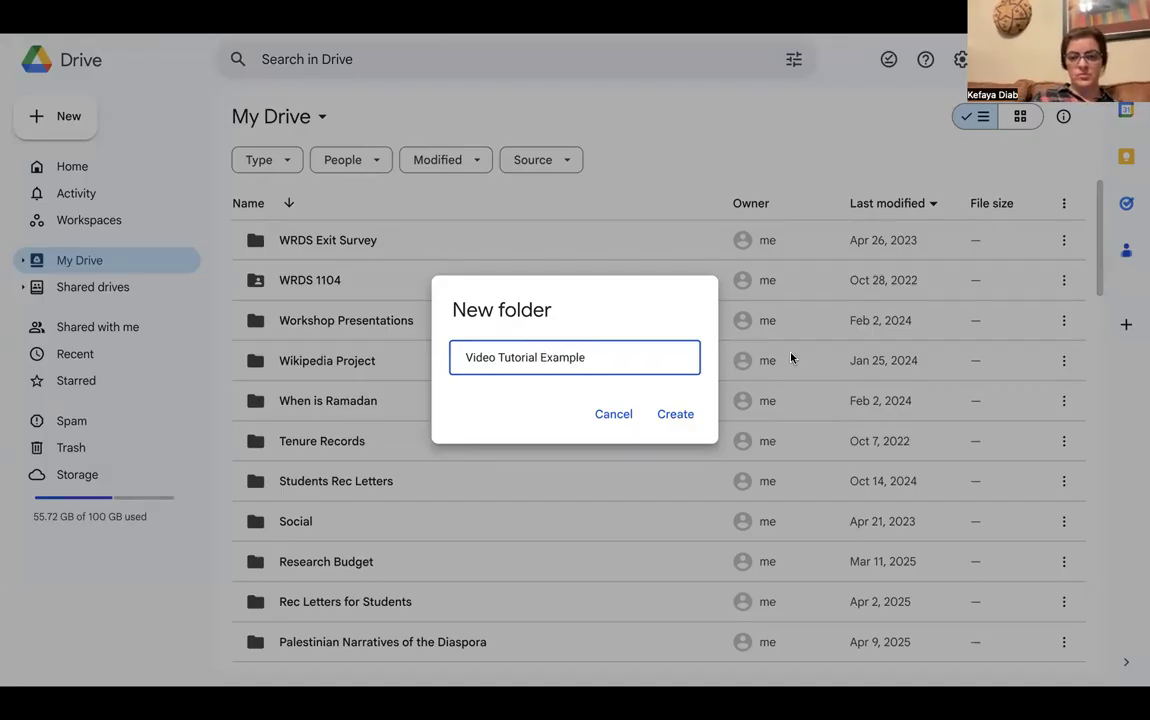
left_click(664, 418)
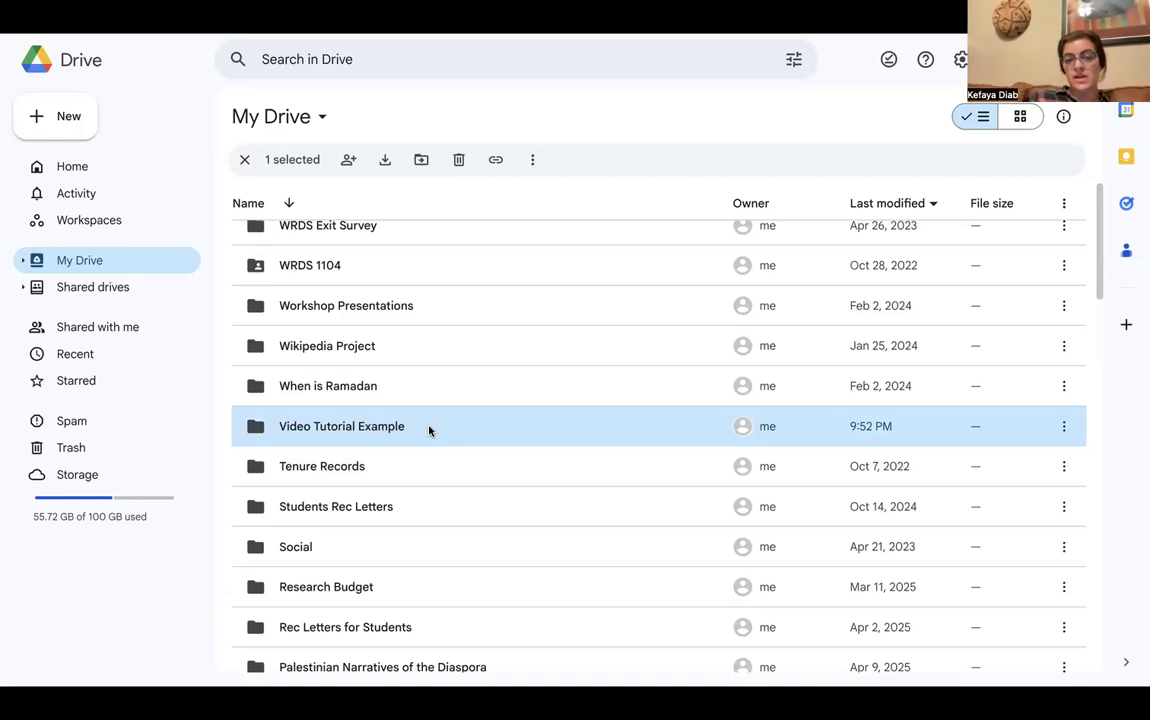
Enter the Video Tutorial Example folder and bring up its Share dialog from the folder's actions
double_click(429, 431)
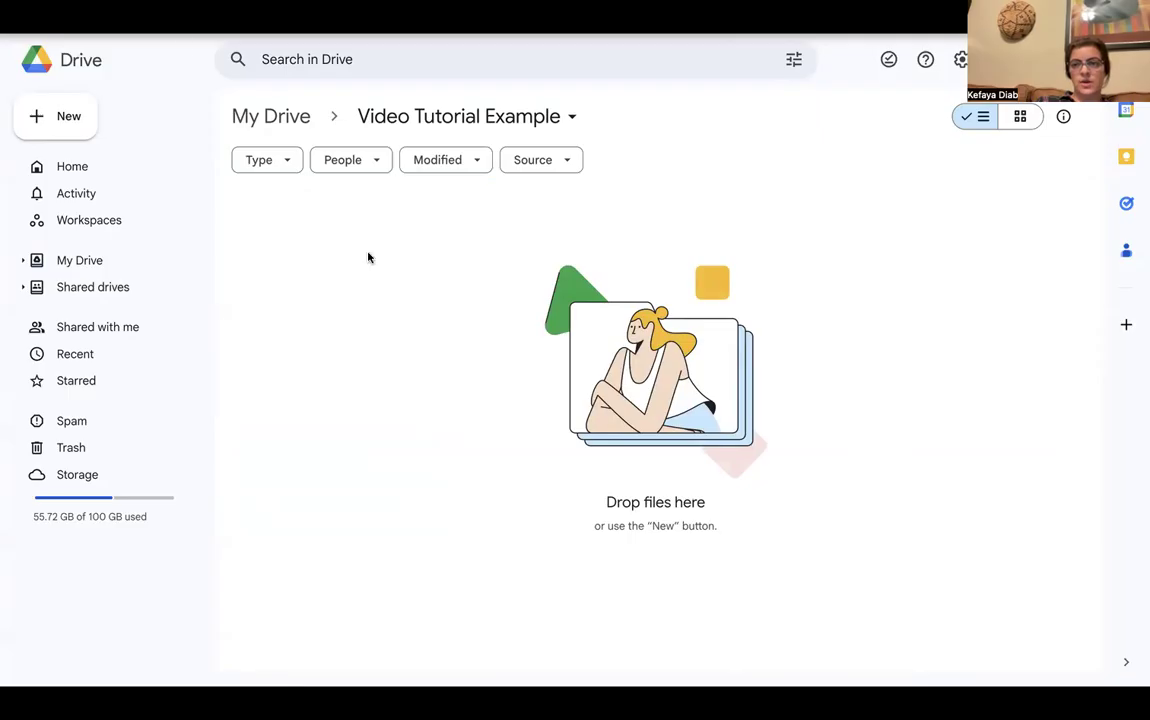
left_click(573, 121)
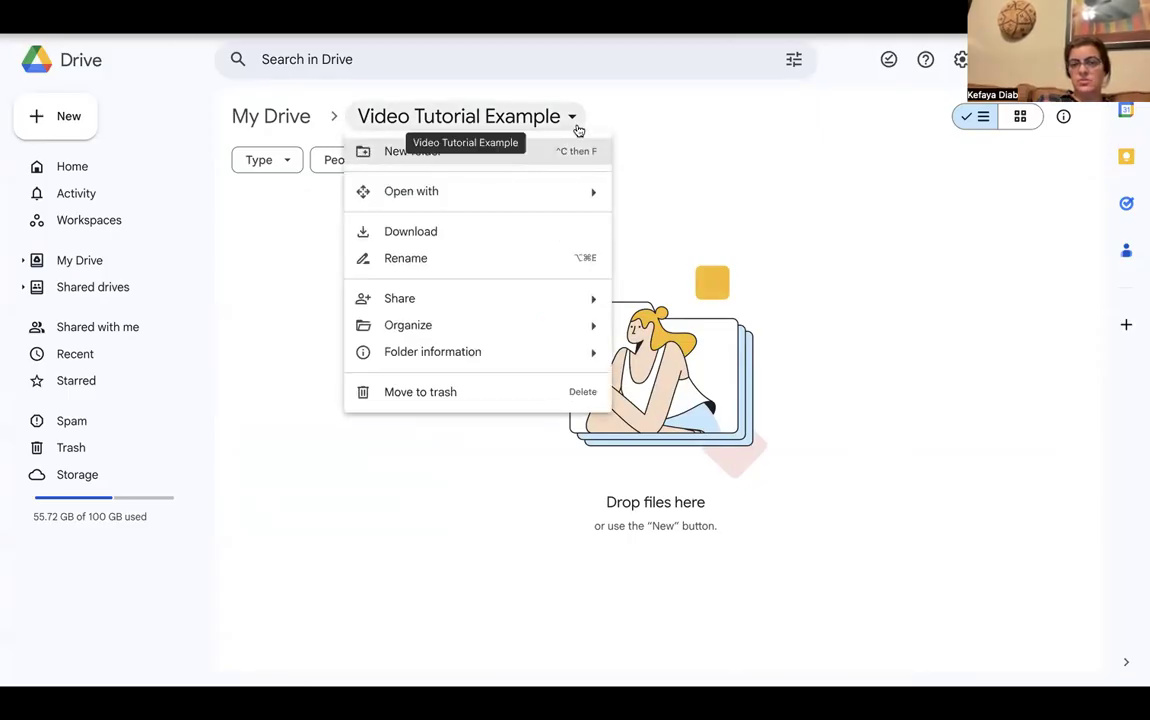
mouse_move(536, 303)
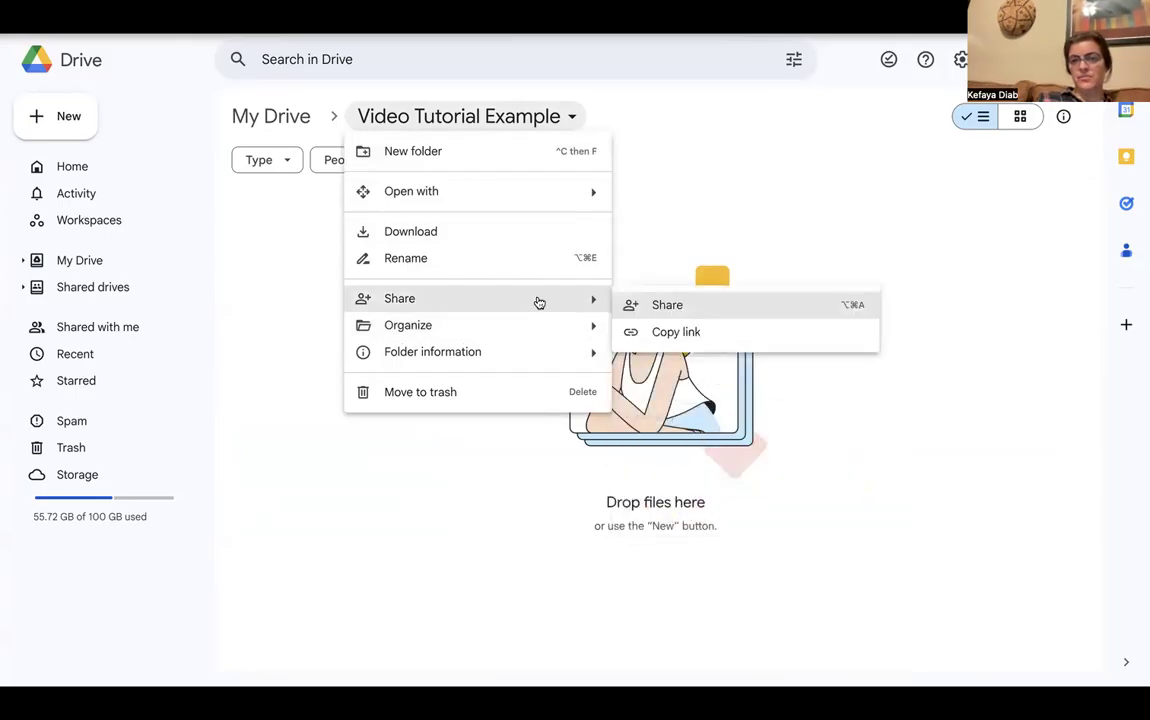
left_click(692, 304)
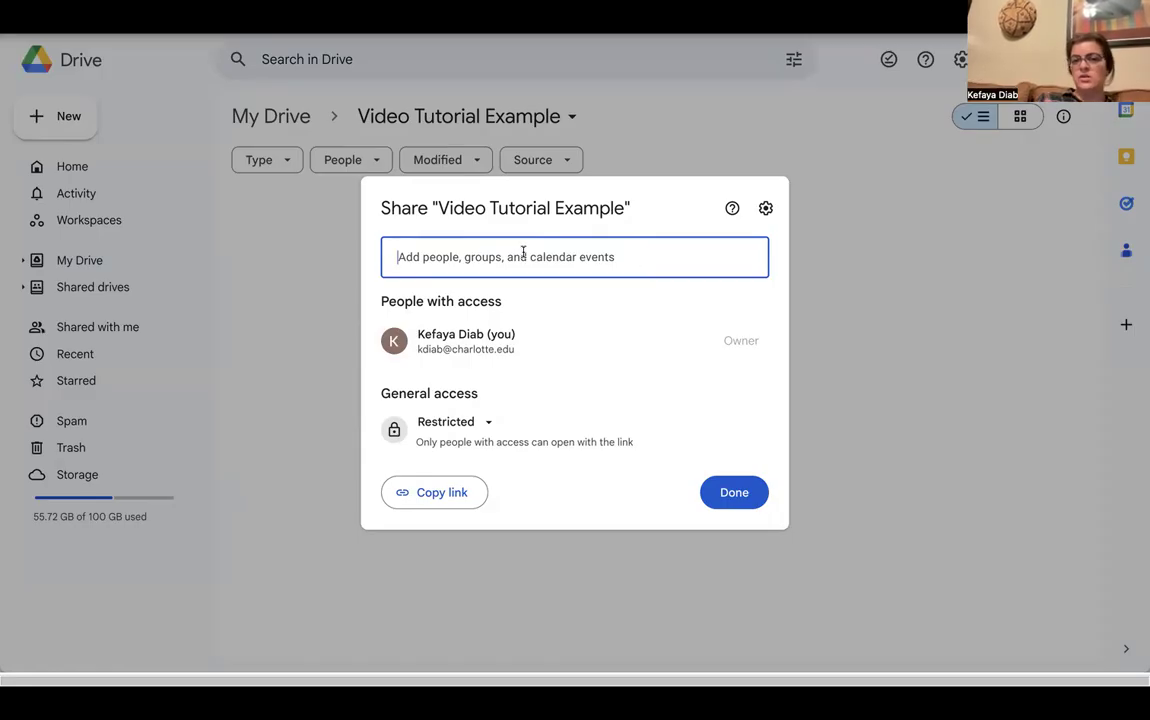
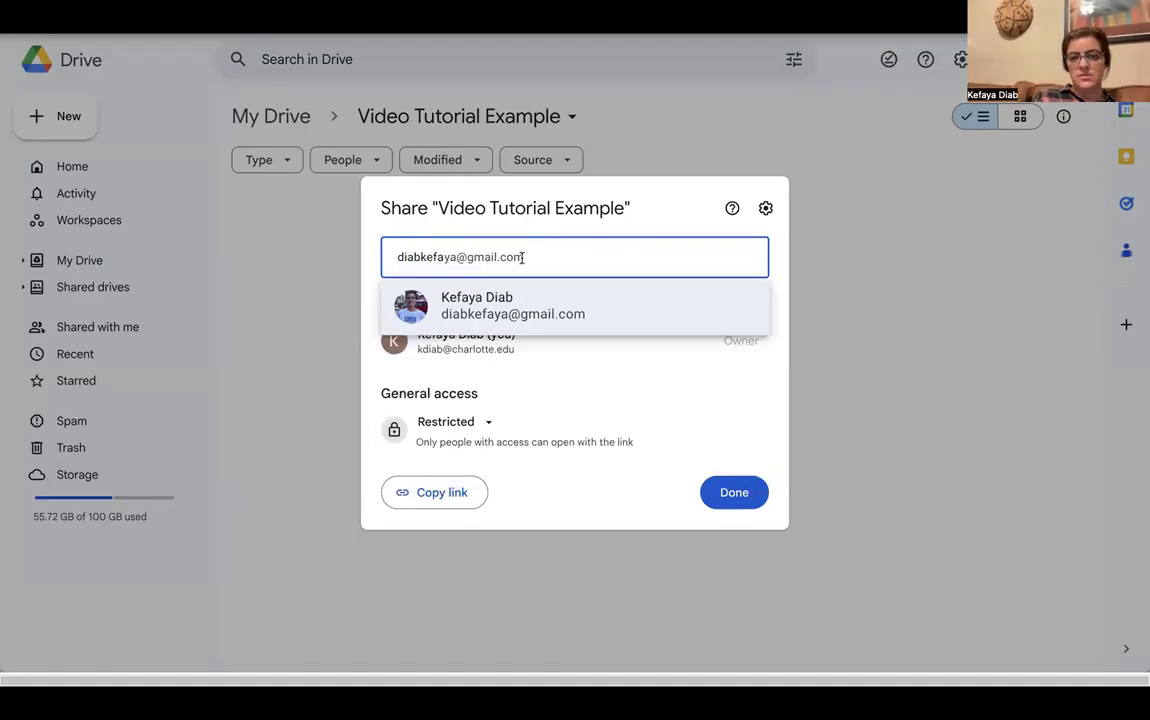
Share the folder with the external contact as Editor, confirm the external share, and return to the guide
left_click(529, 311)
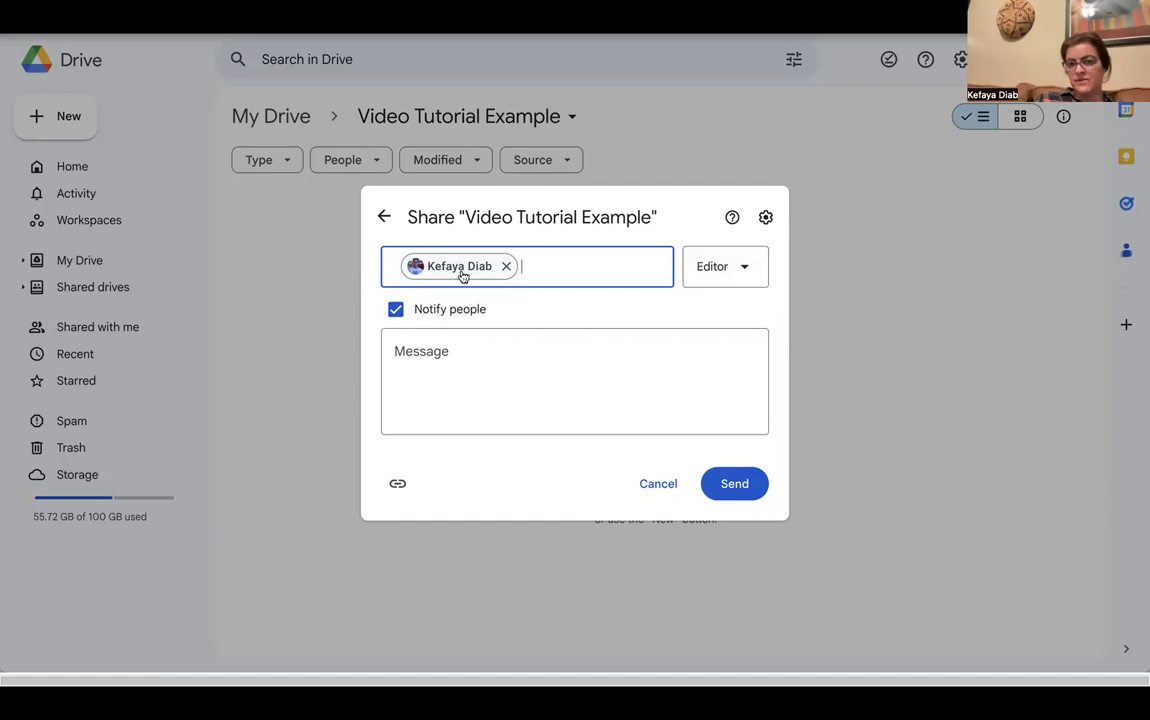
left_click(752, 270)
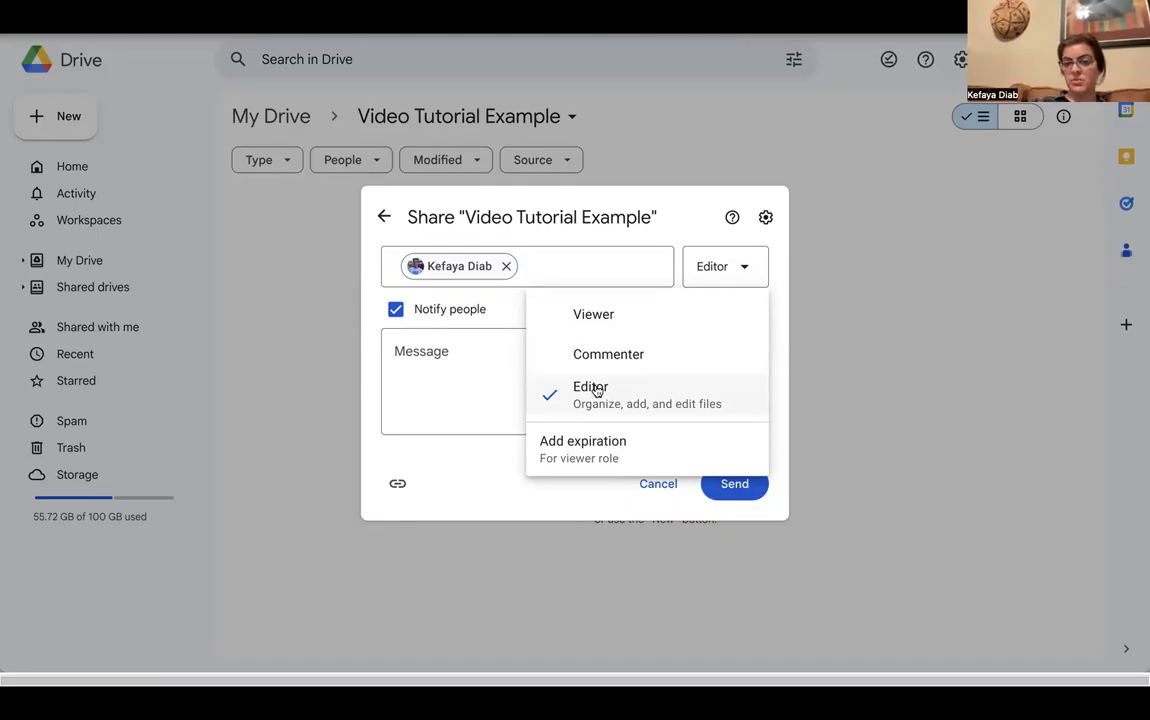
left_click(487, 365)
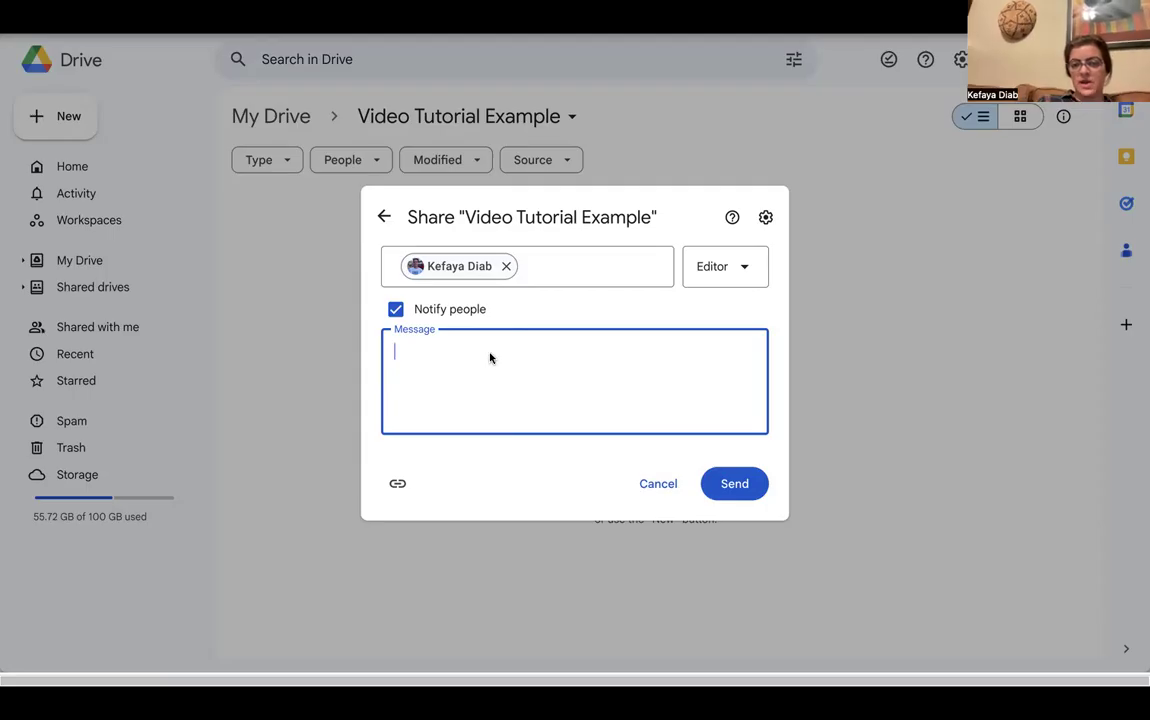
left_click(740, 485)
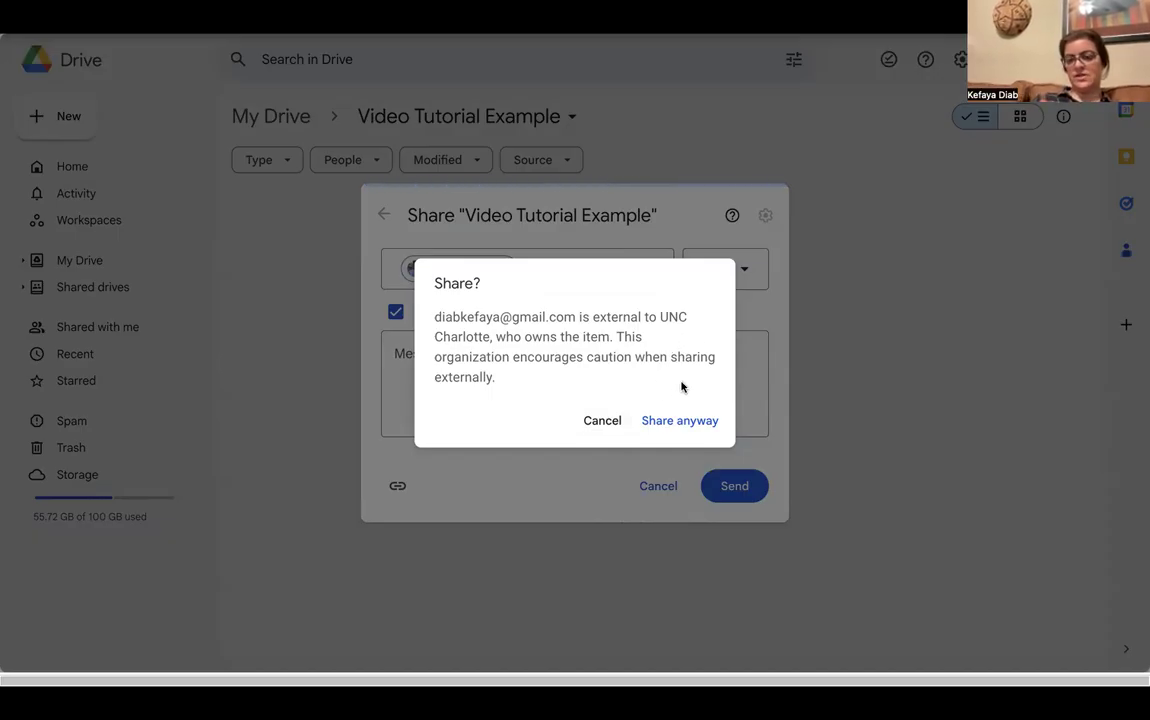
left_click(662, 417)
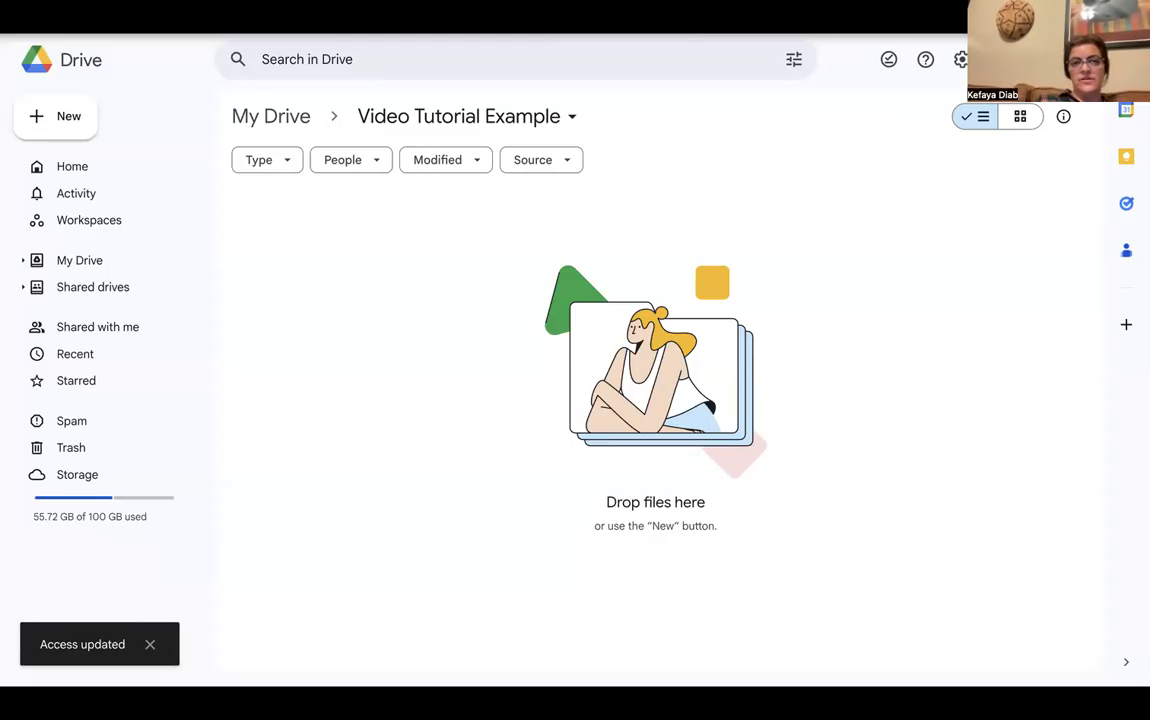
left_click(215, 18)
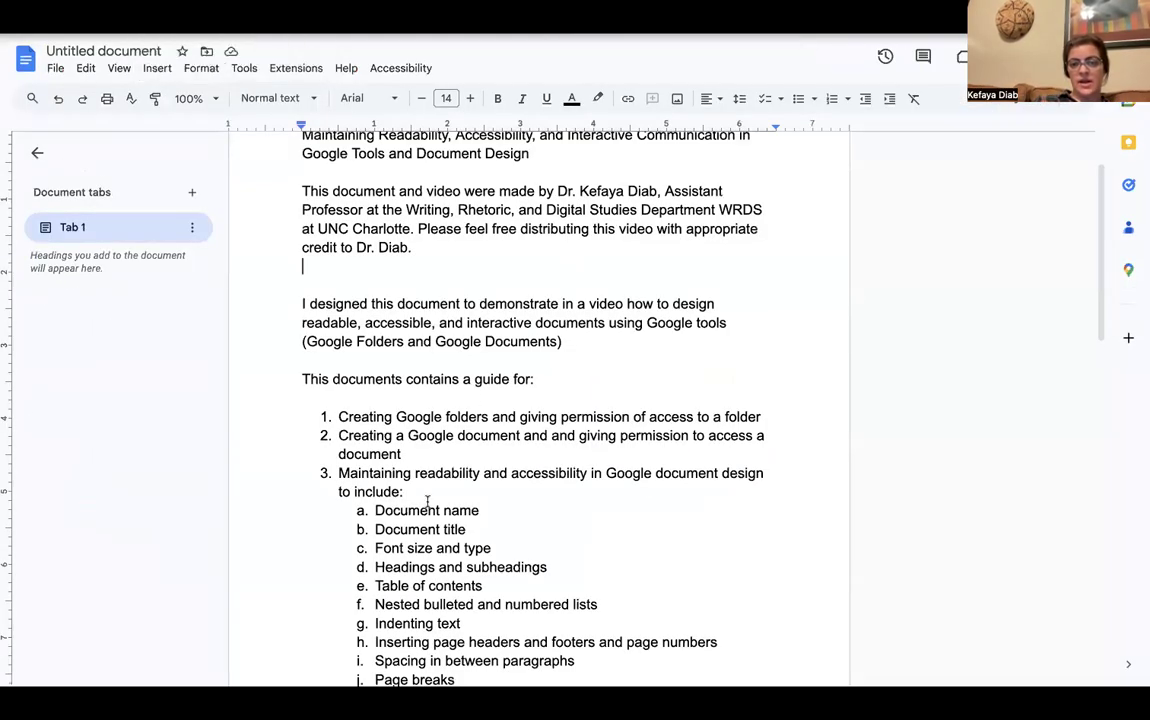
Scroll the guide slightly, then switch to the Workshop Material folder in Drive
scroll(421, 515, "down", 2)
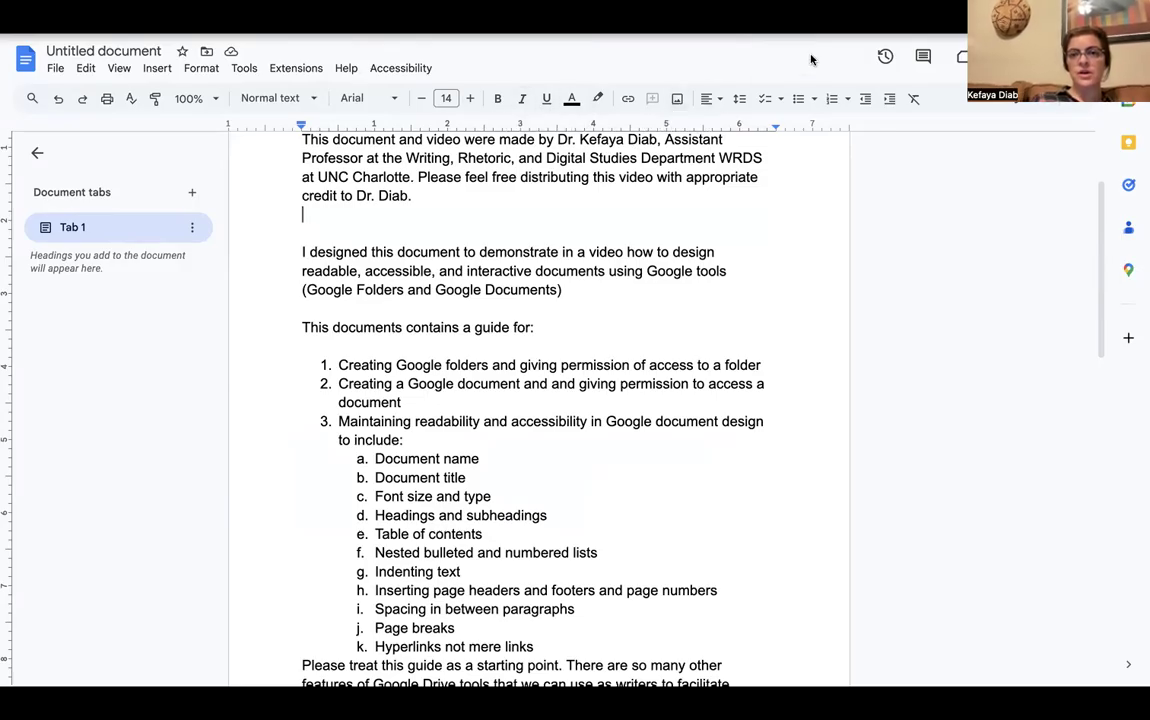
left_click(130, 22)
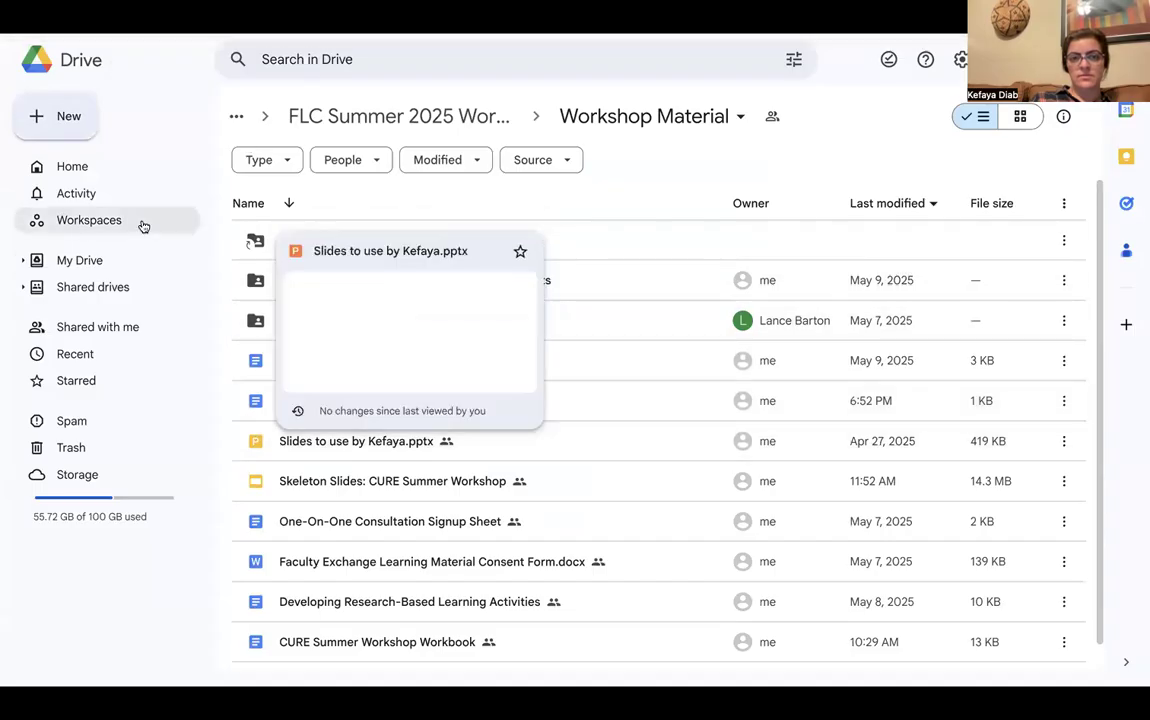
Inside the Video Tutorial Example folder, create a blank Google Doc shared like the folder
left_click(83, 262)
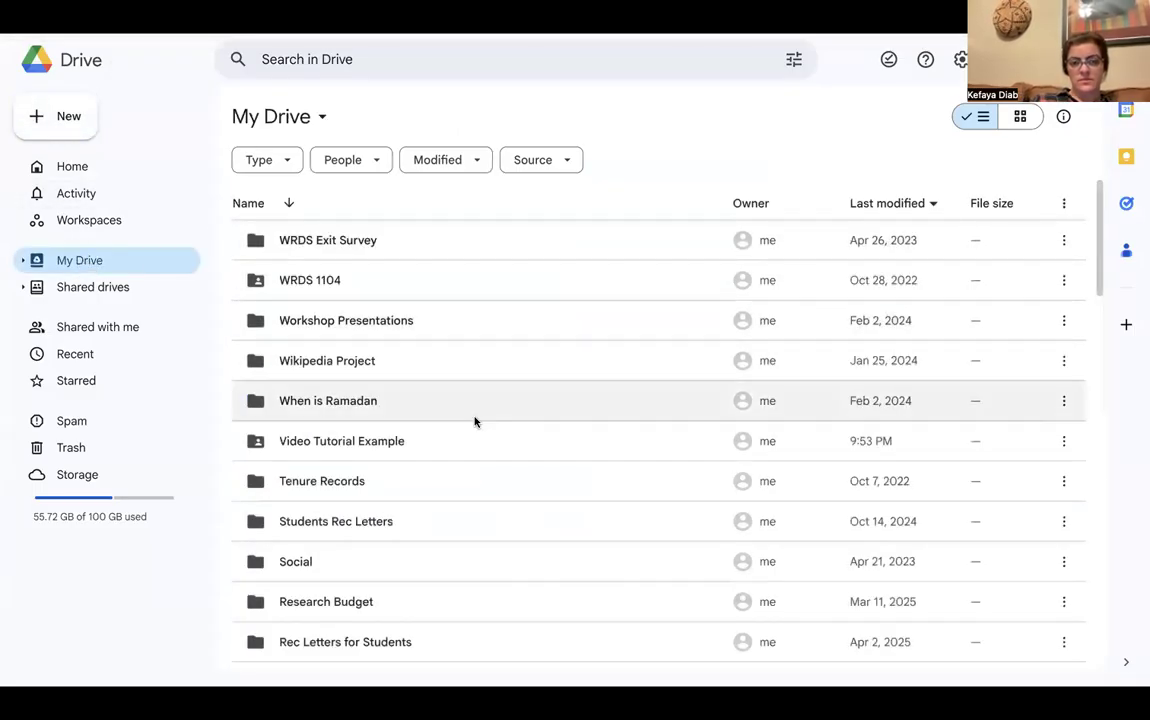
scroll(475, 420, "down", 2)
double_click(395, 339)
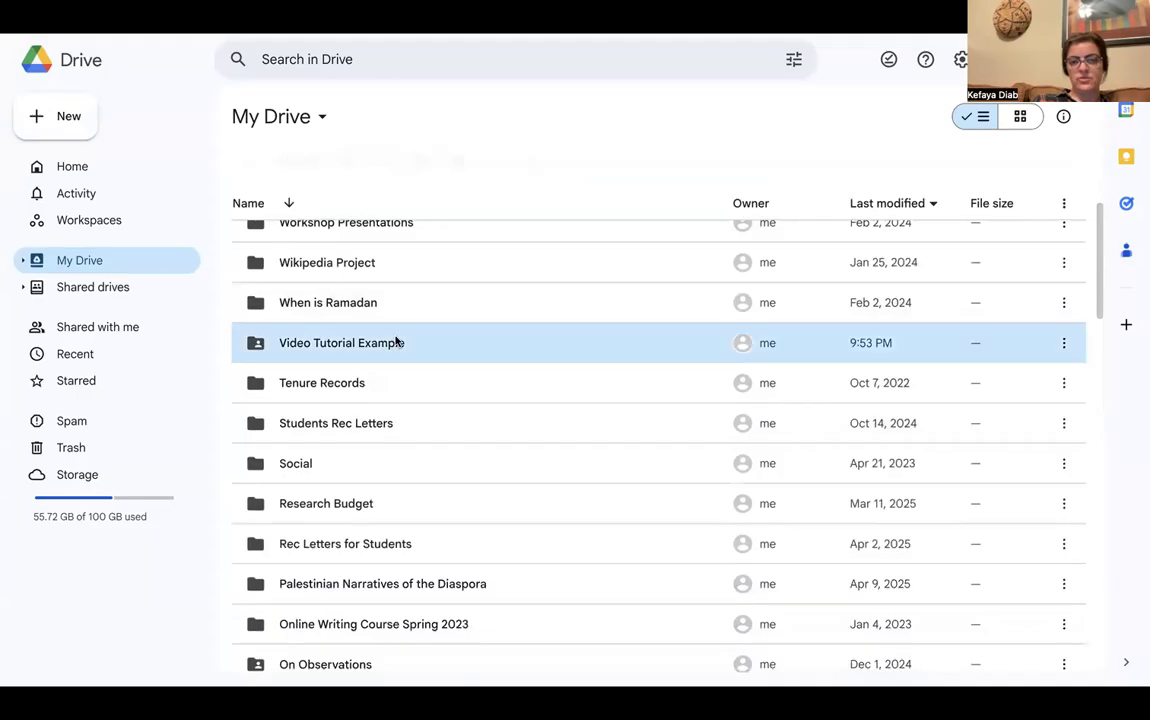
left_click(69, 118)
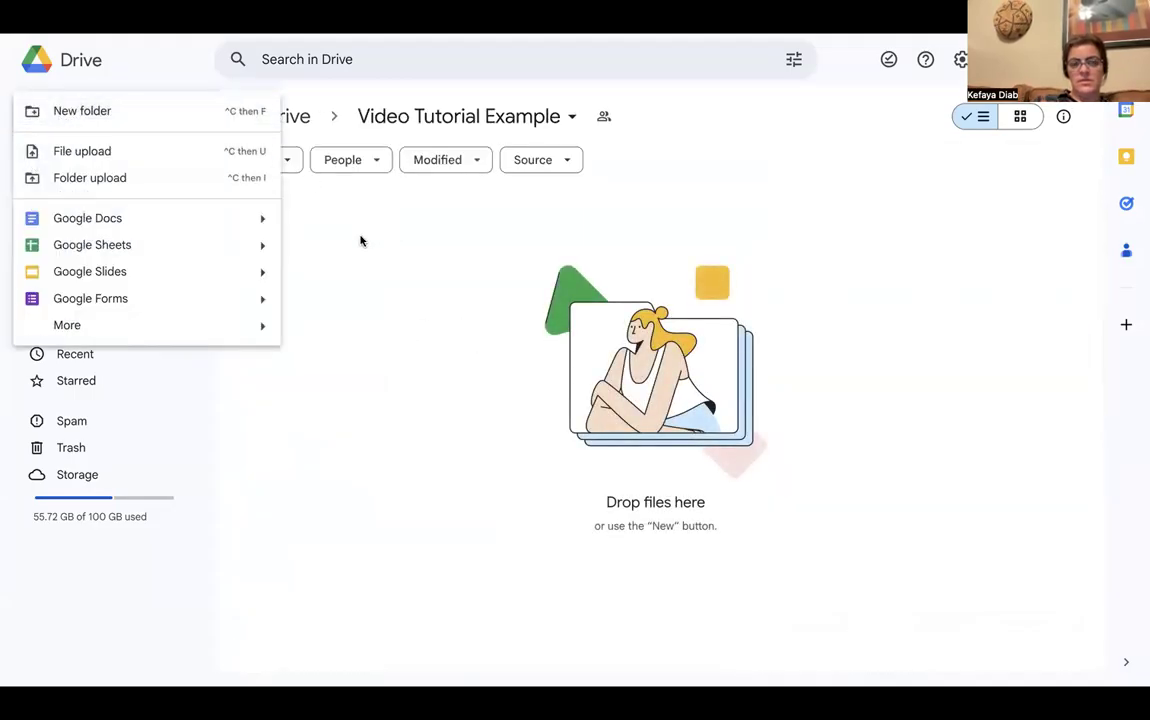
mouse_move(182, 223)
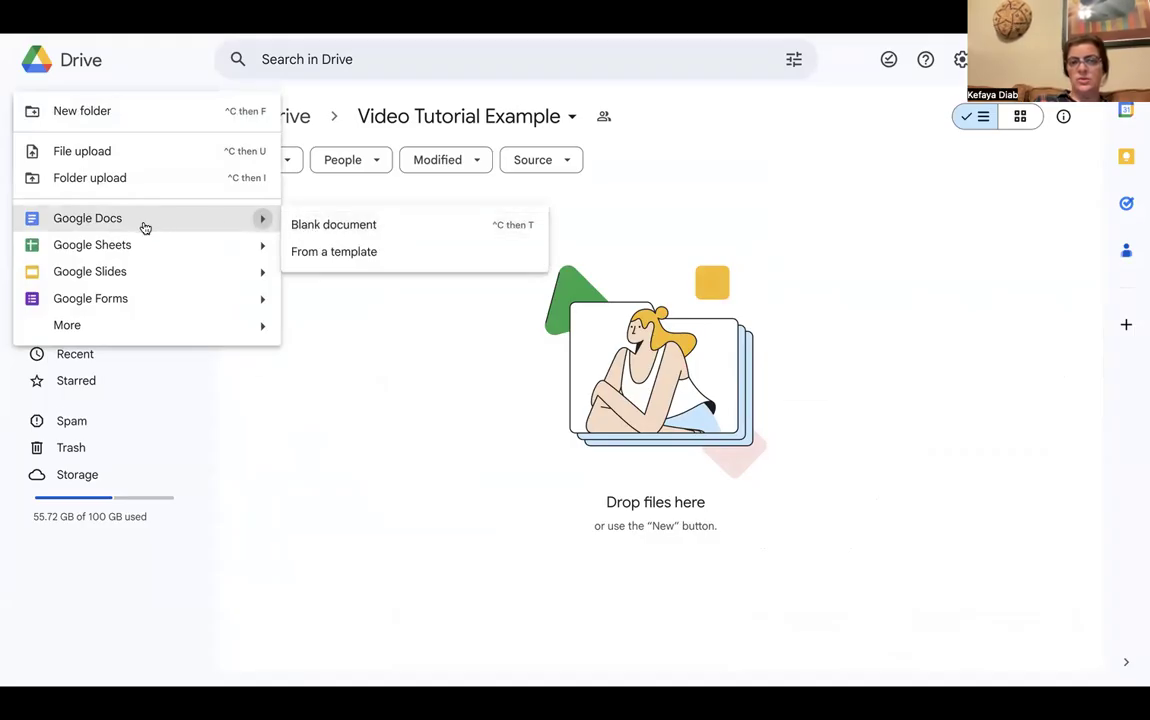
left_click(322, 229)
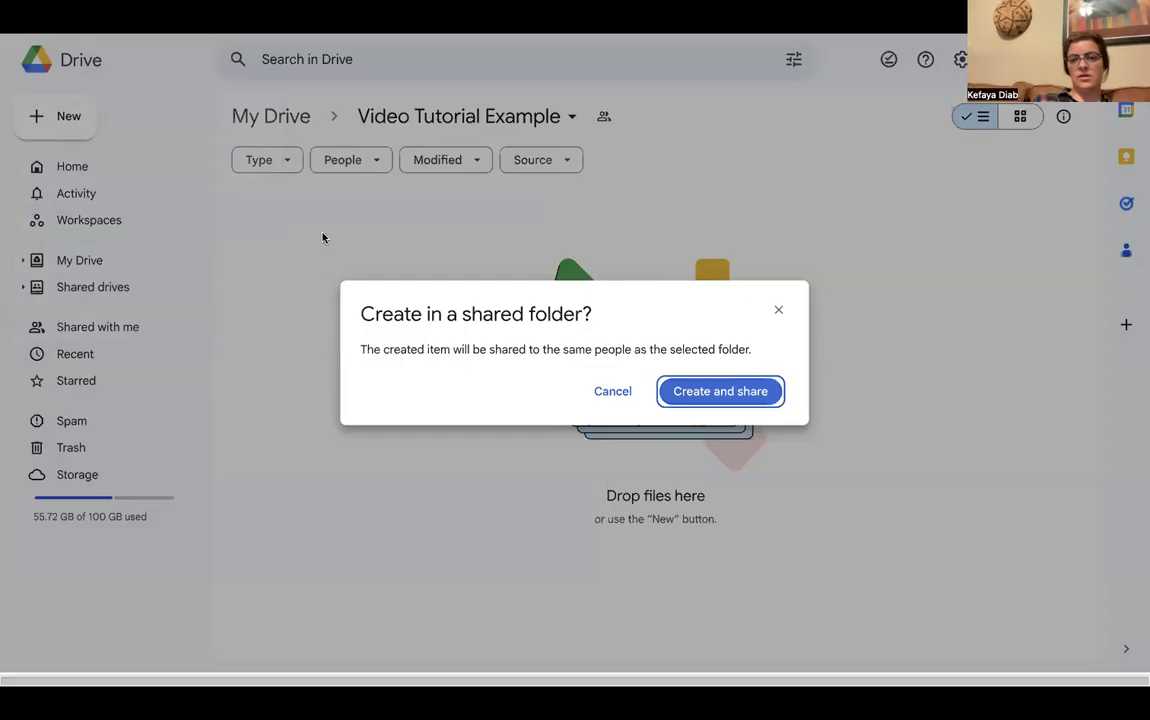
left_click(708, 392)
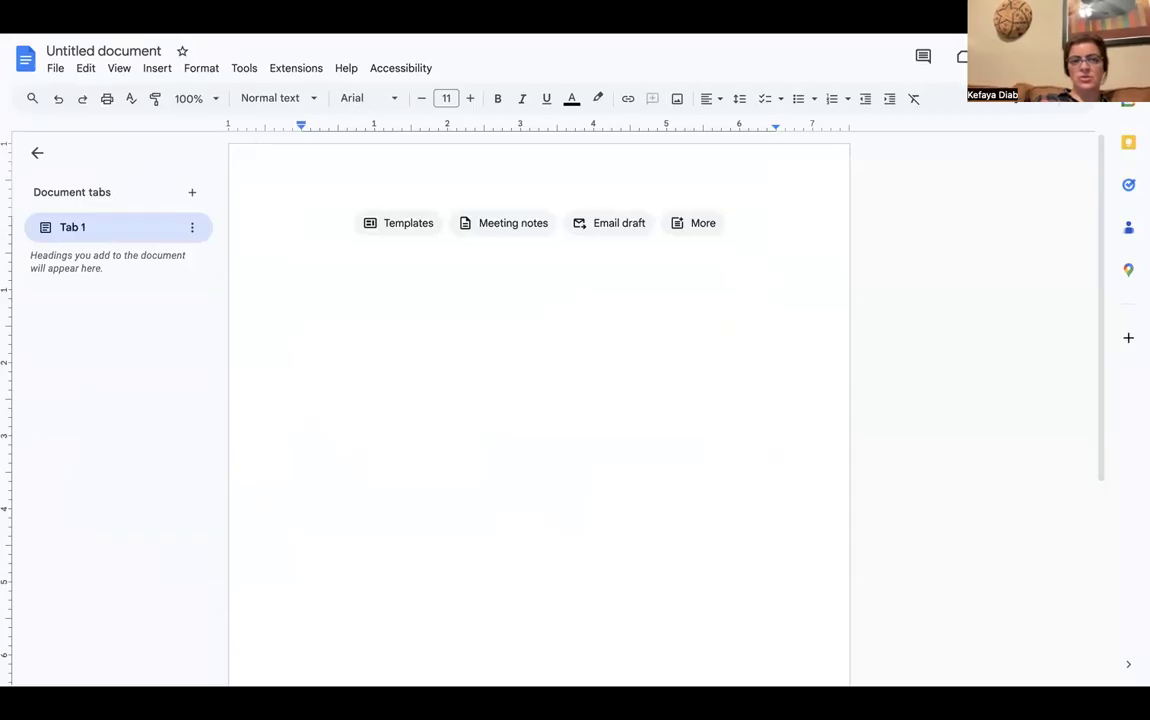
left_click(56, 69)
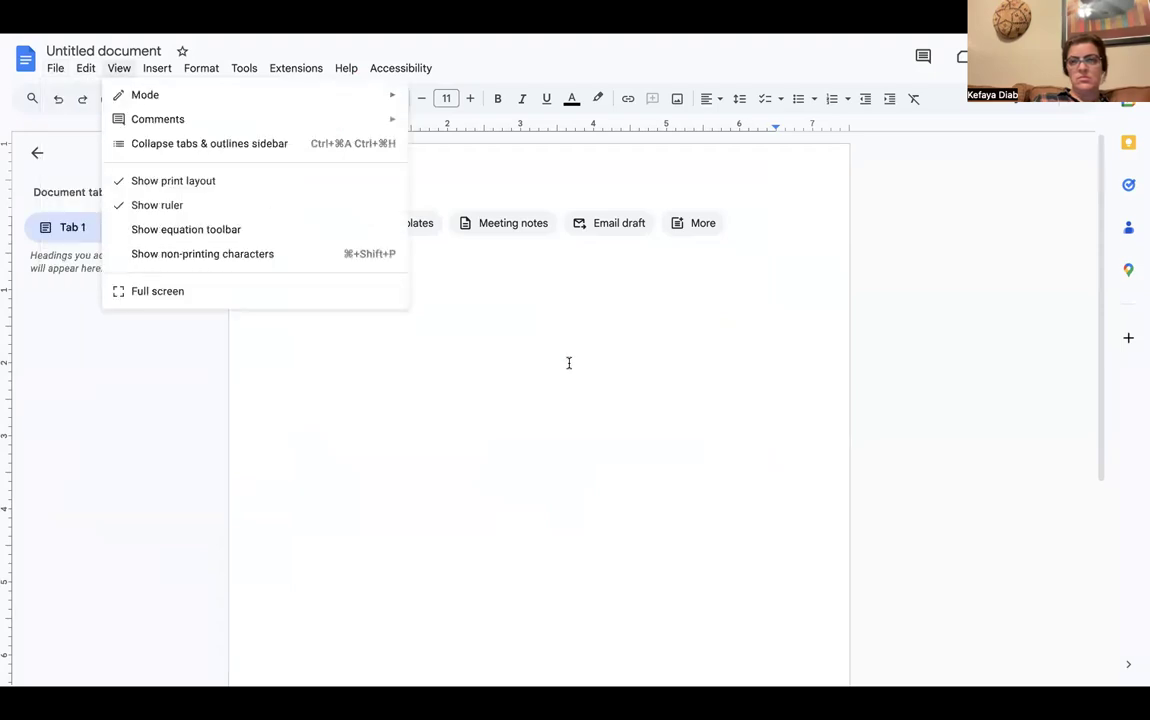
left_click(681, 509)
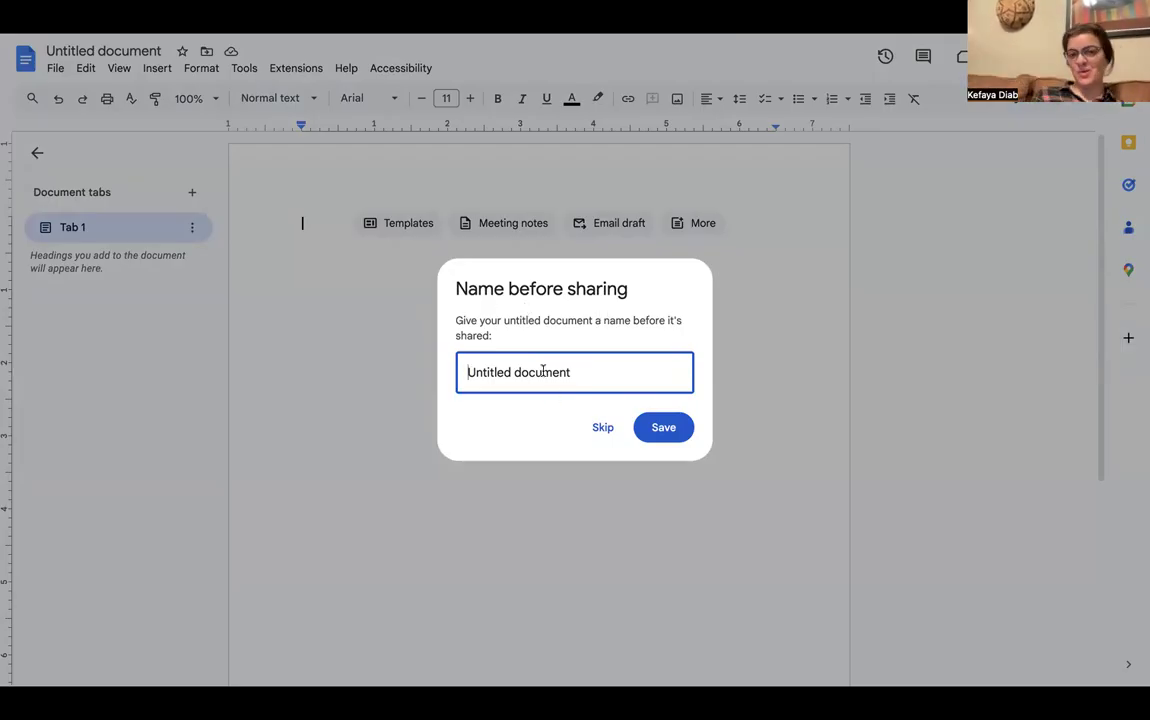
Replace 'Untitled document' with 'Example' as the document name and save it
type("Example")
left_click_drag(634, 368, 517, 372)
key("BackSpace")
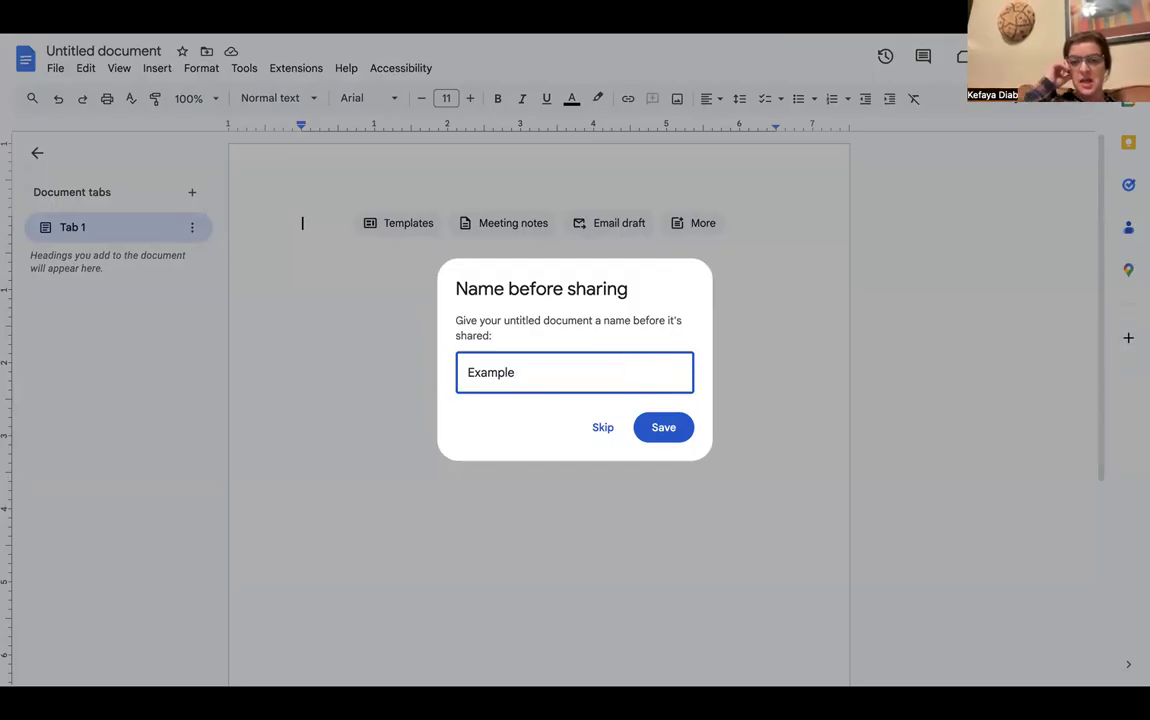
left_click(663, 427)
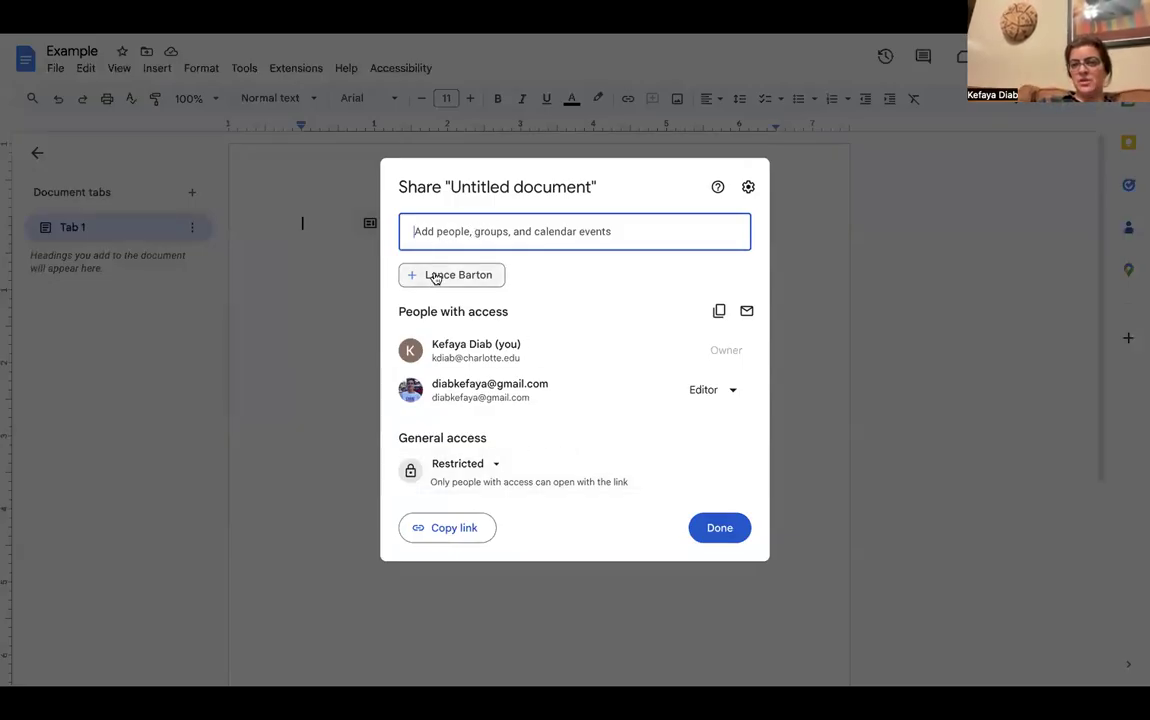
Set general access to UNC Charlotte with the Viewer role and close the Share dialog
mouse_move(470, 284)
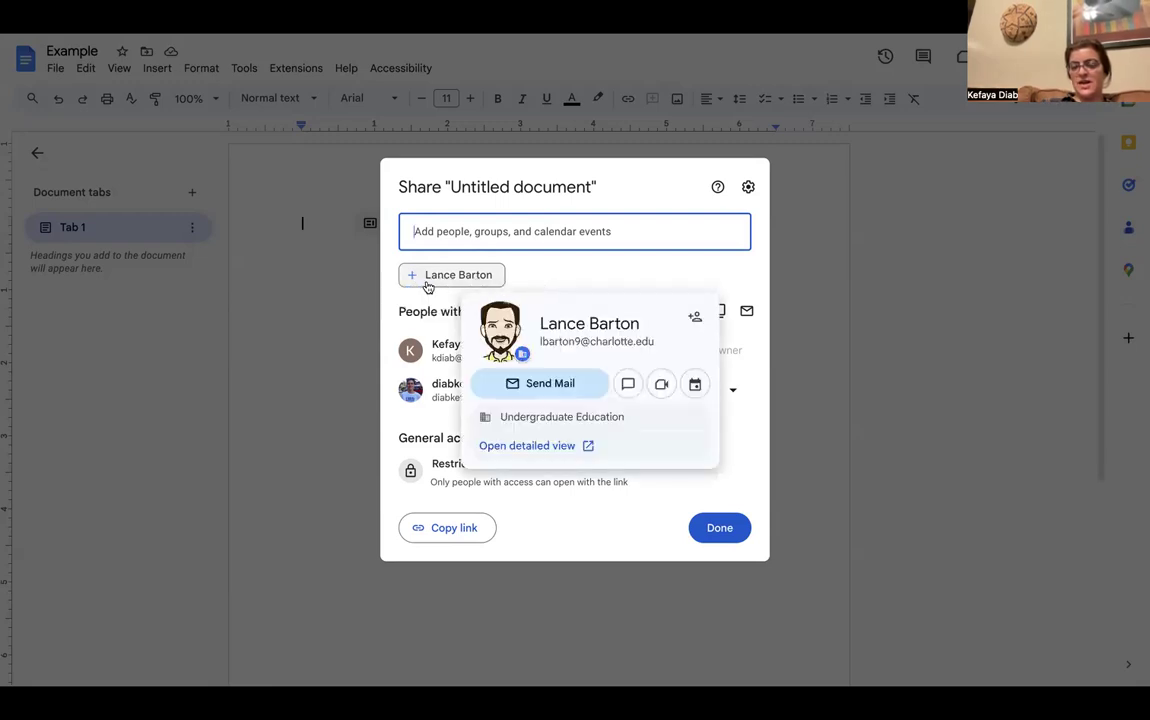
left_click(456, 229)
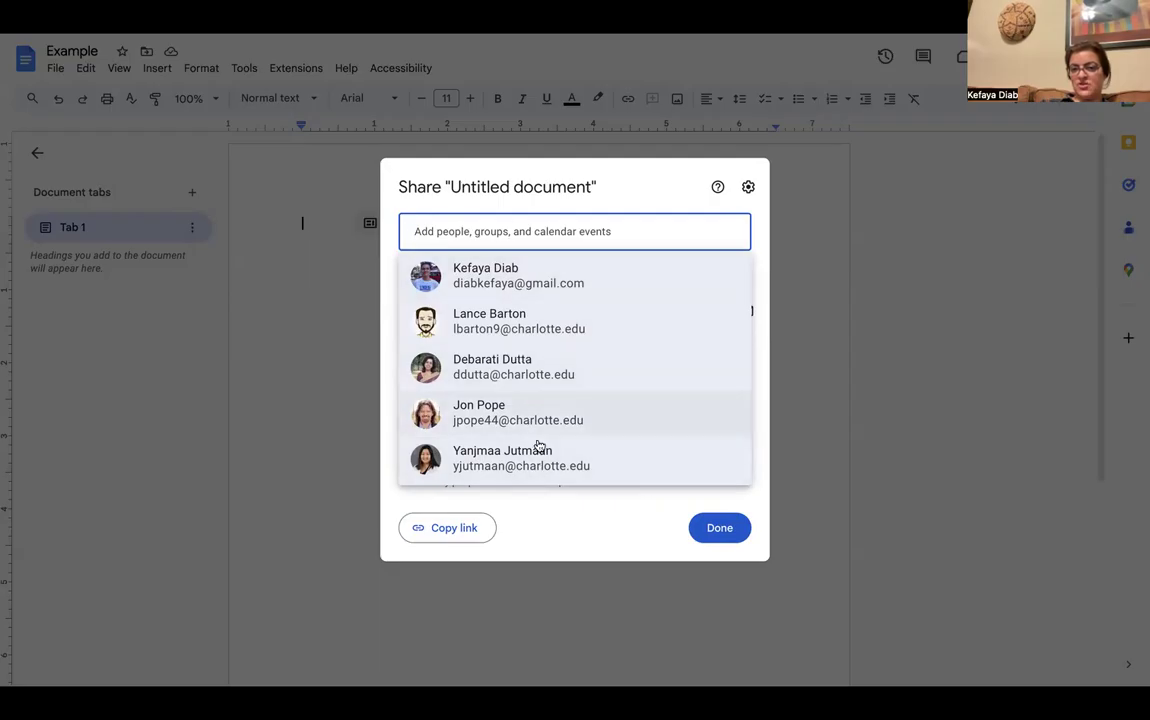
left_click(661, 186)
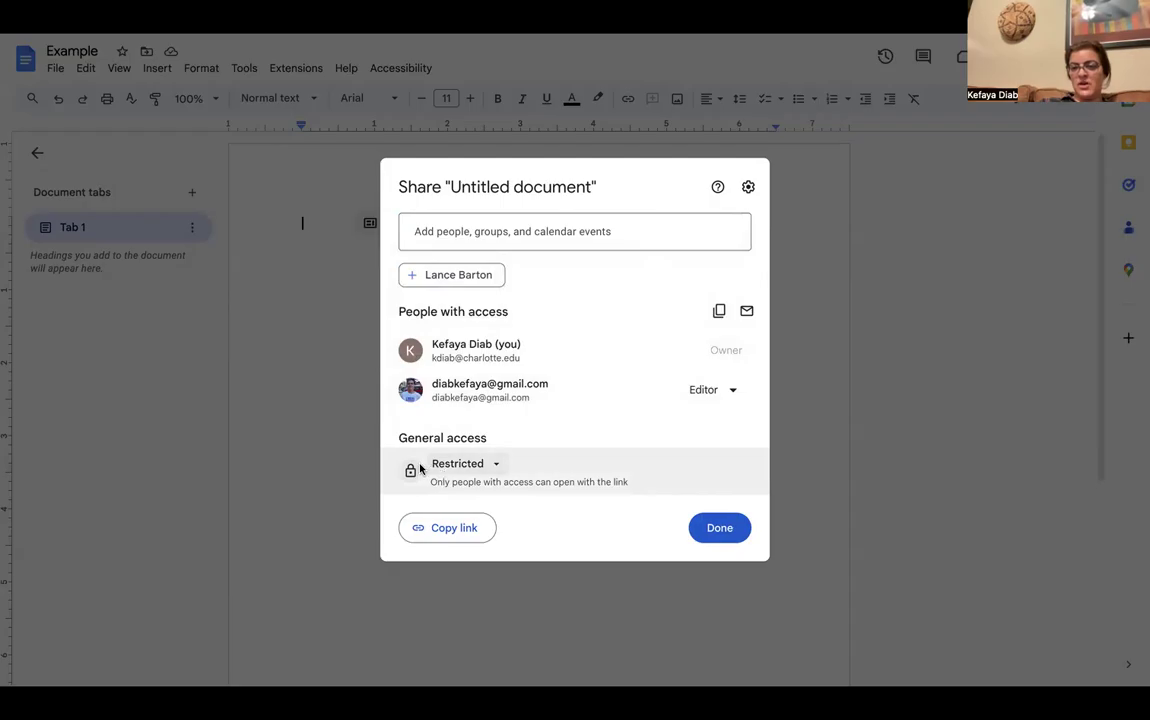
left_click(488, 464)
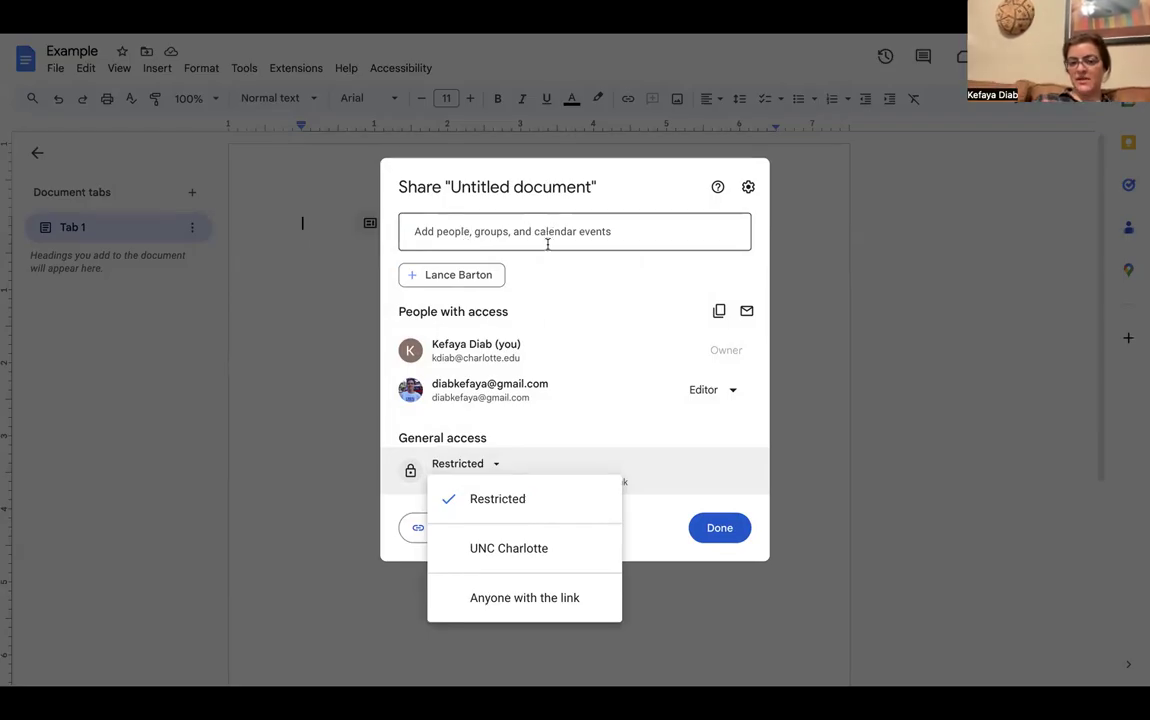
left_click(563, 546)
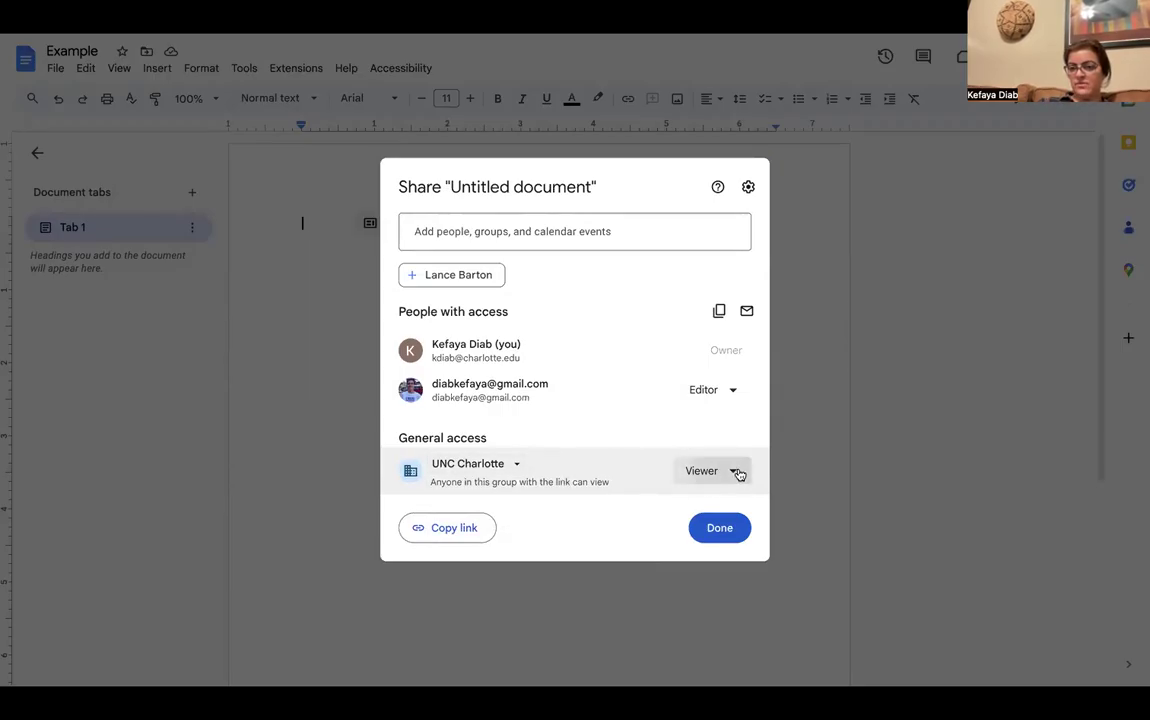
left_click(738, 473)
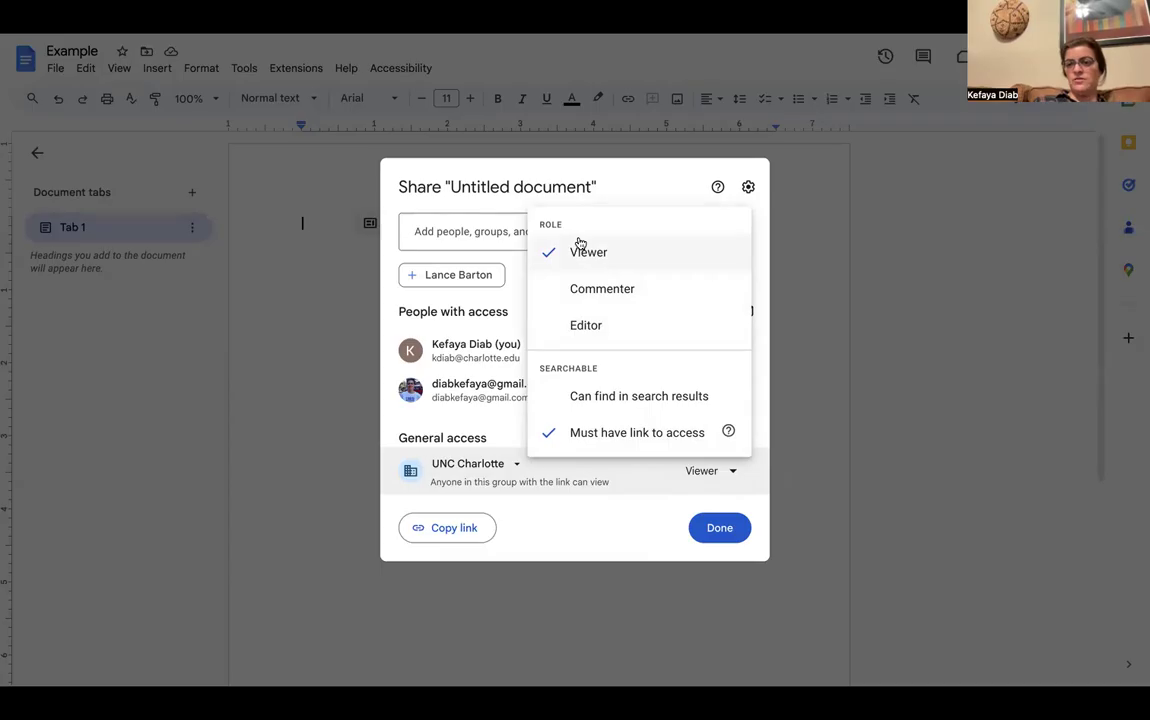
left_click(796, 278)
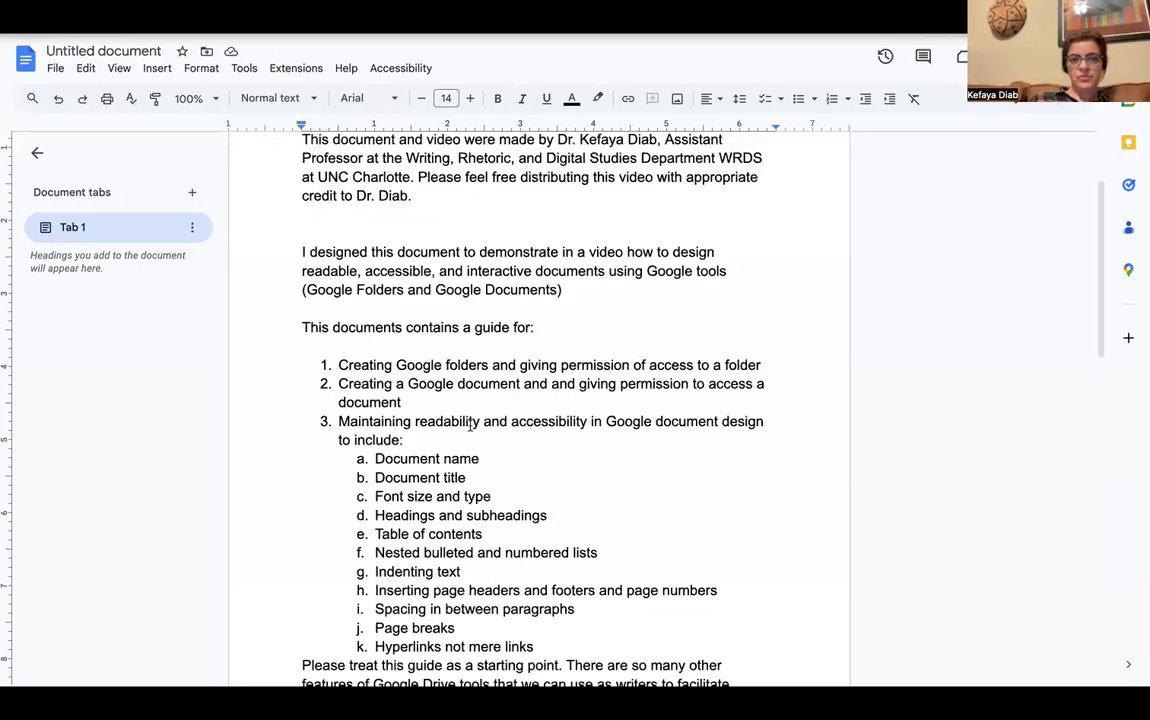
left_click(469, 437)
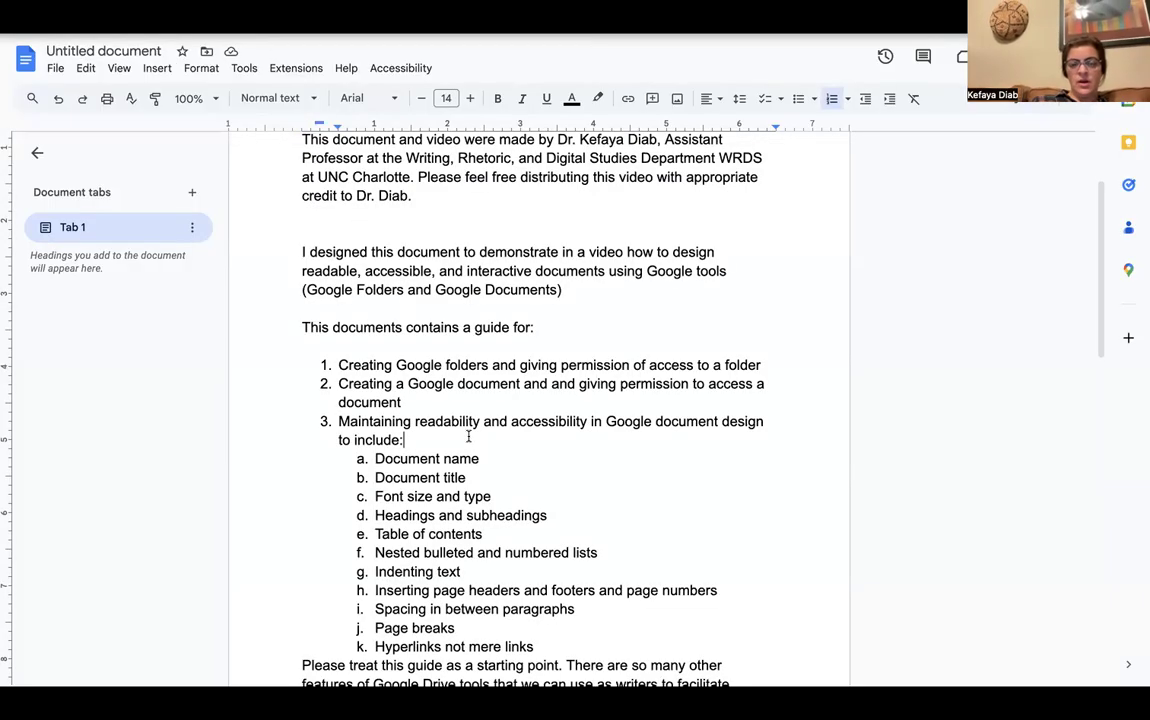
scroll(469, 437, "down", 1)
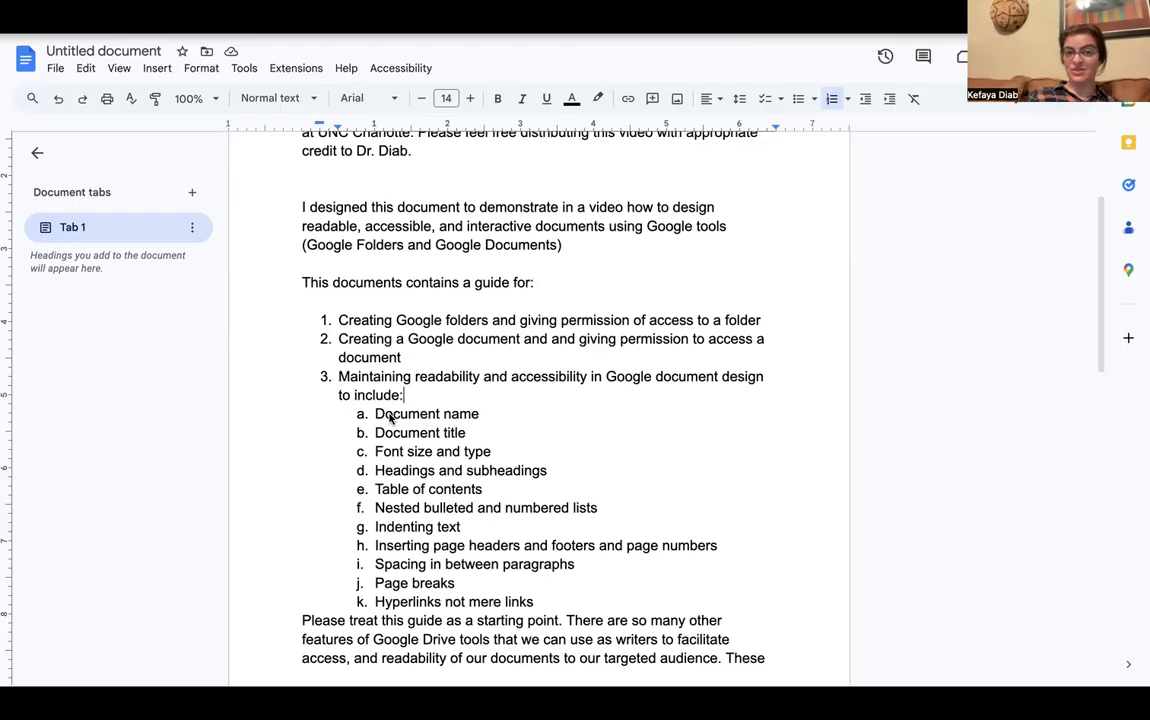
left_click(480, 413)
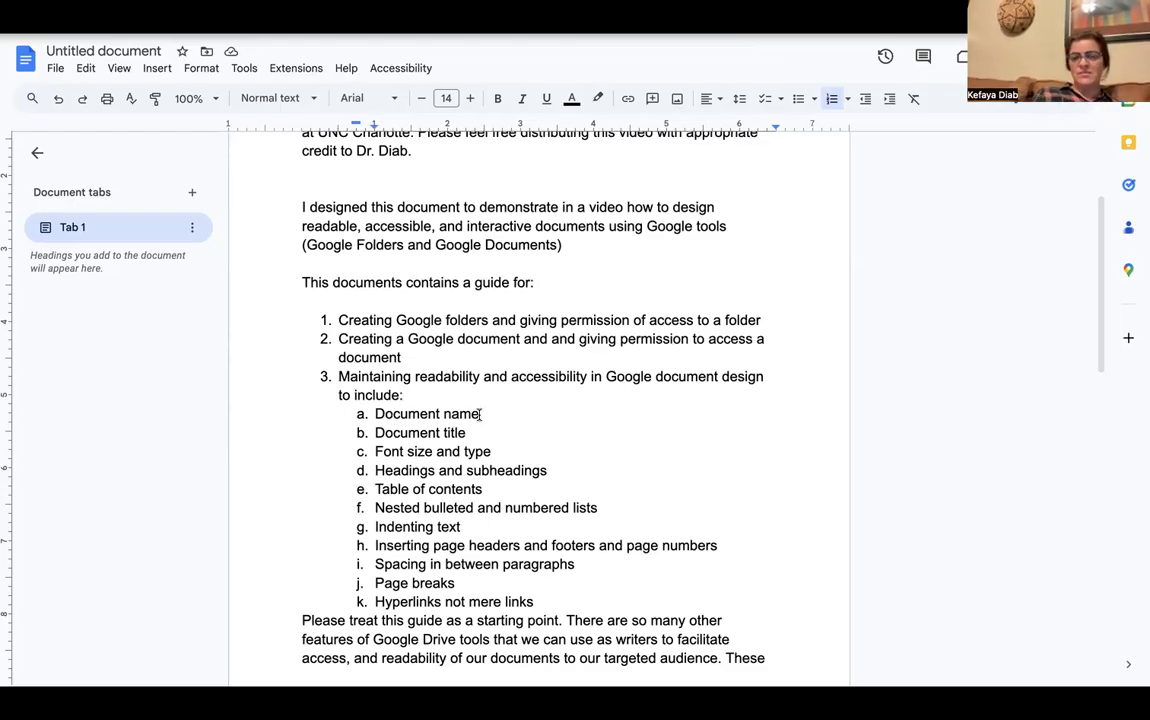
scroll(480, 413, "up", 1)
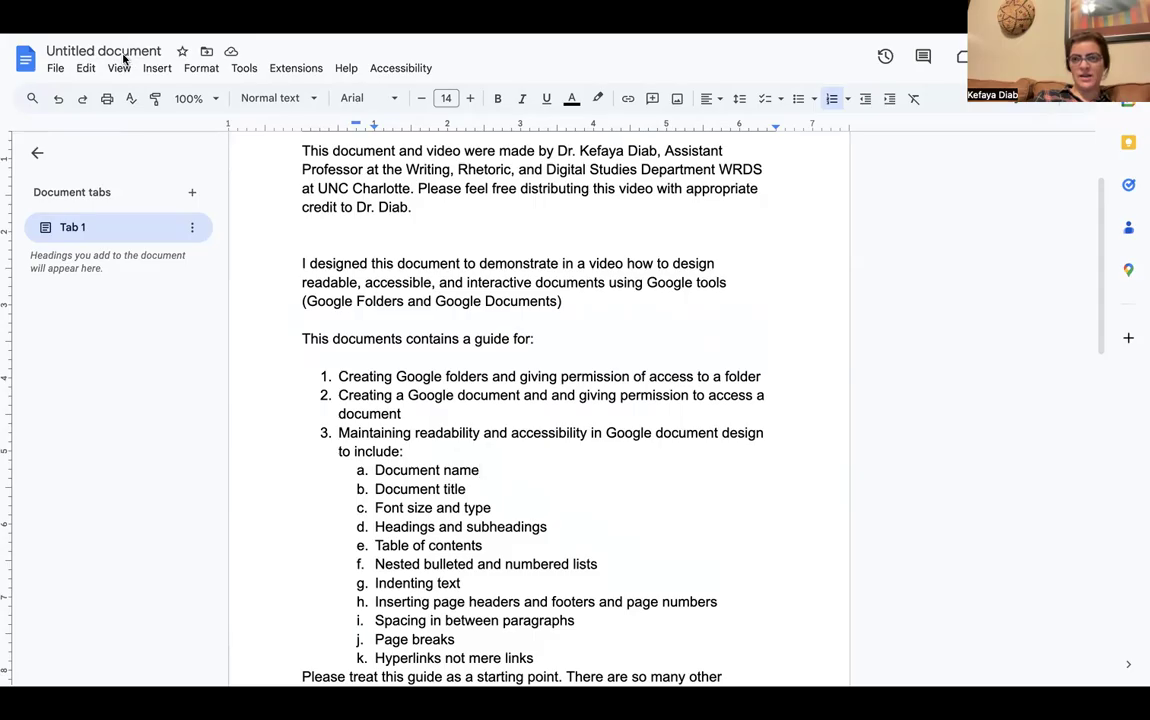
scroll(270, 181, "up", 2)
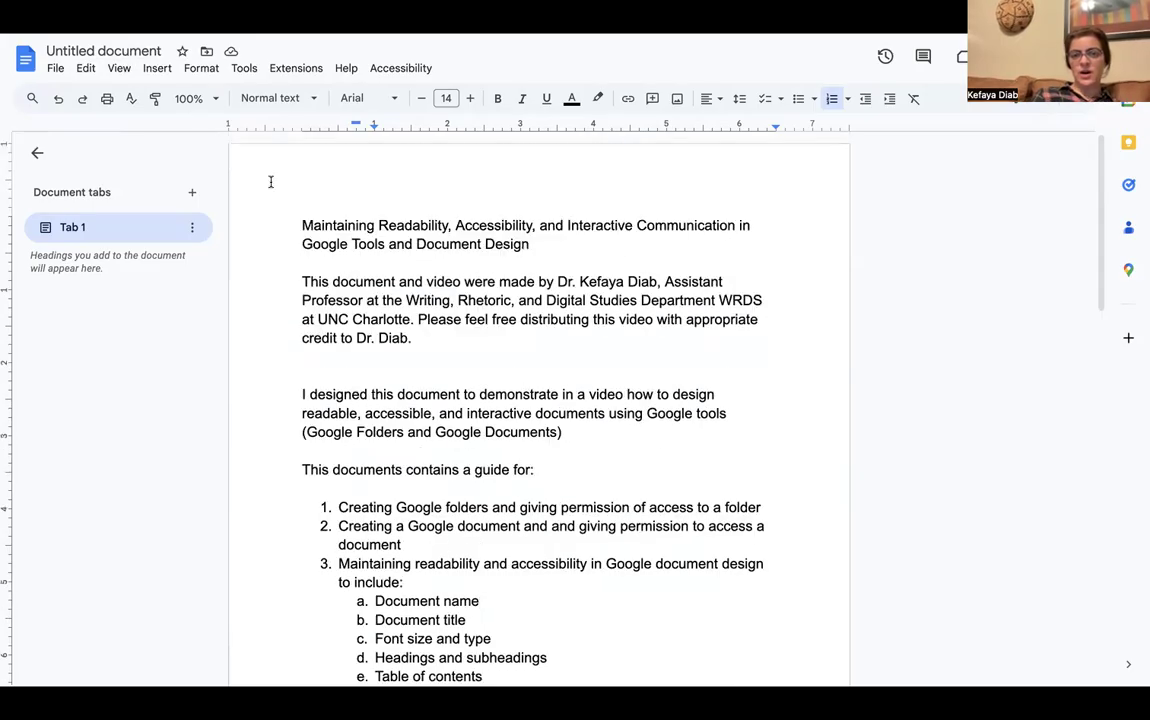
Select and deselect the two-line title paragraph, then briefly edit the file name box
left_click_drag(303, 226, 524, 234)
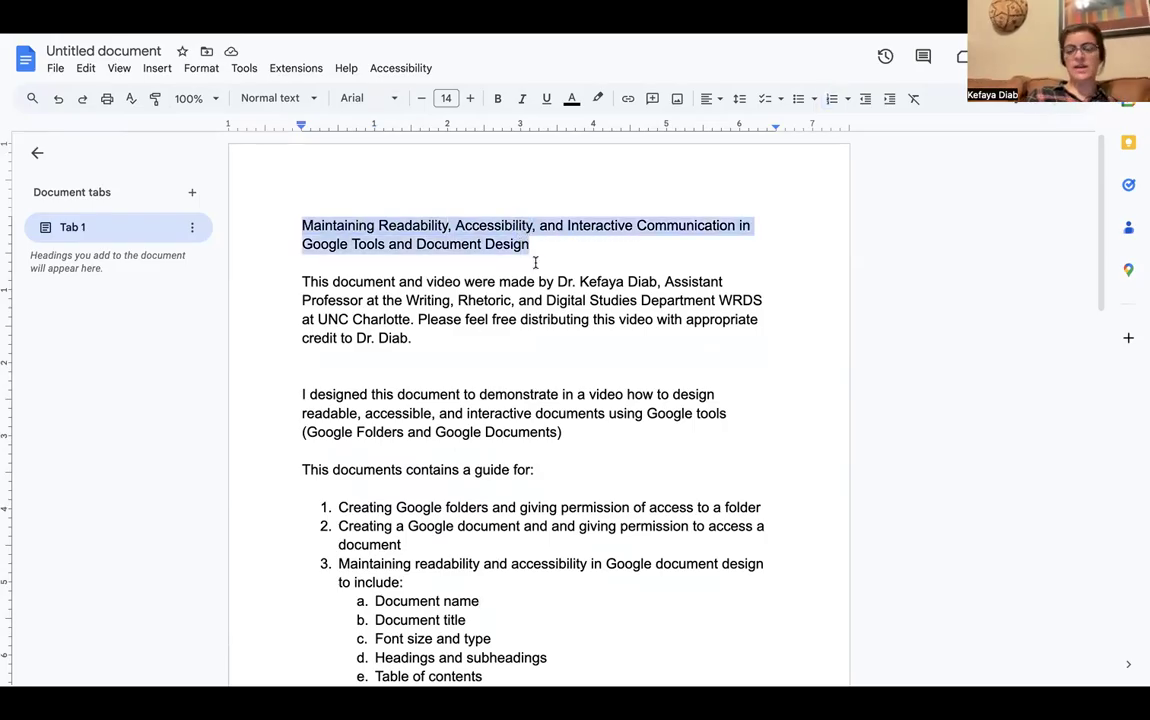
left_click(497, 247)
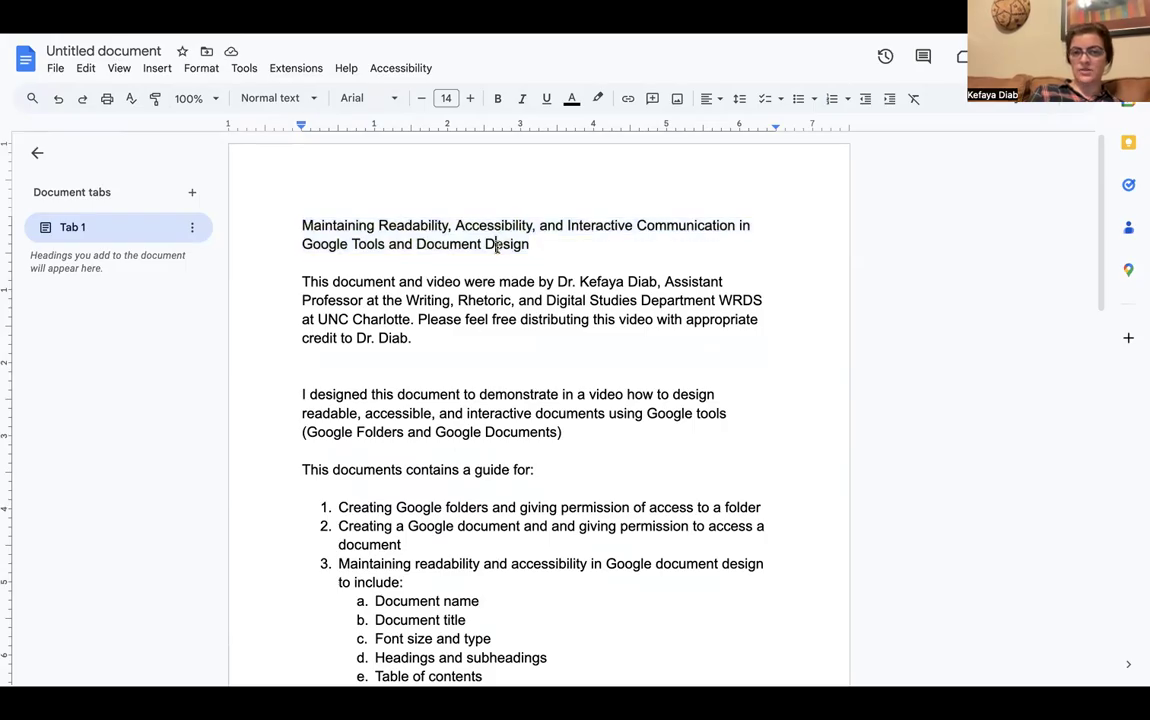
left_click(138, 50)
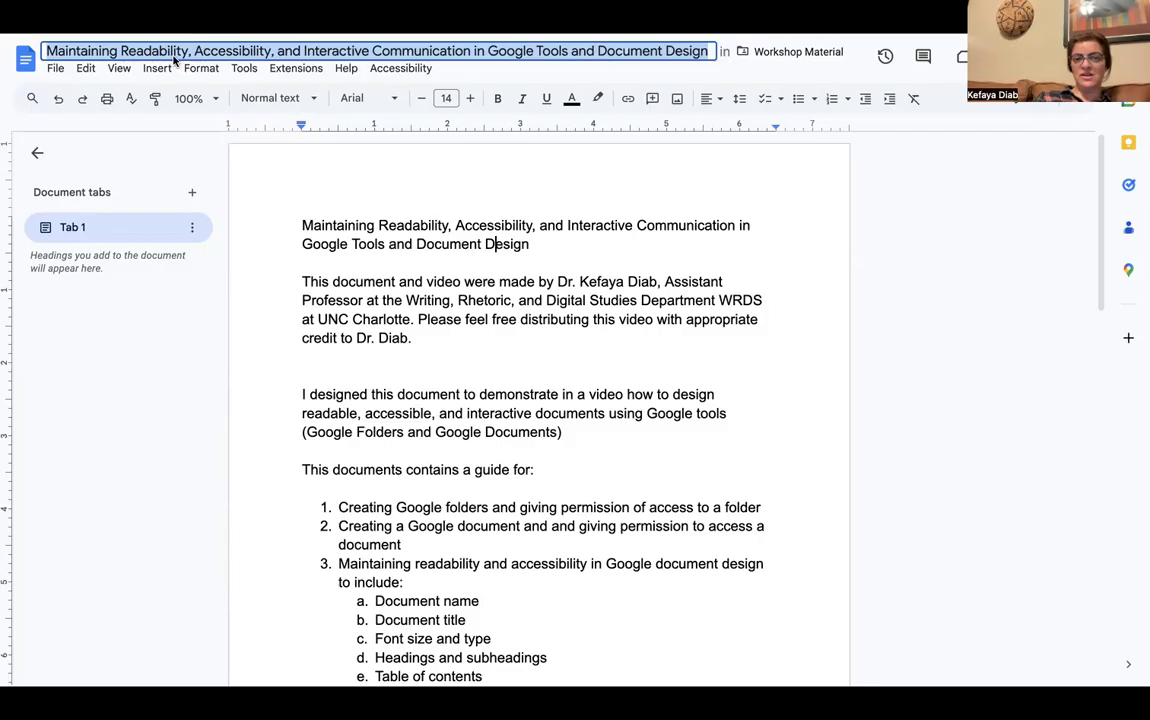
left_click(432, 265)
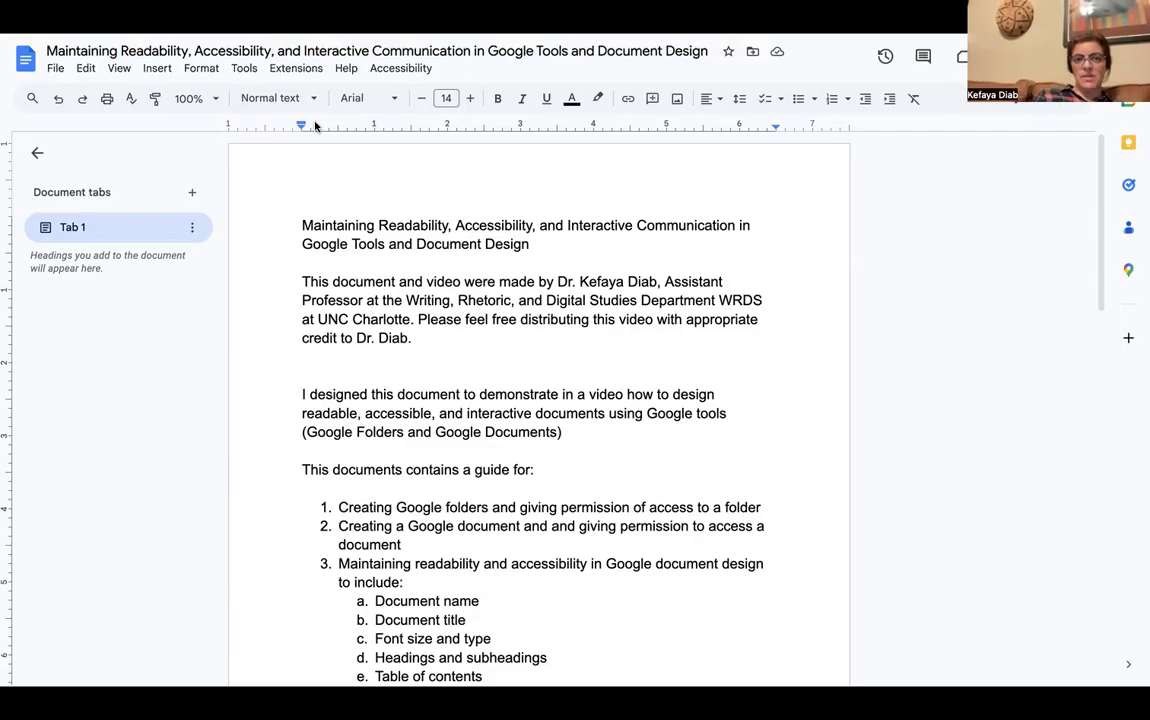
Replace the end of the file name after 'Accessibility' with 'by' and the author's name
left_click(186, 51)
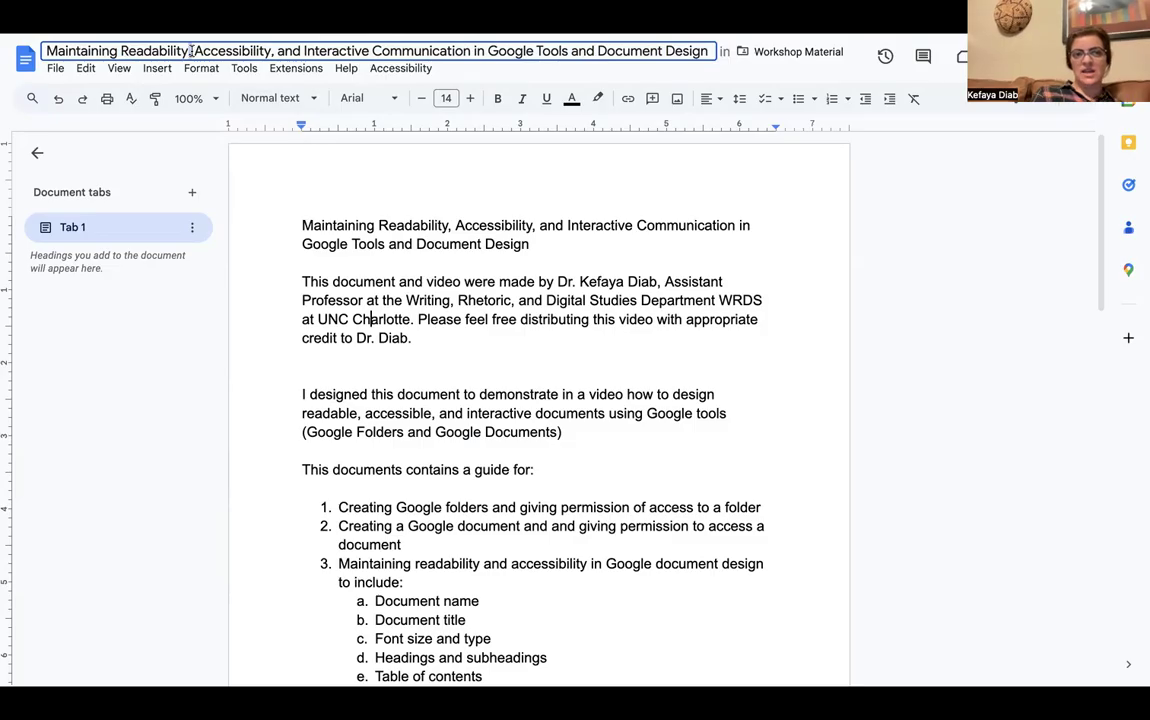
type("and")
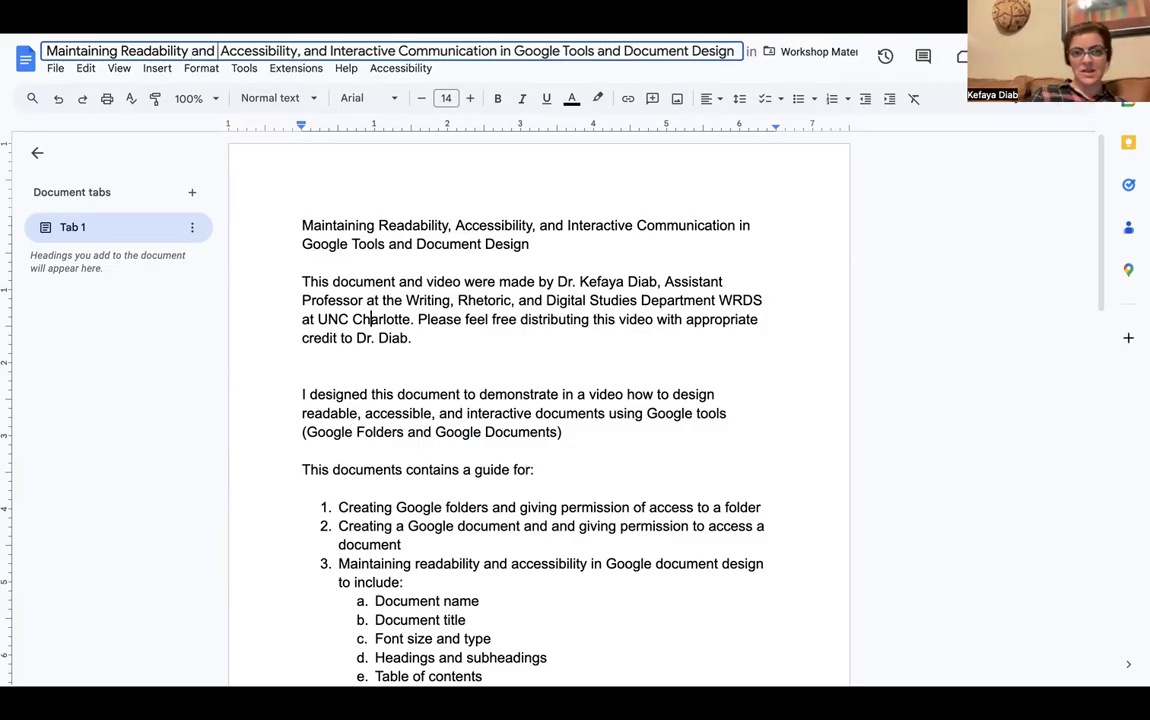
left_click_drag(299, 50, 738, 45)
key("BackSpace")
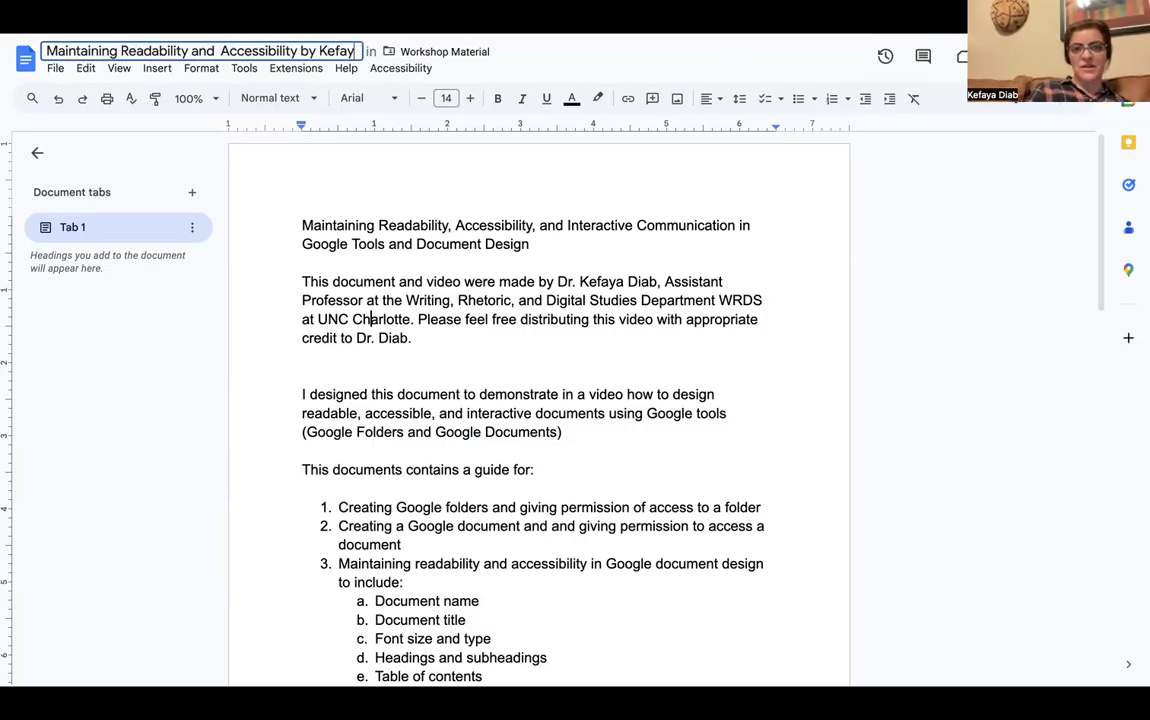
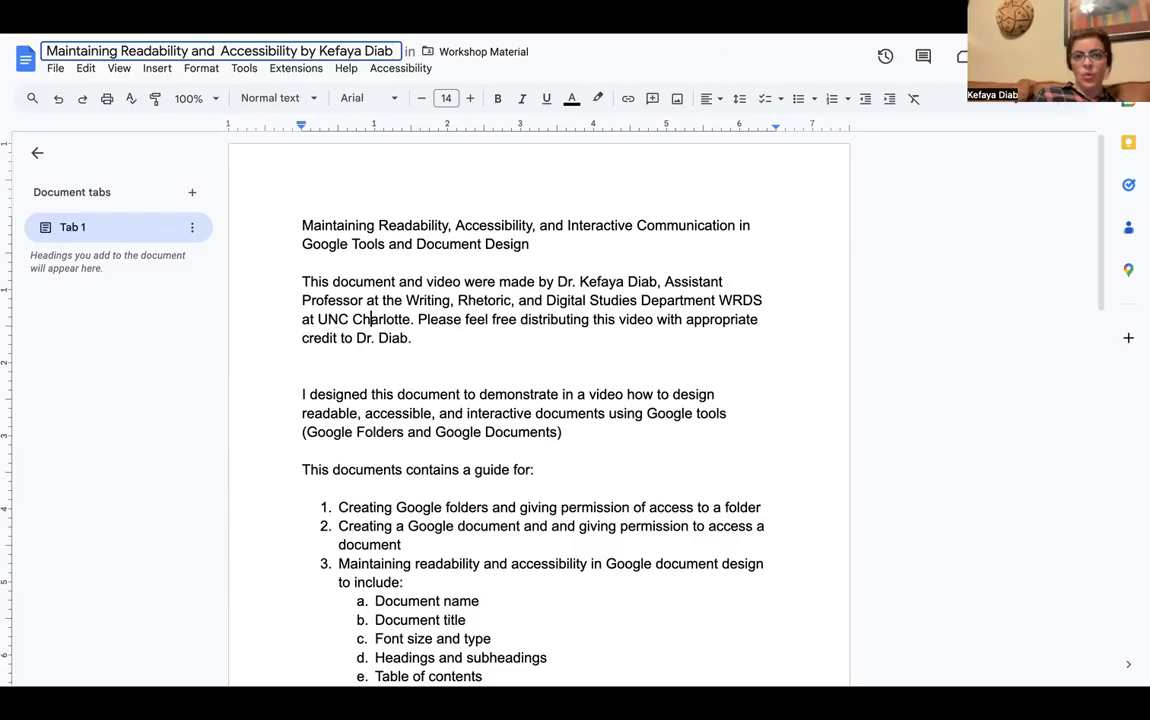
Insert 'Dr.' before the author's name in the file name and commit it
left_click(318, 51)
type("Dr.")
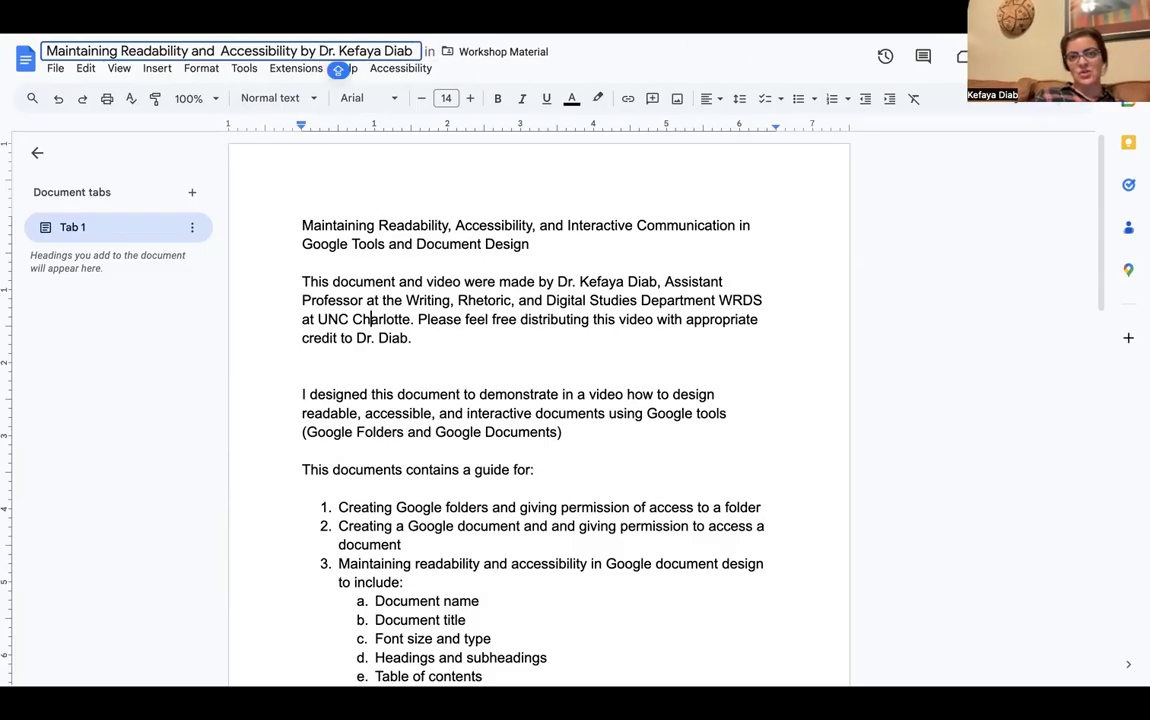
left_click(366, 195)
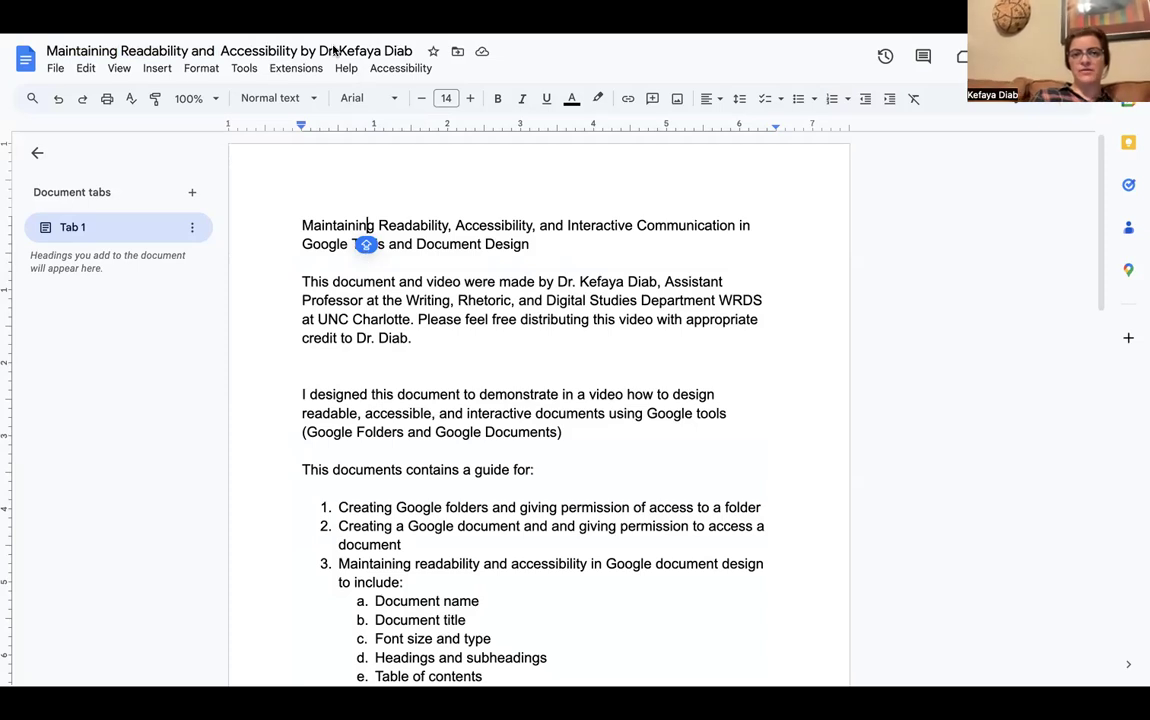
left_click(370, 300)
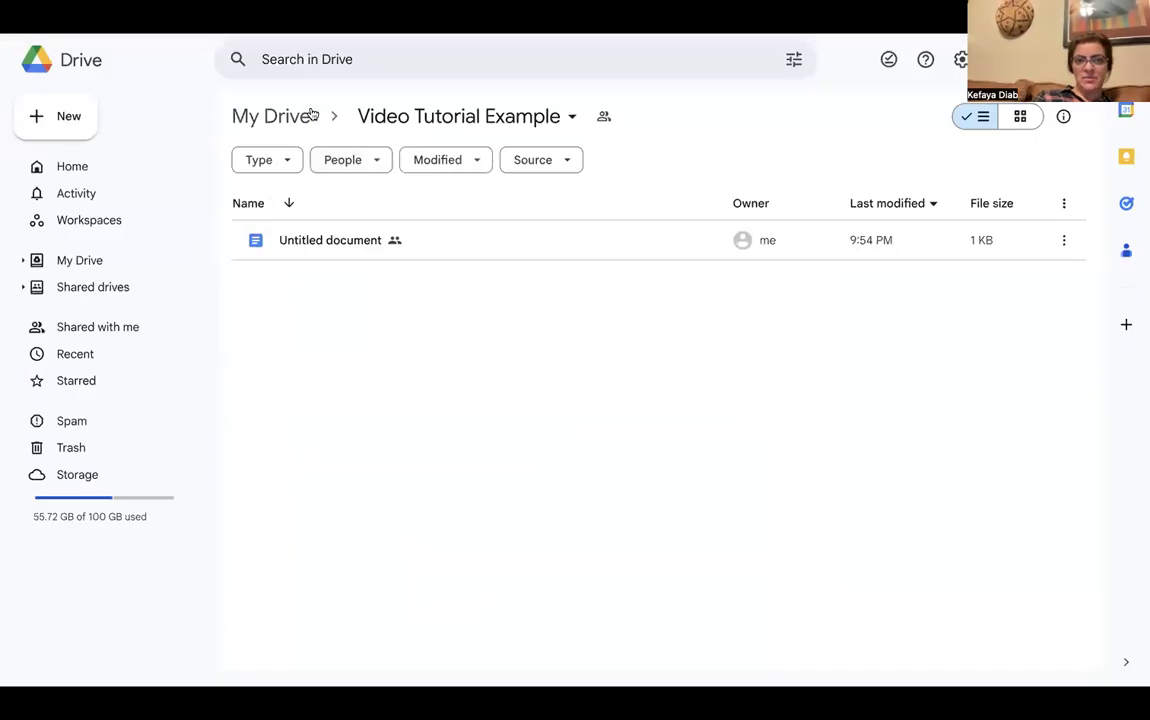
Navigate from My Drive through FLC and FLC Summer 2025 Workshop into Workshop Material
left_click(296, 120)
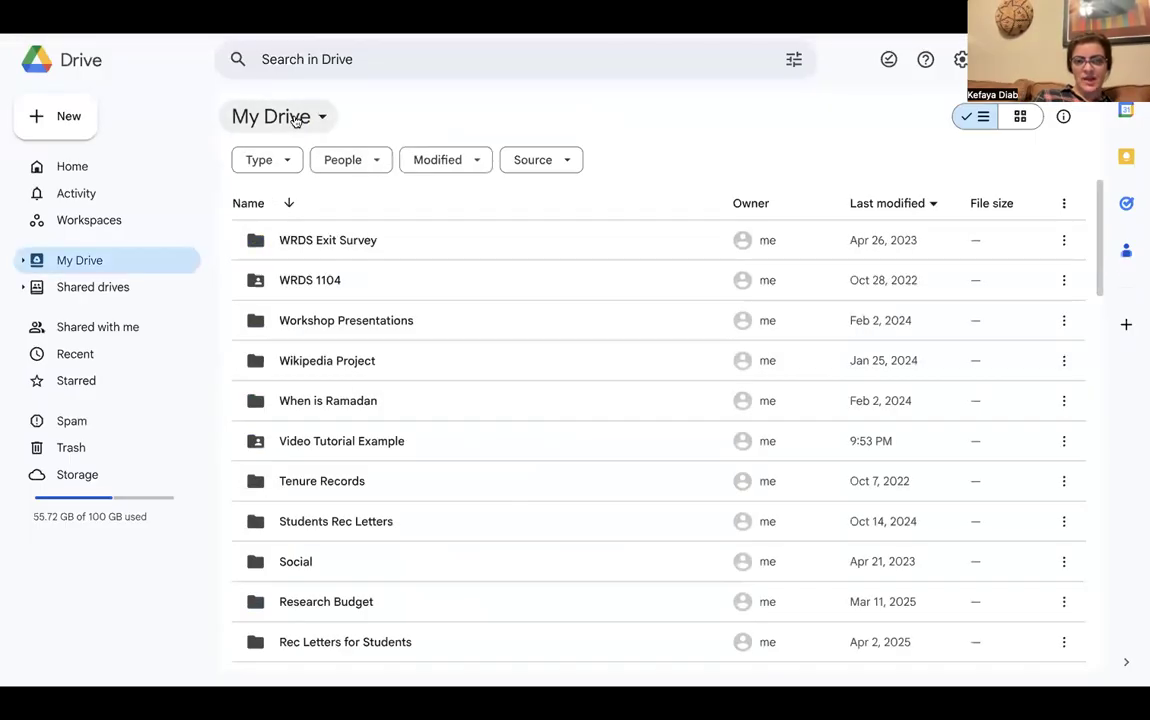
scroll(501, 469, "down", 5)
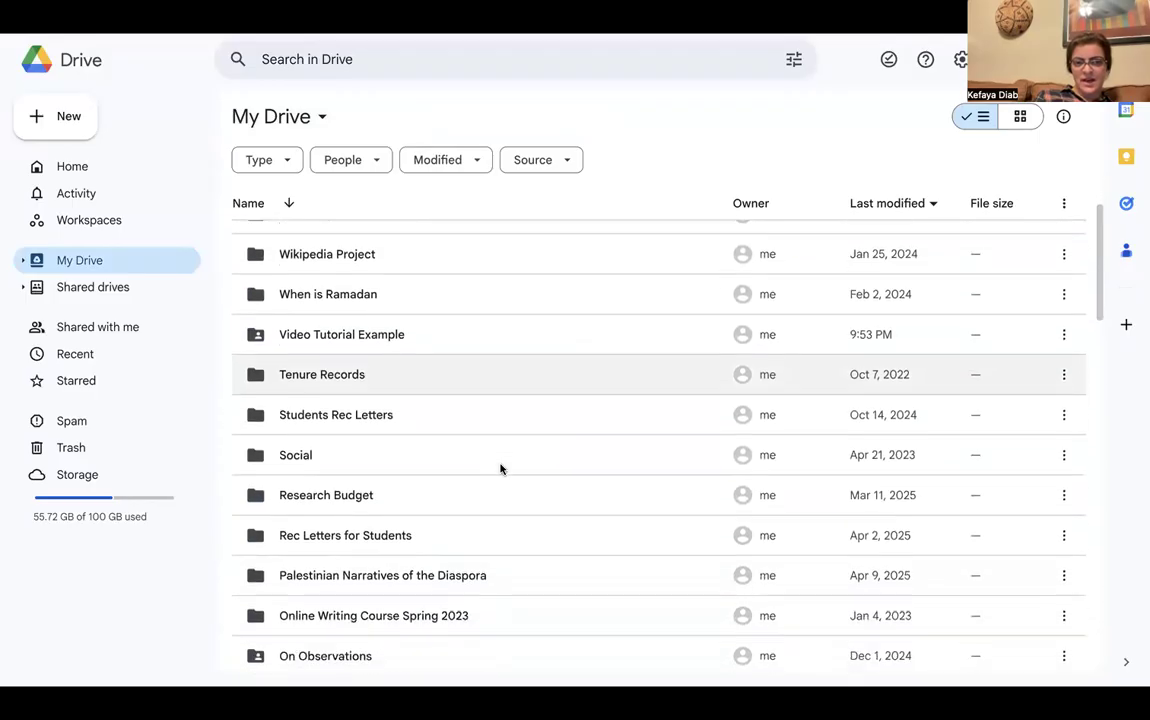
scroll(501, 469, "down", 1)
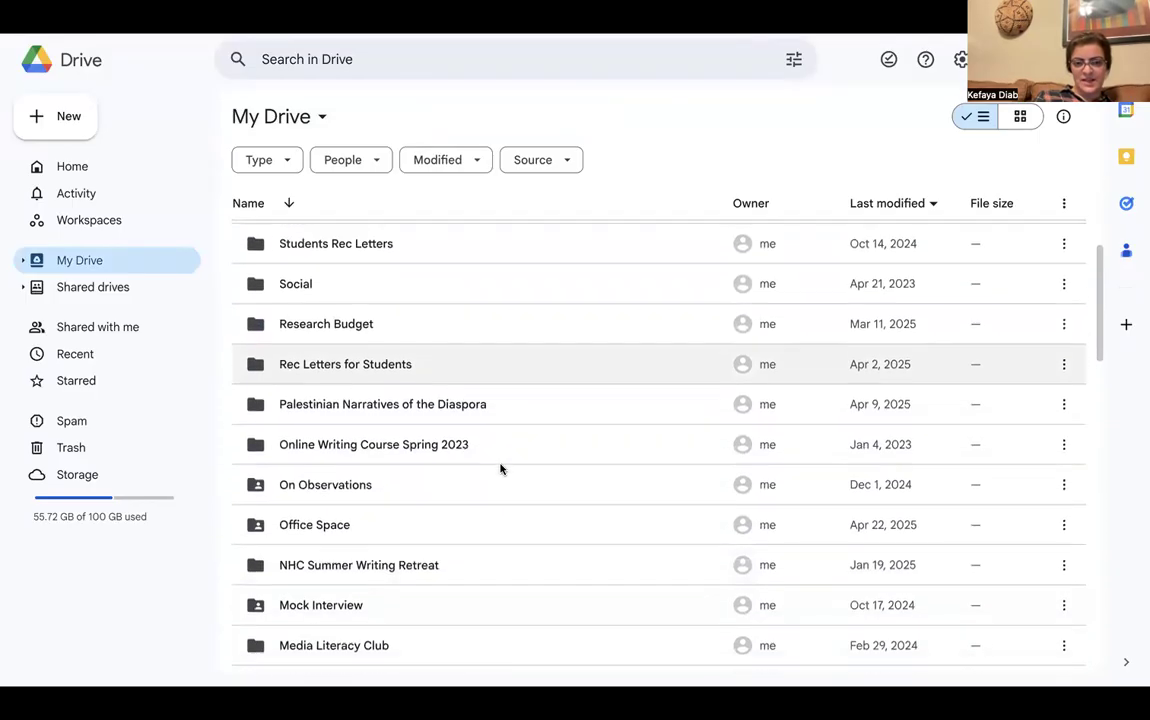
scroll(501, 469, "down", 4)
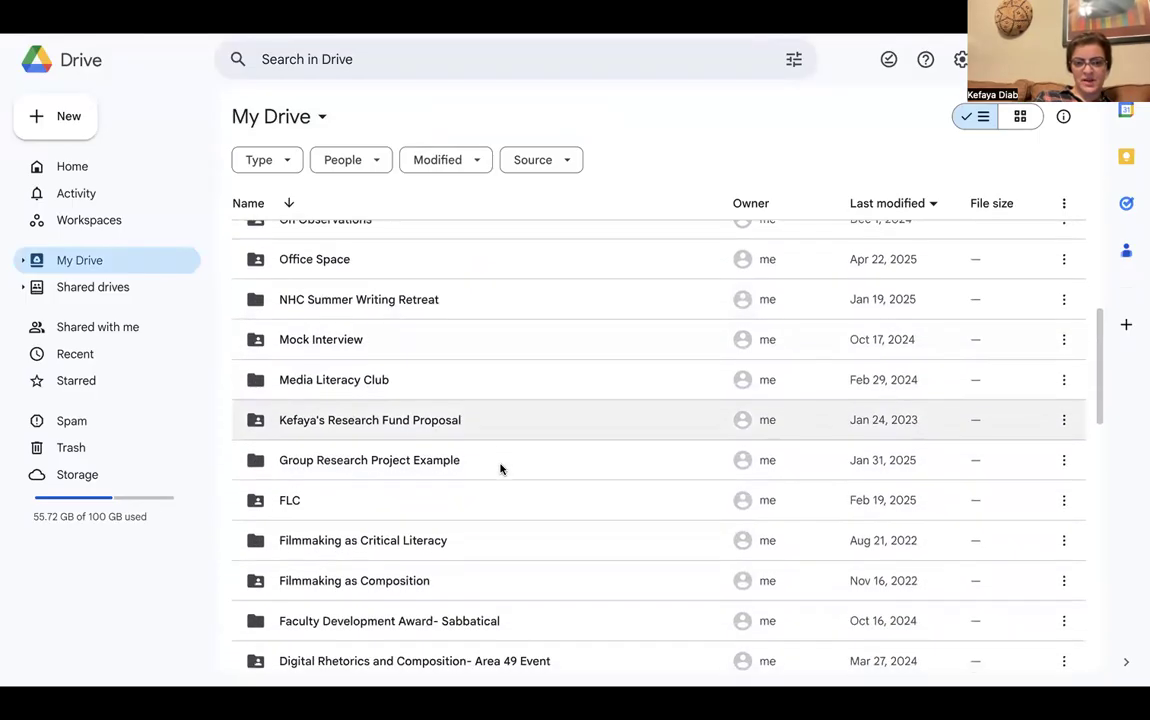
double_click(278, 508)
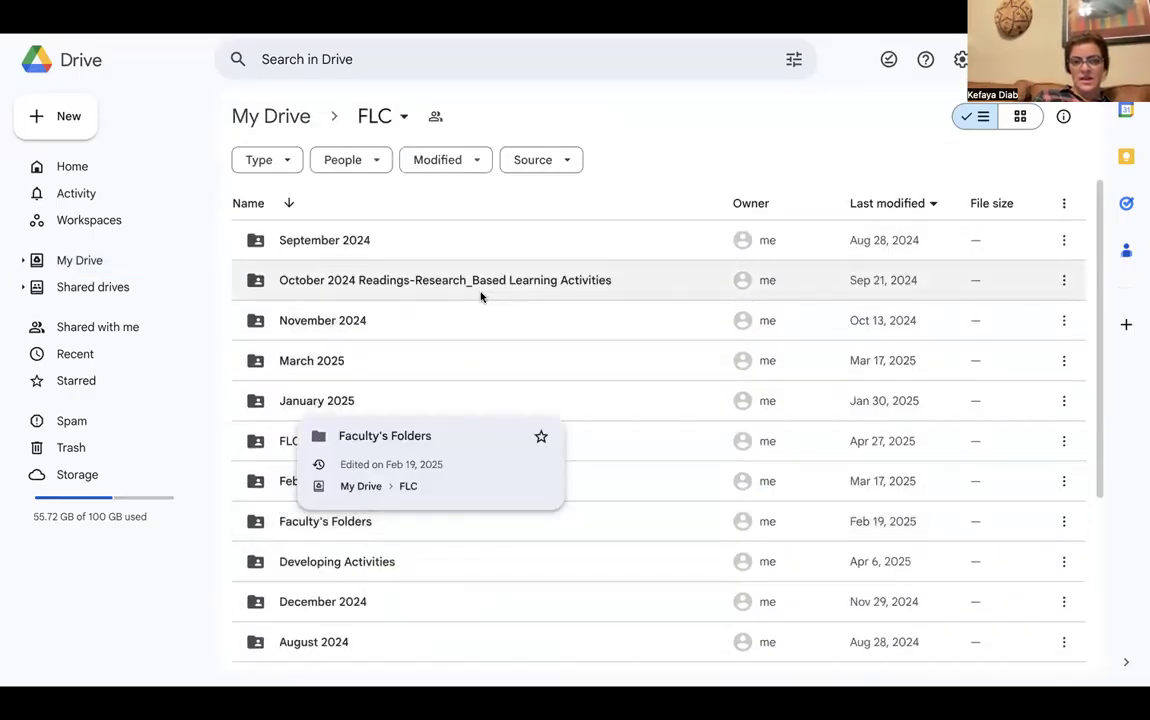
scroll(484, 362, "down", 1)
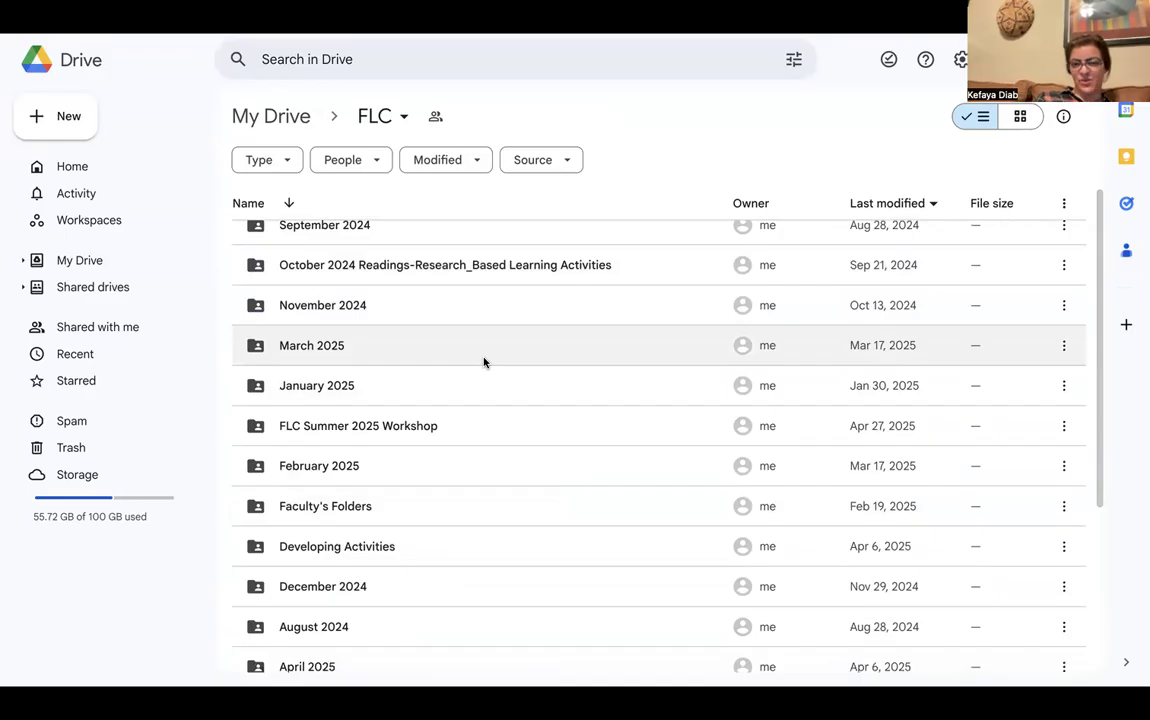
double_click(430, 425)
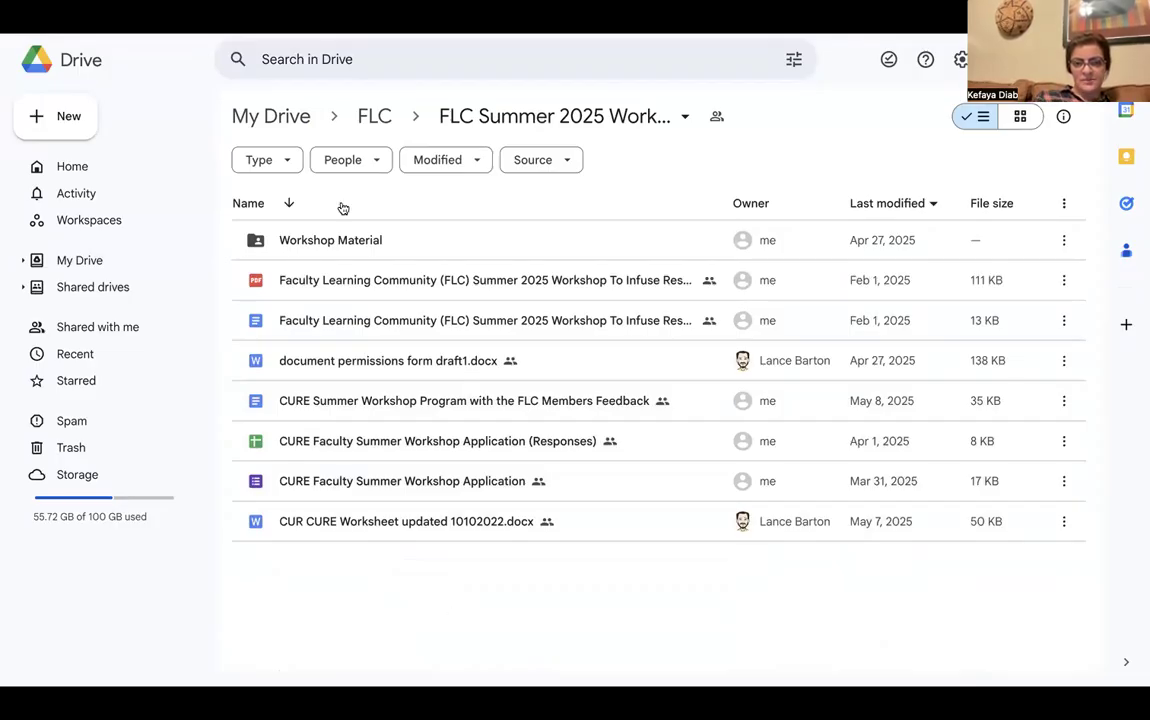
double_click(326, 238)
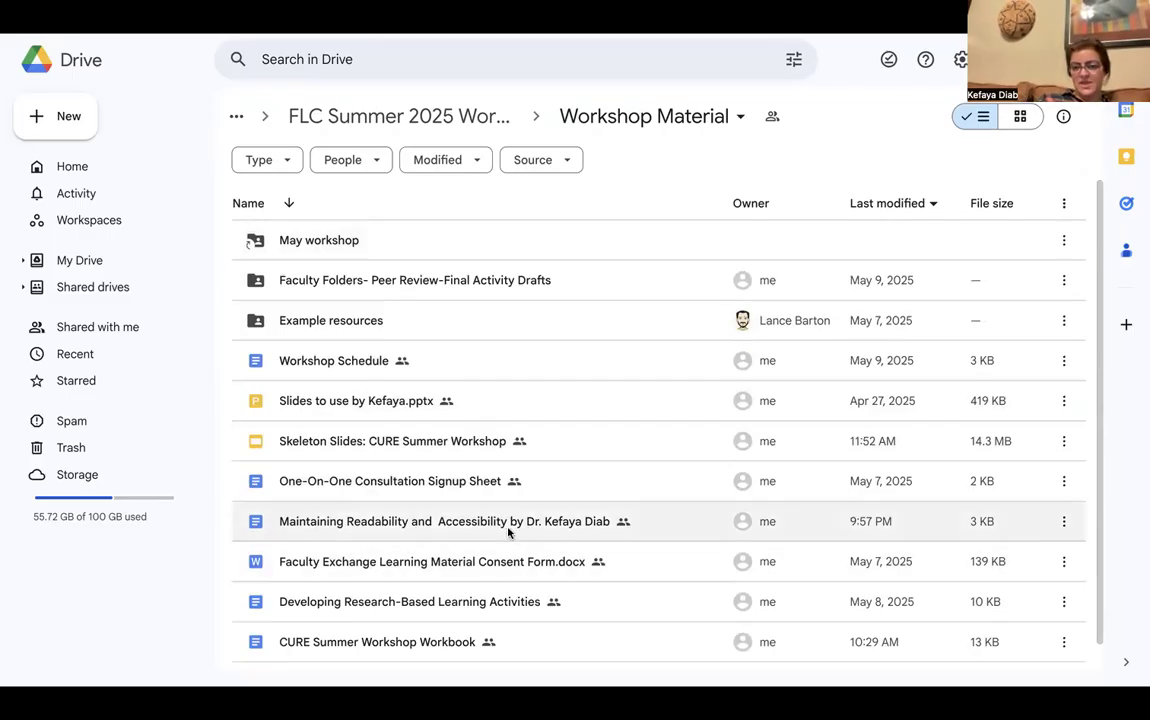
mouse_move(395, 527)
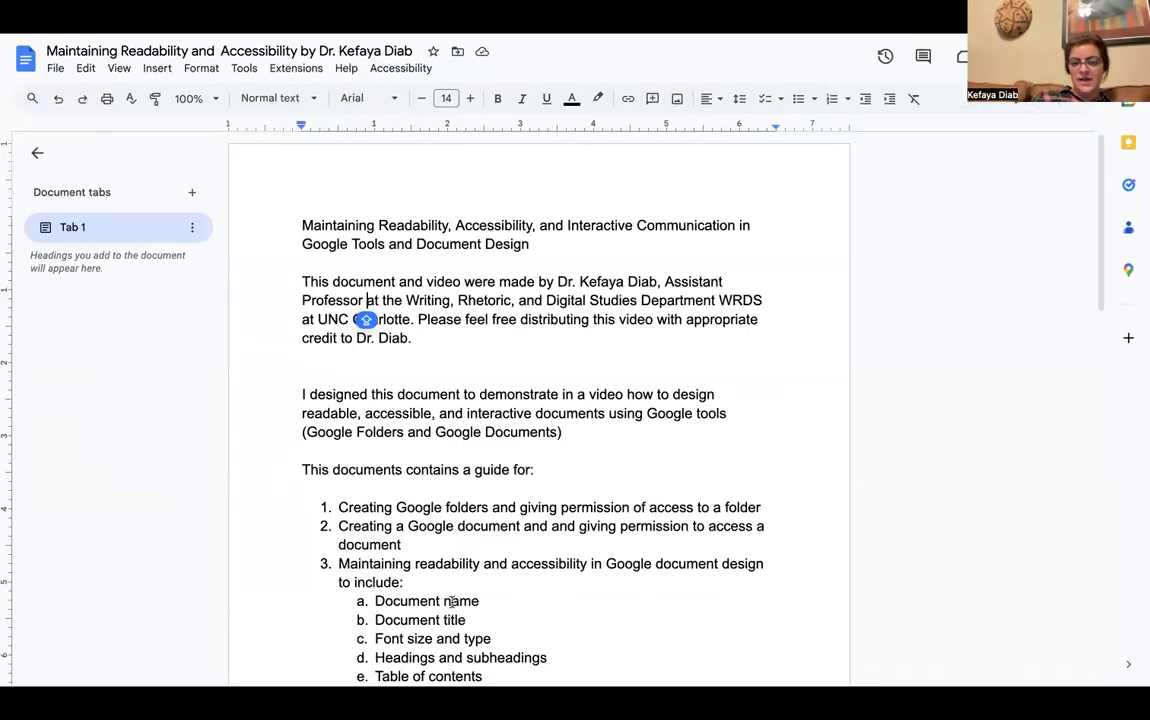
Set the two-line title to 16 pt bold and center it on the page
left_click_drag(483, 601, 352, 598)
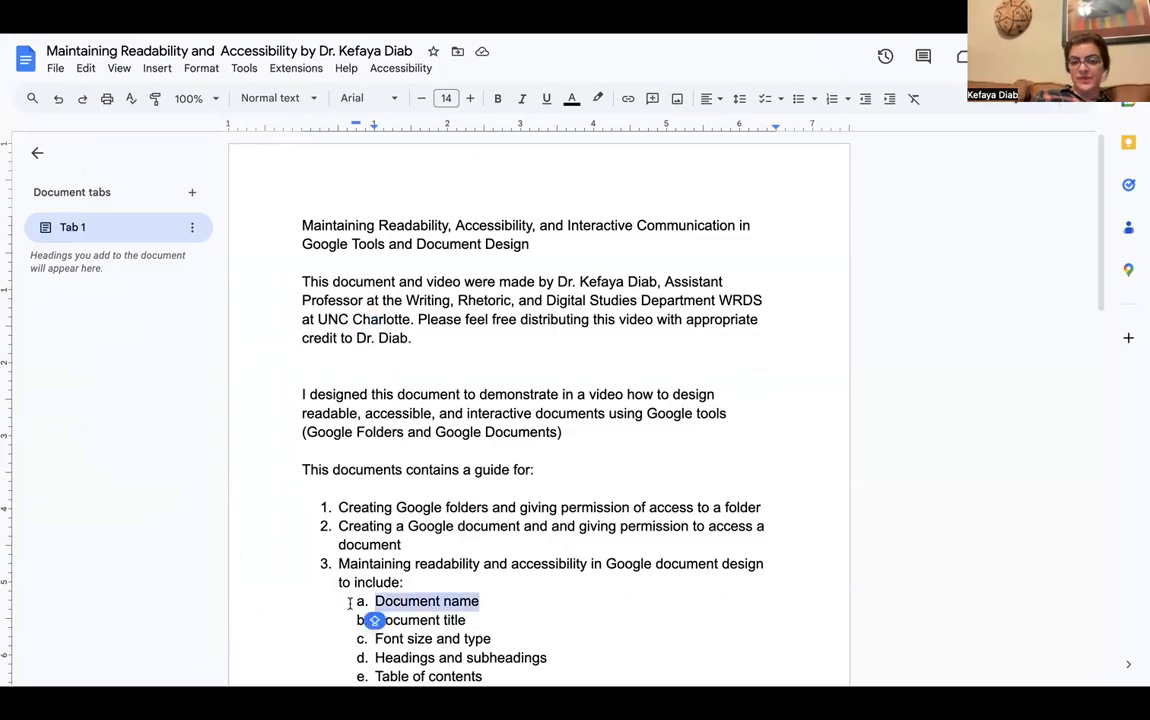
left_click(469, 622)
left_click(487, 226)
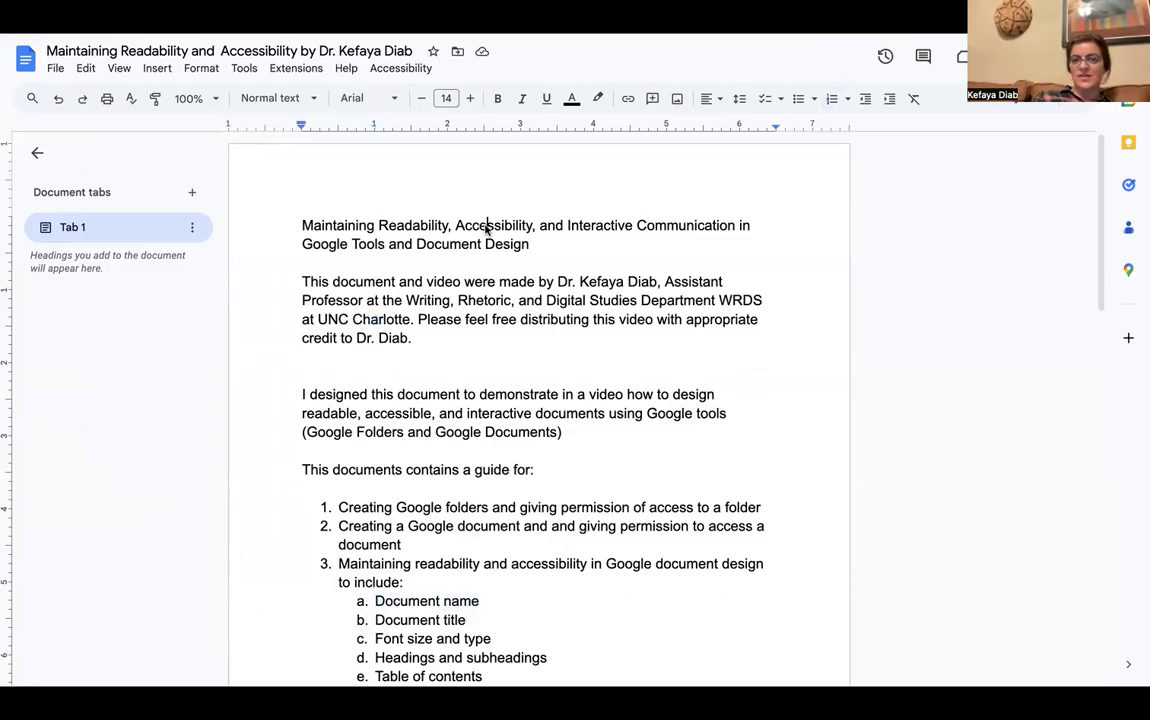
left_click_drag(531, 244, 285, 234)
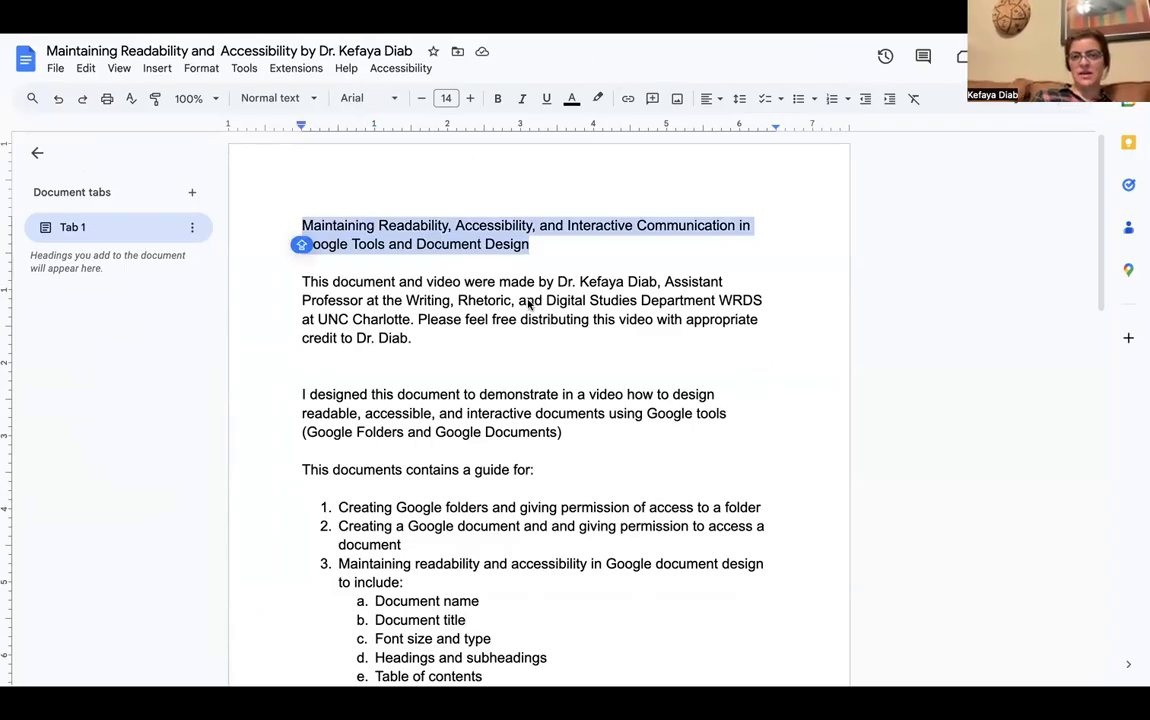
left_click(471, 99)
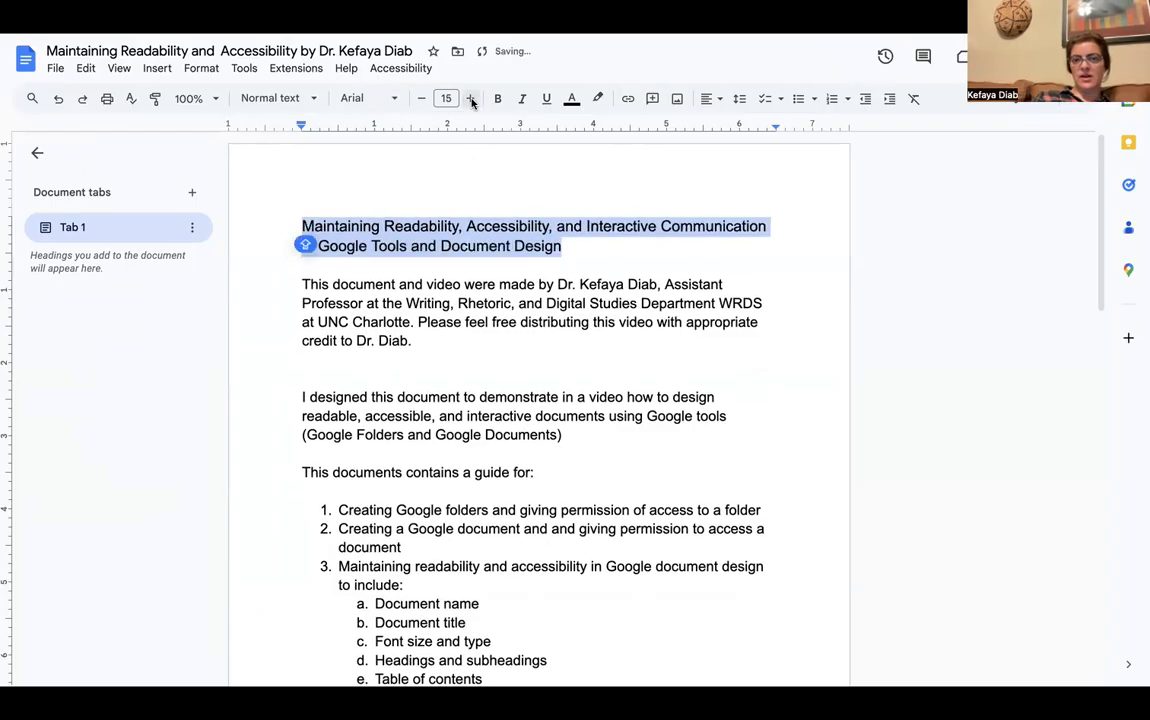
left_click(471, 99)
left_click(498, 99)
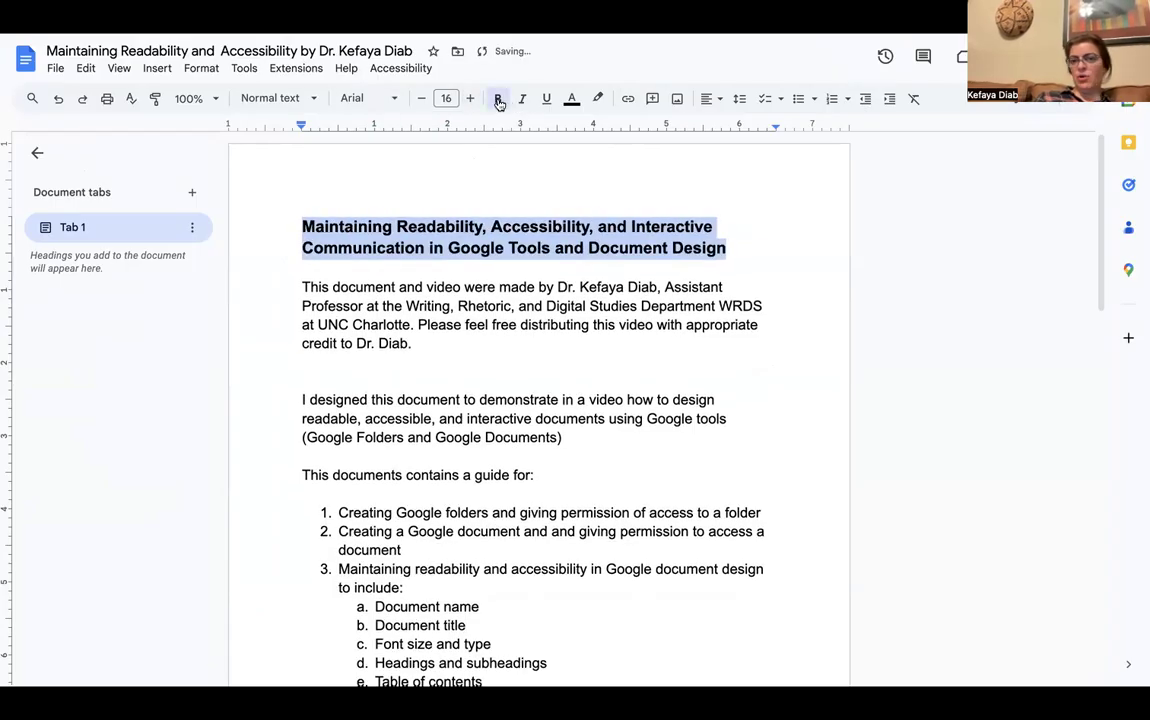
left_click(710, 98)
left_click(730, 124)
left_click(611, 380)
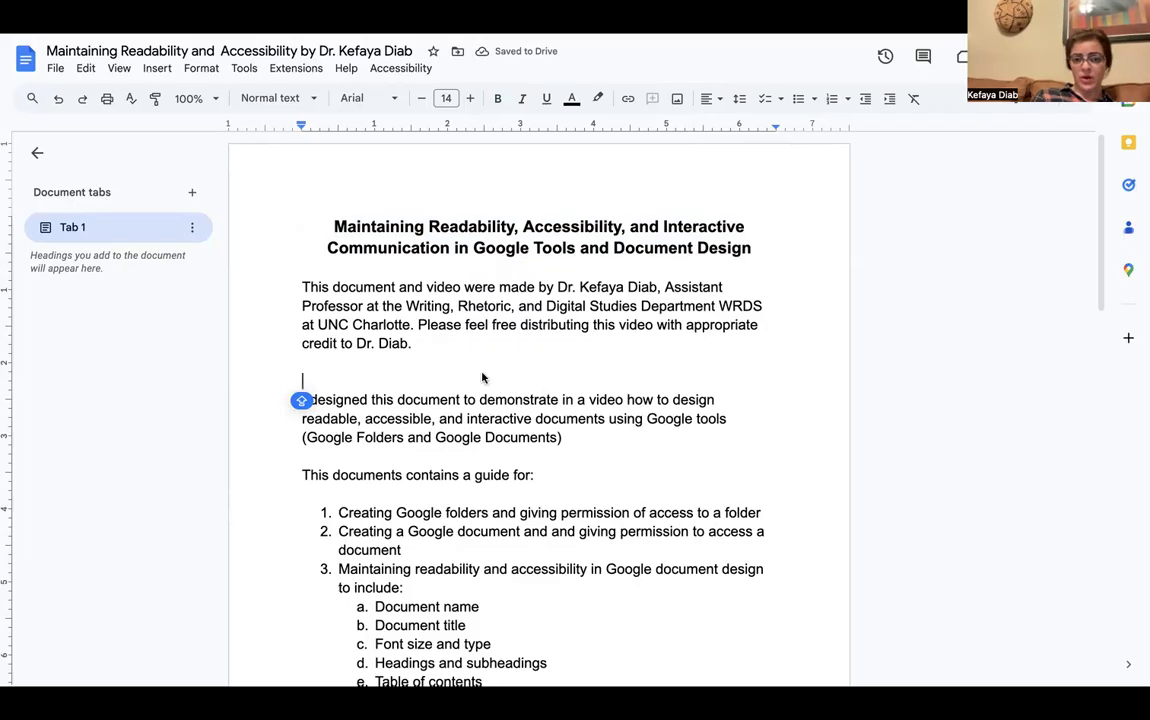
left_click(474, 475)
scroll(464, 541, "down", 1)
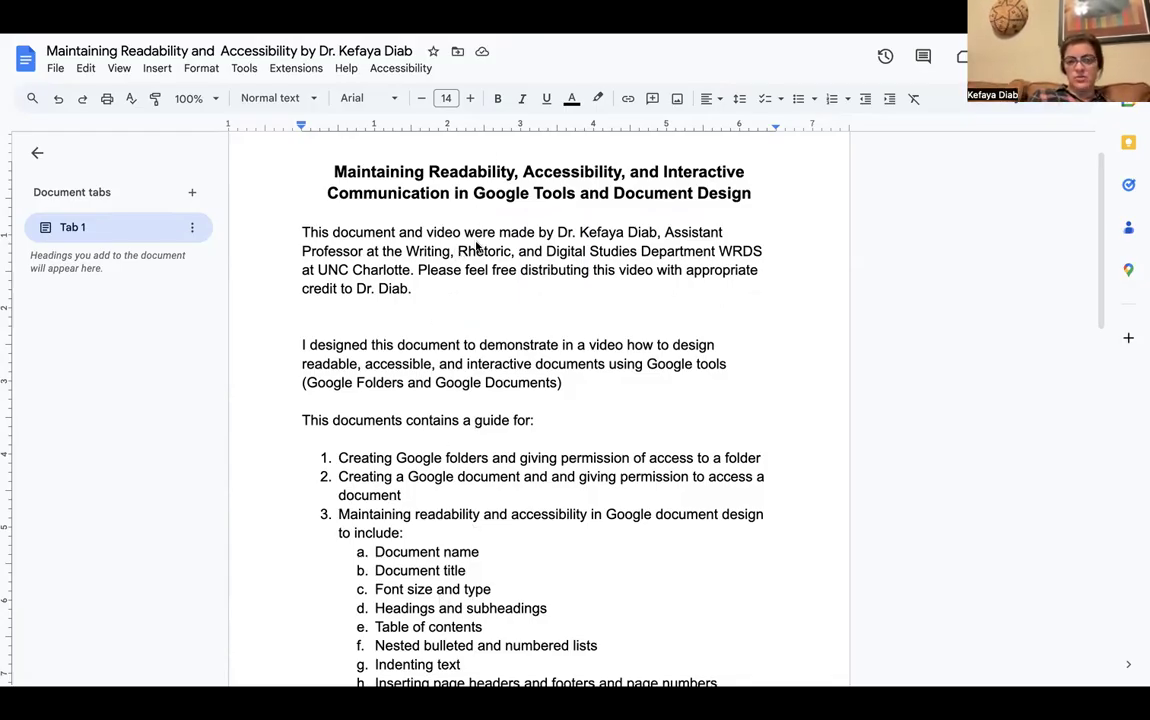
left_click(401, 254)
left_click_drag(400, 257, 463, 590)
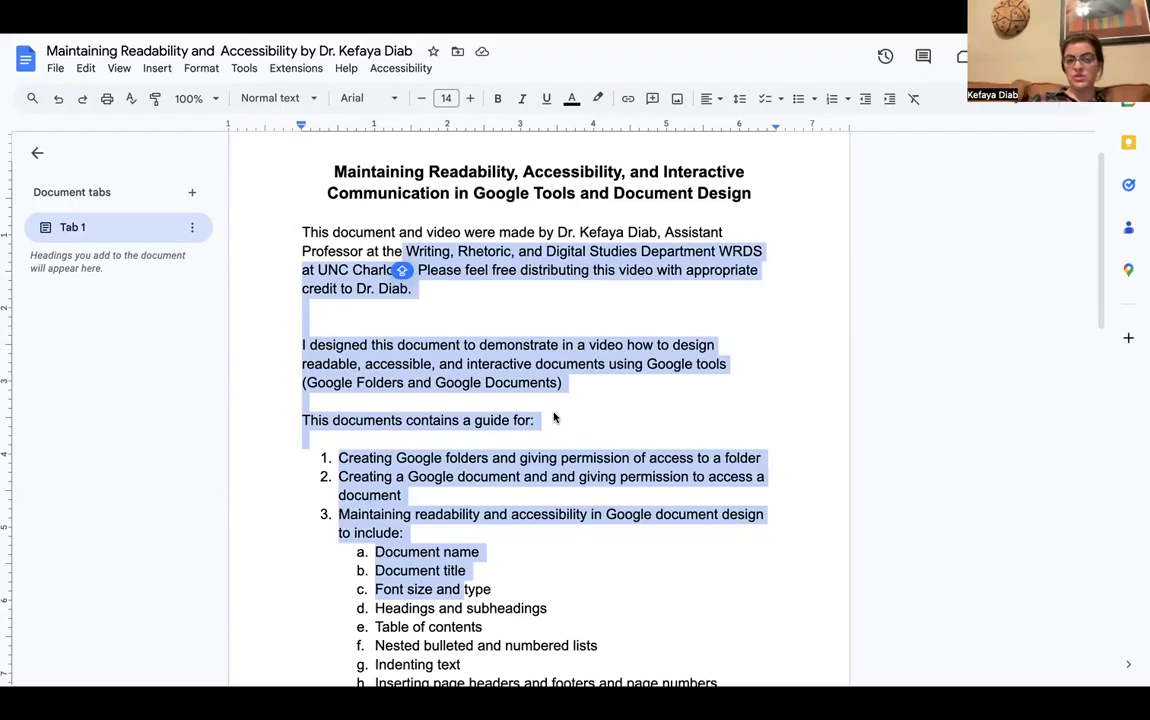
scroll(554, 418, "down", 1)
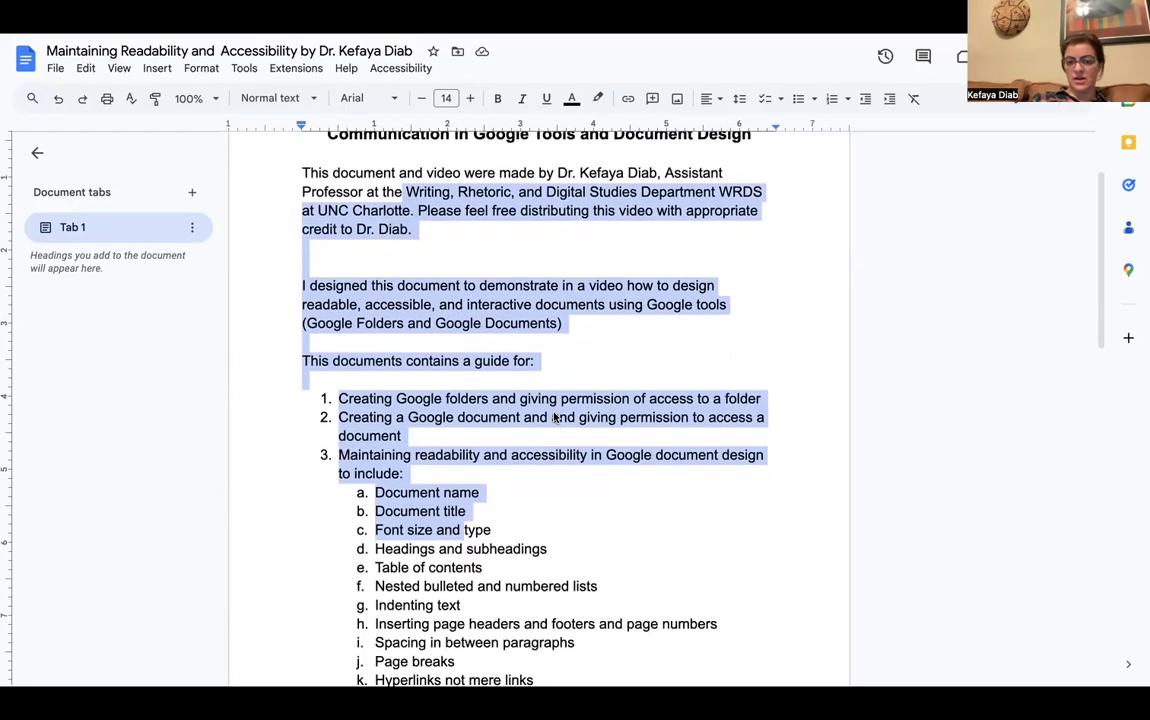
left_click(560, 478)
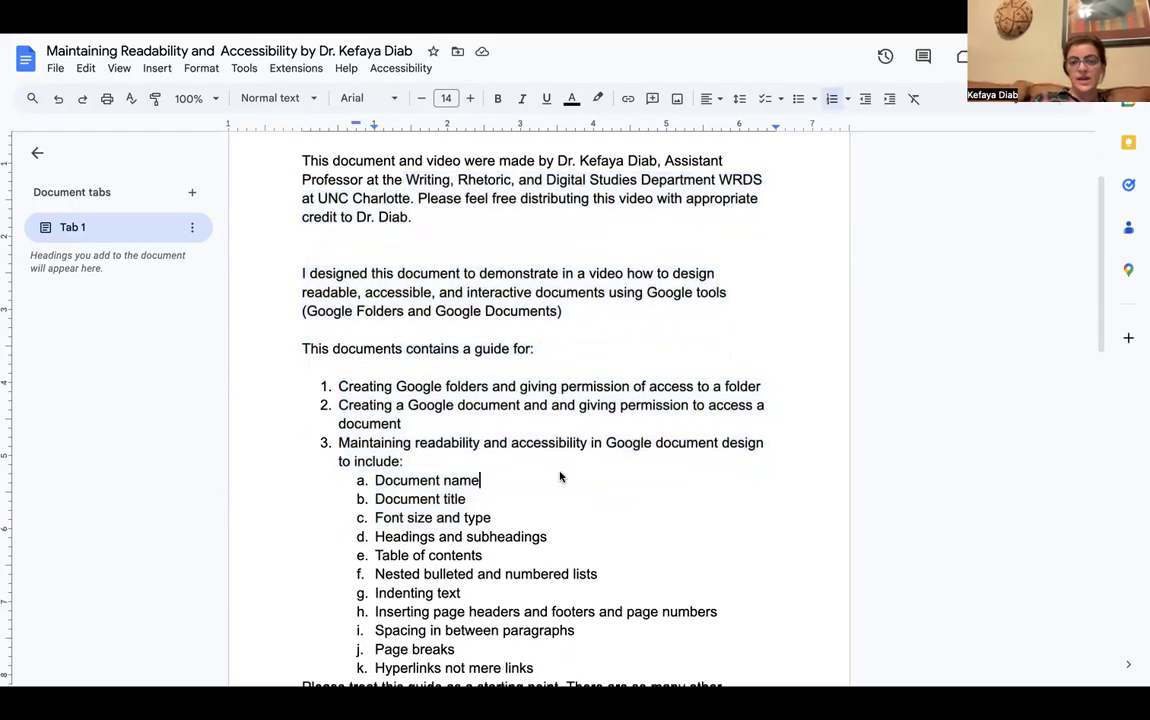
scroll(560, 478, "up", 1)
scroll(560, 478, "up", 2)
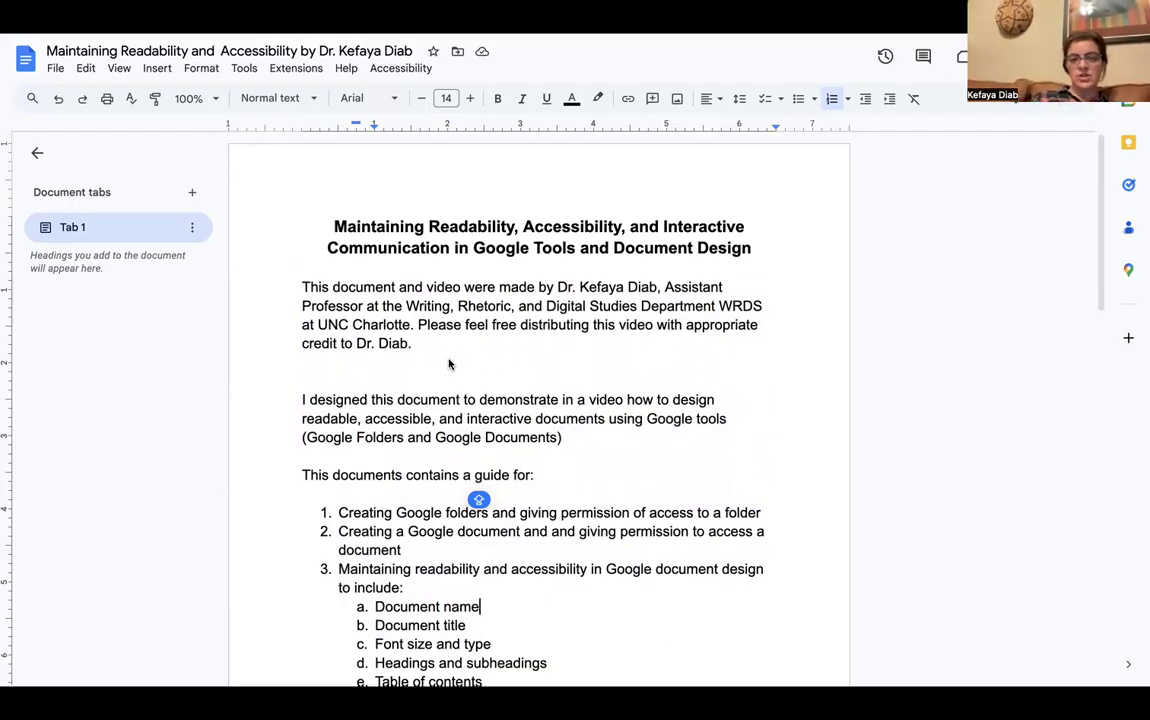
scroll(448, 364, "down", 1)
scroll(448, 364, "down", 2)
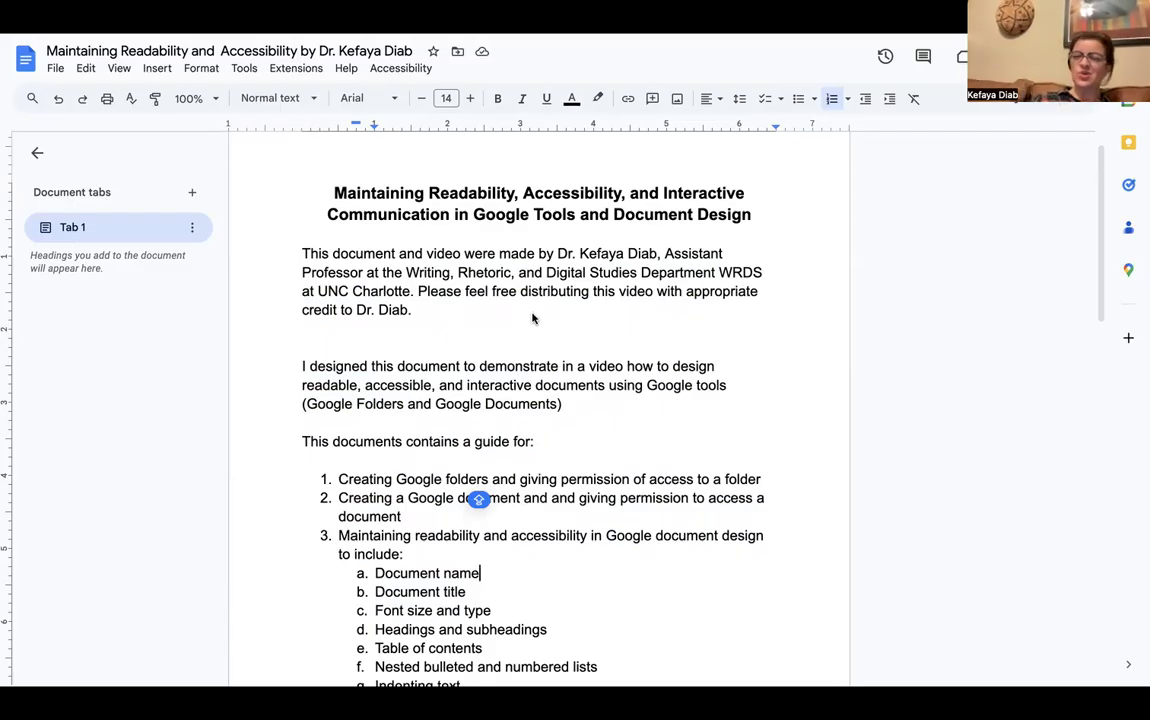
Apply the Heading 1 paragraph style to the document title
left_click(641, 215)
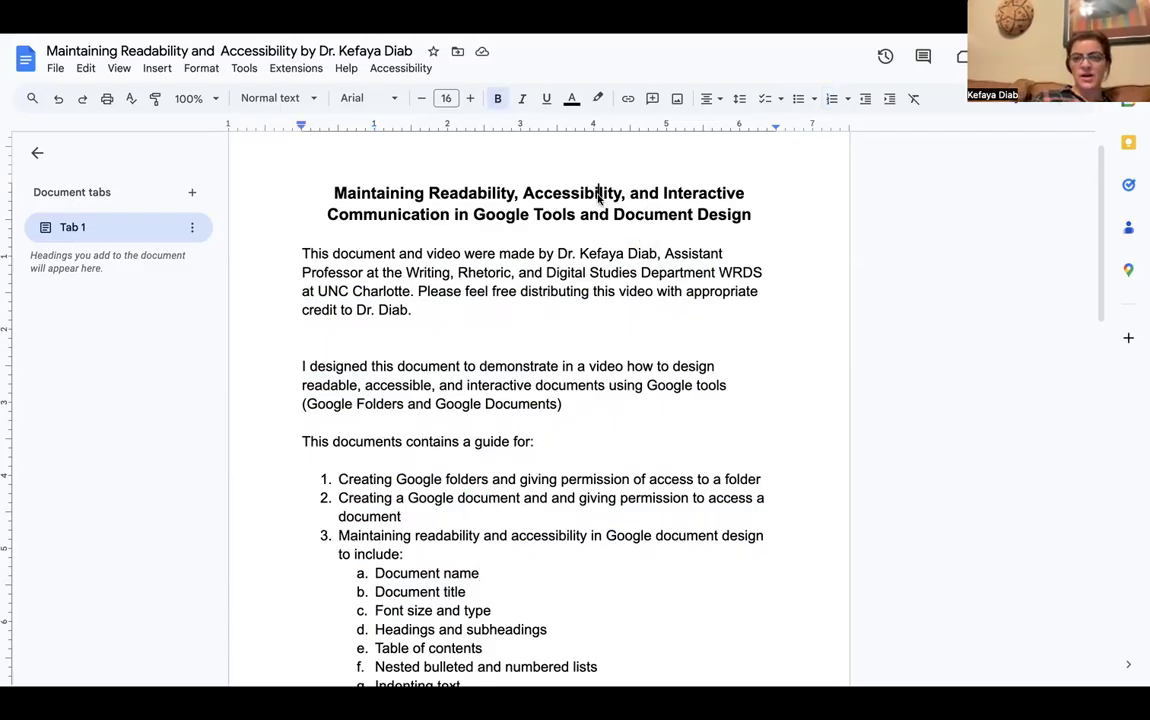
left_click_drag(752, 216, 333, 199)
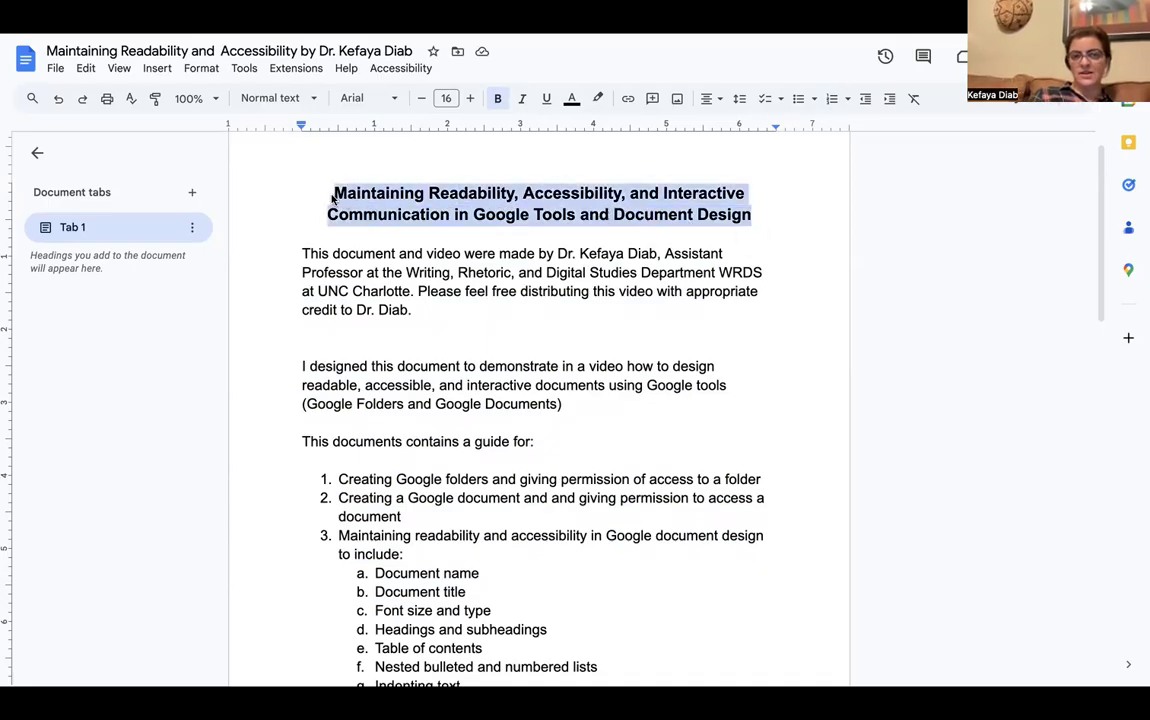
left_click(313, 103)
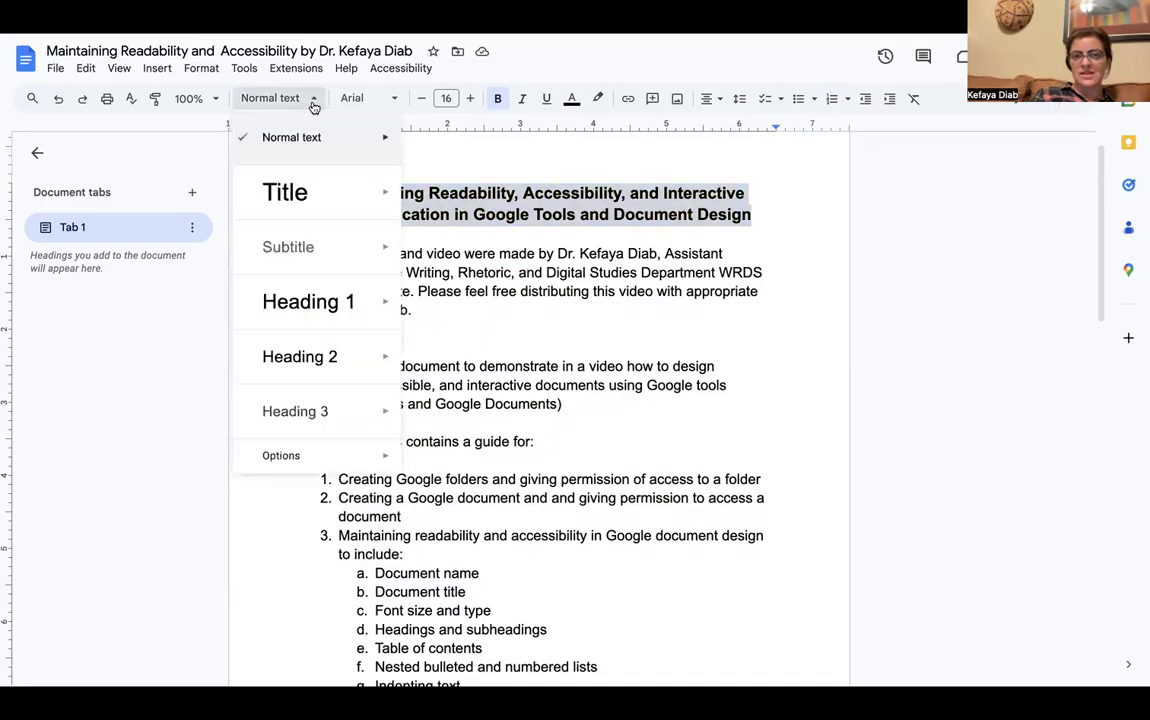
mouse_move(285, 135)
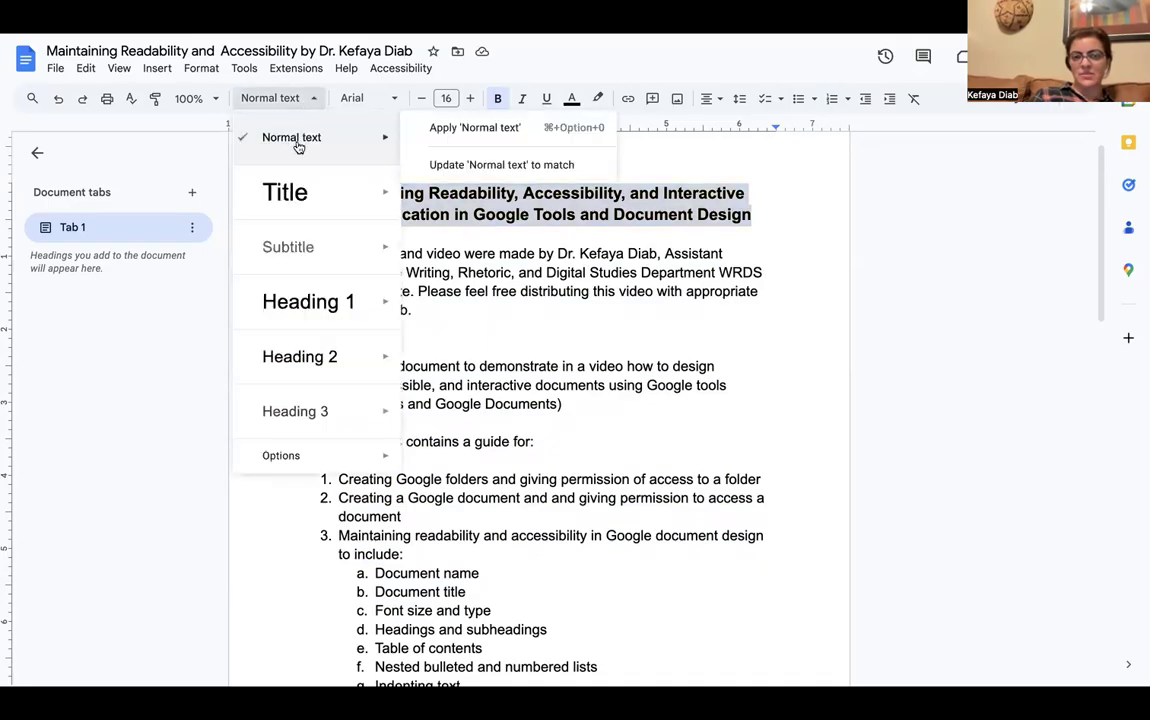
mouse_move(307, 306)
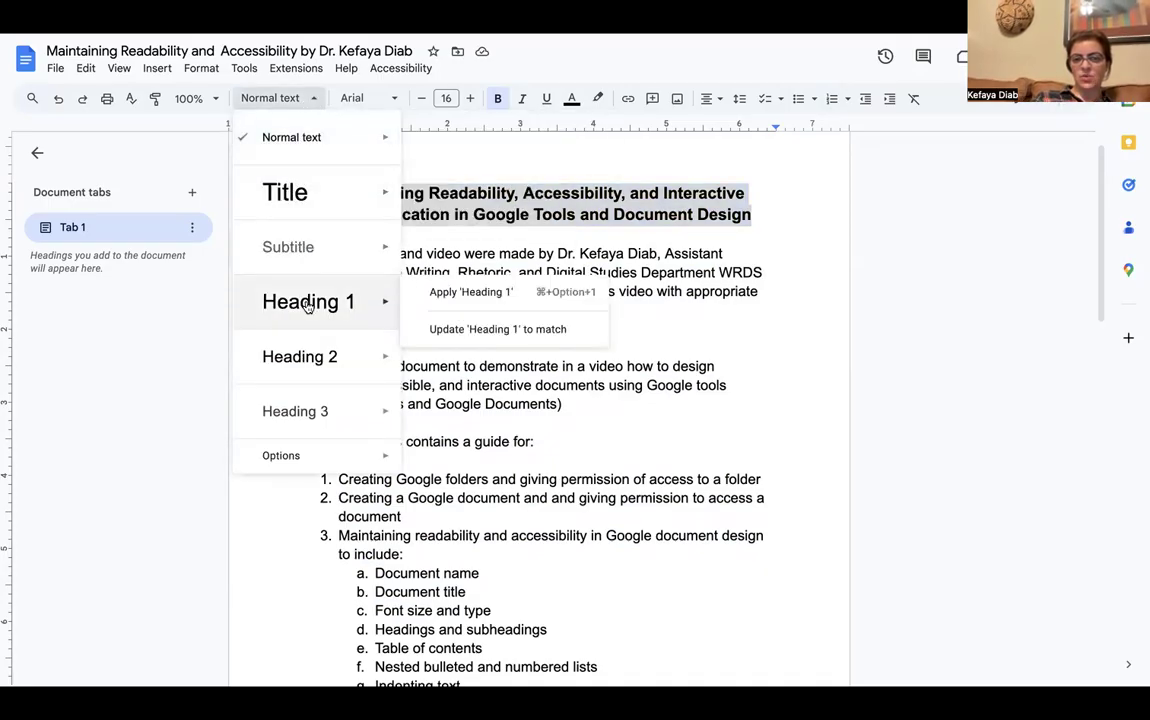
mouse_move(305, 403)
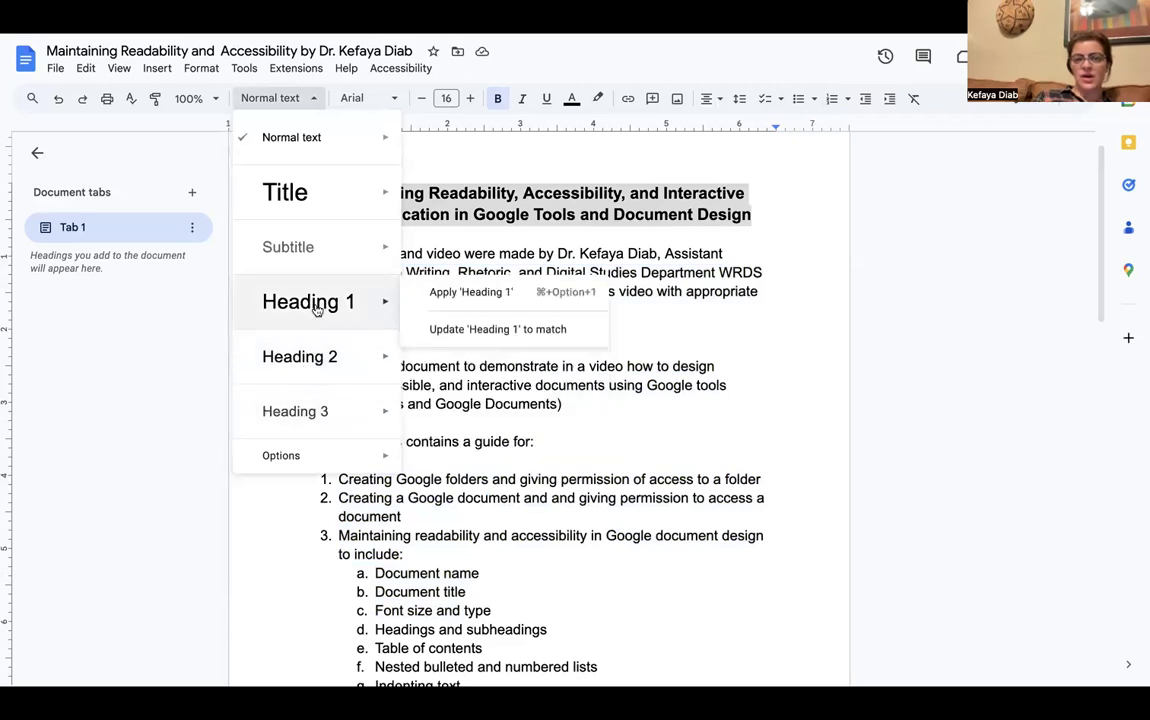
left_click(425, 295)
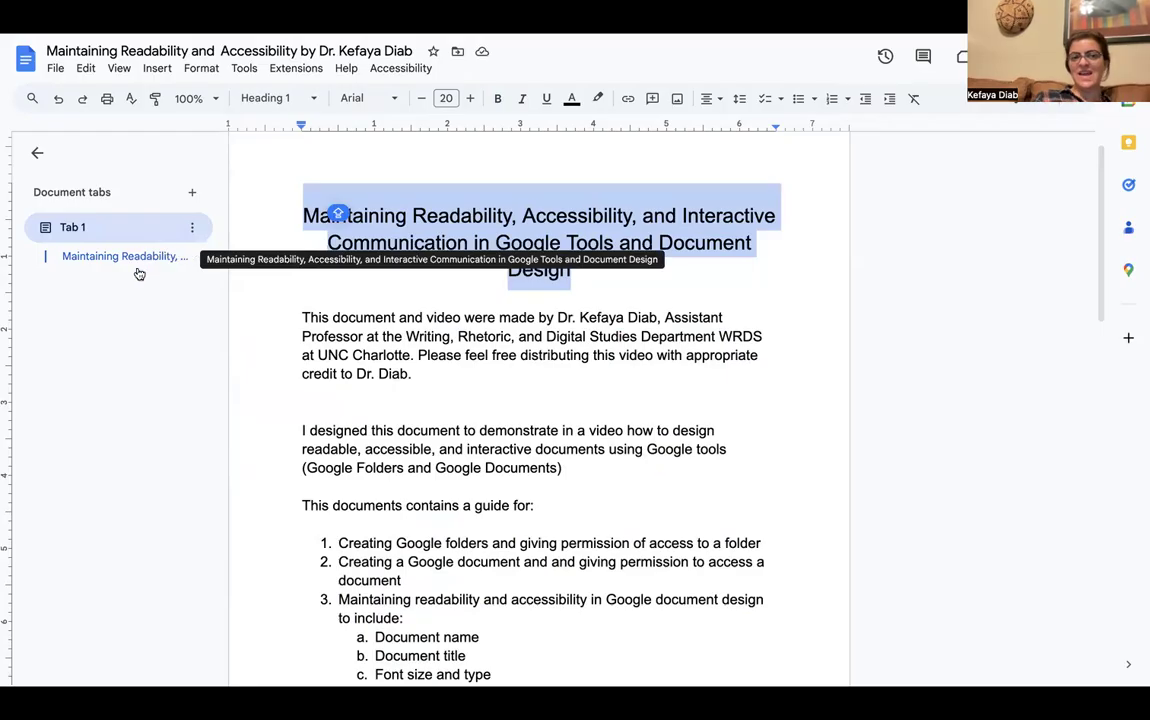
Select the line "This documents contains a guide for:"
left_click(388, 290)
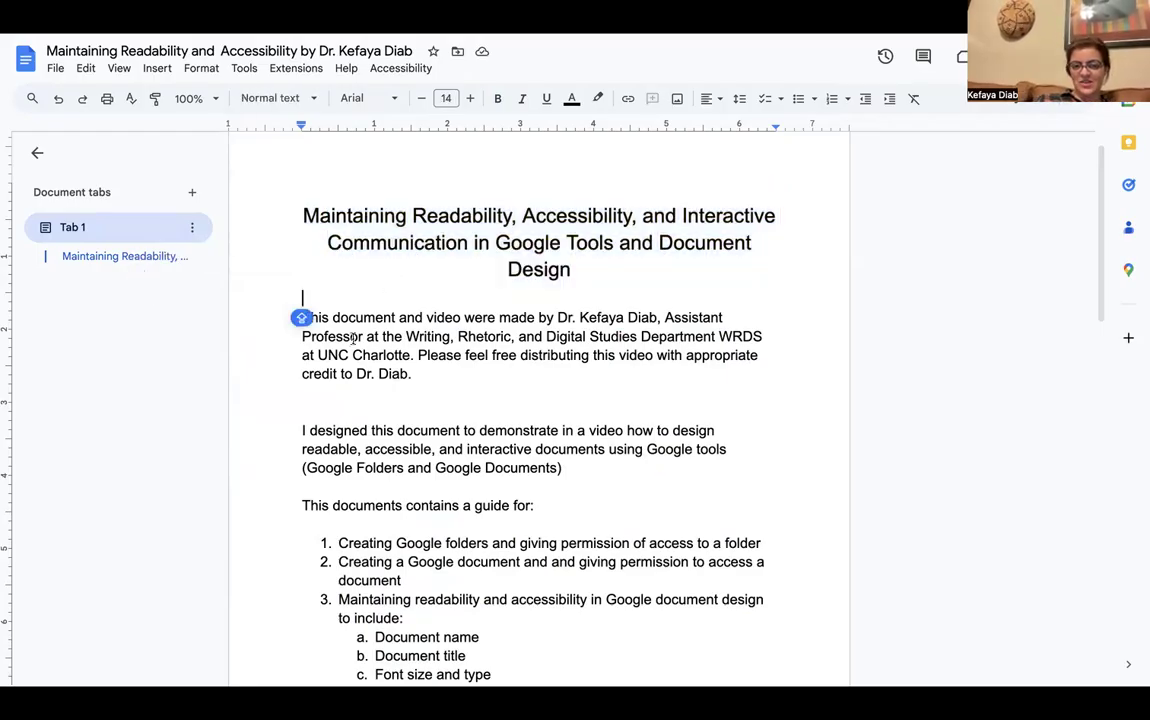
scroll(457, 544, "down", 1)
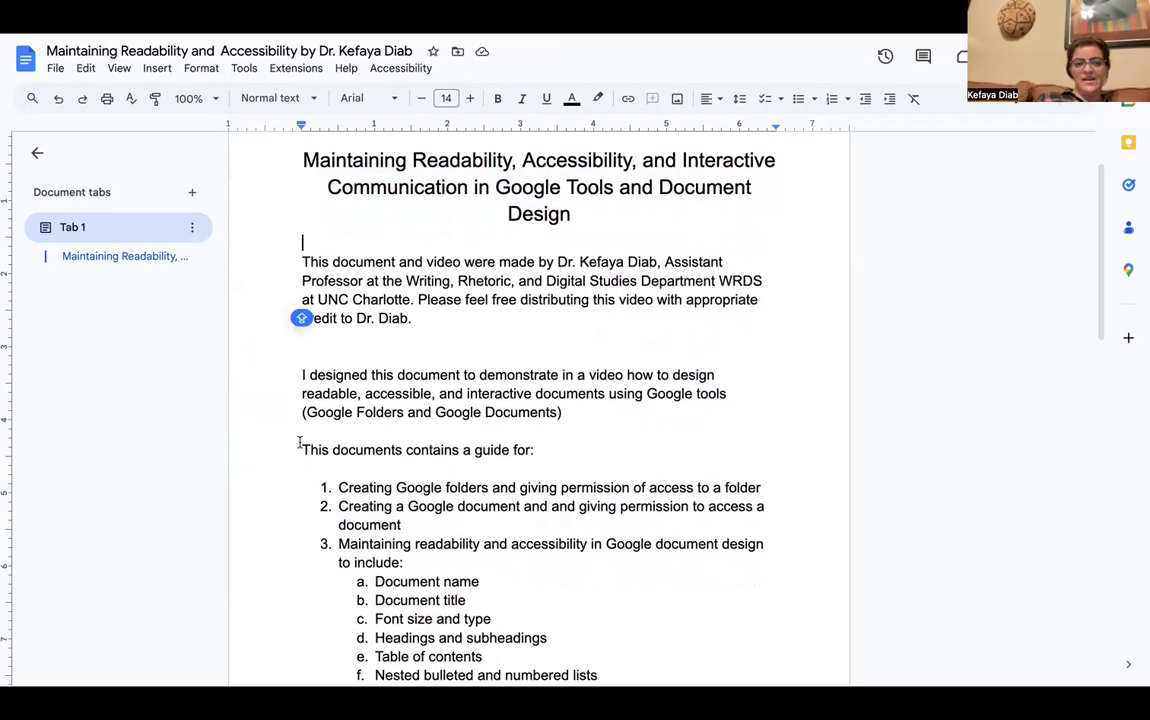
left_click_drag(301, 450, 533, 447)
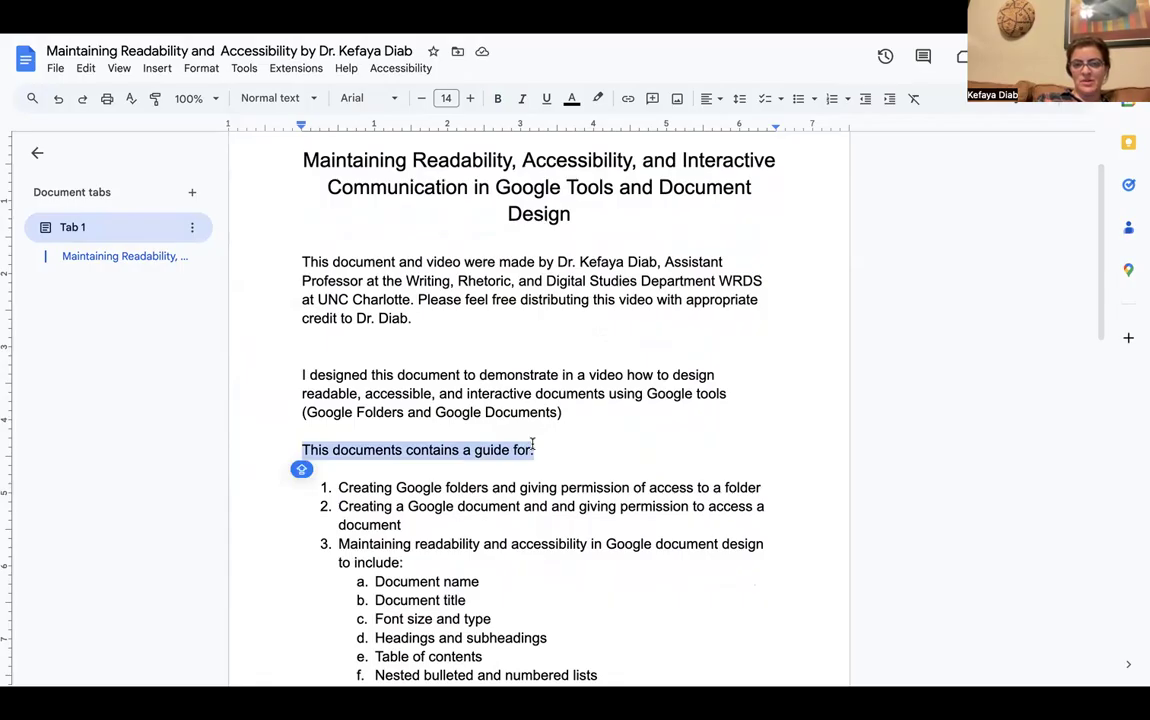
Make the line "This documents contains a guide for:" a Heading 2
left_click(198, 70)
mouse_move(209, 120)
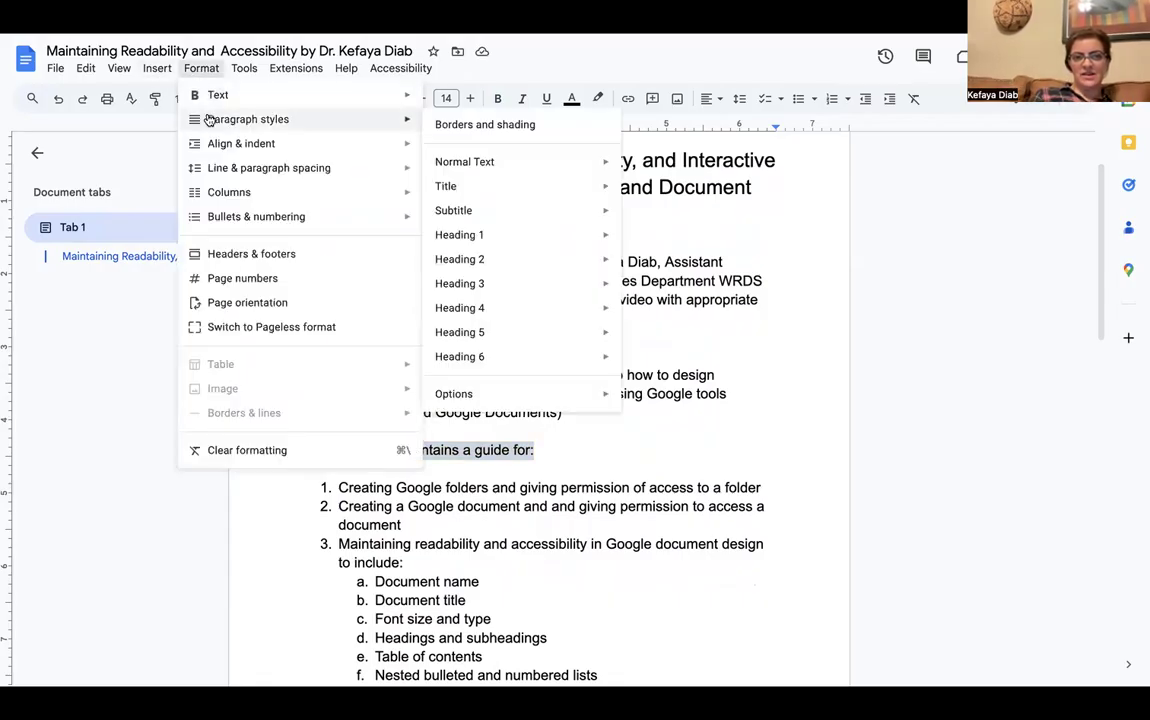
mouse_move(466, 258)
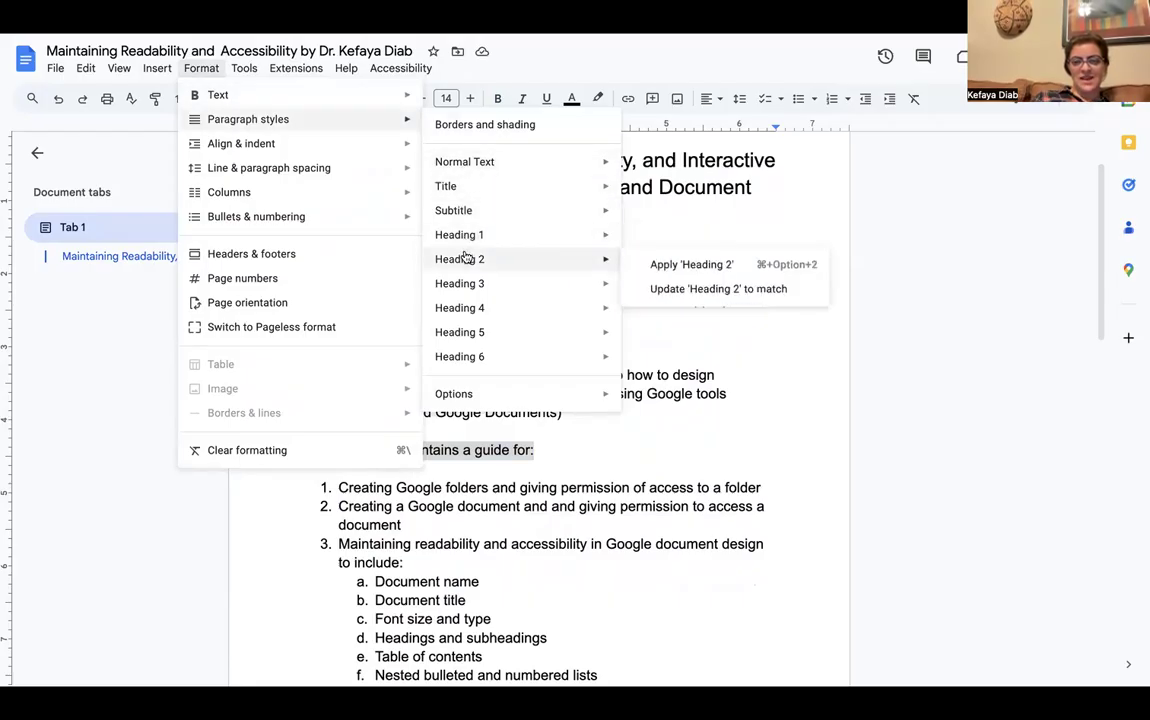
left_click(665, 266)
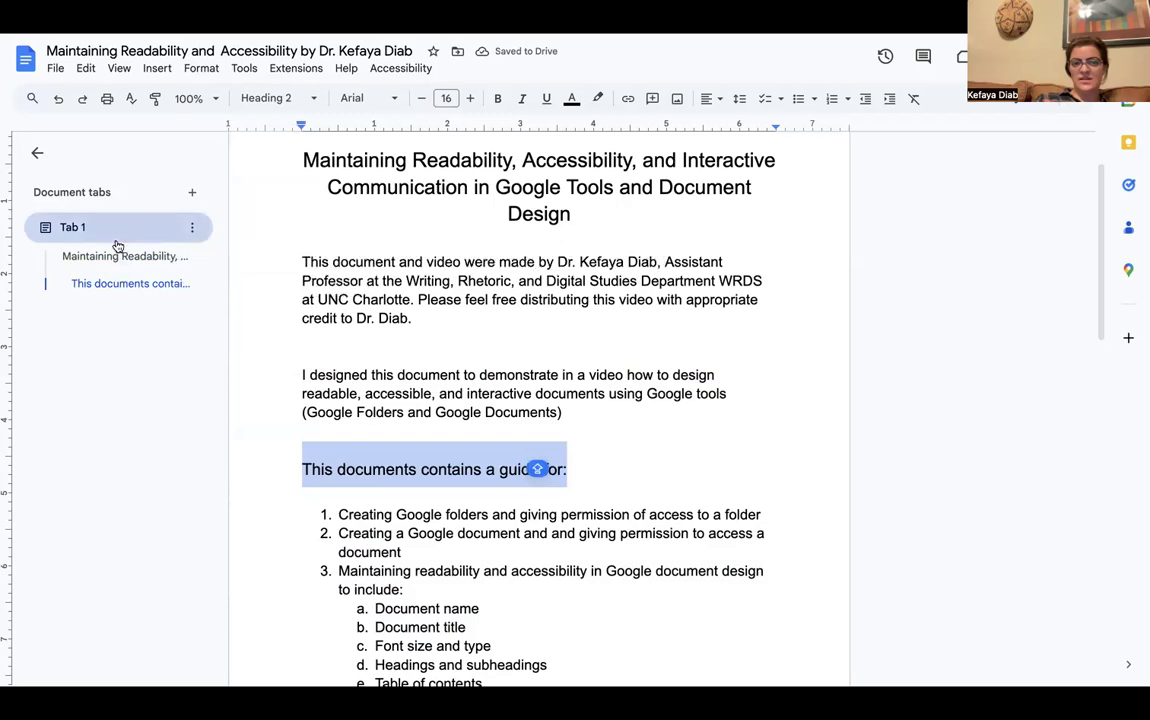
Reselect that line and set it back to Normal text
left_click(394, 469)
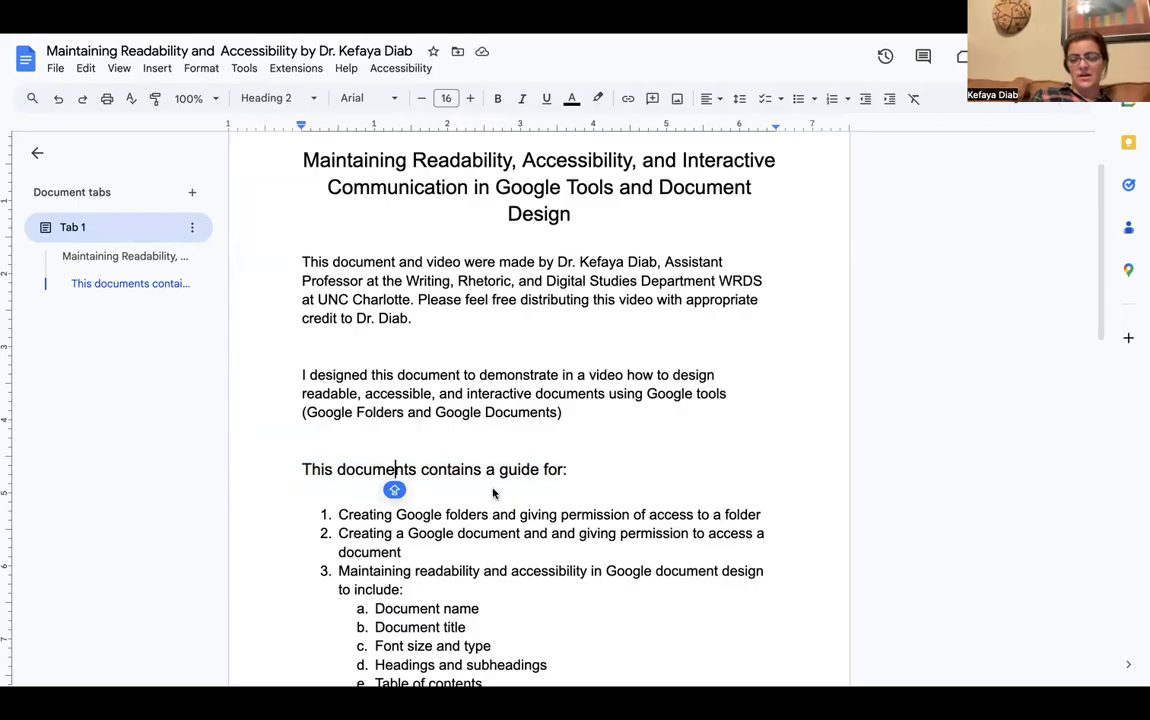
left_click_drag(570, 472, 303, 473)
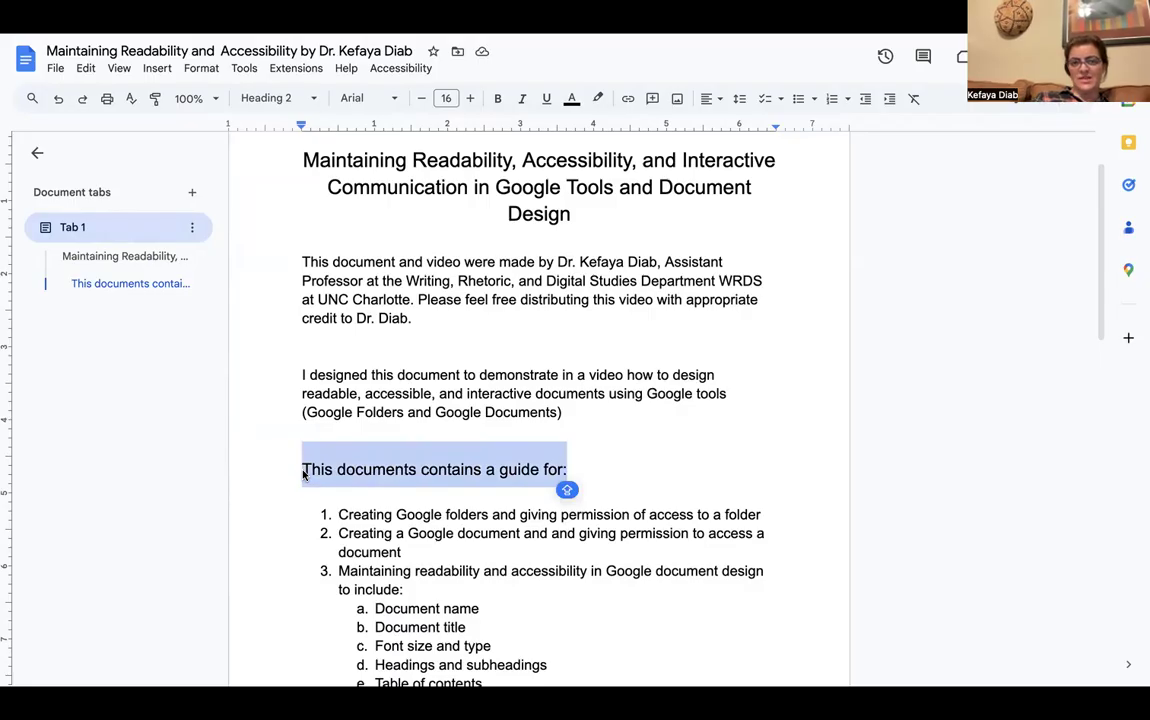
left_click(313, 98)
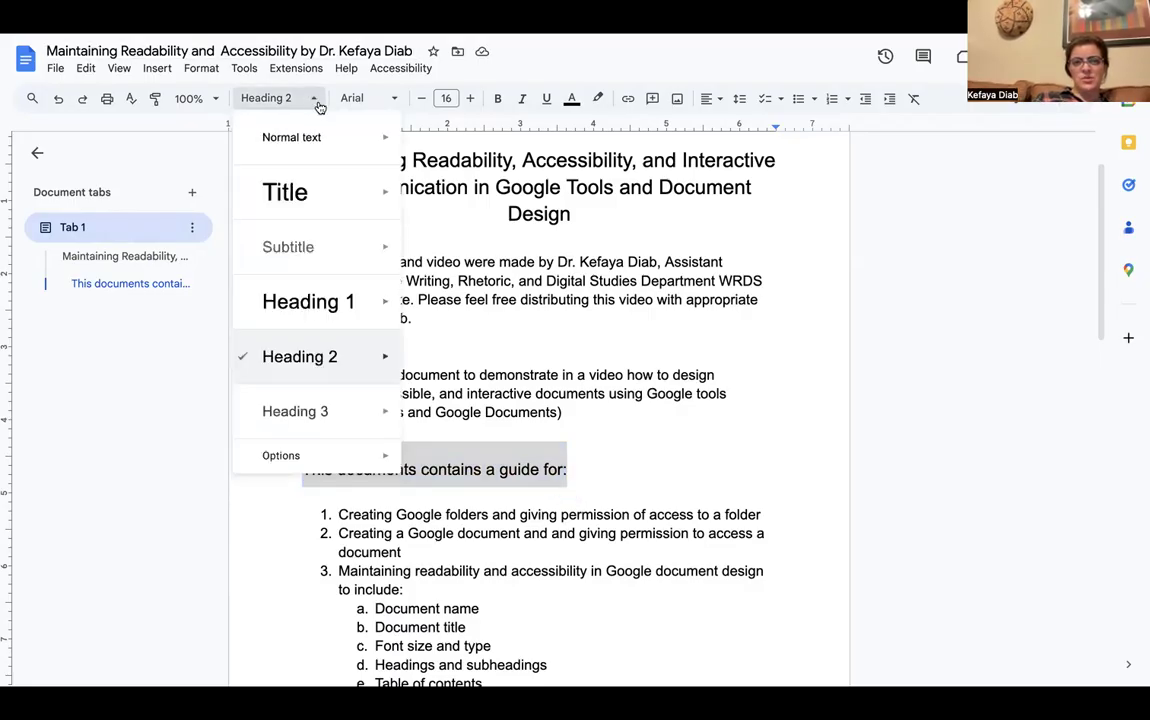
mouse_move(326, 150)
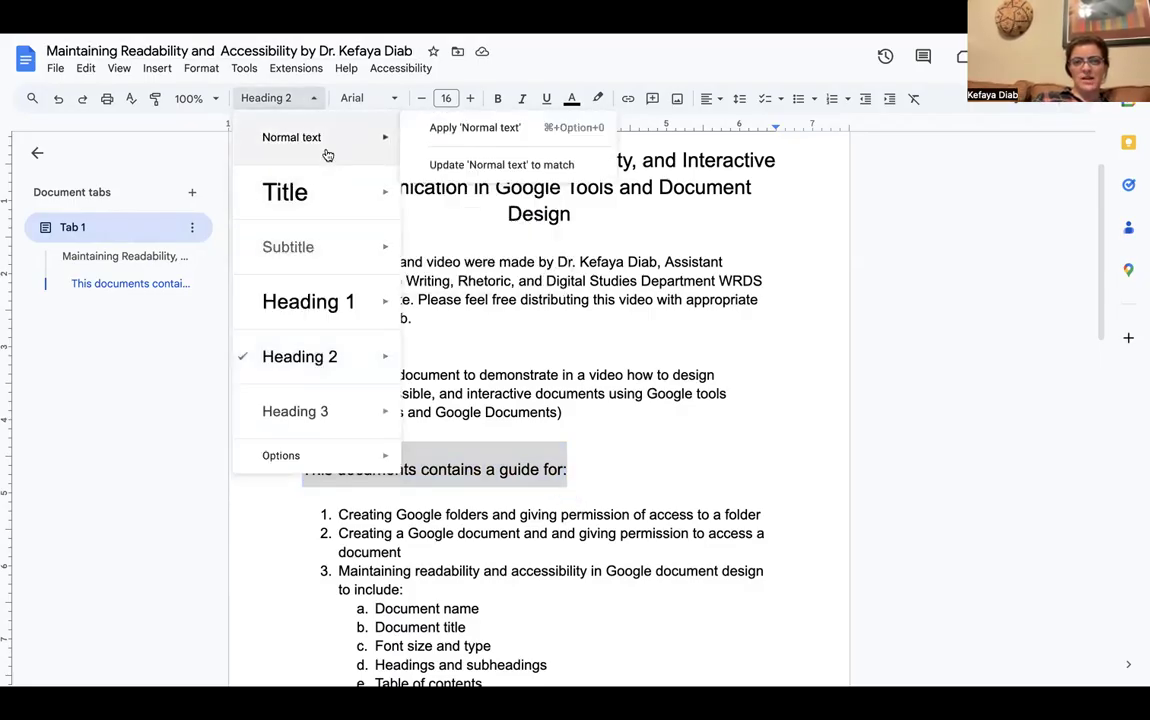
left_click(456, 129)
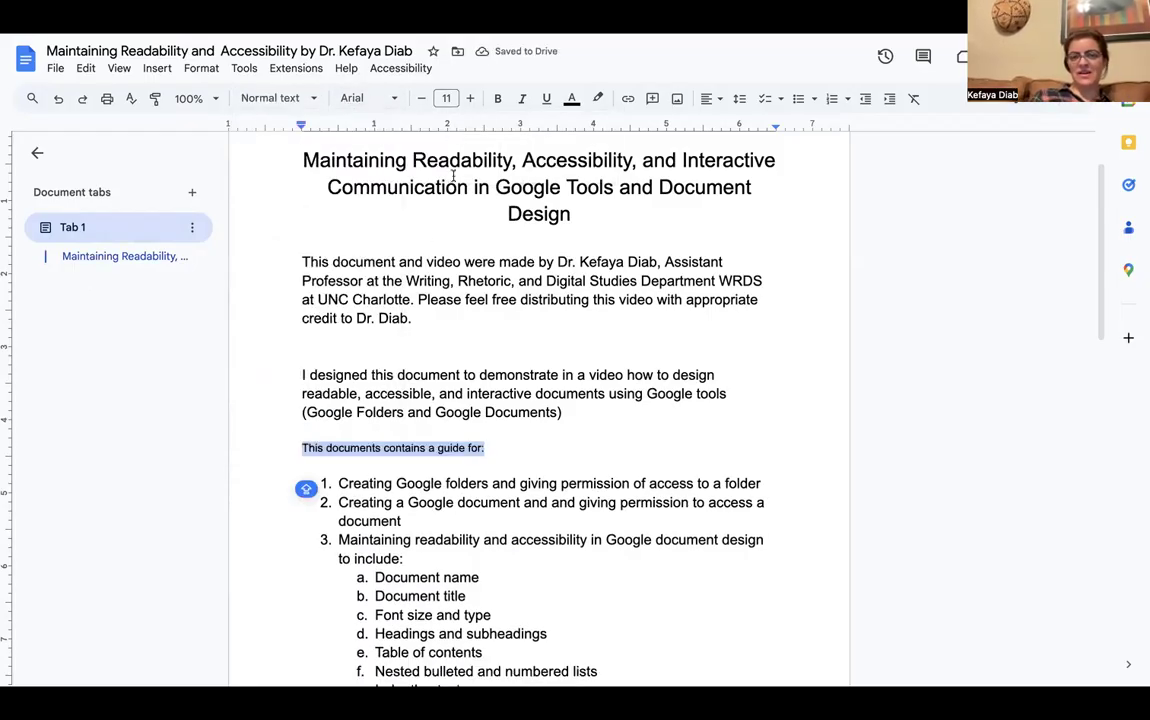
Increase the guide intro line's font size three steps back to 14 pt
left_click(471, 99)
left_click(471, 99)
left_click(471, 99)
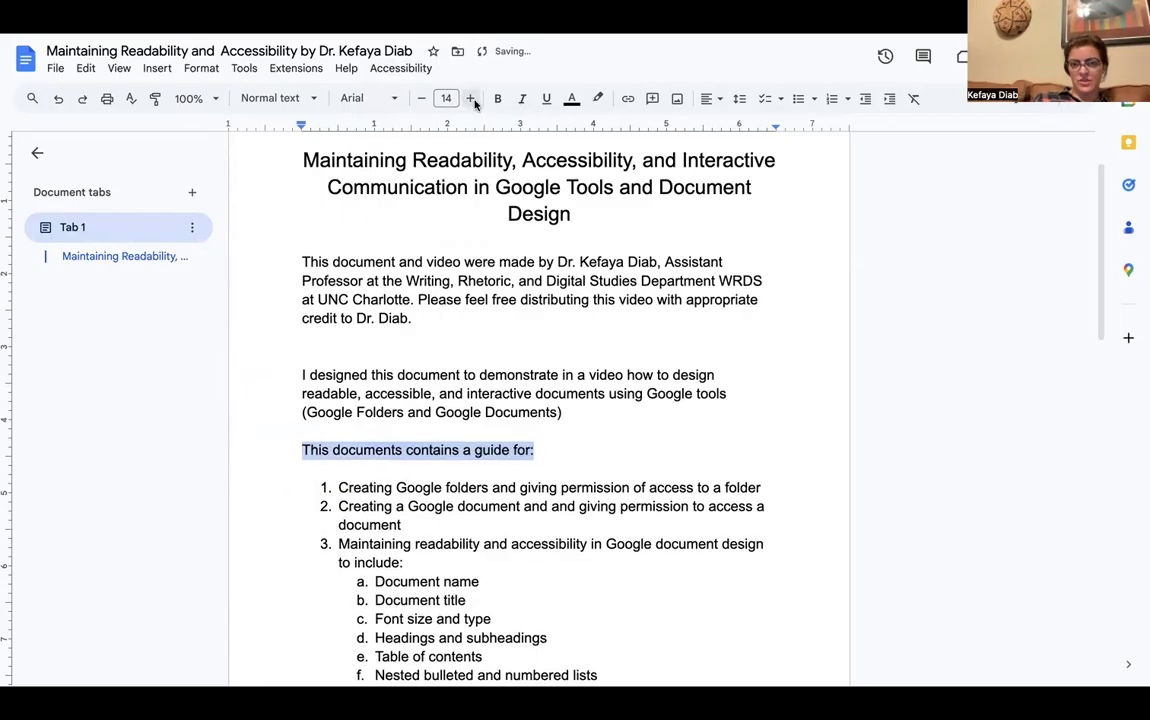
Insert a new line reading "Guidelines" above the guide intro line
left_click(302, 450)
key("Return")
left_click(310, 447)
type("gUIDELINES")
key("BackSpace")
key("BackSpace")
key("BackSpace")
key("BackSpace")
key("BackSpace")
key("BackSpace")
key("BackSpace")
key("BackSpace")
key("BackSpace")
key("BackSpace")
type("Guidelines")
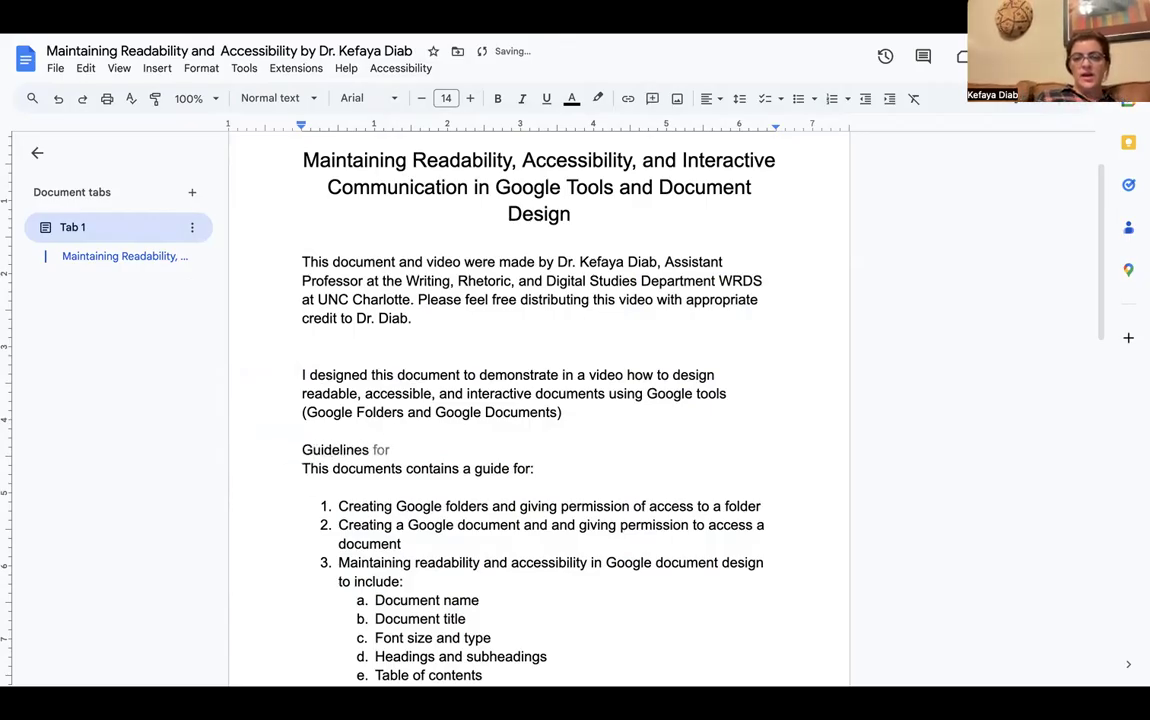
left_click(310, 508)
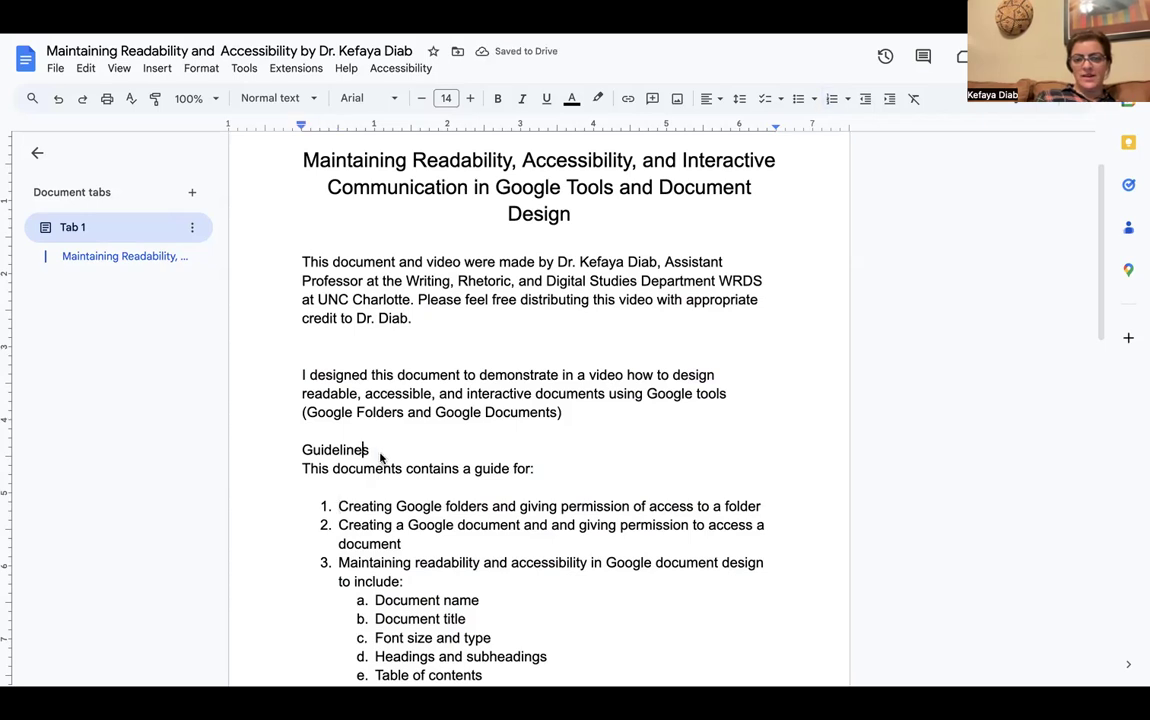
Make the word "Guidelines" bold and underlined
left_click_drag(367, 452, 289, 454)
left_click(497, 99)
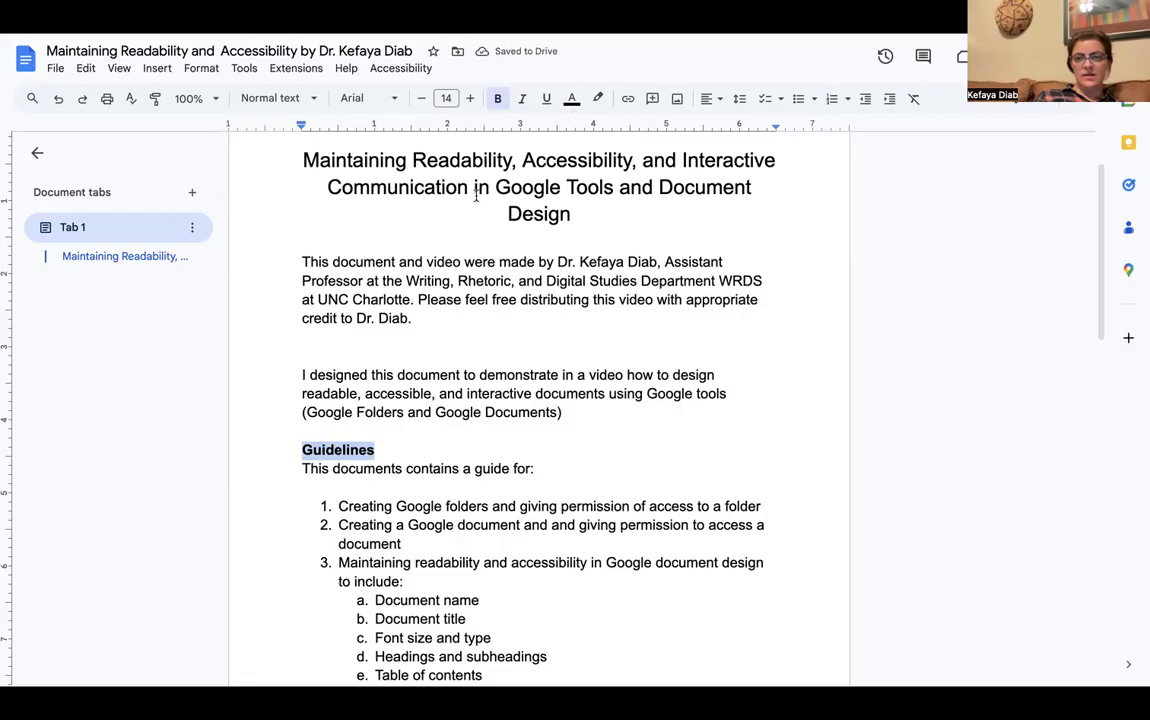
left_click(545, 99)
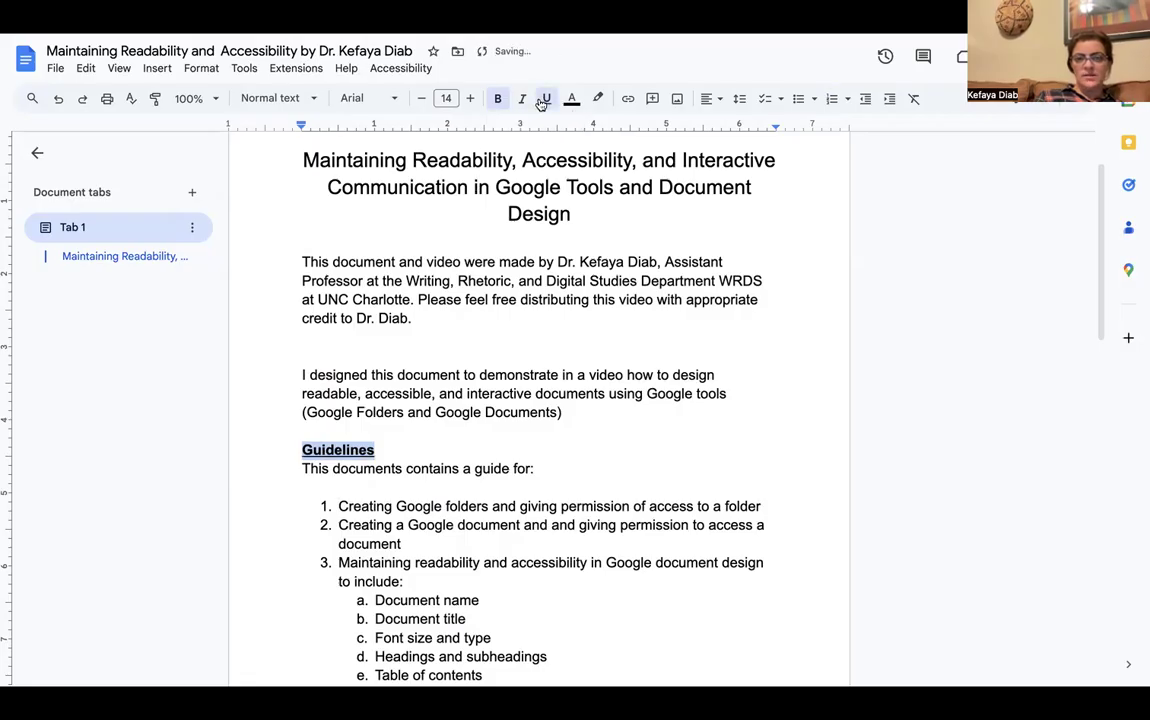
left_click(367, 506)
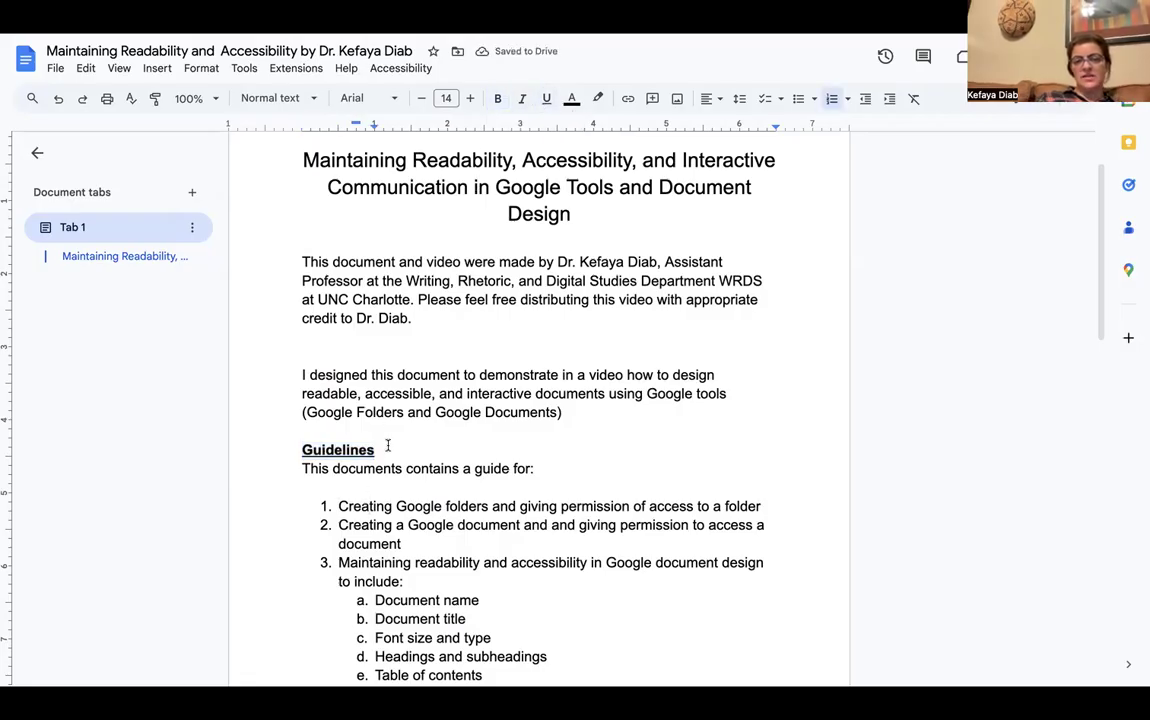
left_click_drag(380, 450, 303, 450)
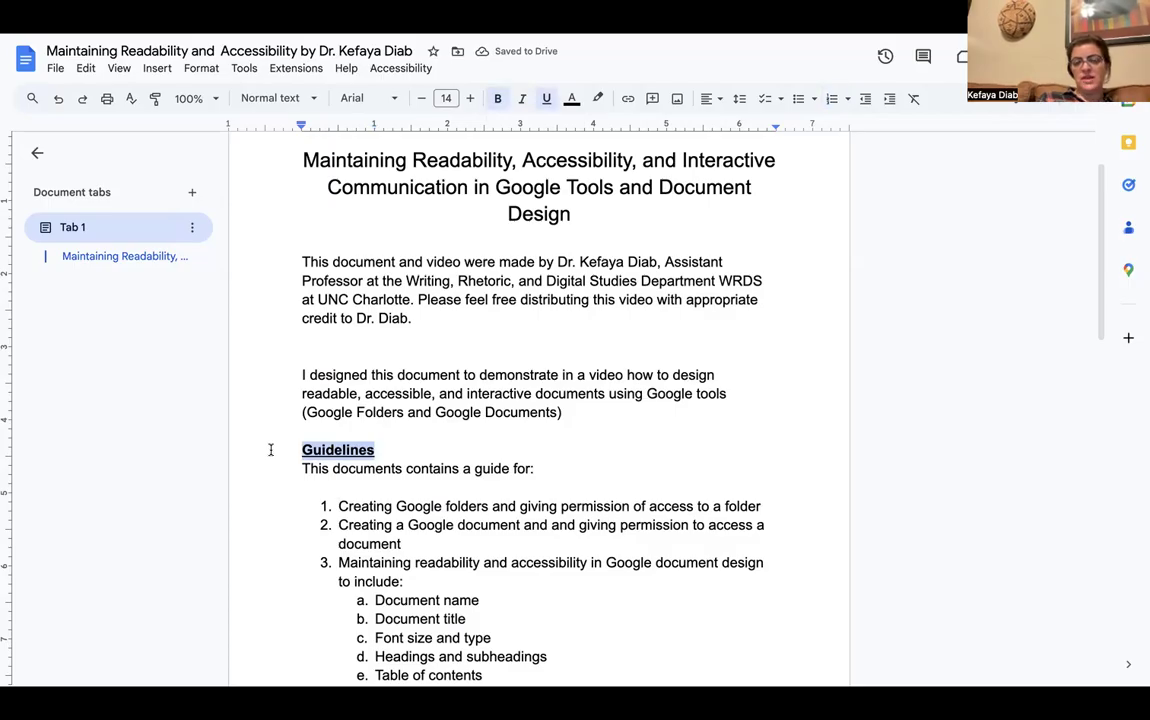
left_click(315, 100)
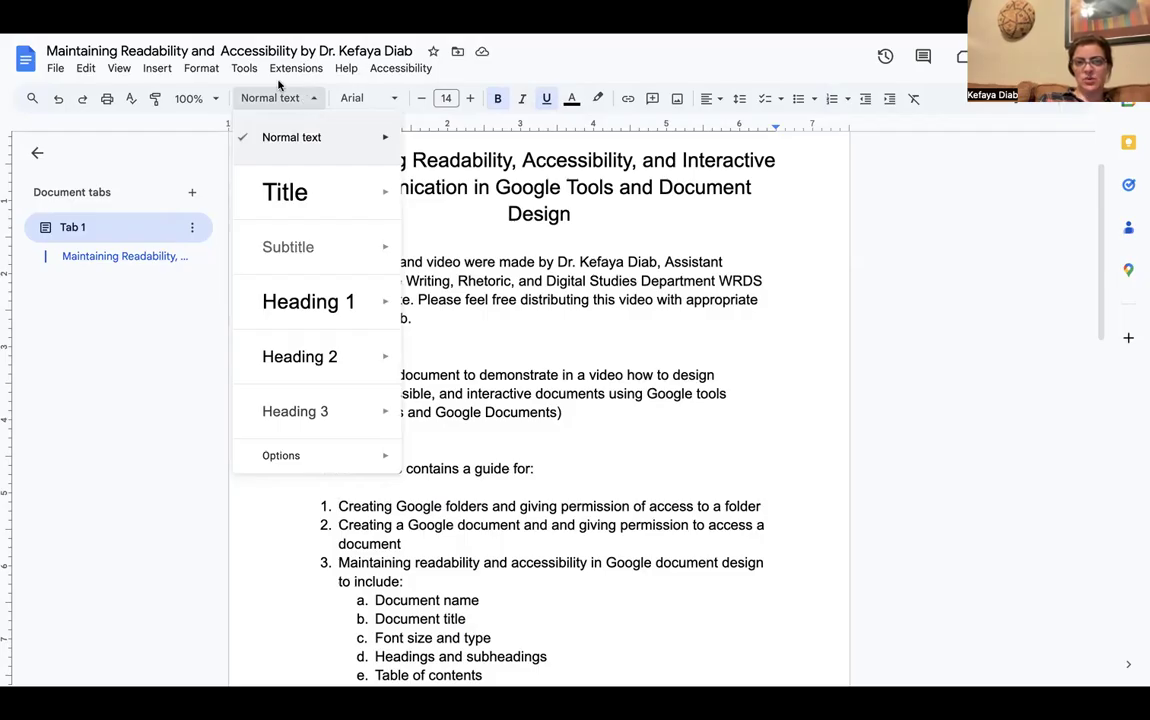
Make "Guidelines" a bold Heading 2 via Format > Paragraph styles
left_click(202, 68)
mouse_move(211, 127)
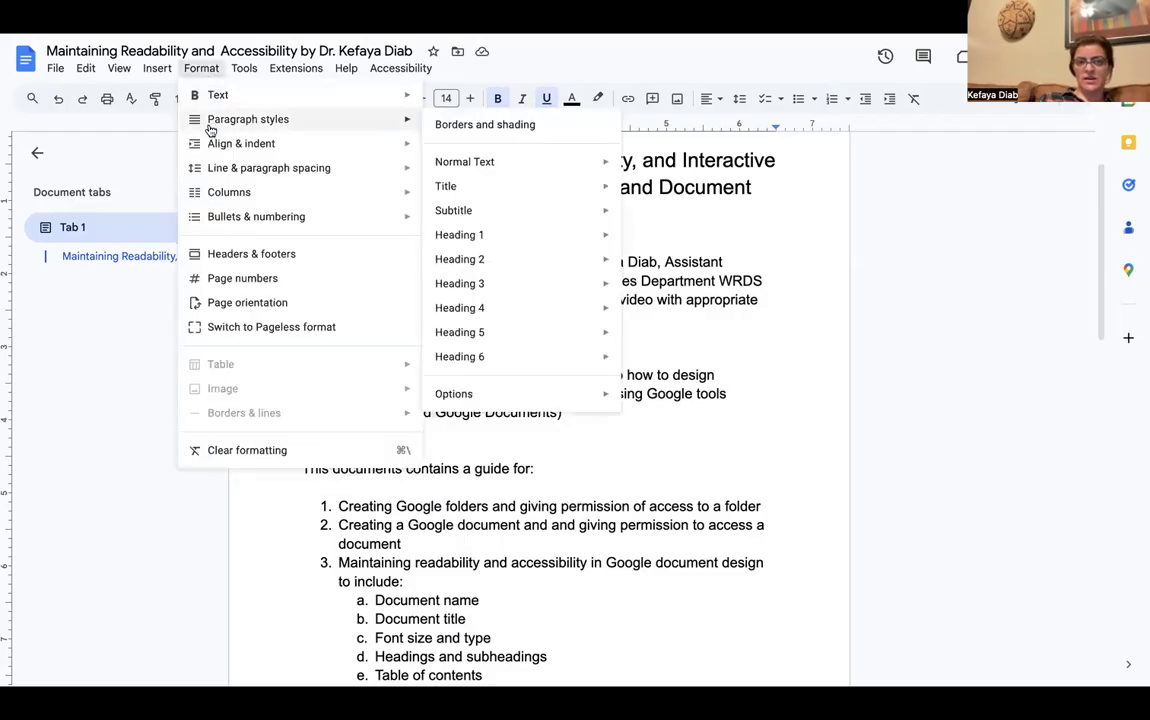
mouse_move(501, 261)
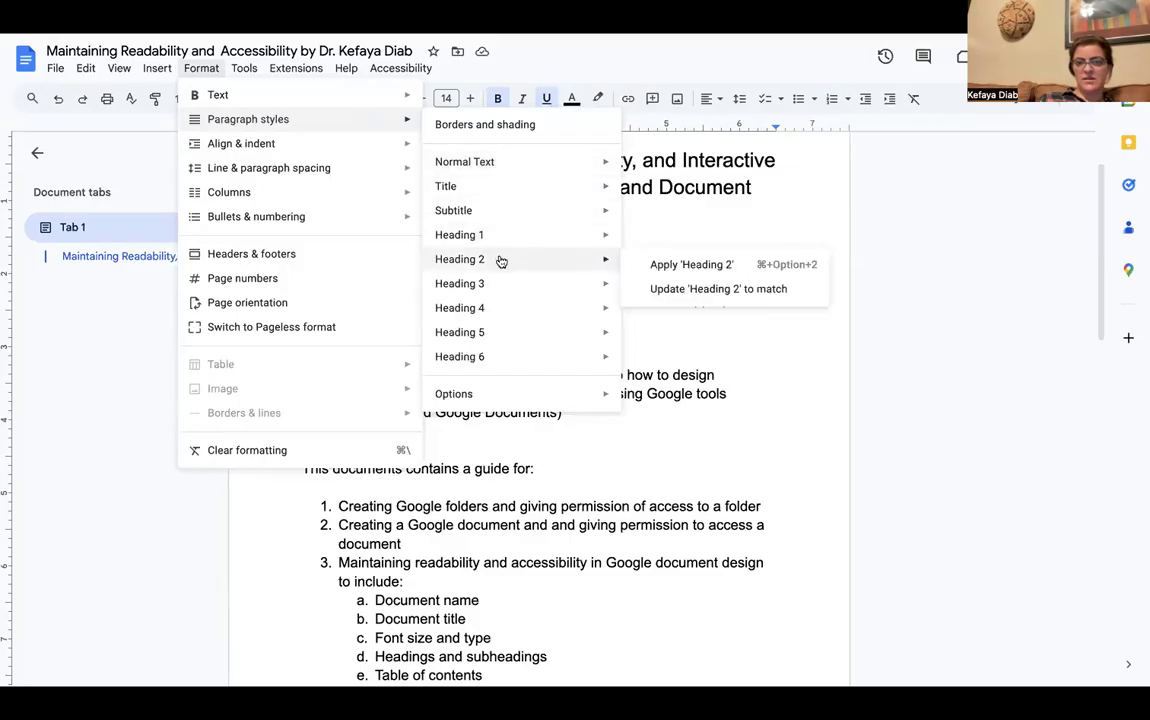
left_click(684, 265)
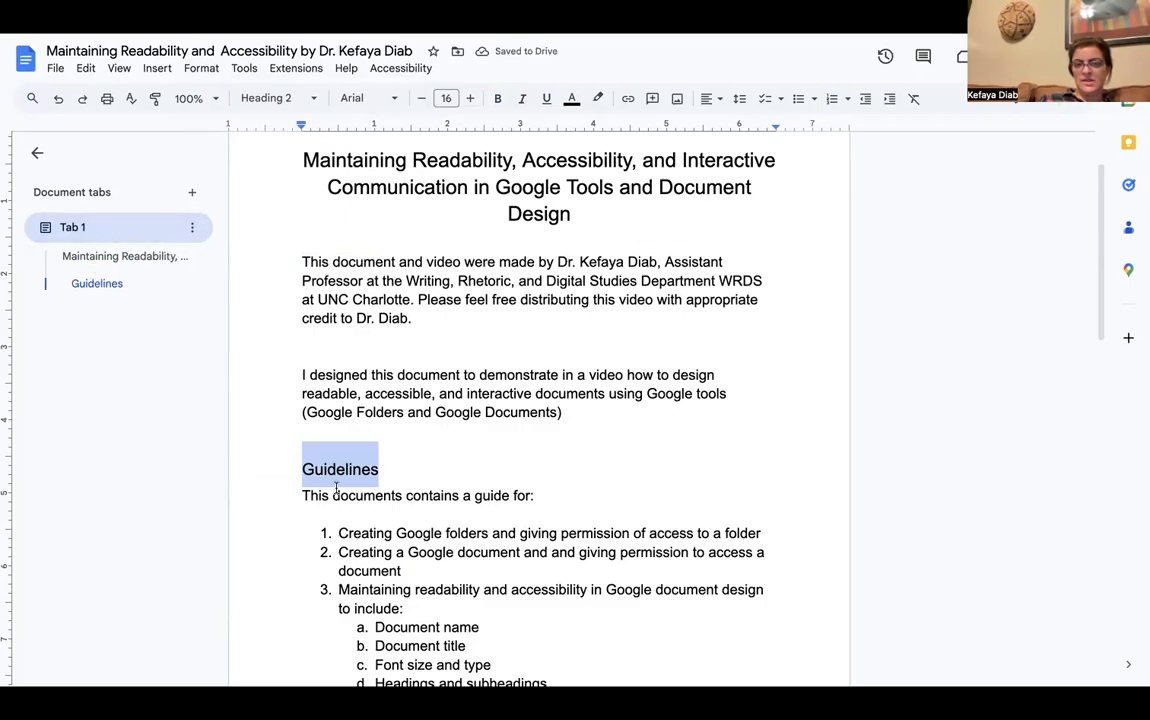
left_click(497, 99)
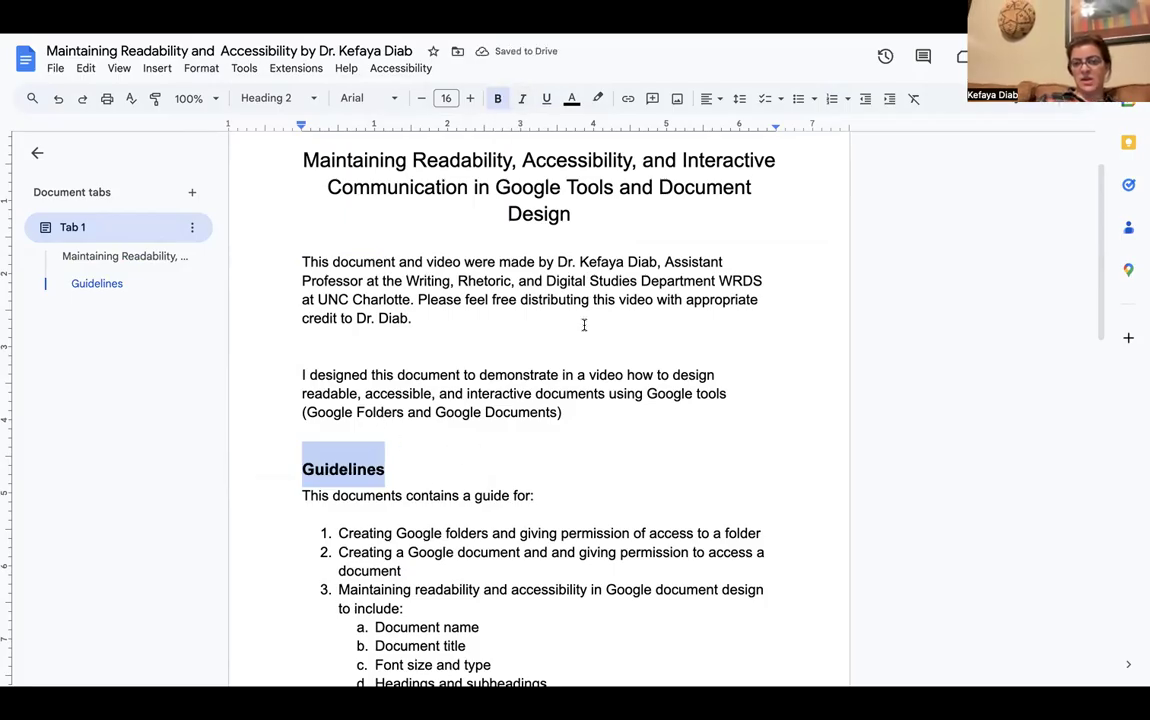
Add an empty line directly below the document title
scroll(572, 439, "down", 2)
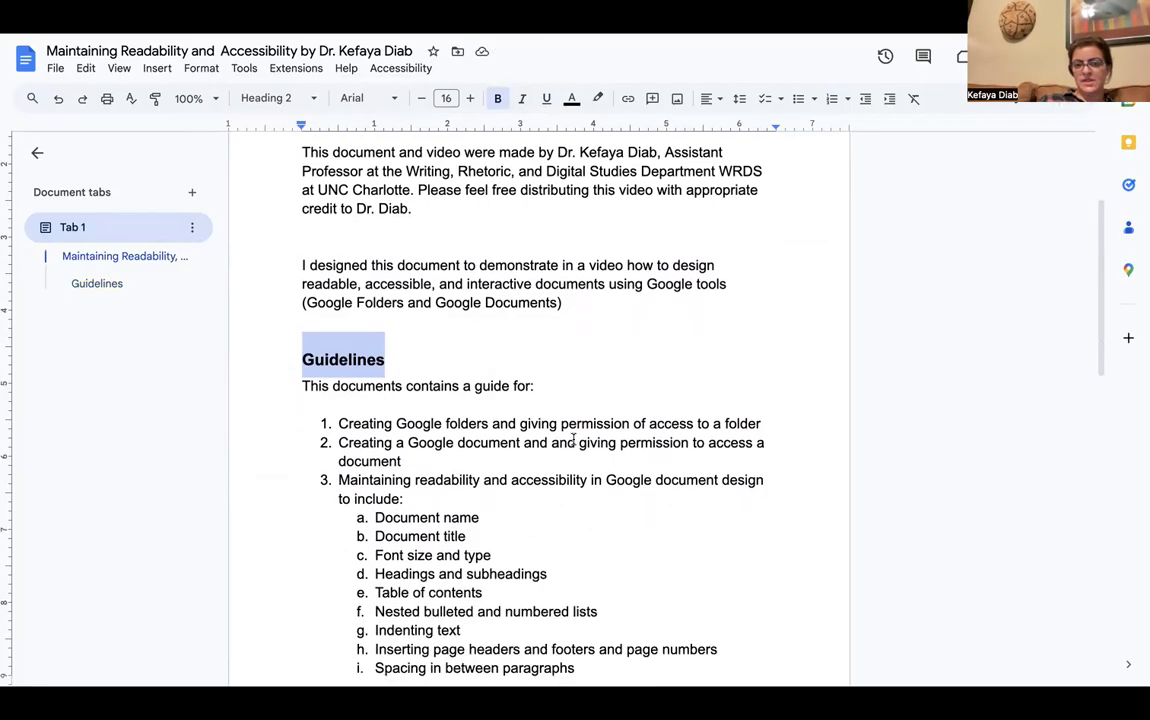
scroll(572, 440, "down", 1)
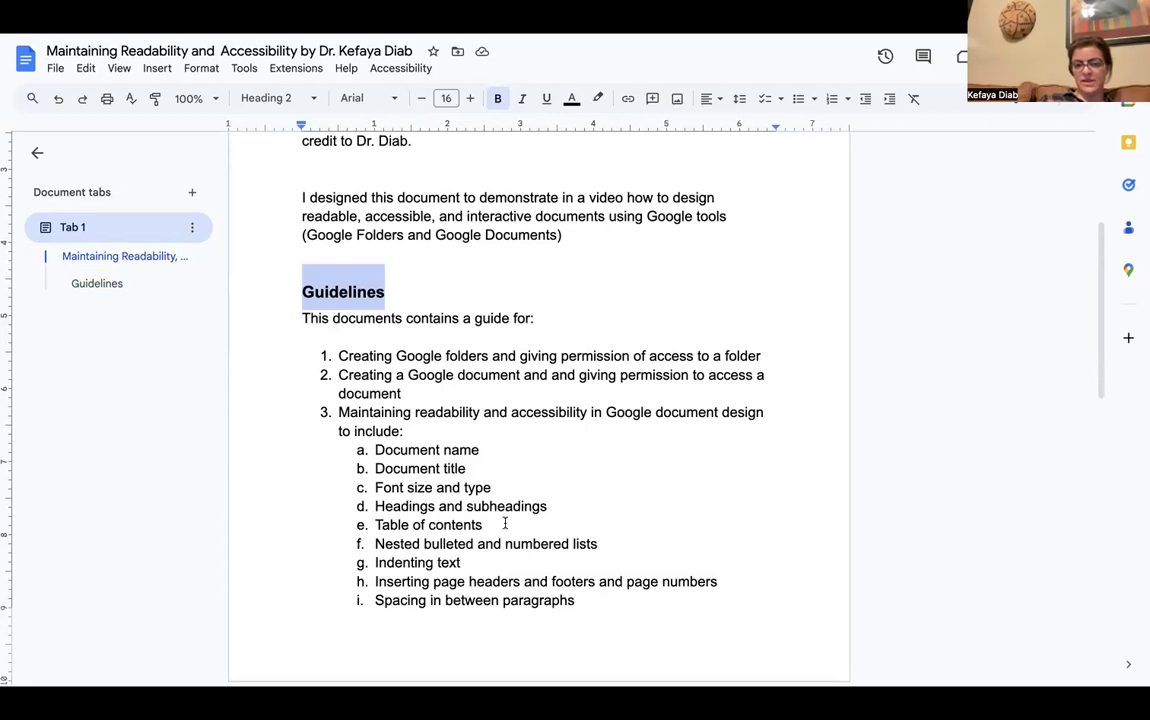
scroll(485, 524, "up", 2)
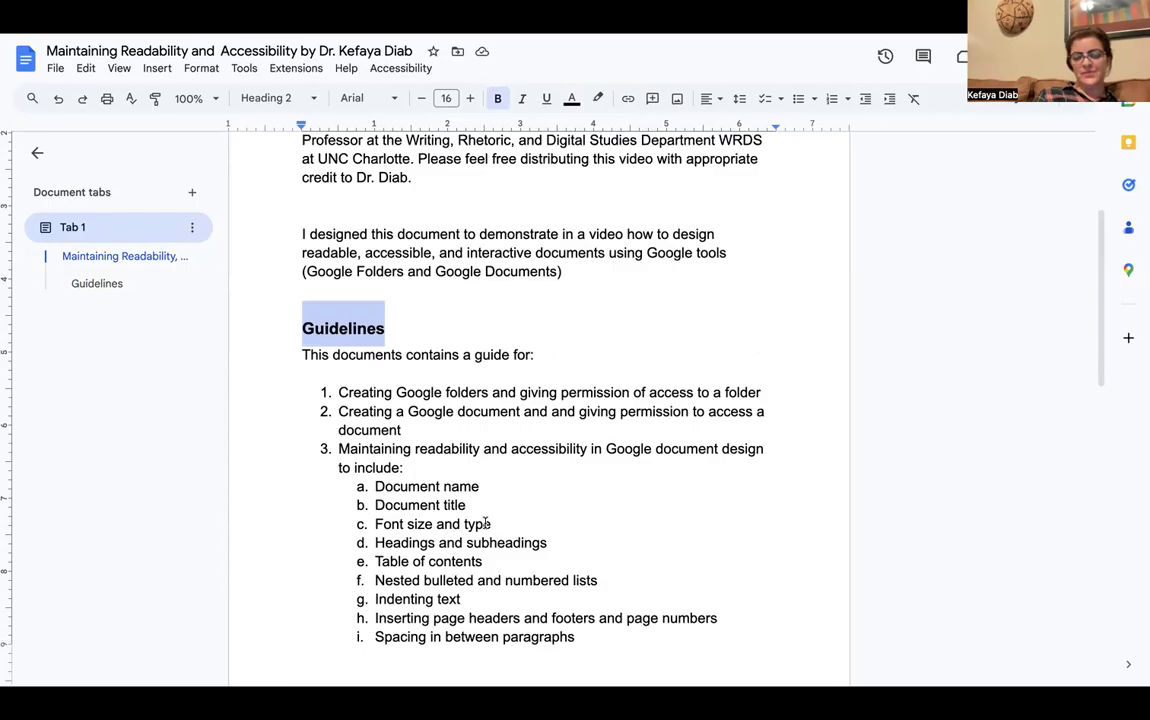
scroll(485, 524, "up", 1)
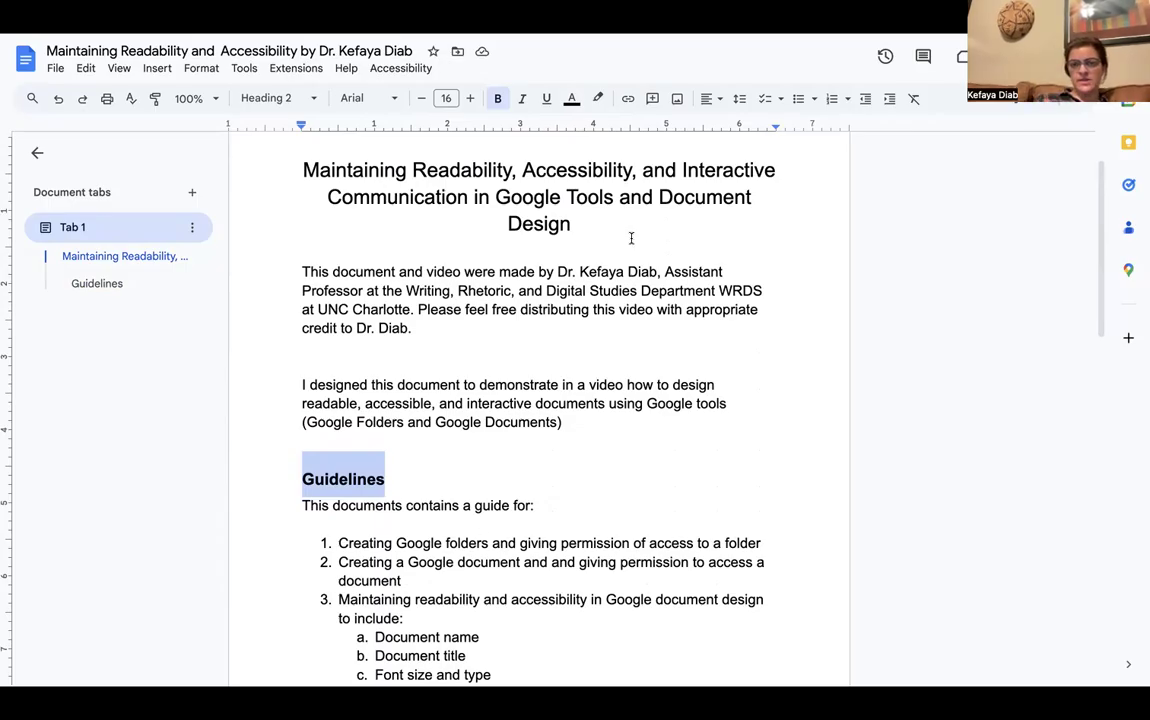
left_click(601, 233)
key("Return")
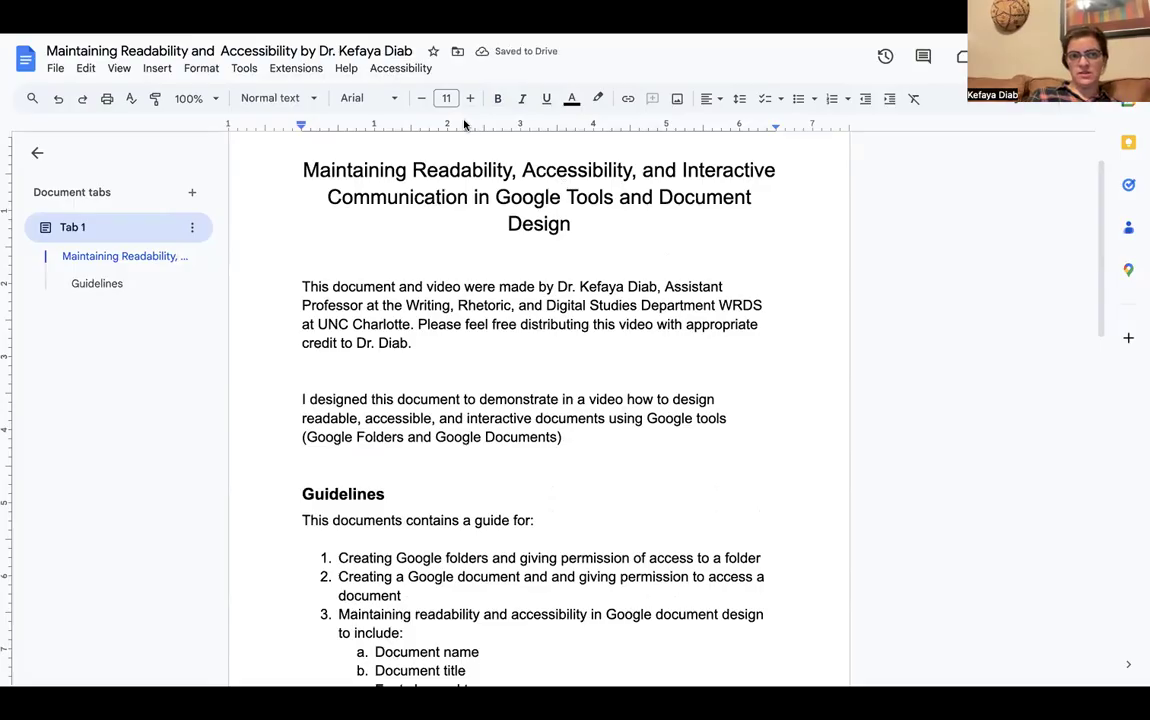
left_click(157, 68)
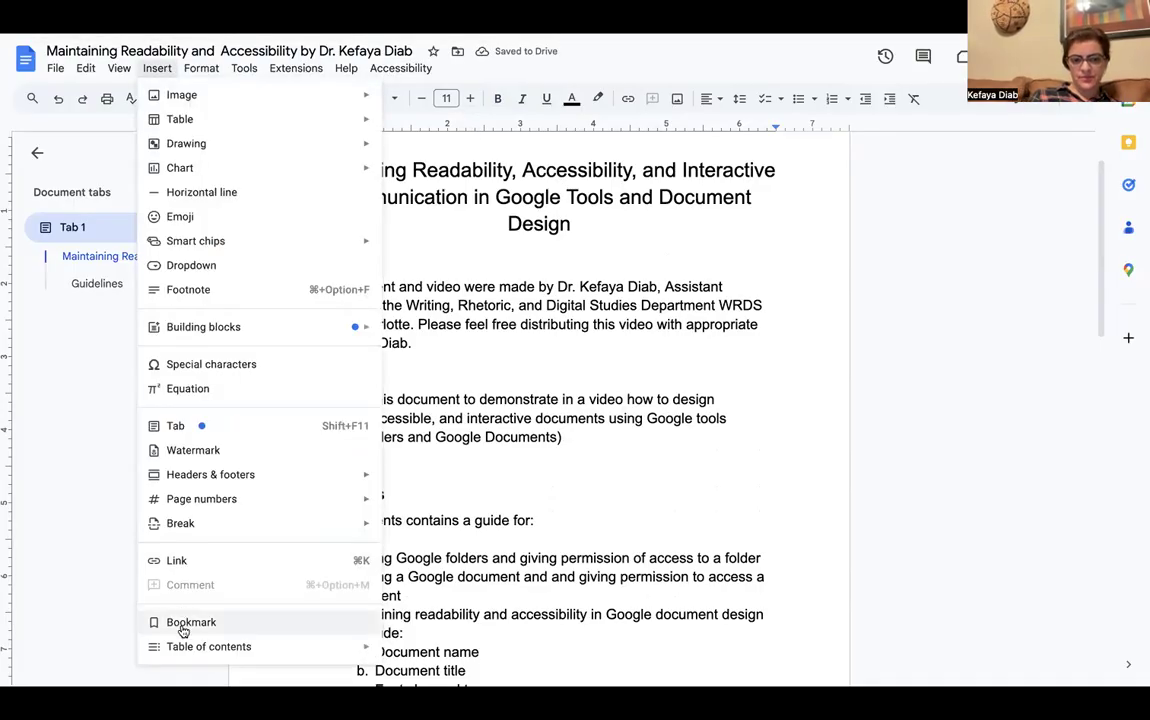
mouse_move(187, 648)
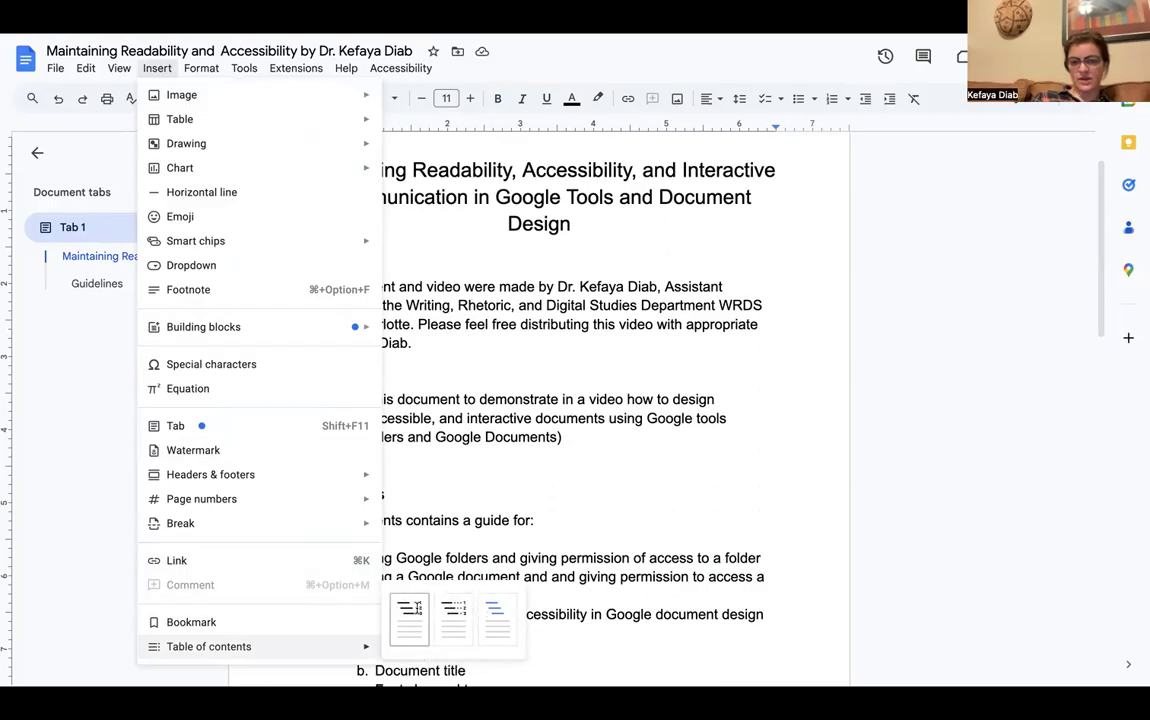
left_click(416, 612)
left_click(350, 280)
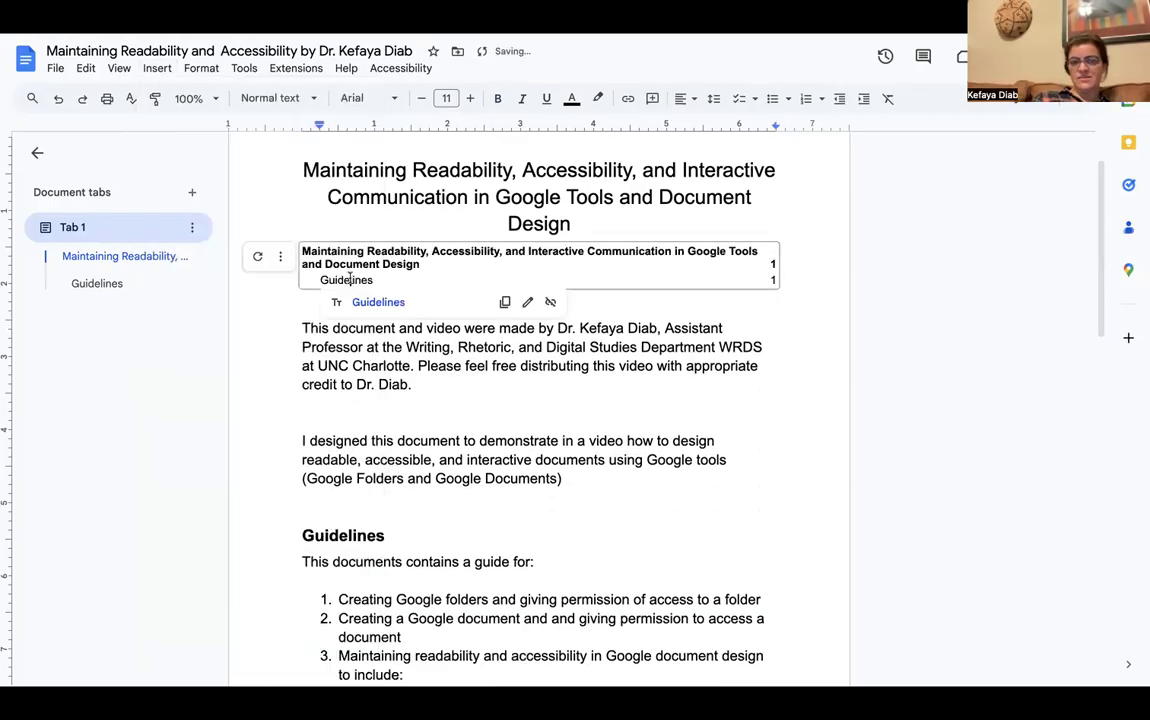
left_click(377, 304)
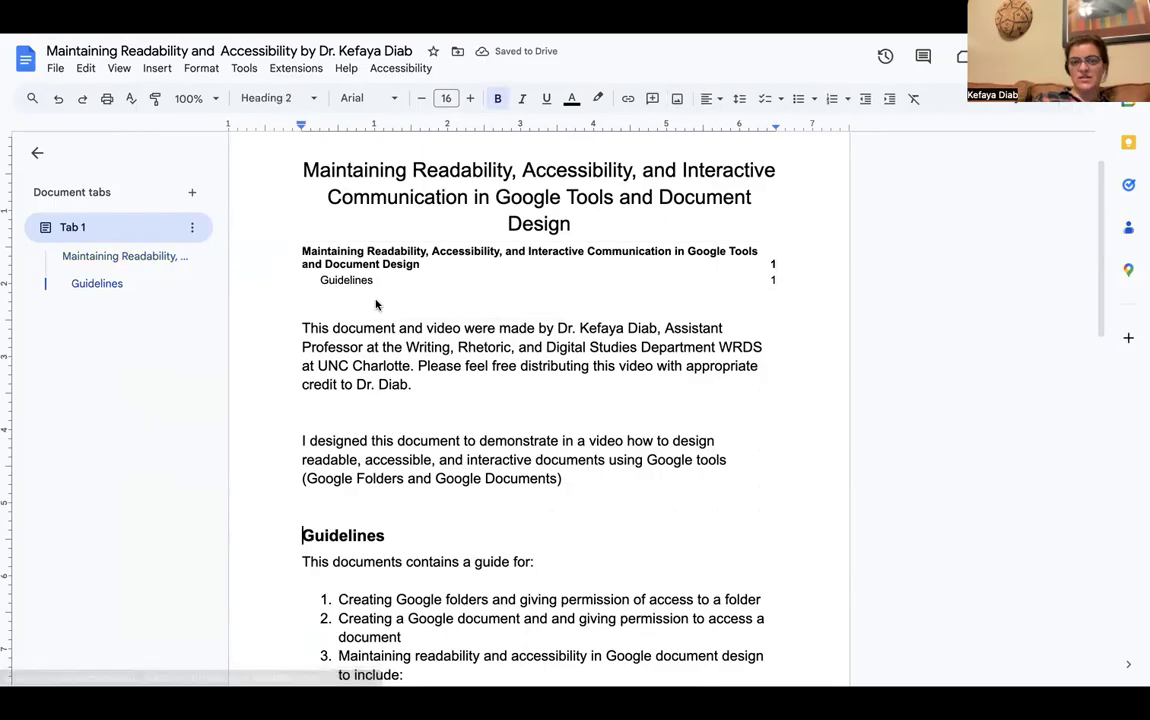
left_click(380, 253)
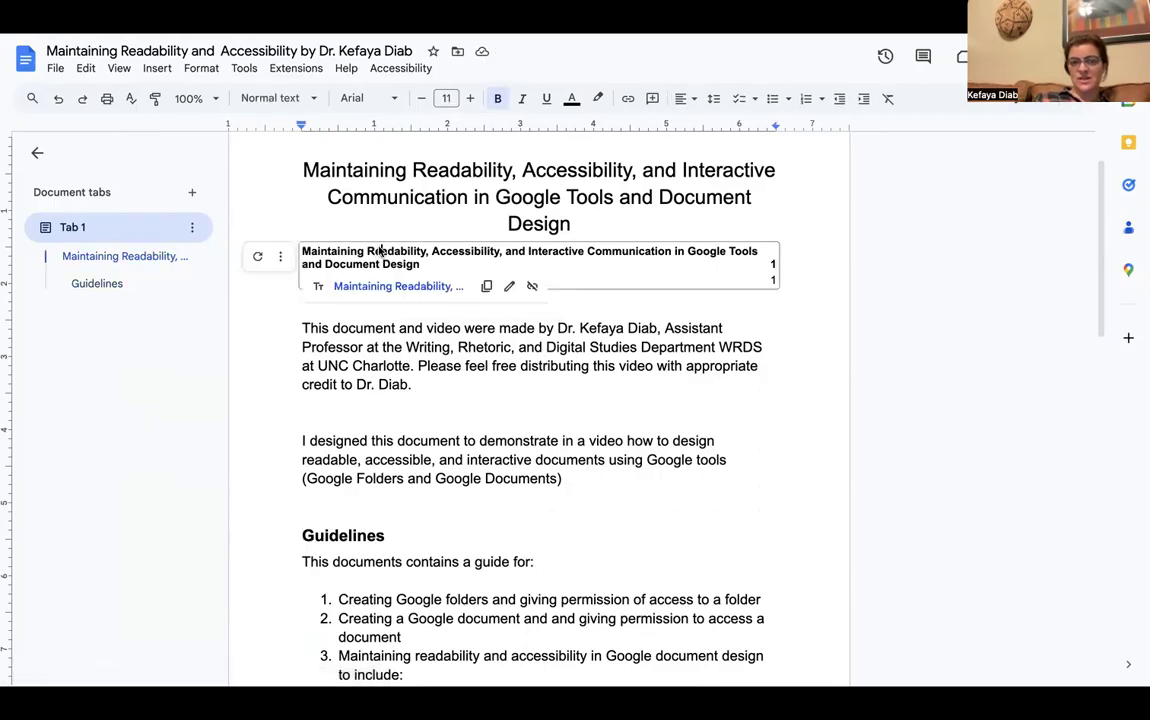
left_click(388, 286)
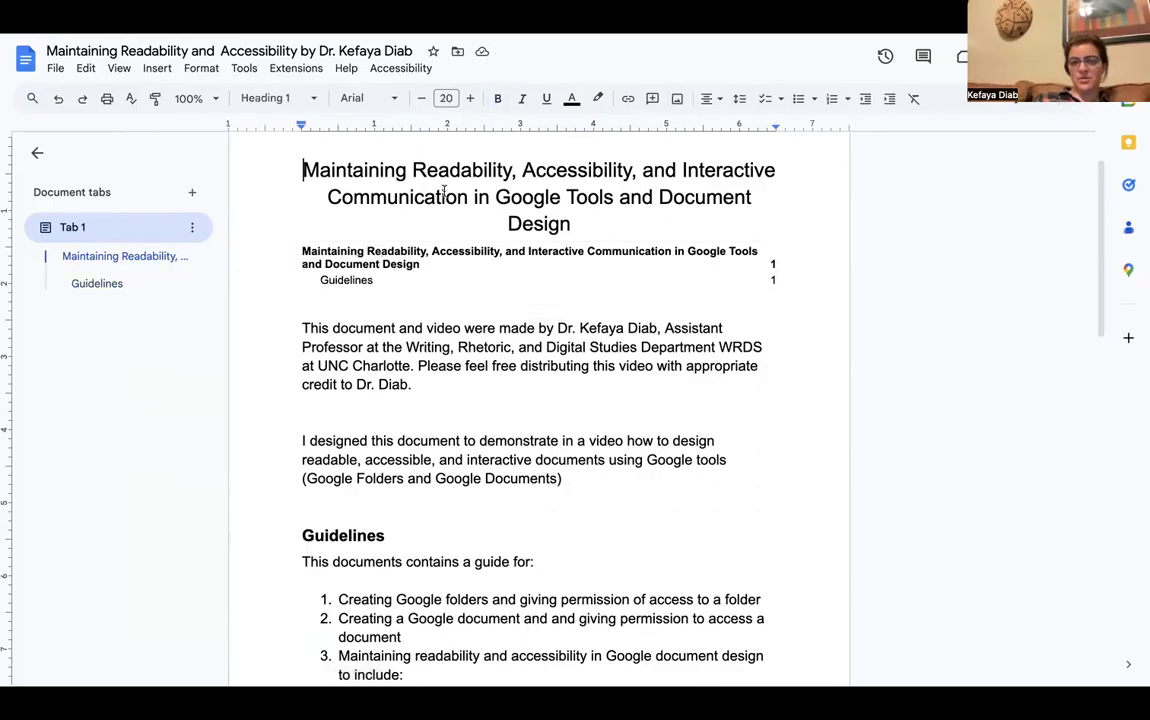
left_click(347, 280)
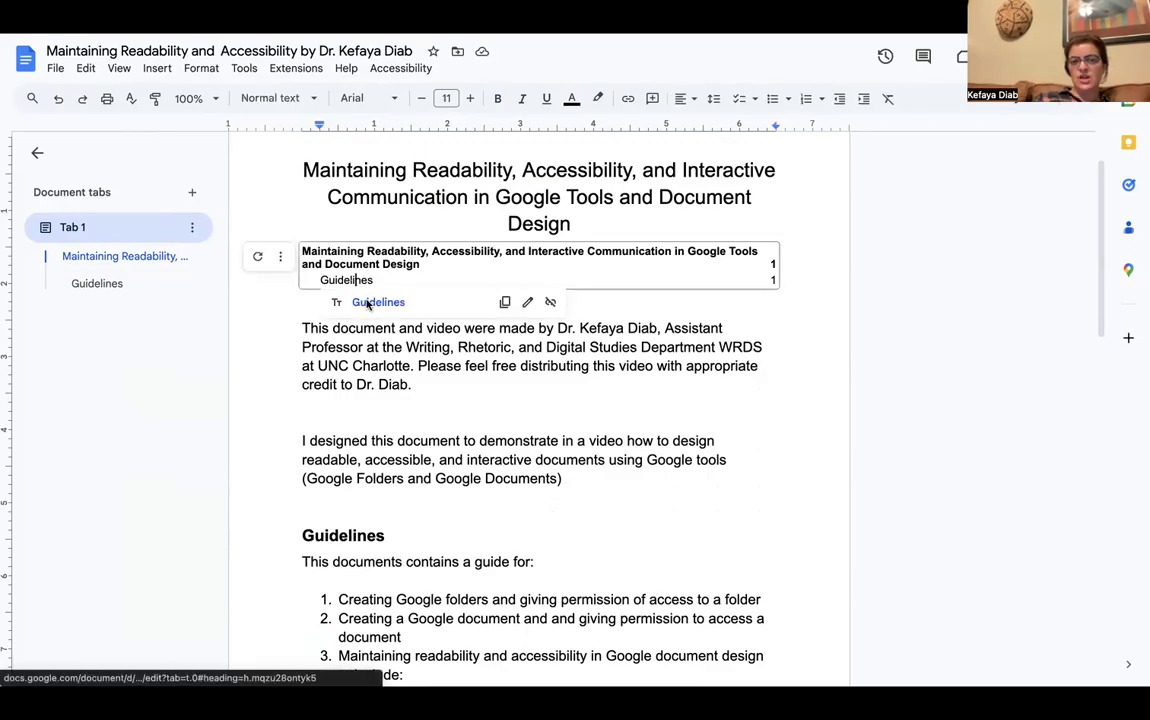
left_click(378, 302)
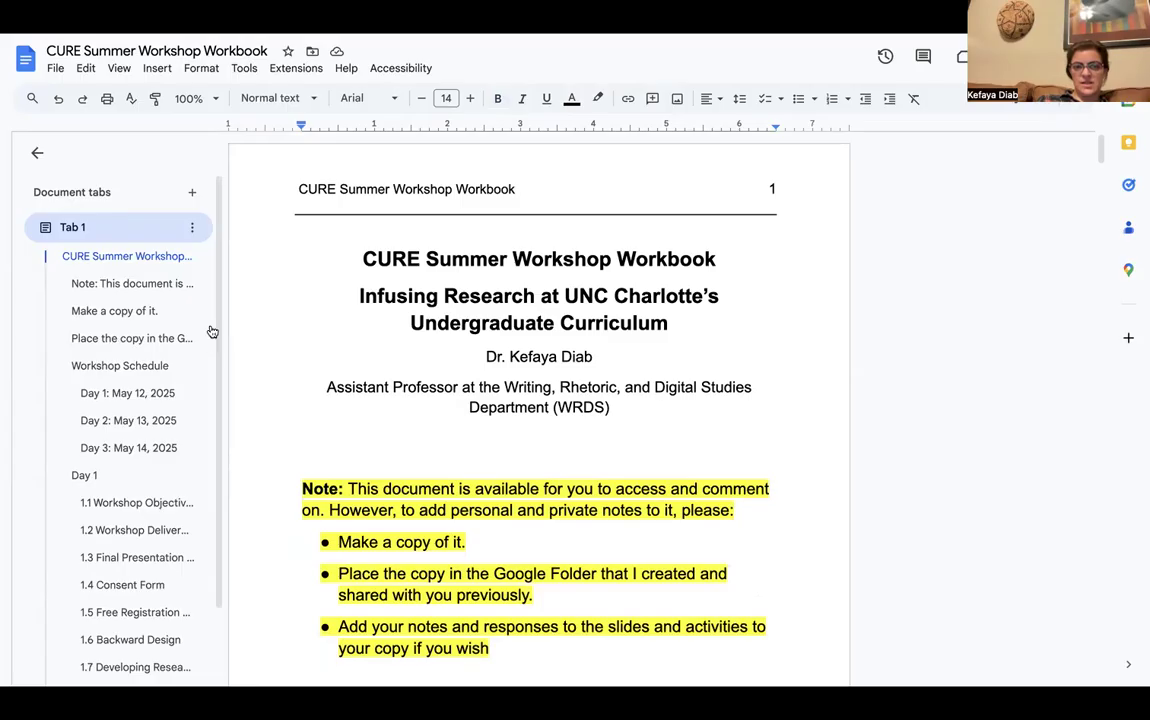
scroll(224, 452, "down", 2)
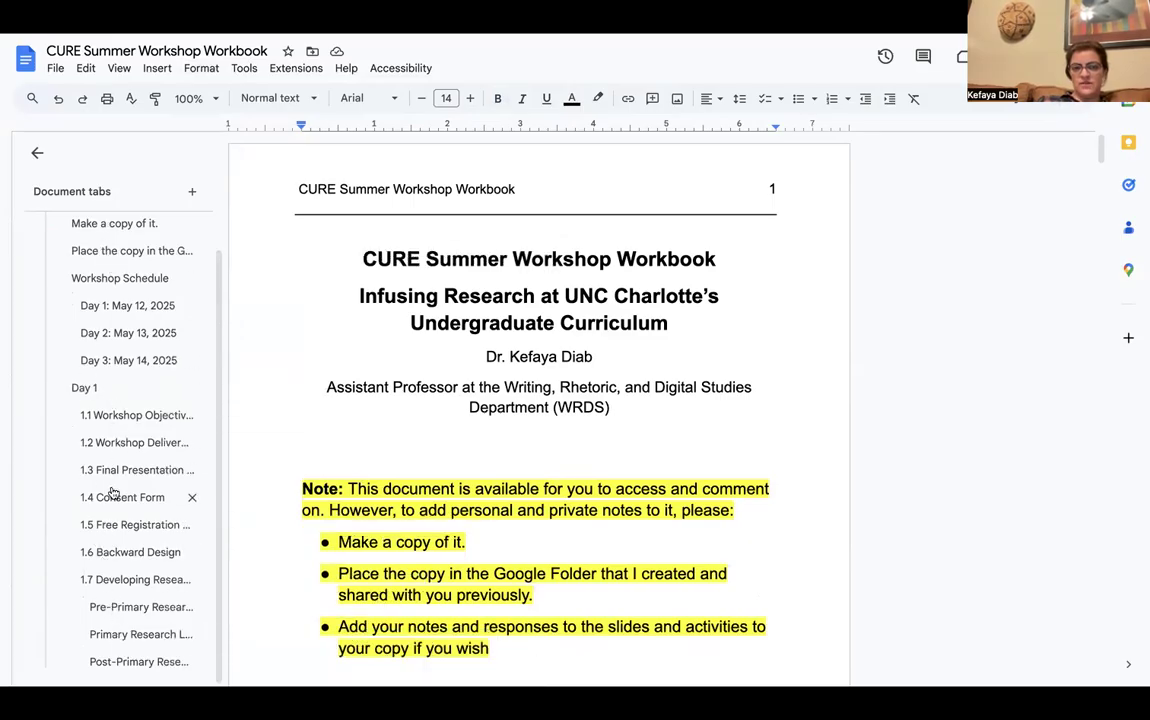
scroll(397, 478, "down", 20)
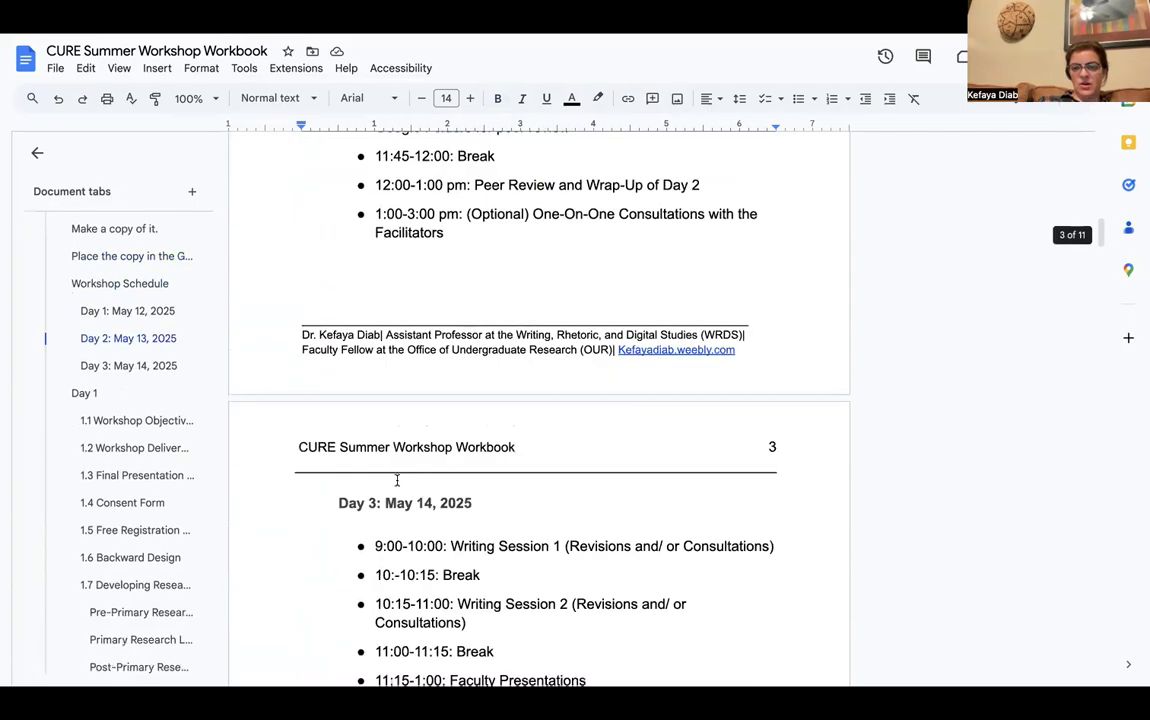
scroll(397, 480, "down", 12)
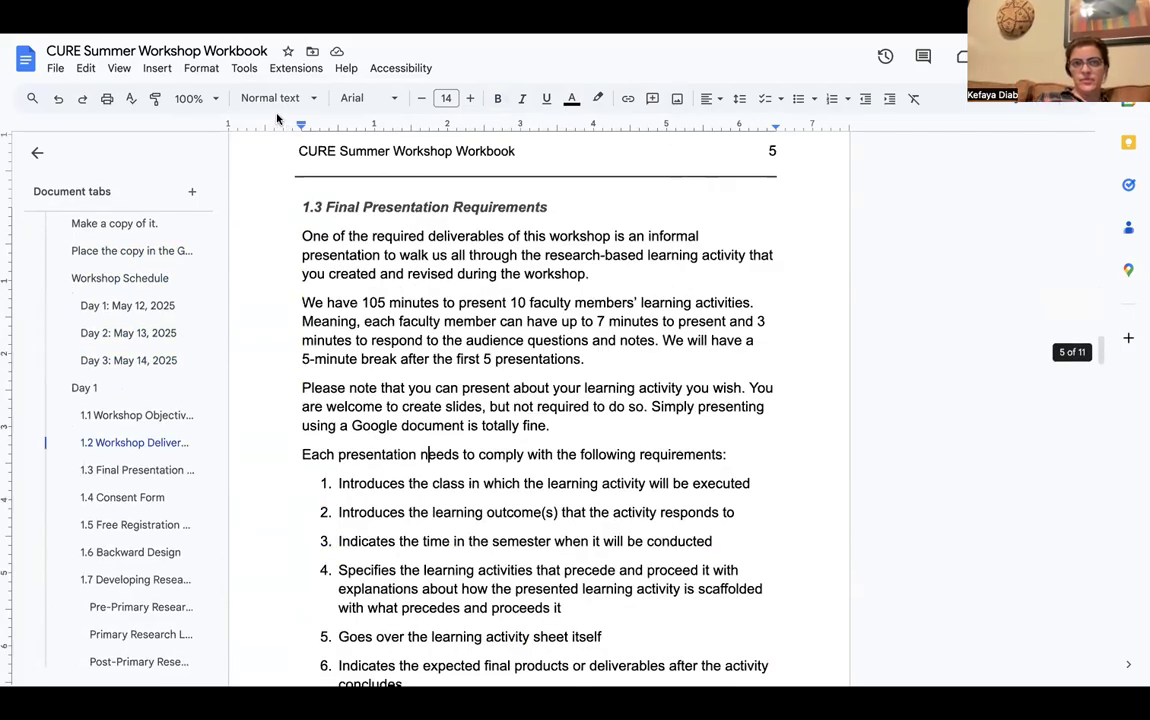
scroll(398, 452, "down", 7)
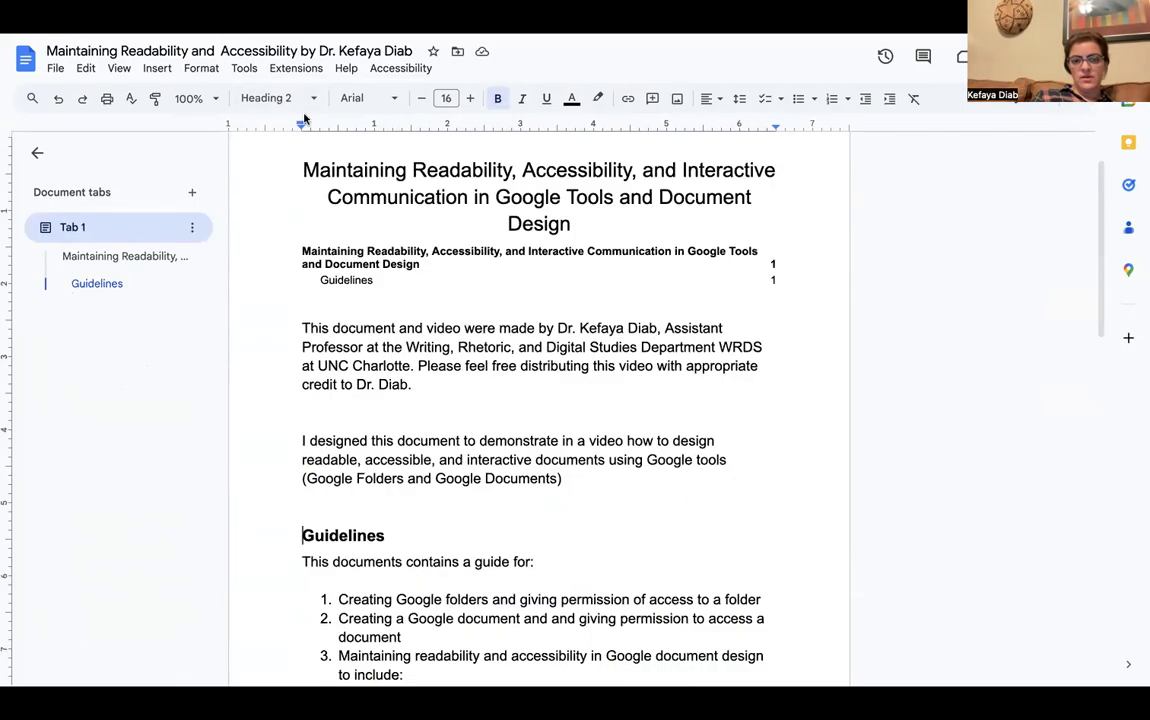
scroll(488, 560, "down", 5)
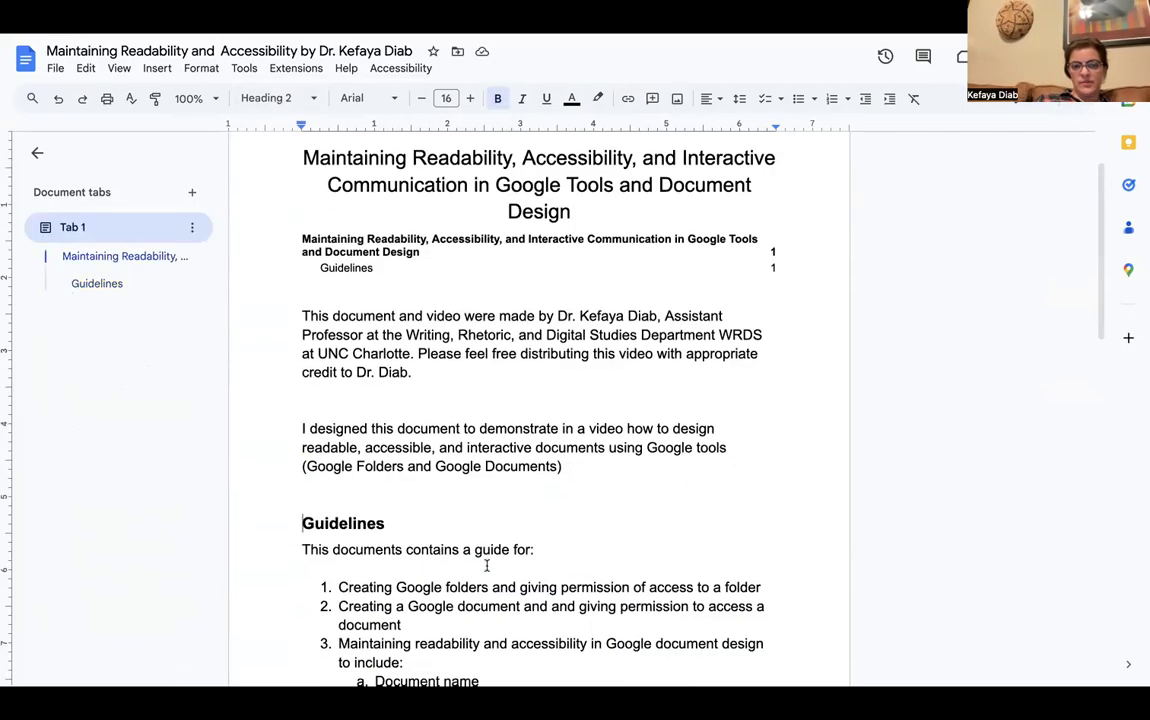
Remove the list numbering from item 3 and its lettered sub-items
scroll(487, 565, "down", 2)
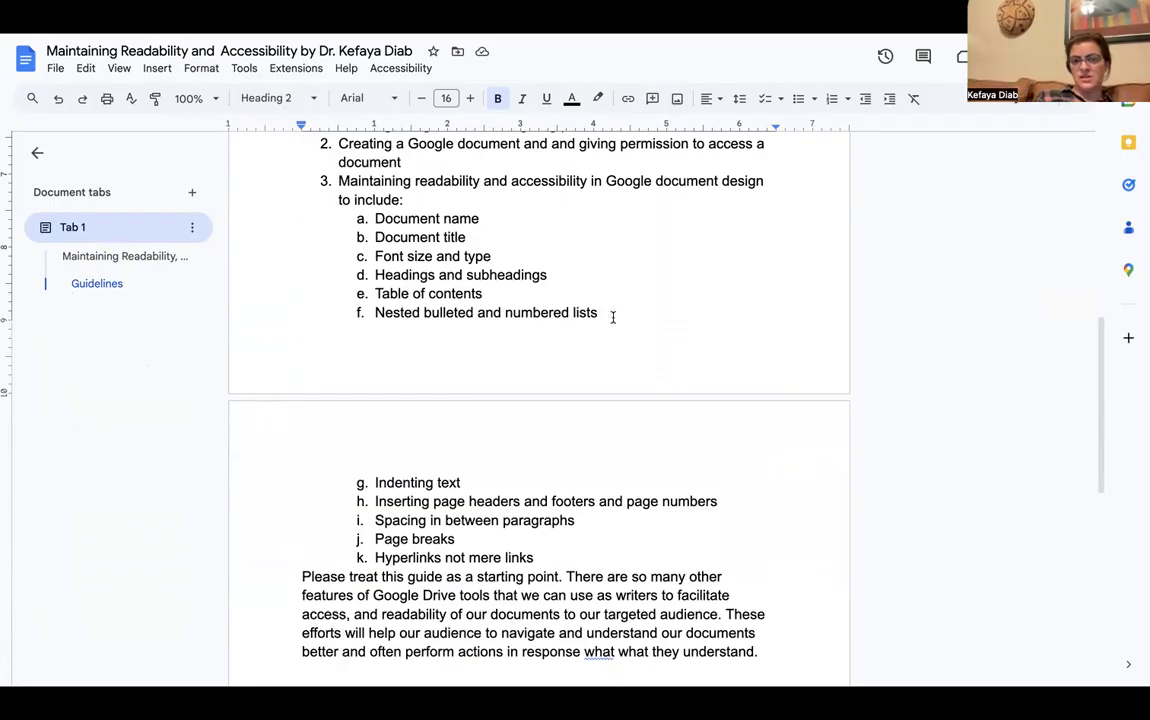
scroll(611, 316, "up", 1)
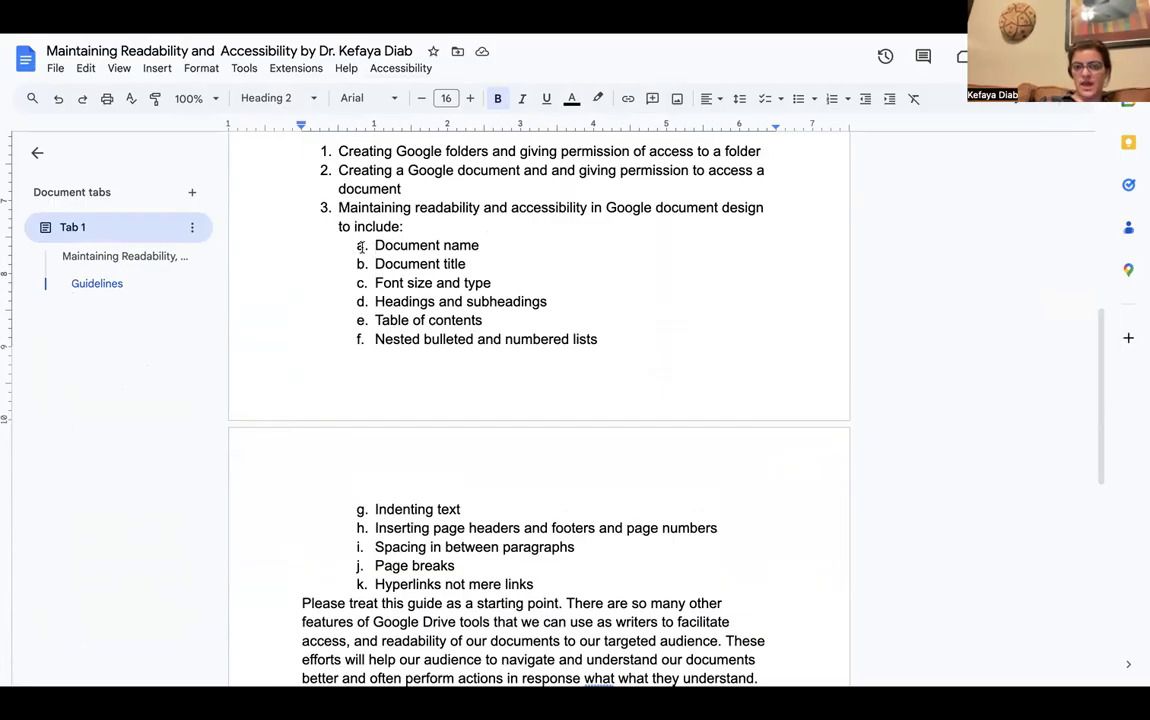
left_click_drag(545, 584, 313, 205)
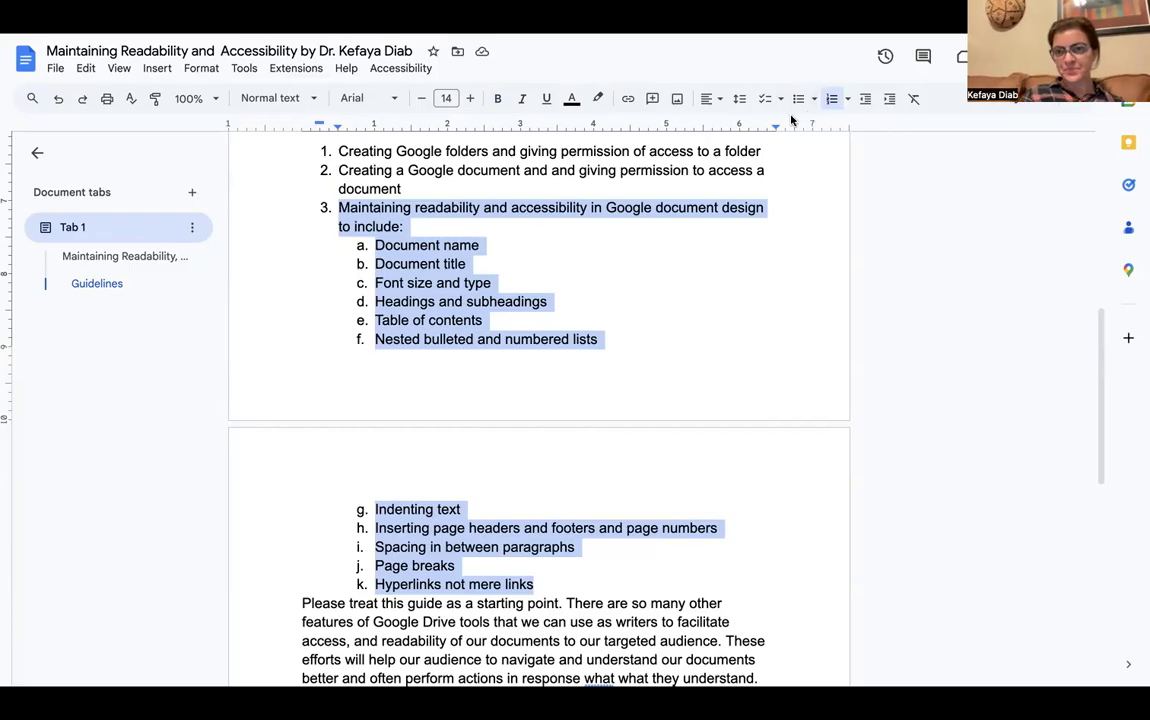
left_click(831, 99)
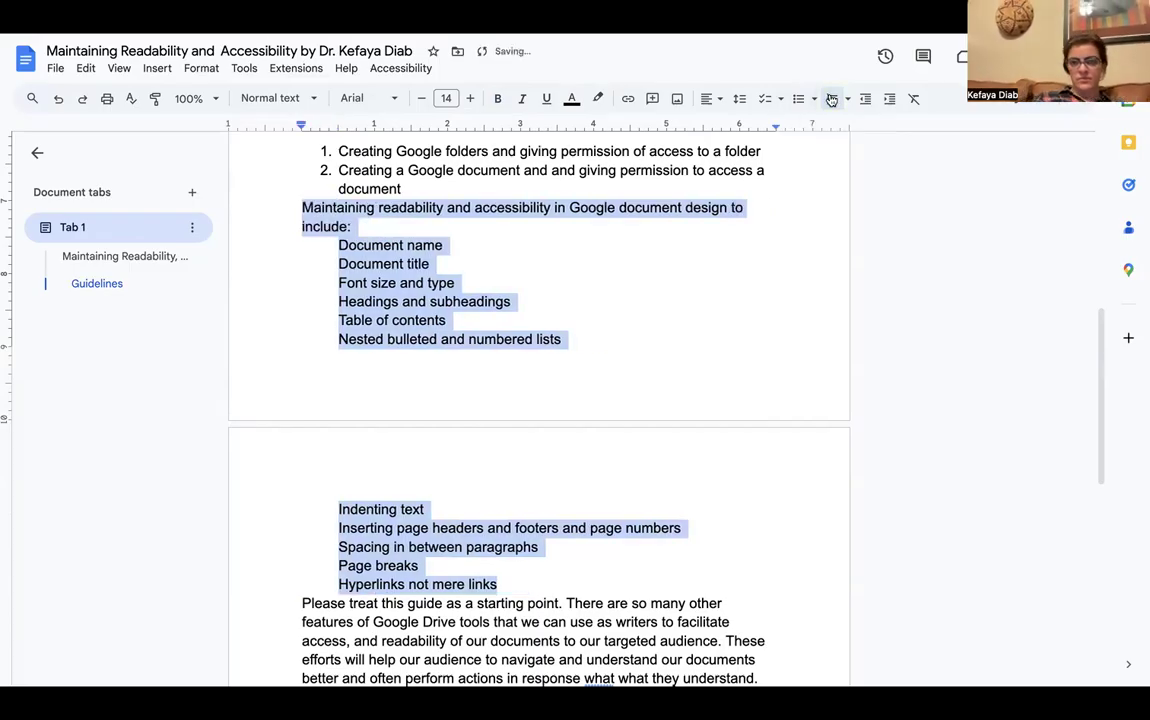
left_click(639, 250)
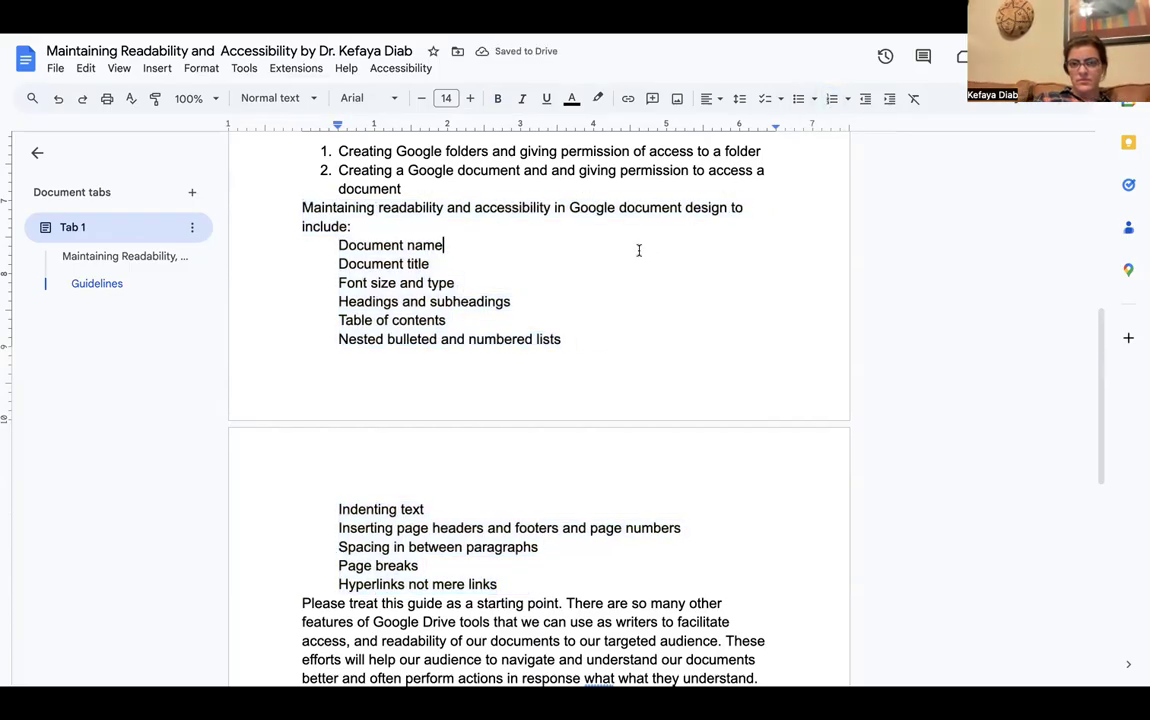
Outdent the Document name through Hyperlinks lines, then indent them one step right
left_click_drag(336, 250, 499, 580)
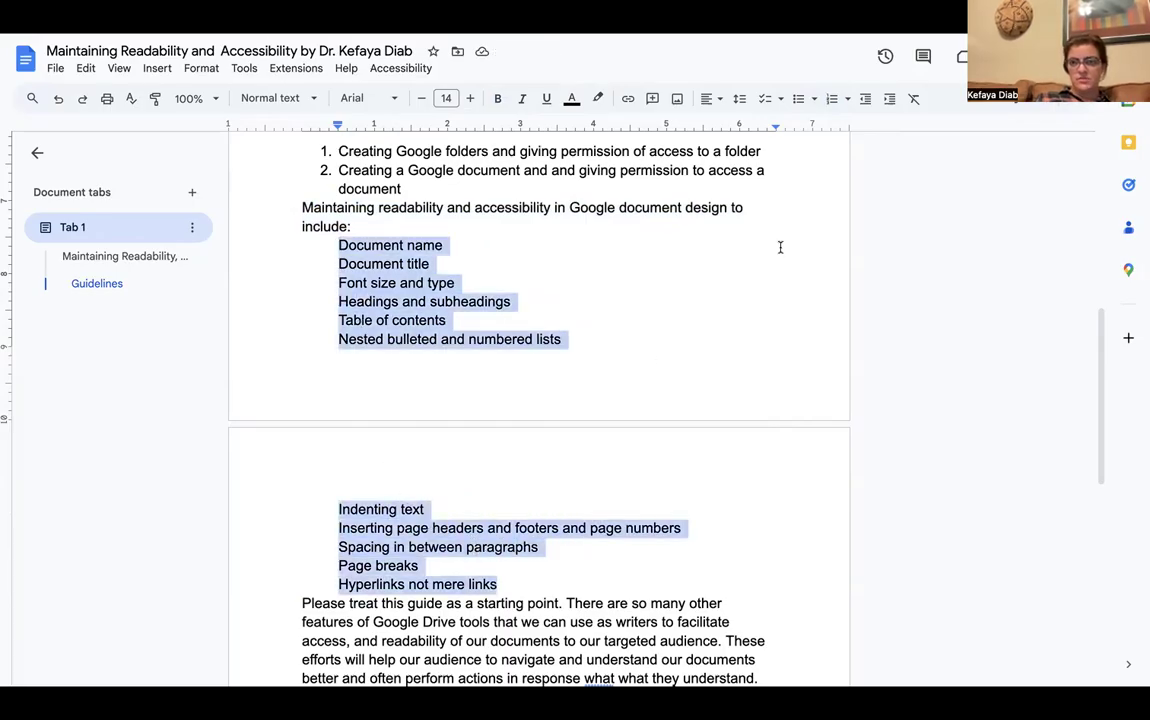
left_click(865, 98)
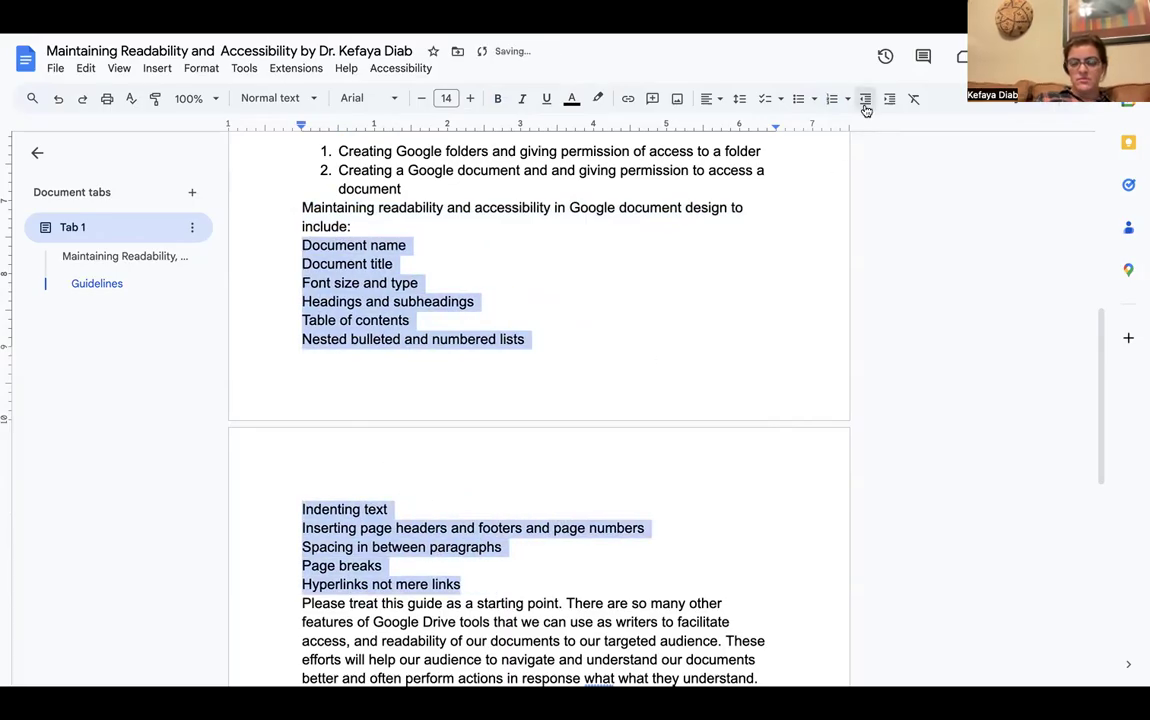
left_click(541, 380)
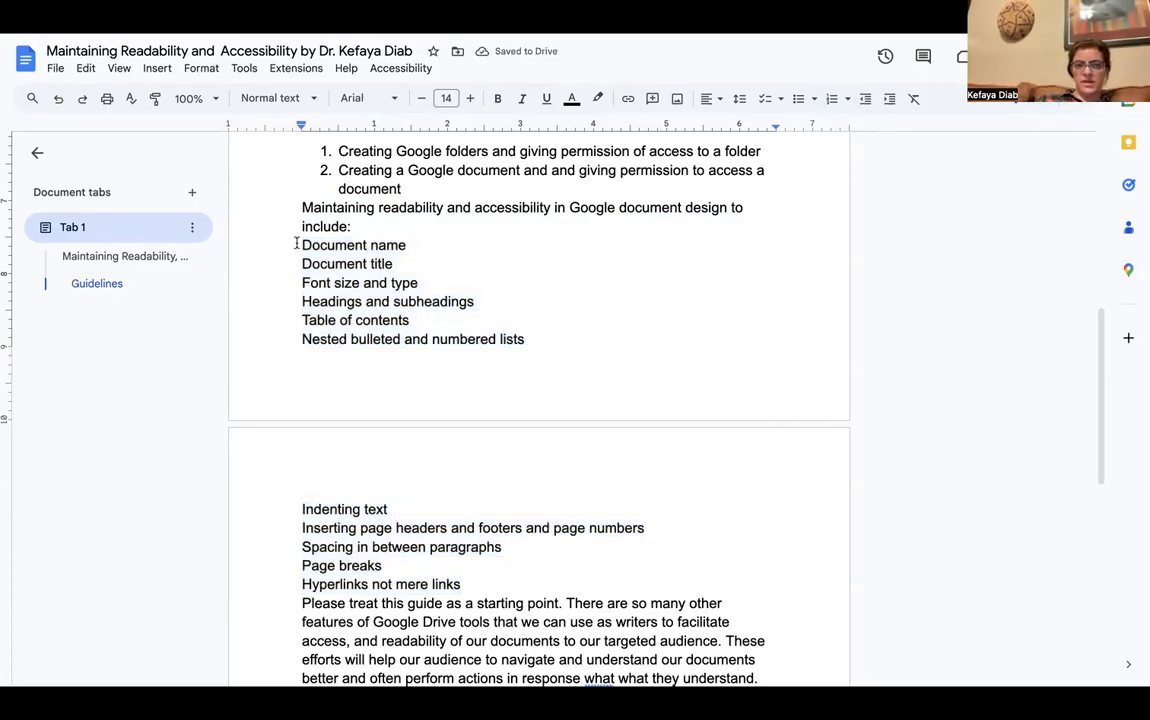
left_click_drag(298, 245, 461, 582)
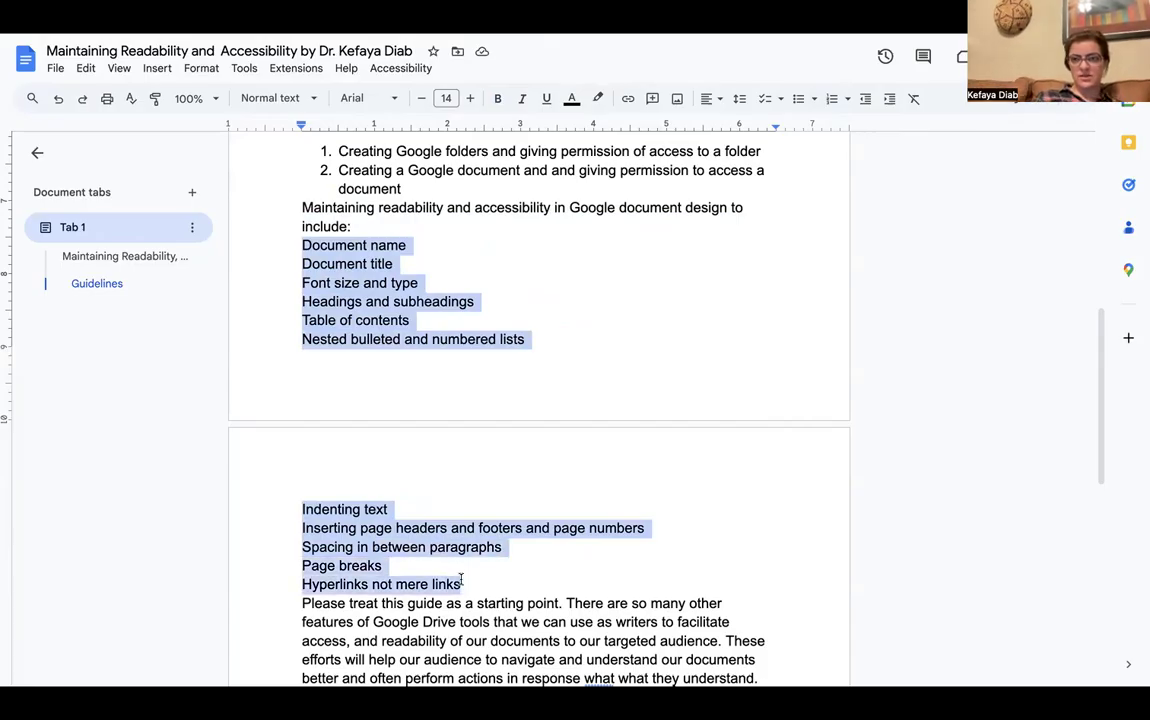
left_click(891, 100)
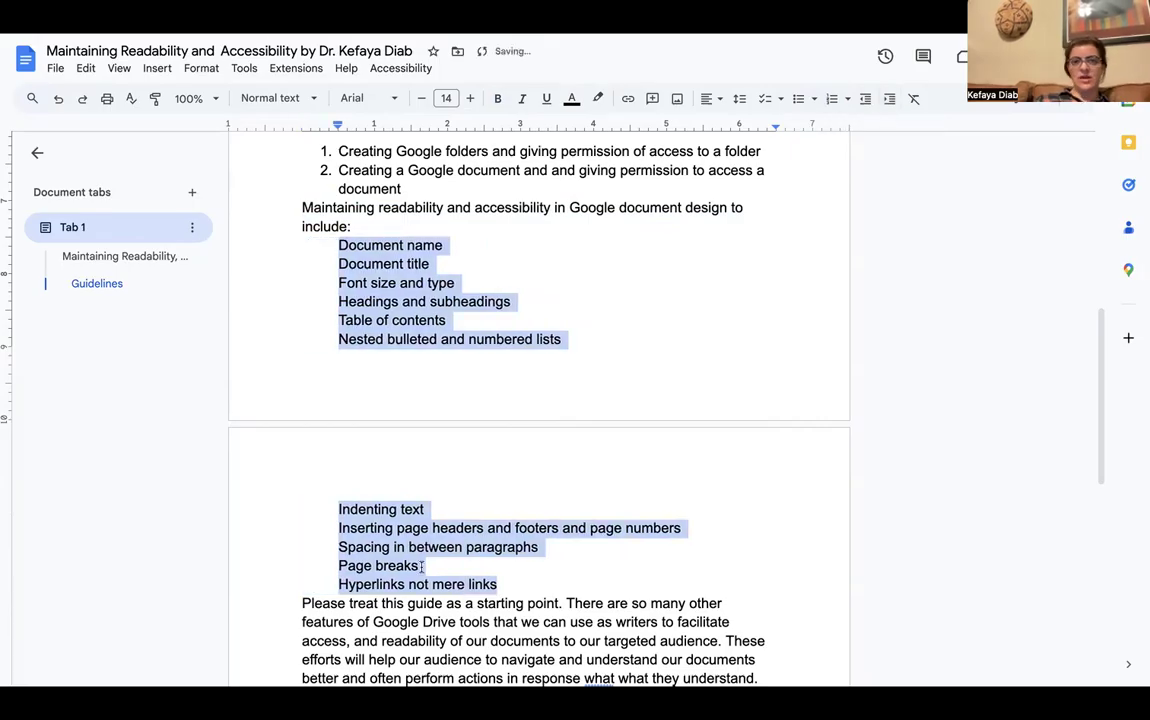
left_click(400, 279)
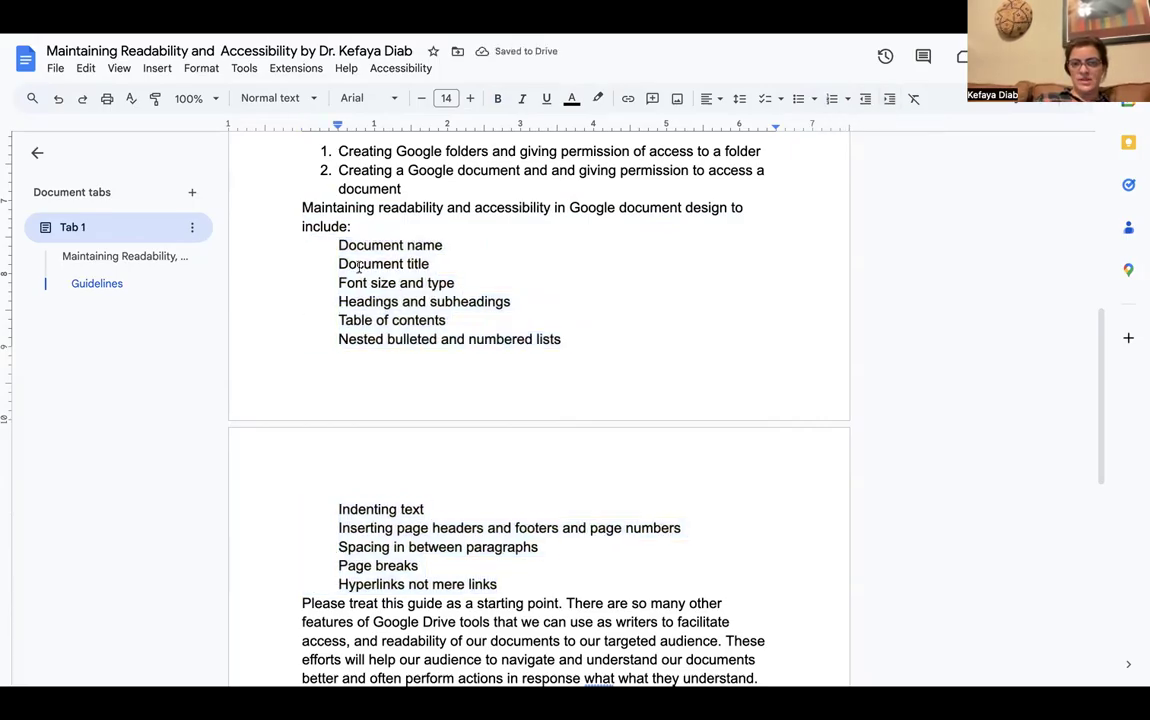
left_click_drag(302, 207, 498, 582)
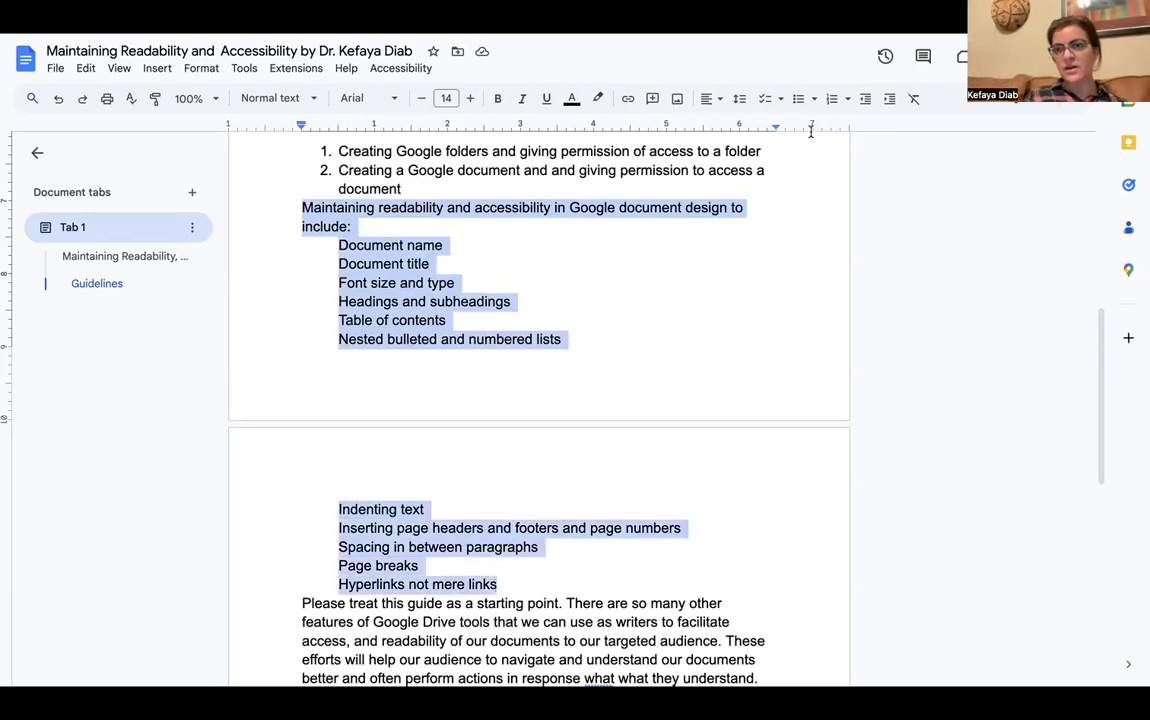
Apply the 1. a. i. numbered list style so the item continues as number 3
left_click(847, 100)
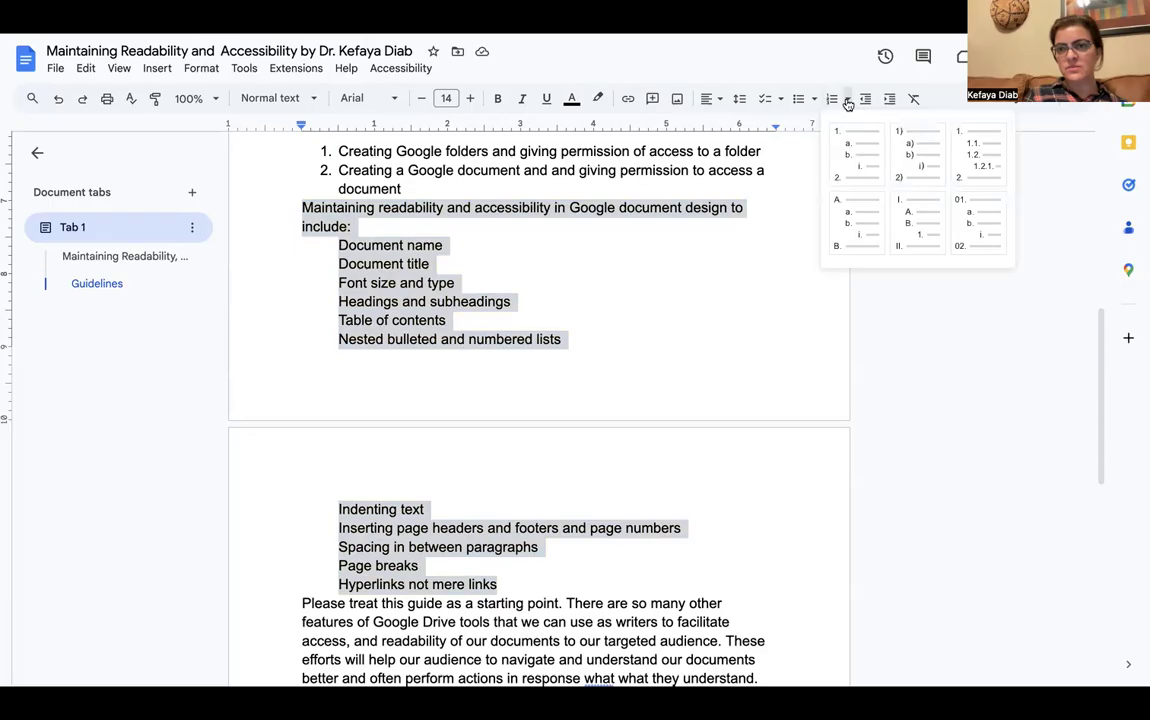
left_click(852, 141)
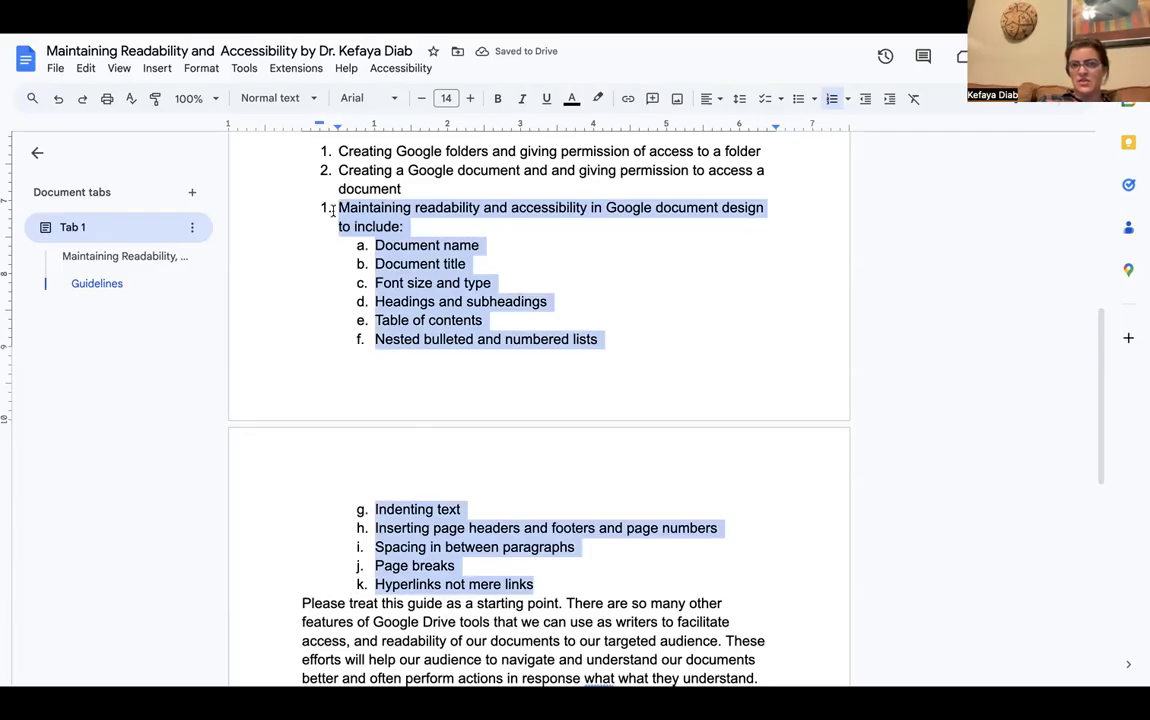
left_click(405, 188)
key("Delete")
key("Return")
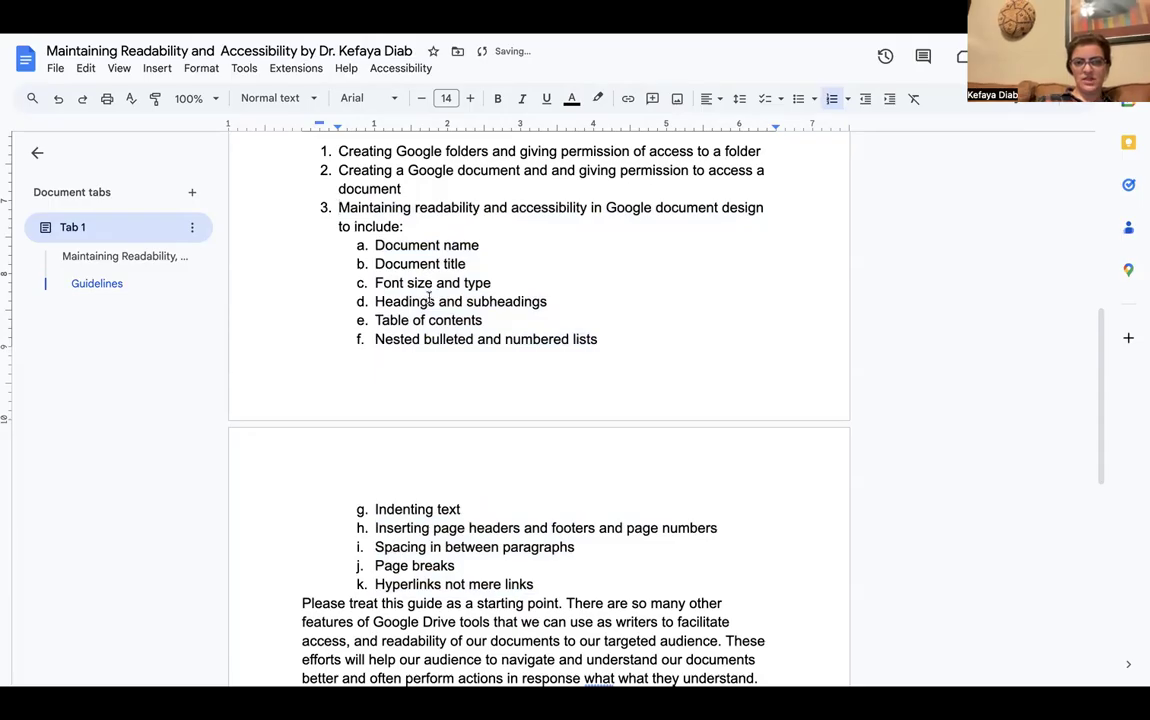
scroll(535, 295, "down", 1)
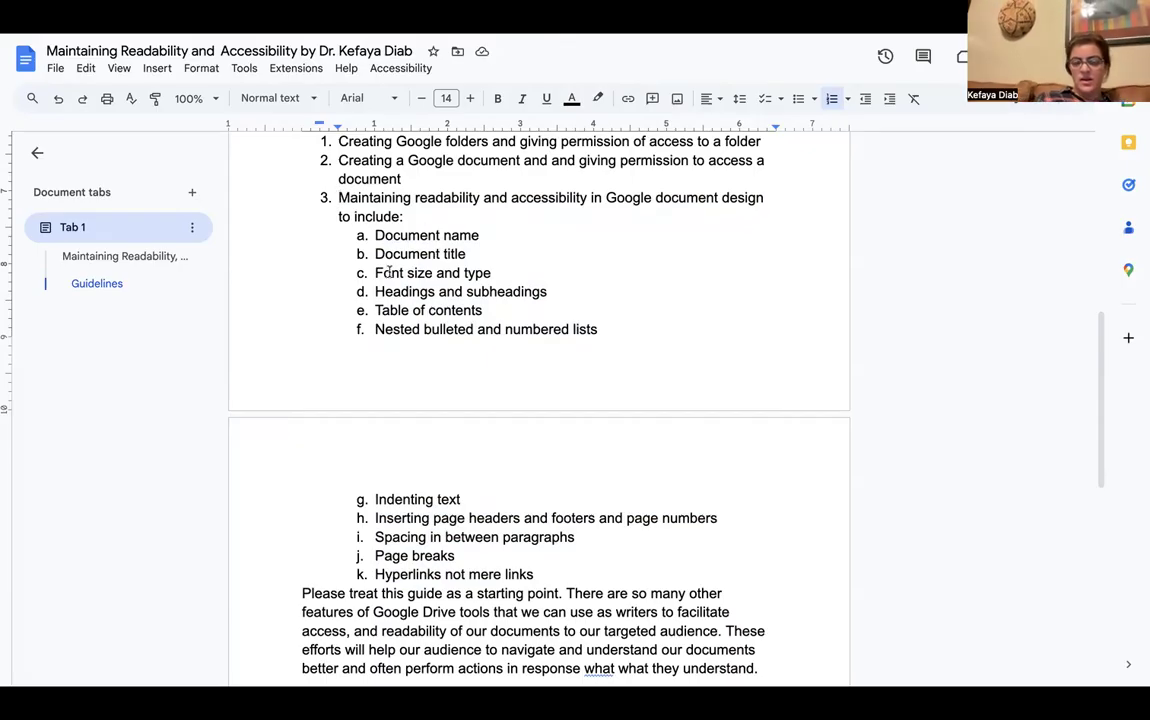
Renumber the readability topics and nest them as sub-items a through k under item 3
left_click_drag(538, 573, 377, 230)
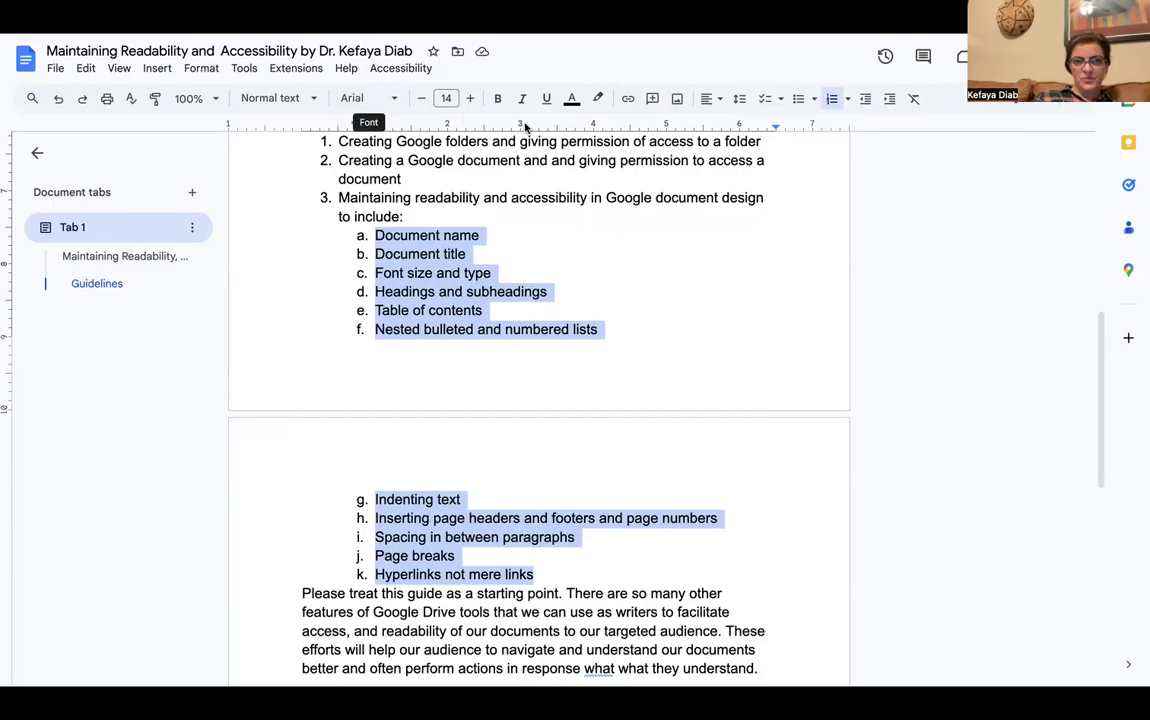
left_click(832, 99)
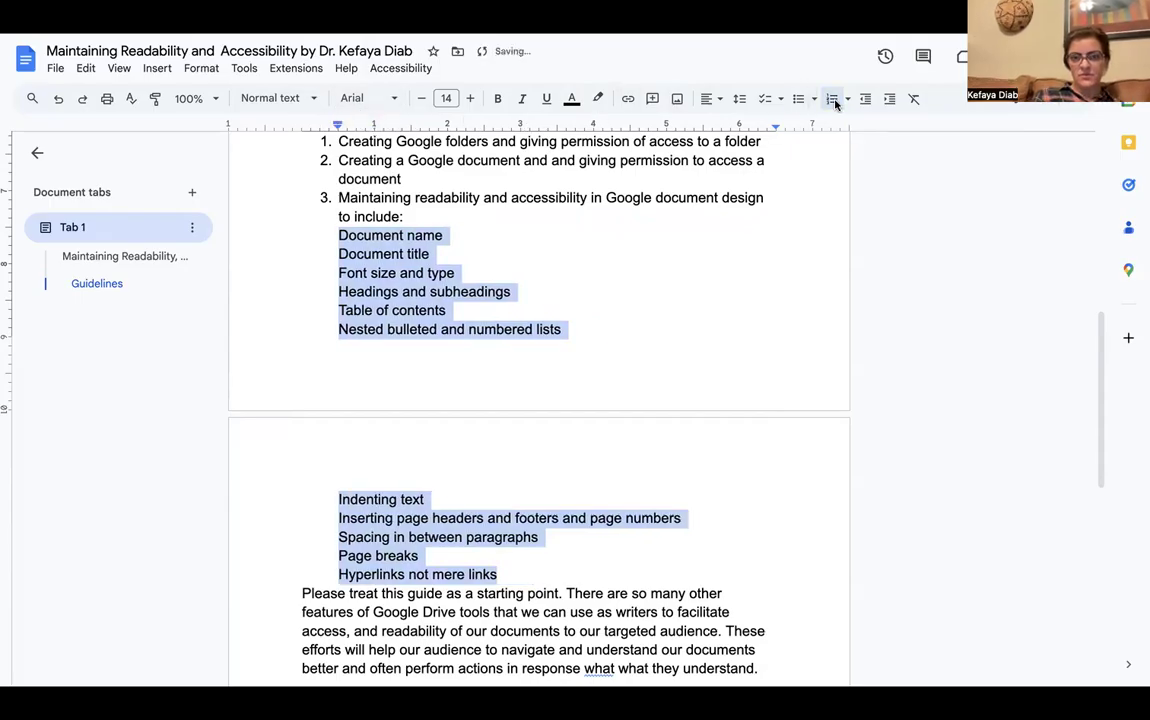
left_click(832, 99)
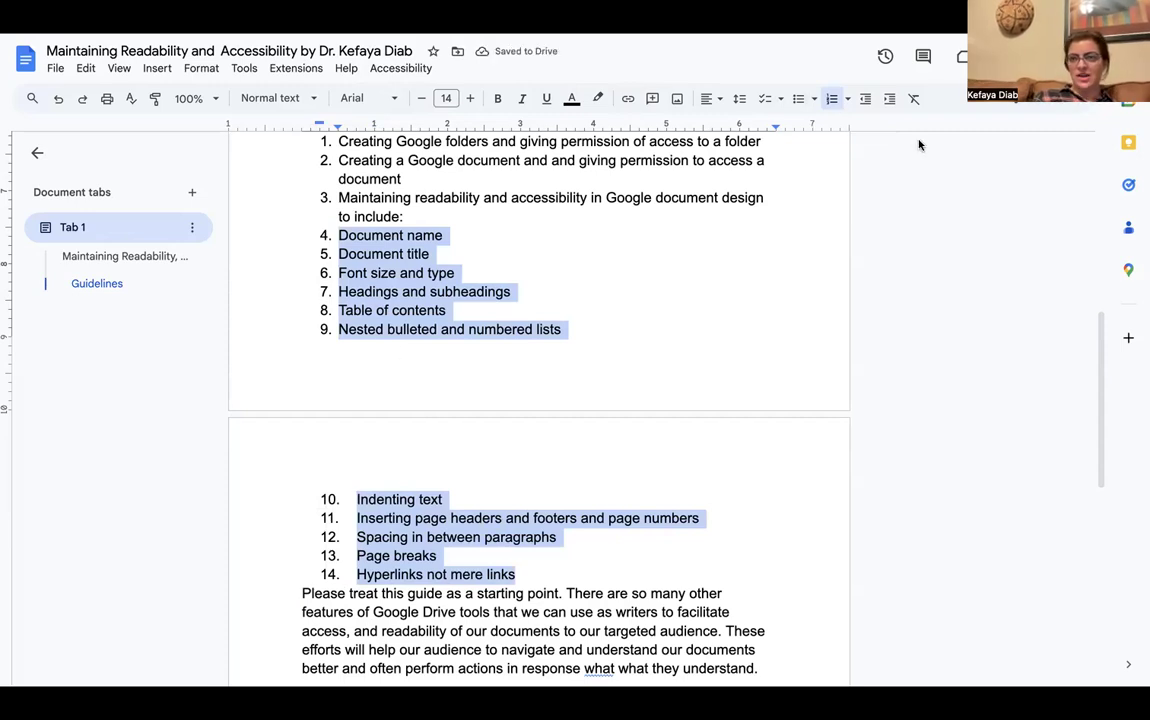
left_click(888, 100)
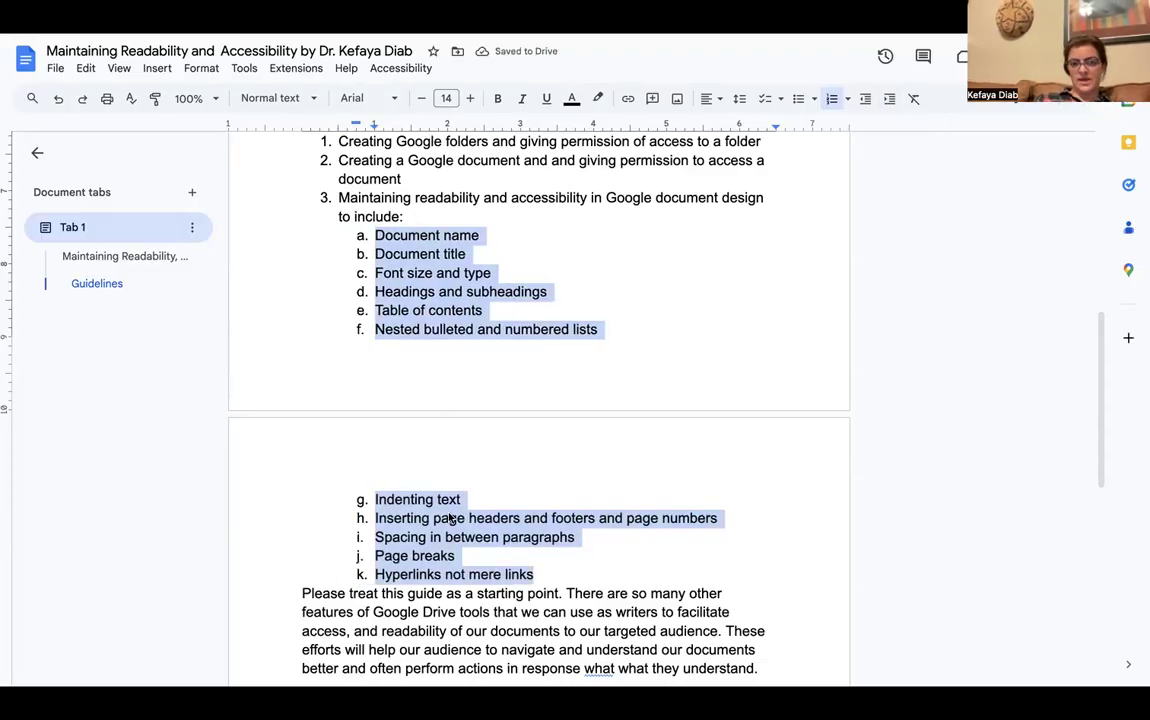
scroll(450, 518, "up", 3)
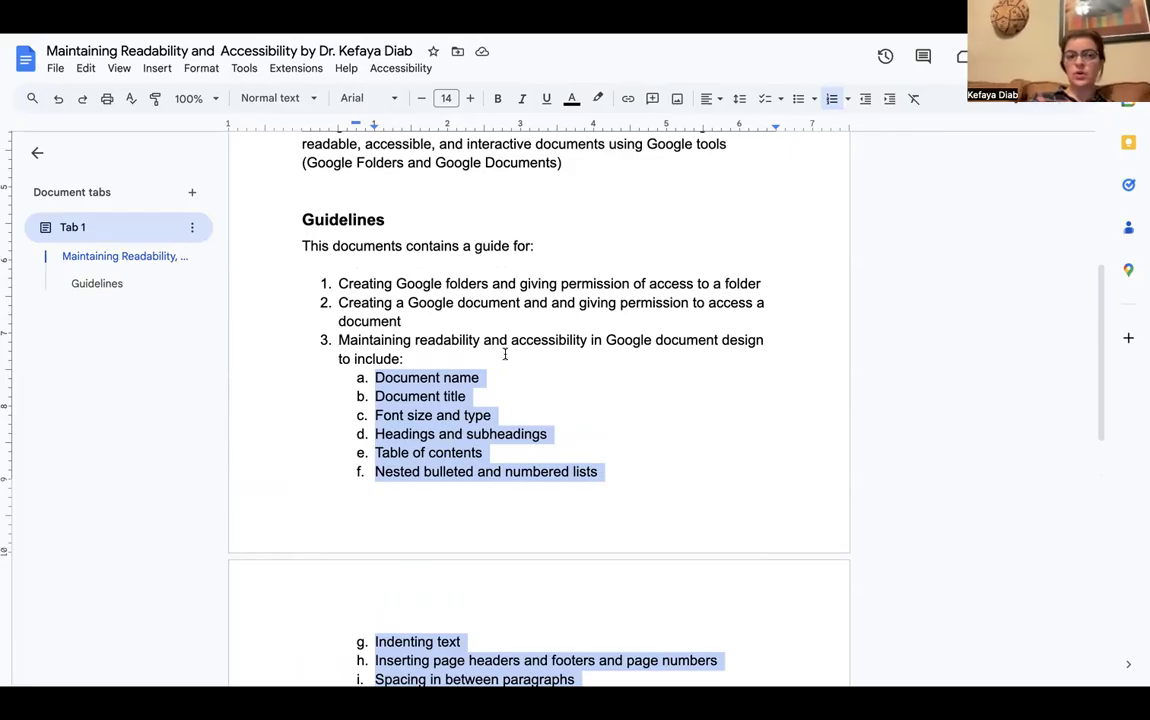
Select the whole intro paragraph beneath the table of contents
left_click(538, 384)
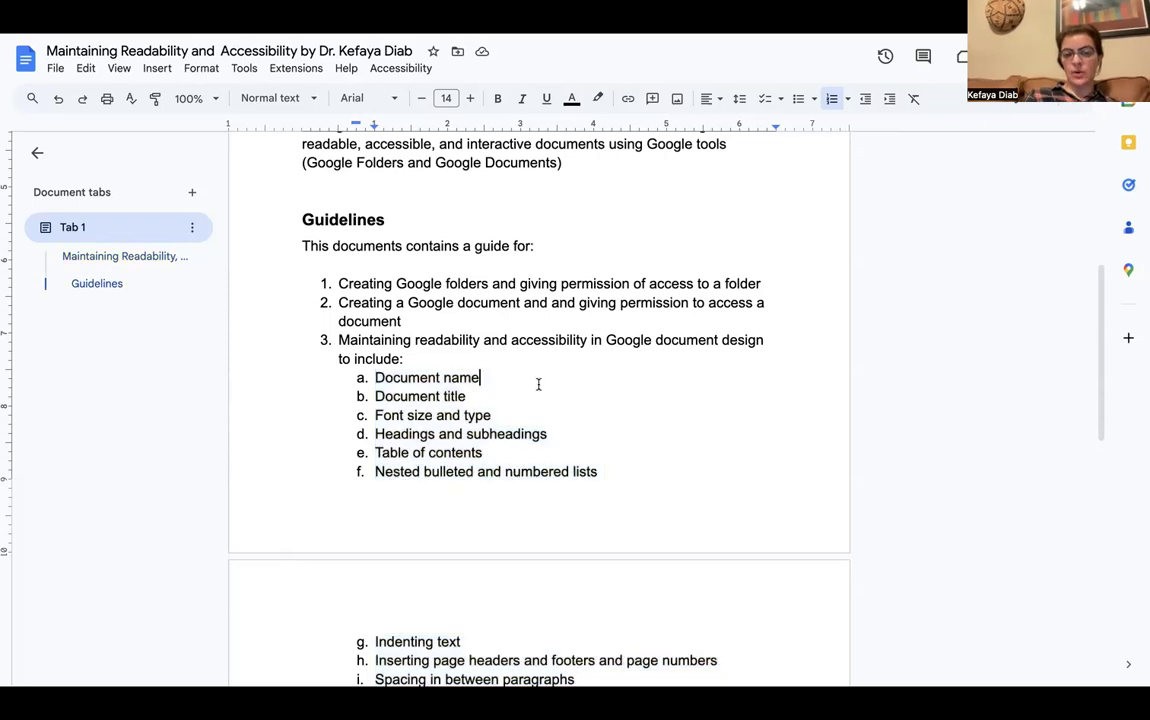
scroll(538, 384, "down", 2)
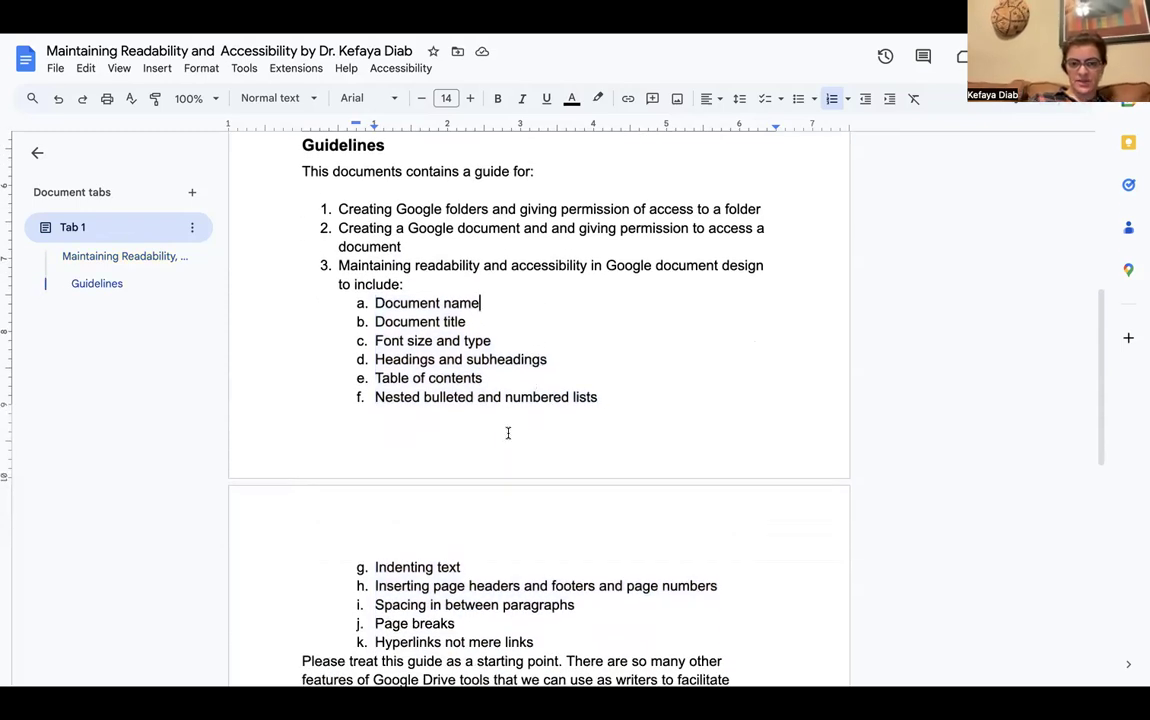
scroll(508, 433, "down", 1)
left_click_drag(468, 521, 426, 521)
scroll(427, 523, "down", 3)
scroll(426, 524, "up", 9)
scroll(426, 524, "up", 3)
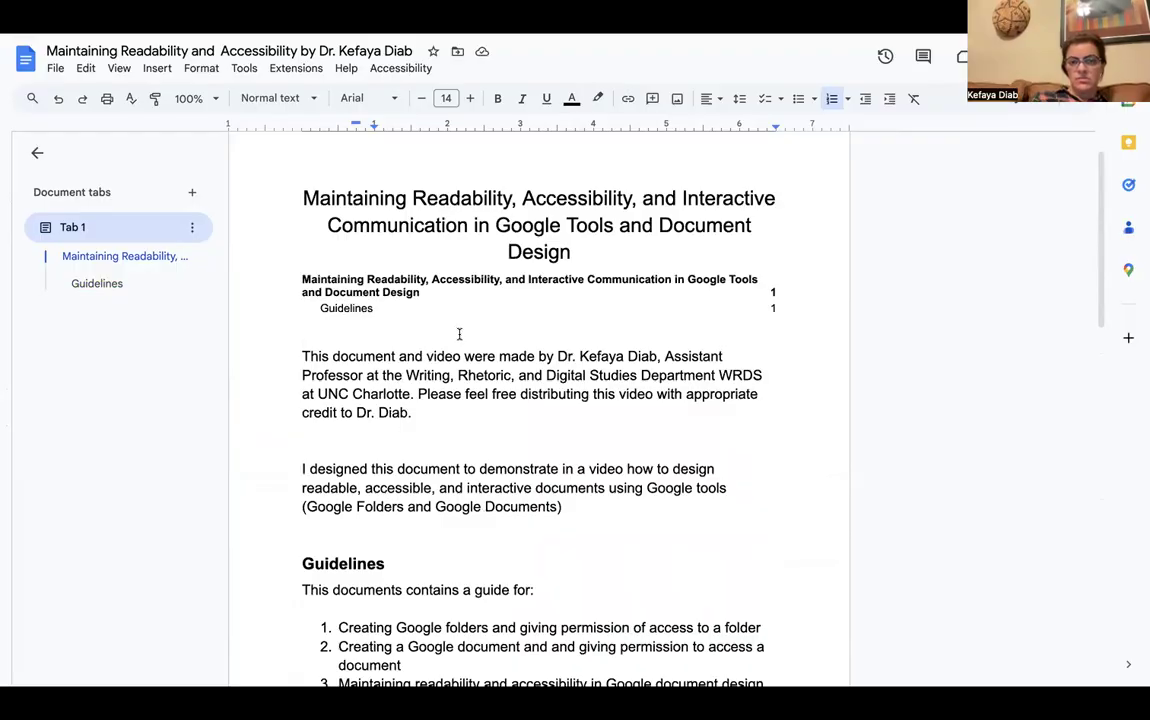
left_click_drag(410, 412, 290, 357)
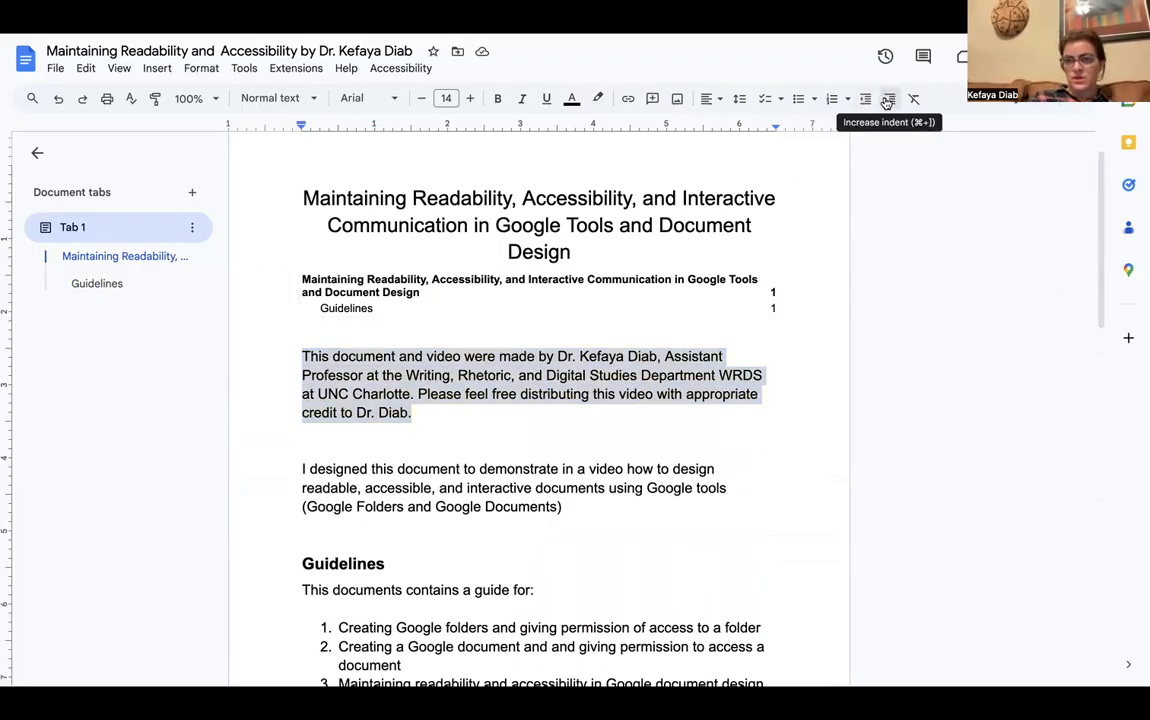
left_click(887, 100)
left_click(887, 100)
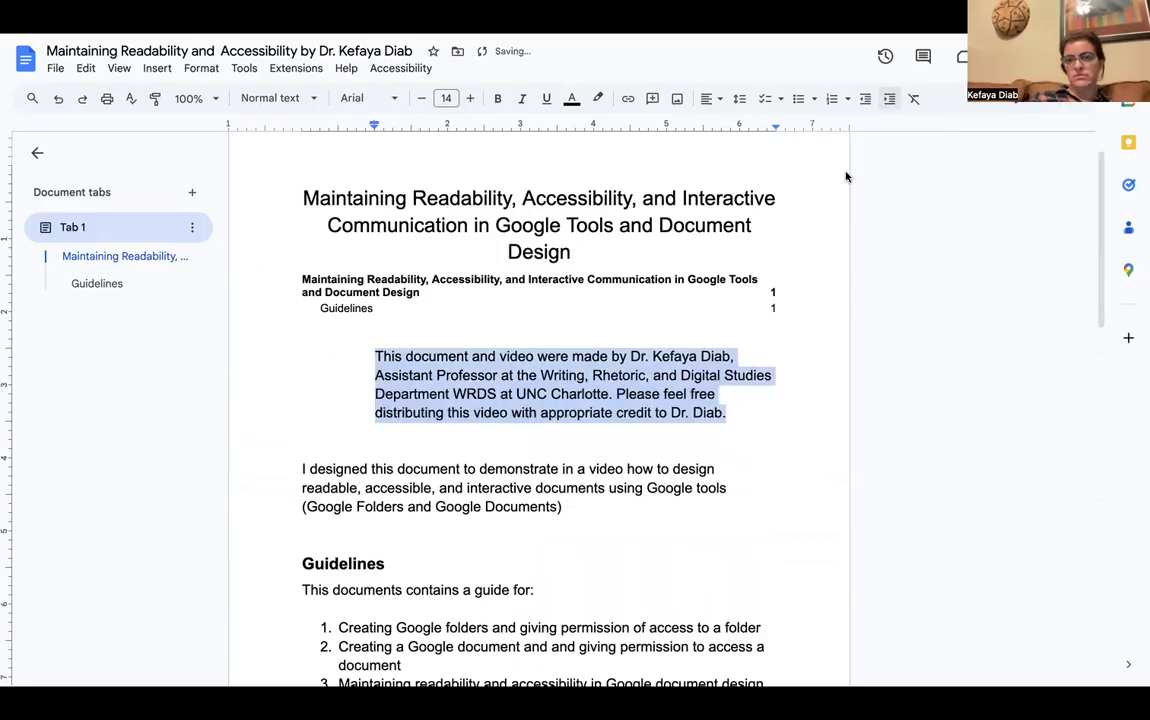
left_click(867, 98)
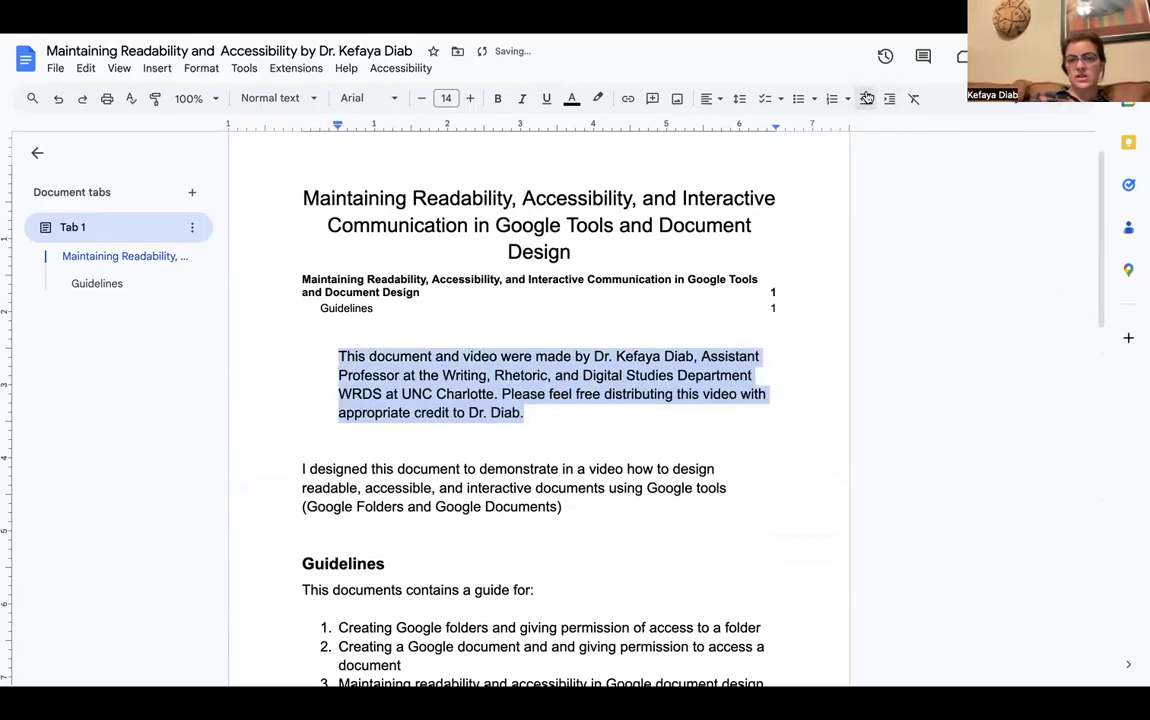
left_click(867, 98)
left_click(365, 391)
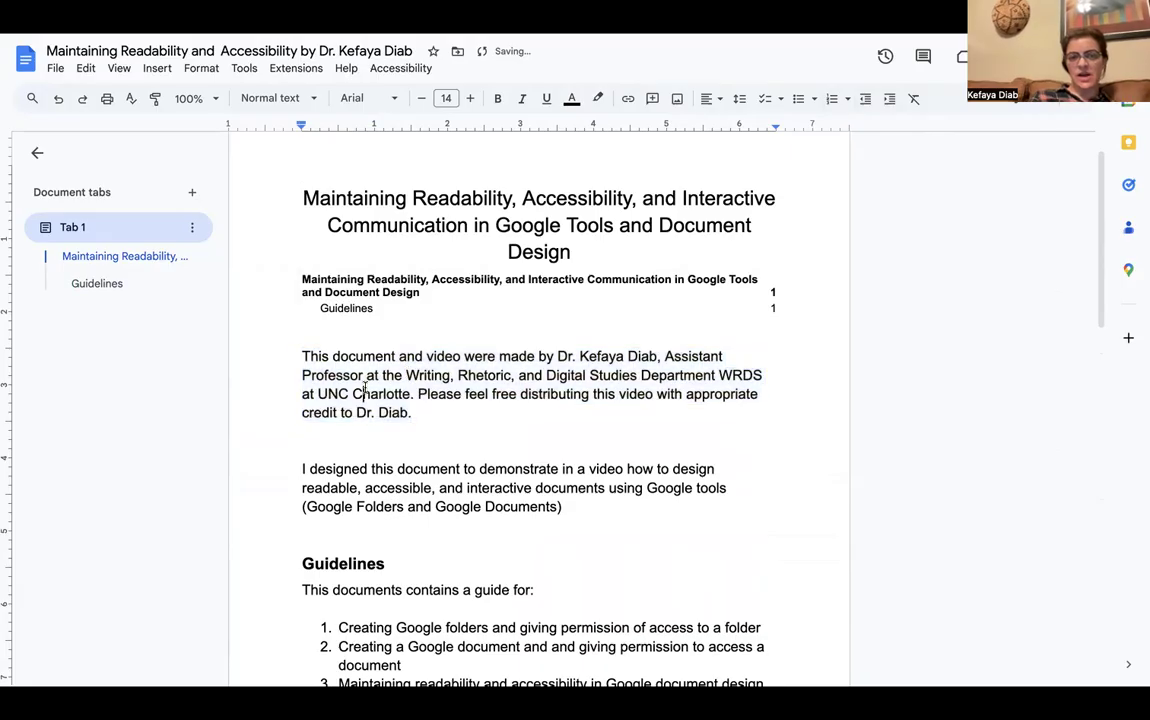
mouse_move(413, 412)
left_mouse_down()
mouse_move(316, 342)
mouse_move(305, 352)
left_mouse_up()
left_click_drag(302, 128, 370, 130)
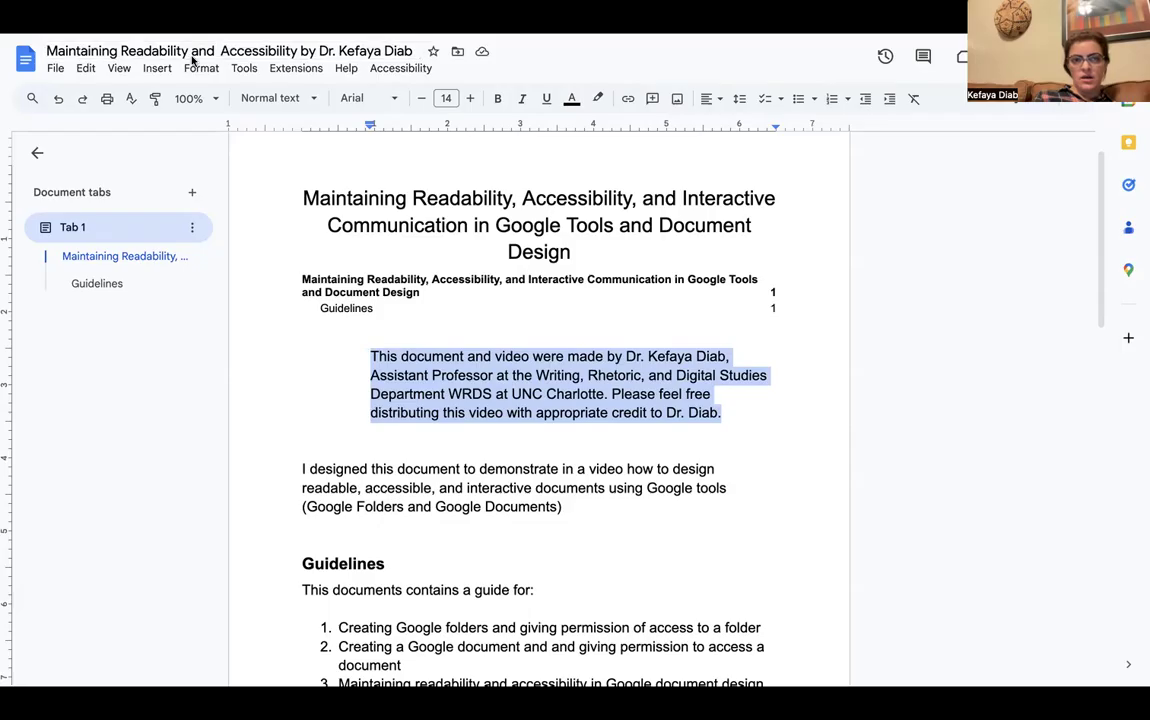
left_click(60, 98)
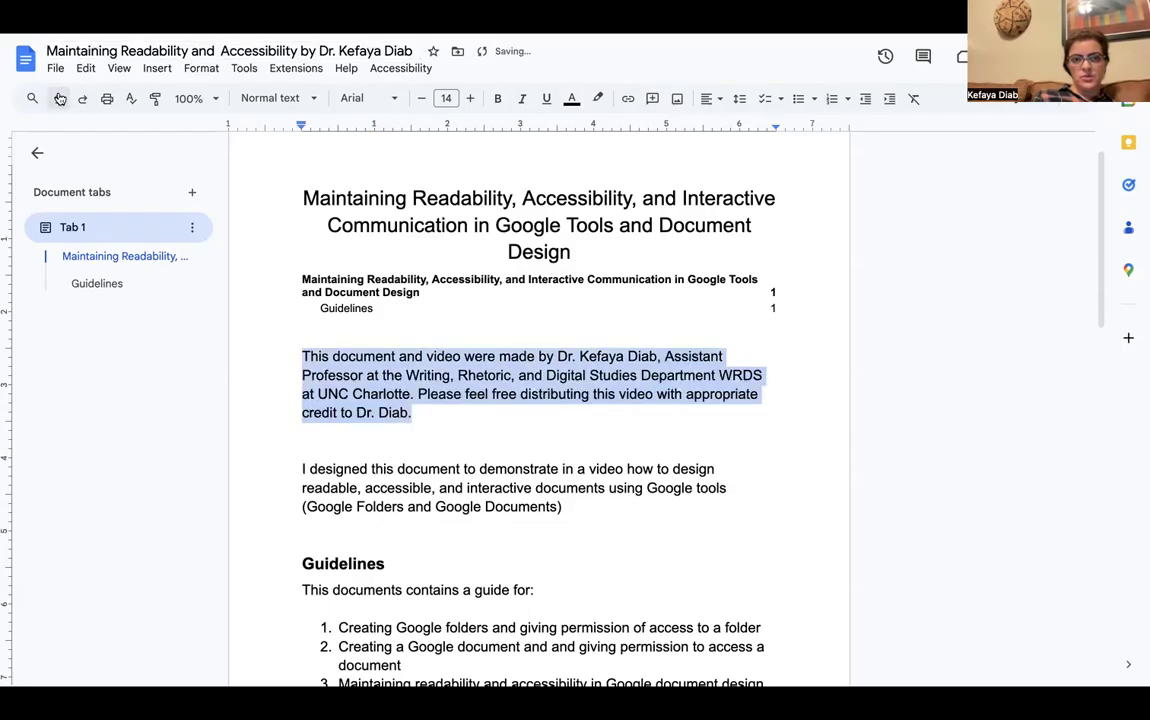
left_click(403, 506)
scroll(405, 516, "down", 10)
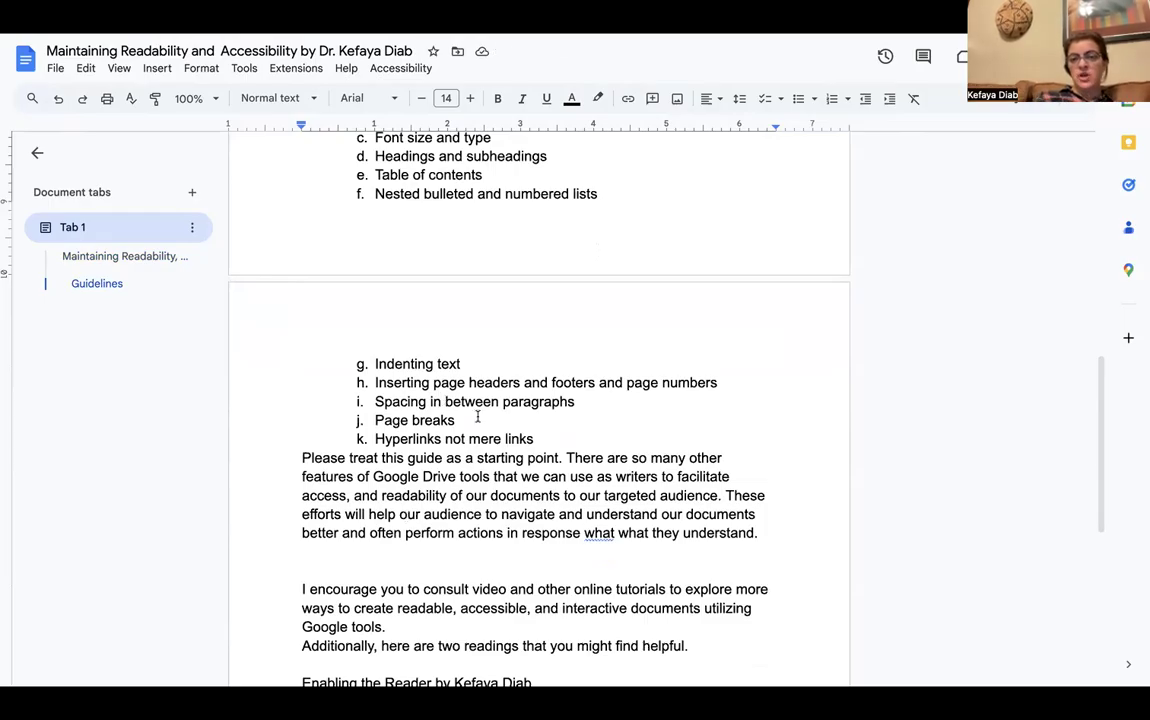
Insert a page number into the header using the first Page numbers layout
scroll(478, 417, "up", 10)
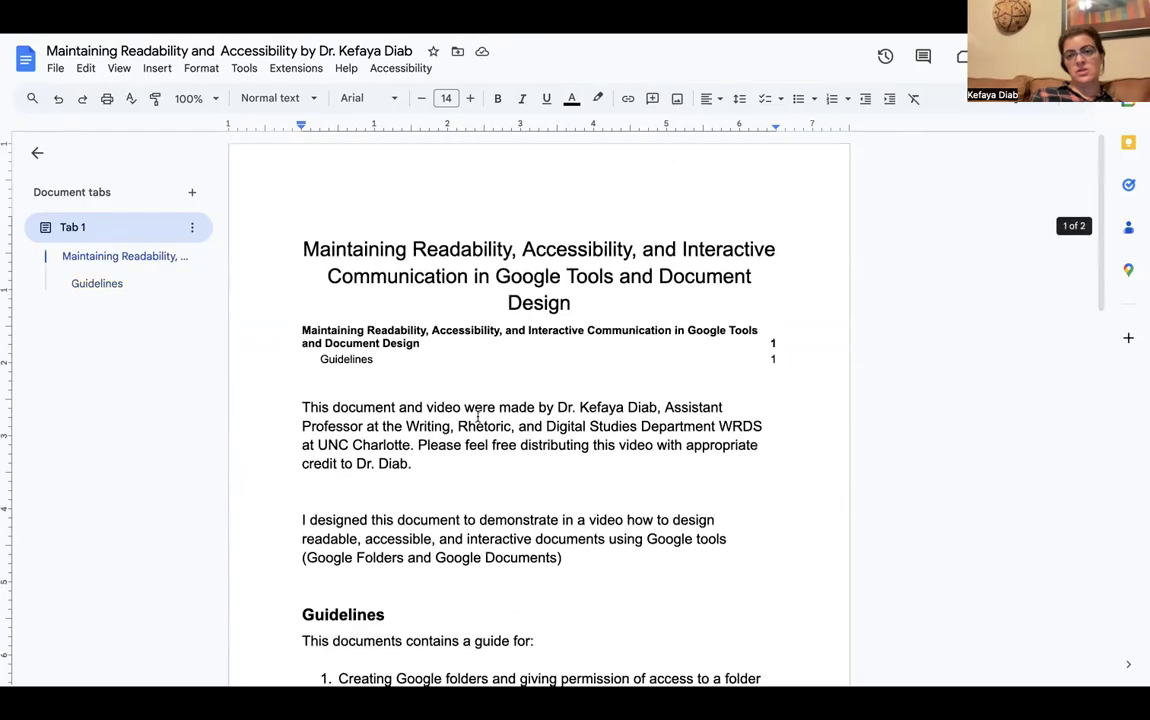
double_click(608, 182)
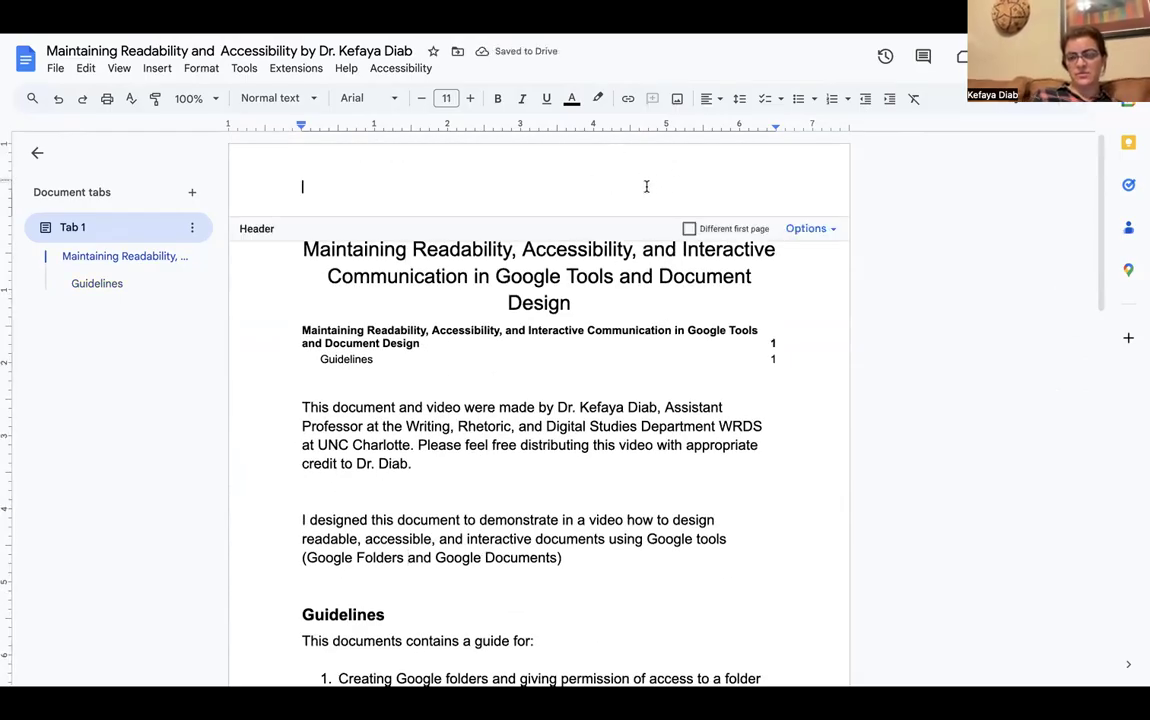
double_click(648, 187)
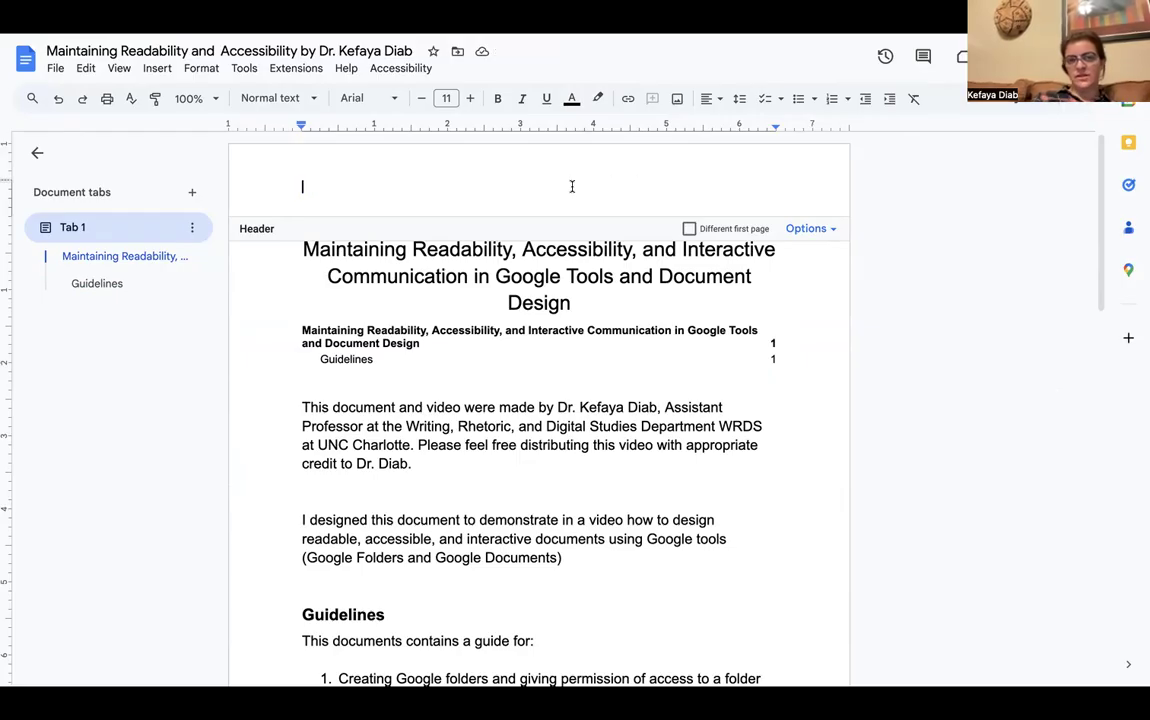
left_click(155, 68)
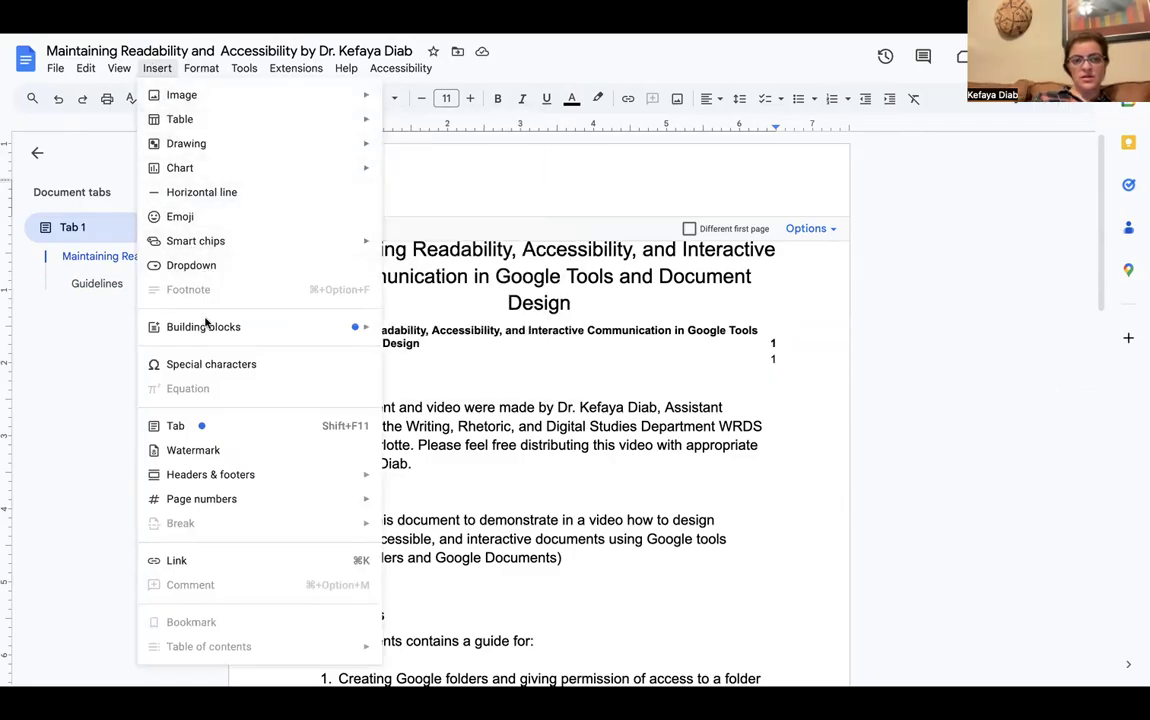
mouse_move(240, 486)
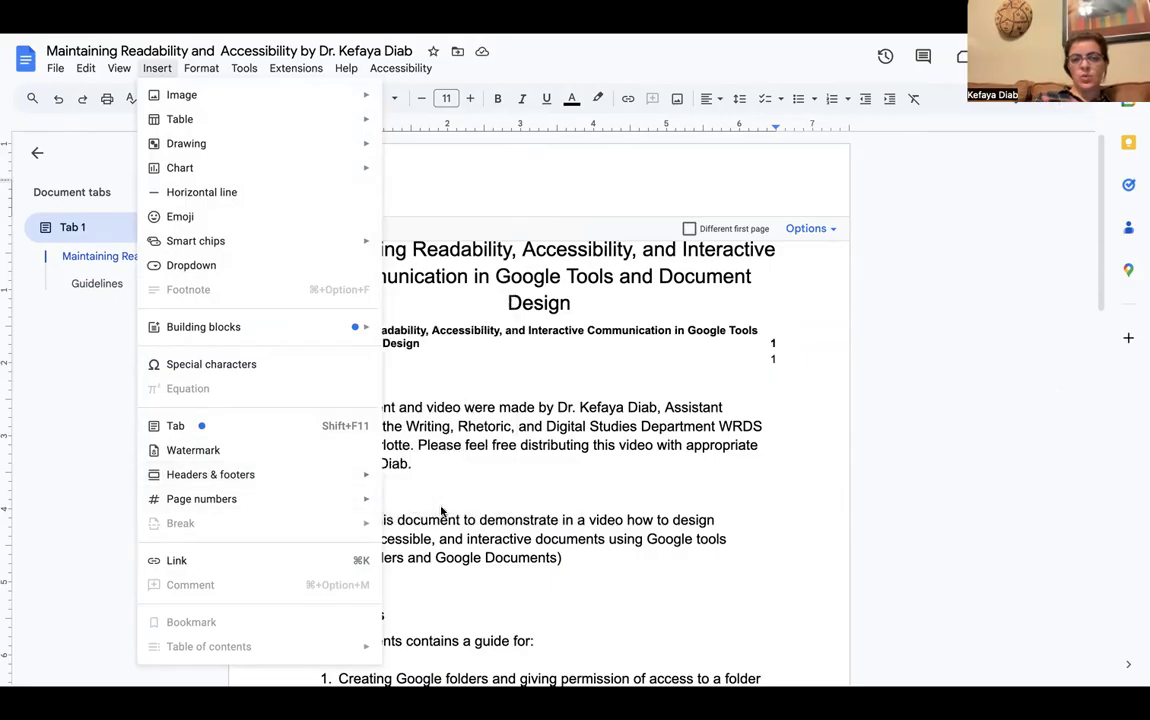
mouse_move(372, 500)
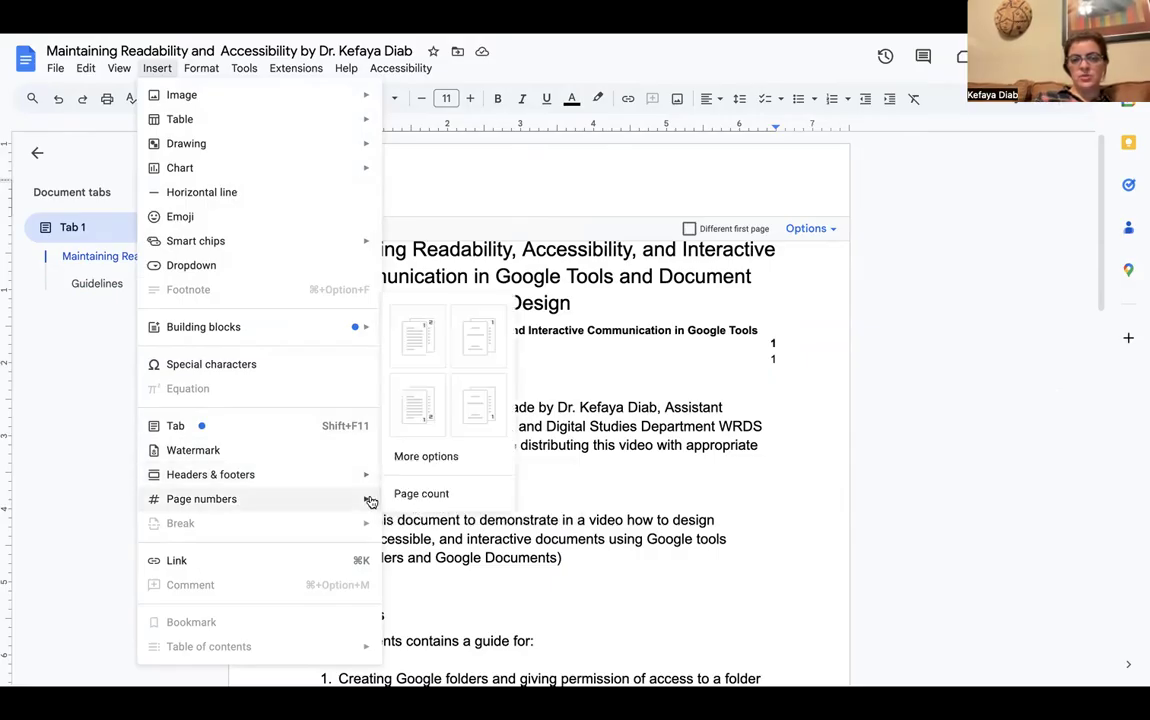
left_click(430, 349)
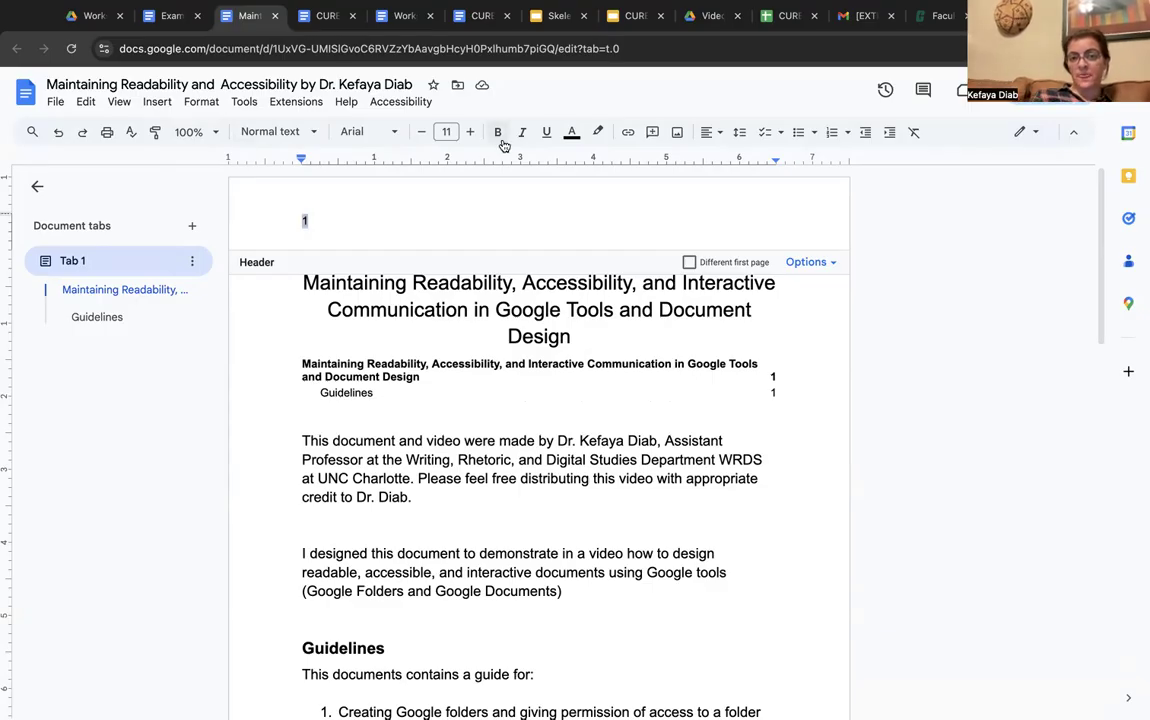
Enlarge the header page number to 14 pt and align it right
left_click(470, 133)
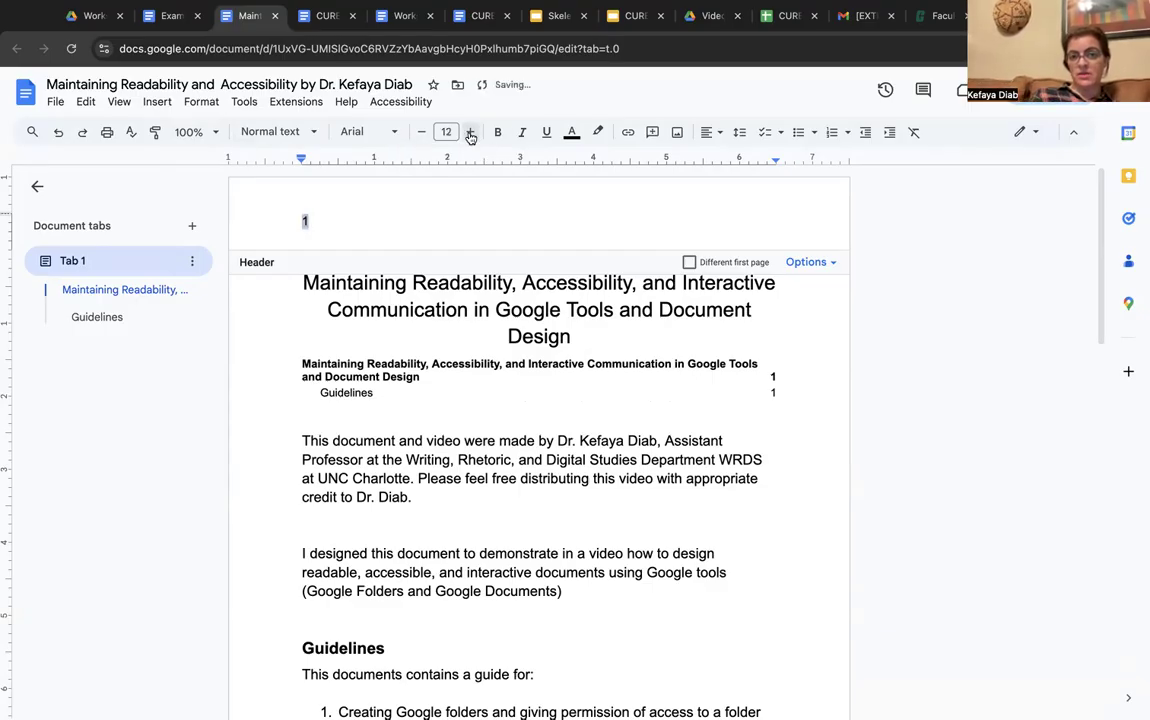
left_click(470, 133)
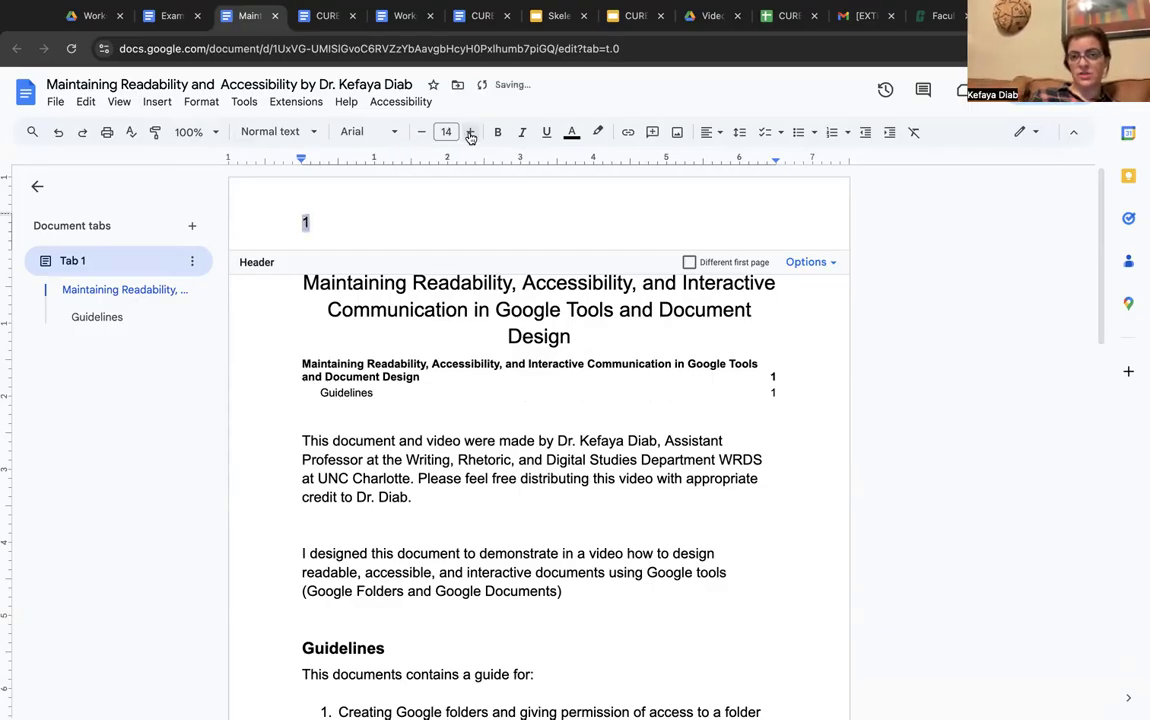
left_click(707, 132)
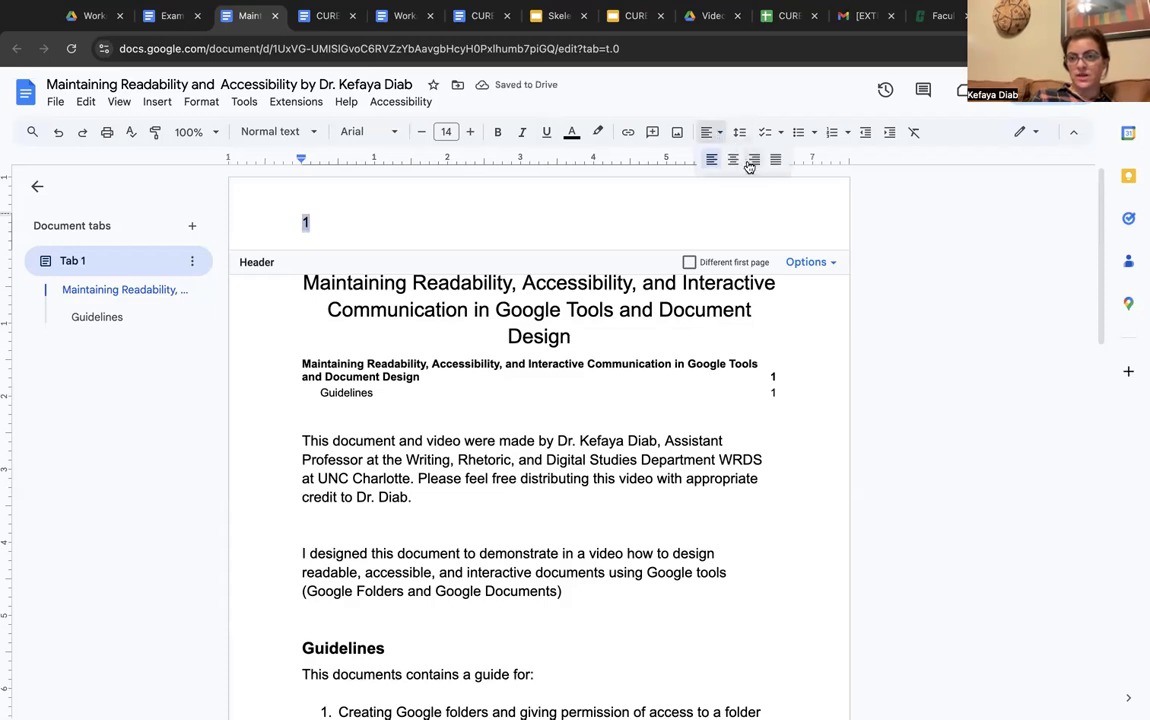
left_click(753, 160)
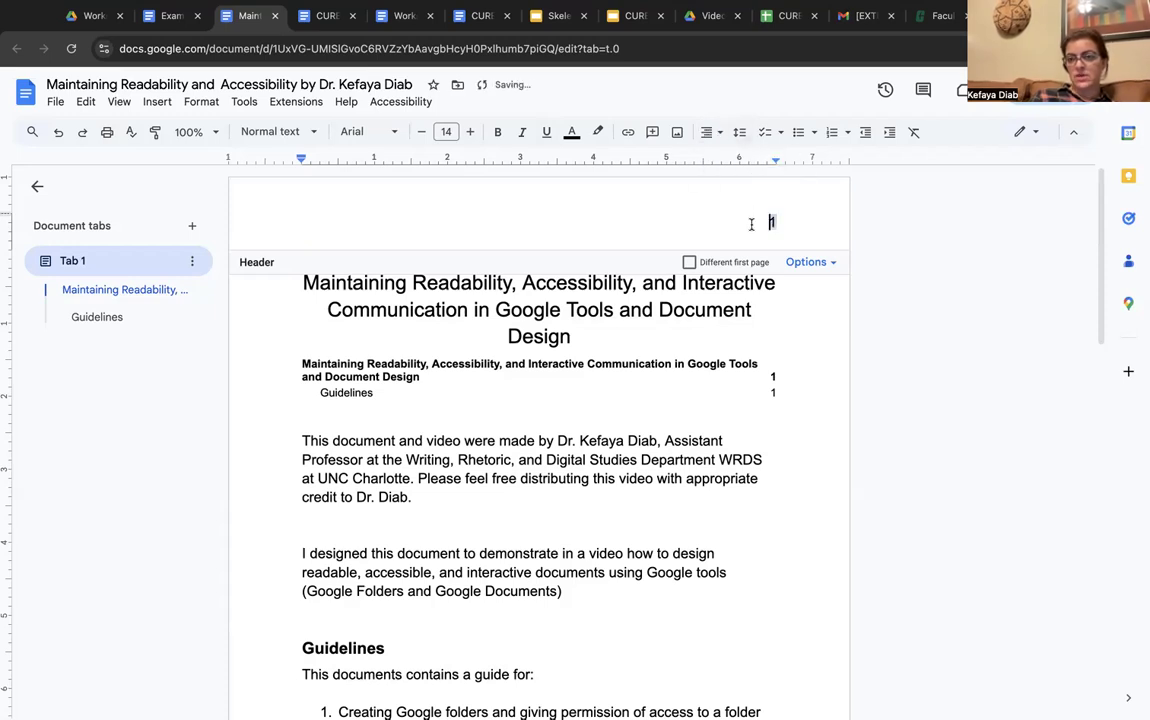
Return to the body text, then reopen the header for editing
left_click(740, 461)
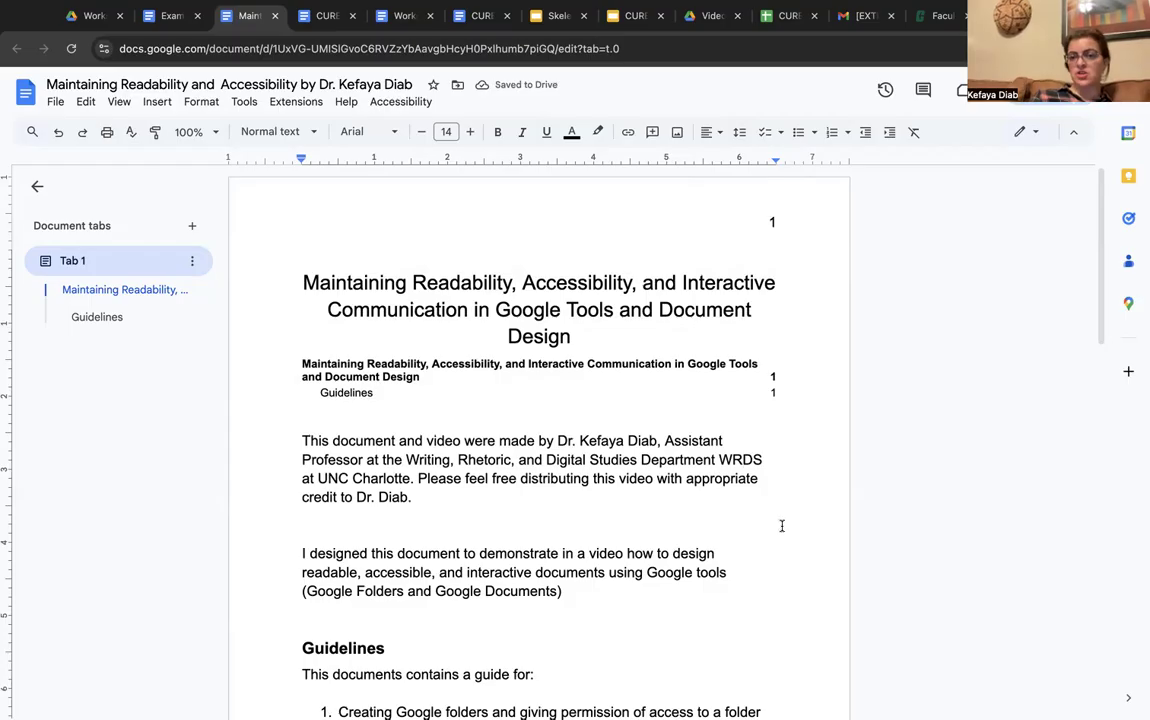
scroll(780, 527, "down", 10)
scroll(782, 526, "down", 3)
scroll(782, 526, "up", 15)
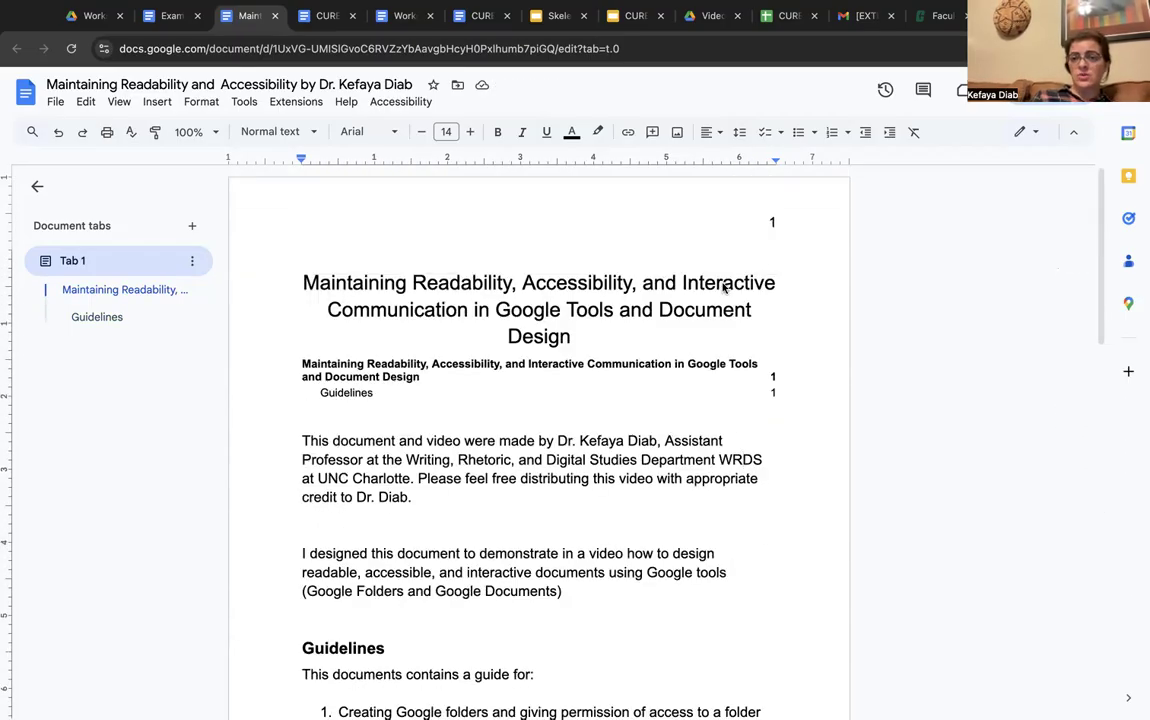
left_click(718, 223)
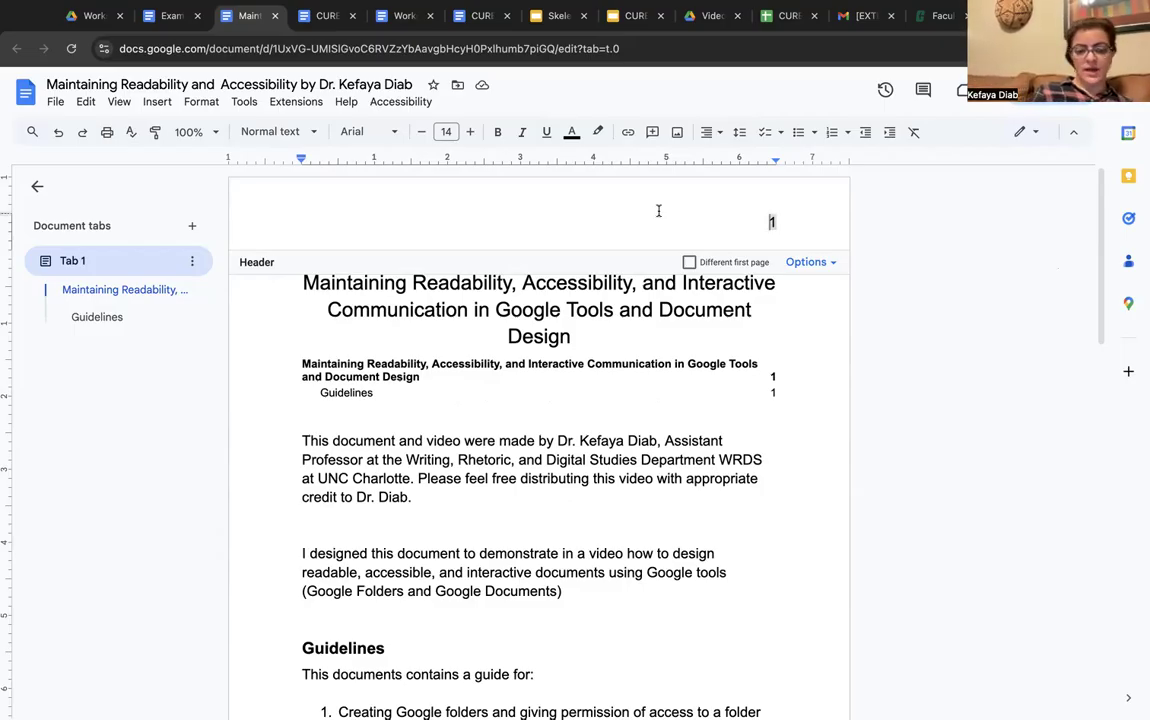
Type the title 'Maintaining Readability and Accessibility' with the author's name before the page number, tabbed apart
key("Left")
type("Maintaining Readbility and Accessibility")
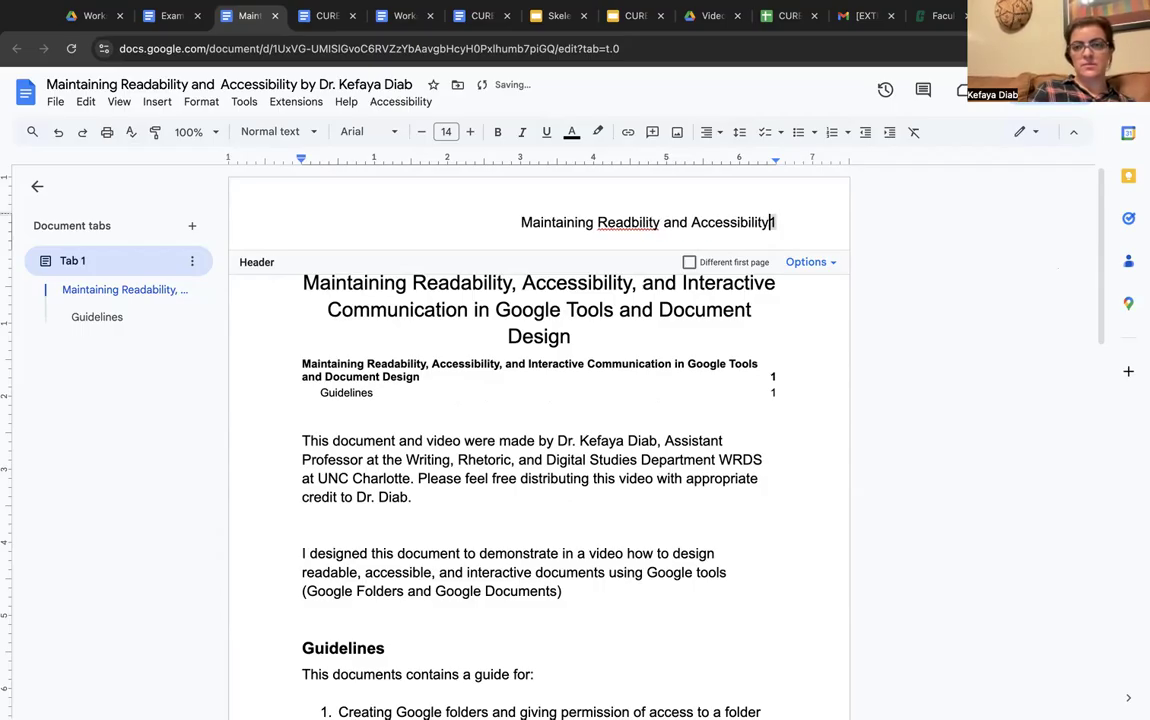
type(" by ")
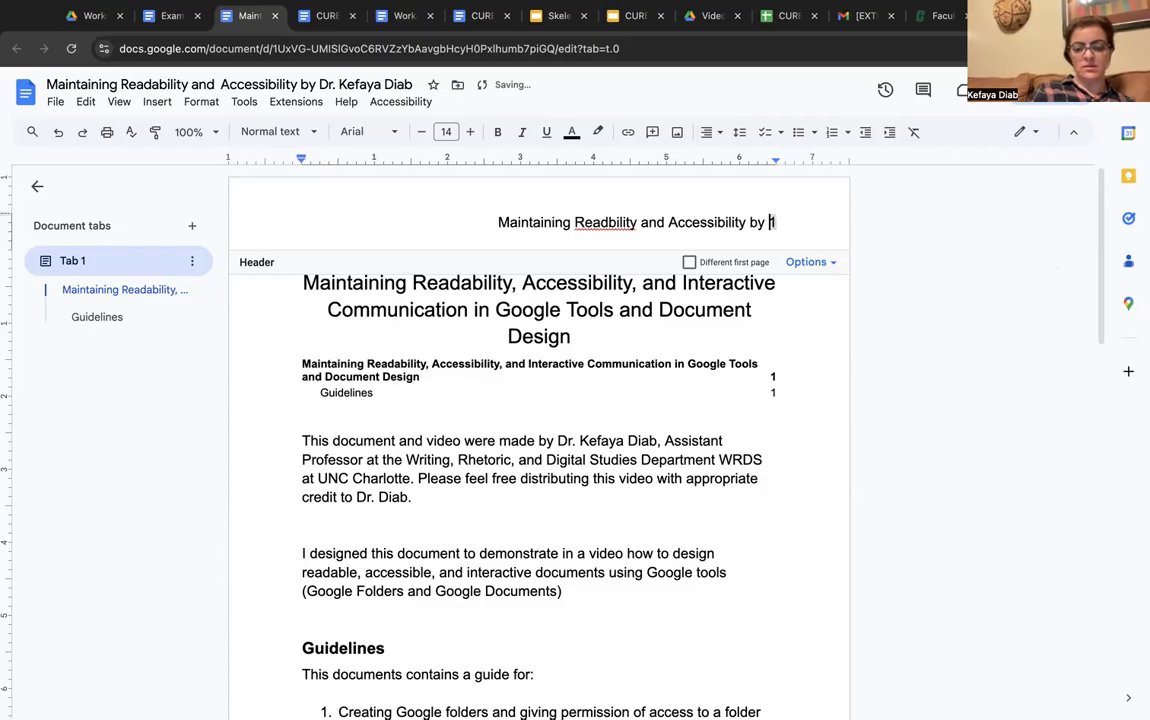
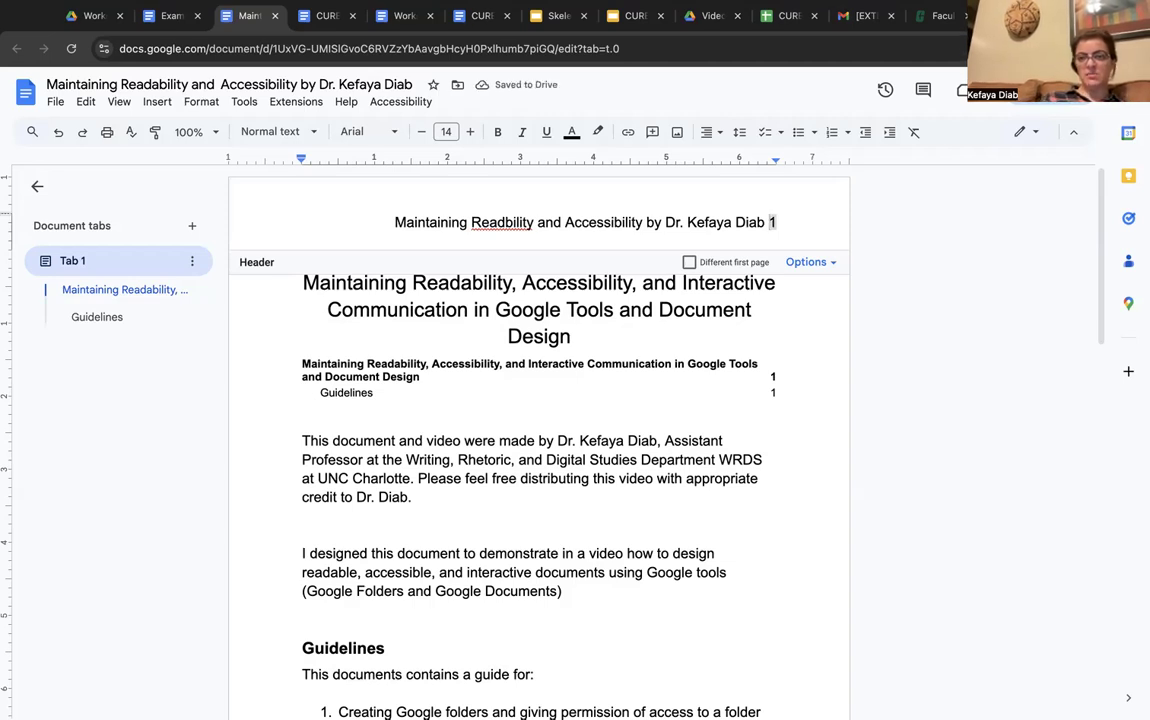
key("Tab")
key("Tab")
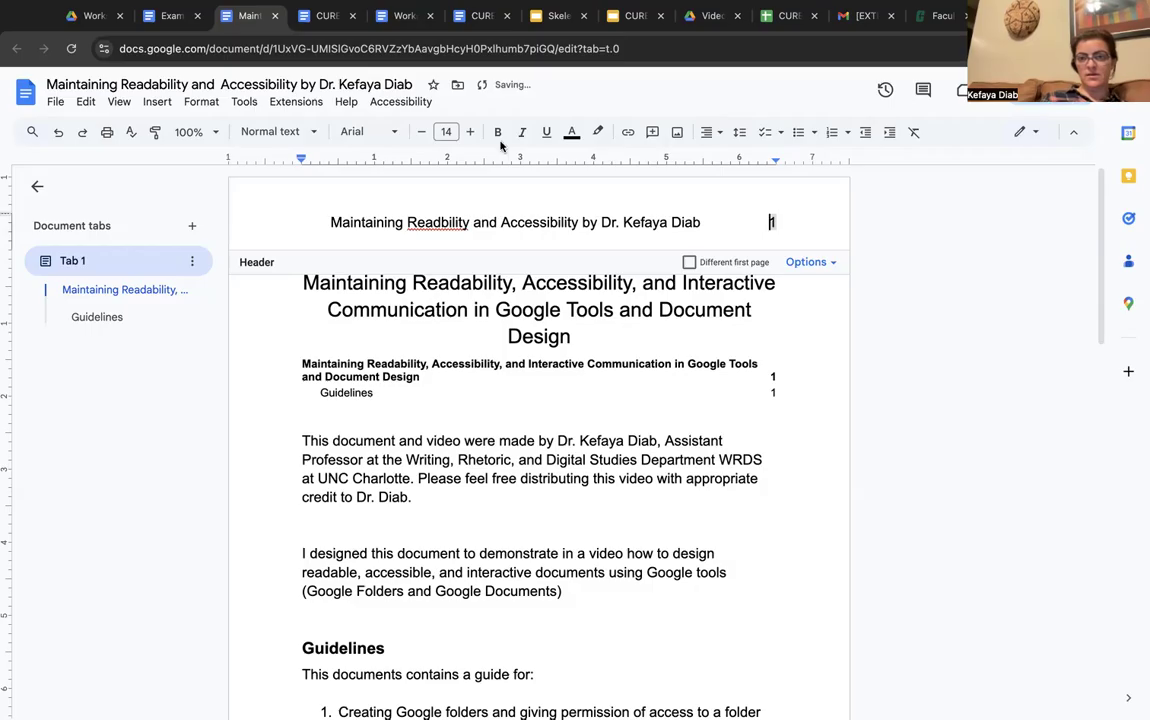
key("Tab")
Correct 'Readbility' to 'Readability', rejoin the page number to the line, and shift the left indent leftward
left_click(421, 222)
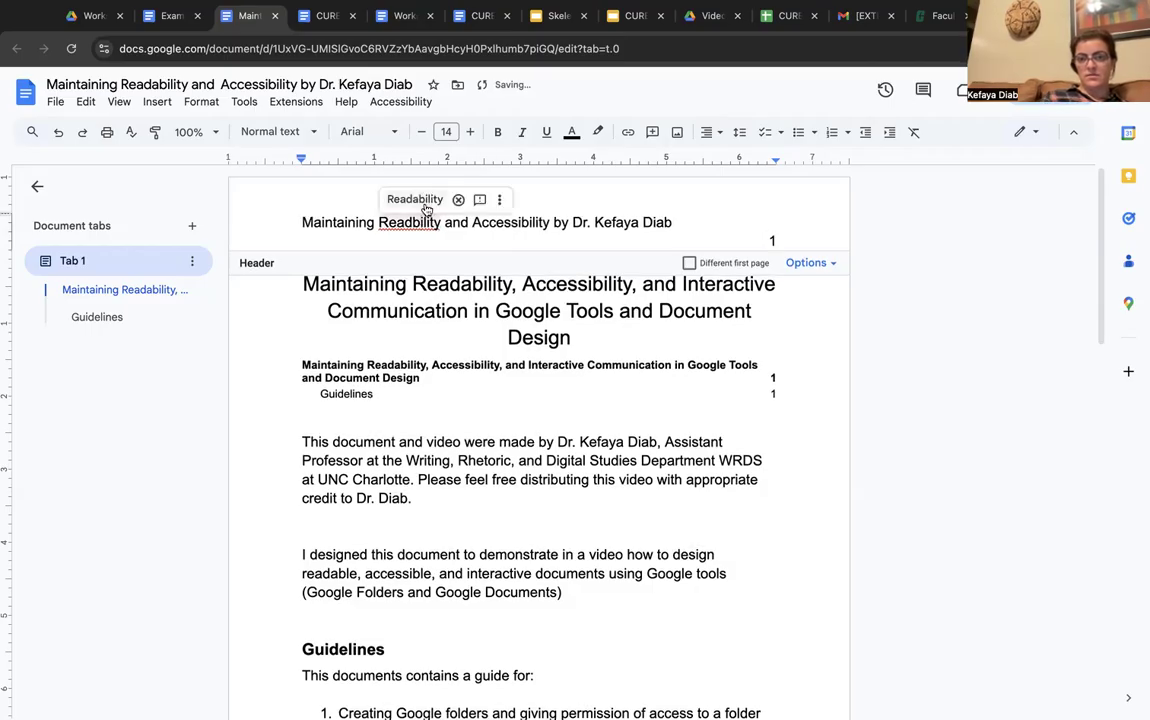
left_click(415, 199)
left_click(757, 227)
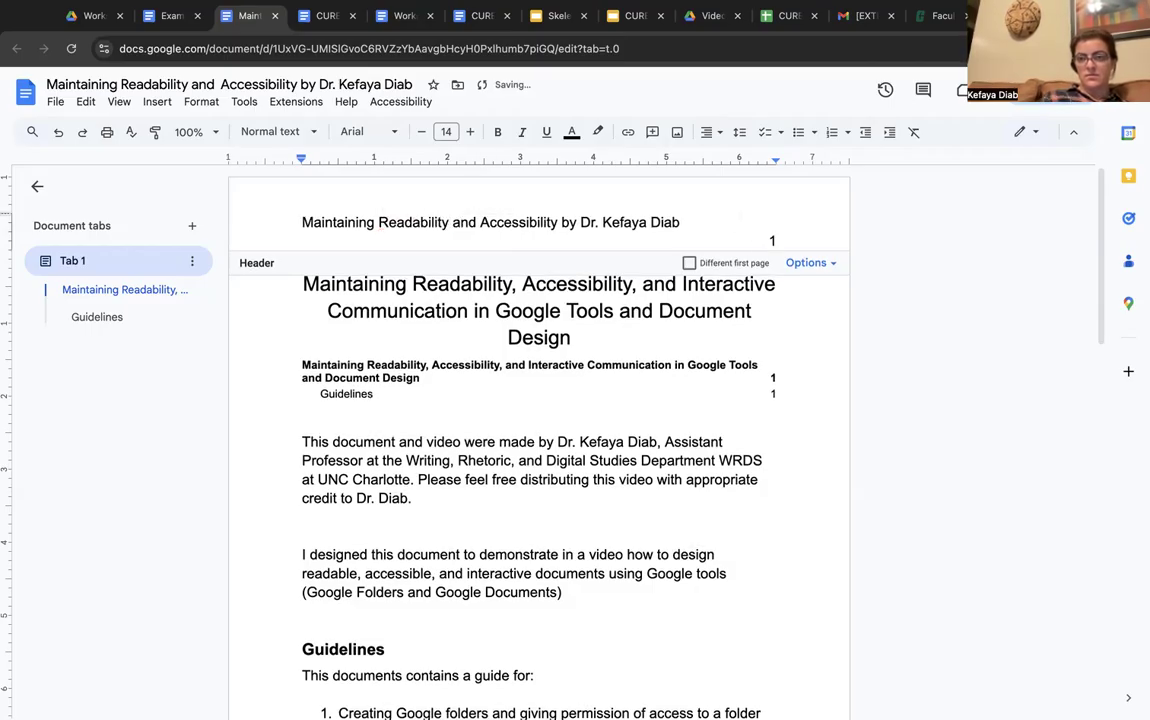
key("BackSpace")
left_click(300, 210)
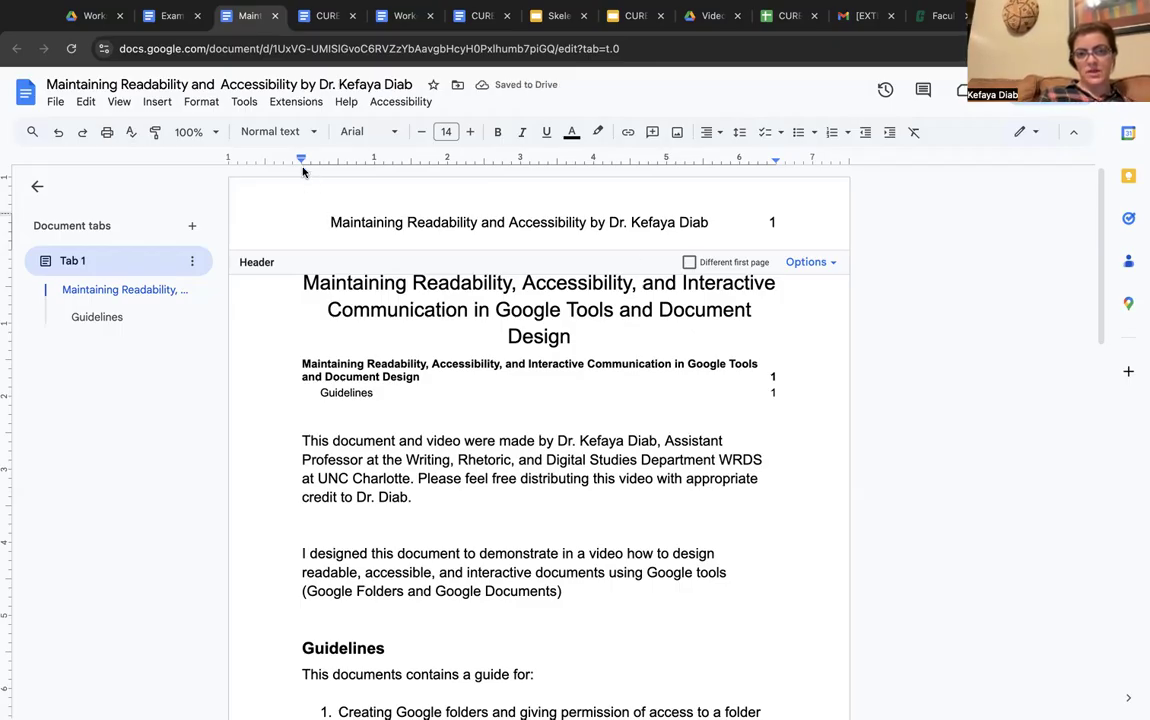
left_click_drag(304, 163, 287, 160)
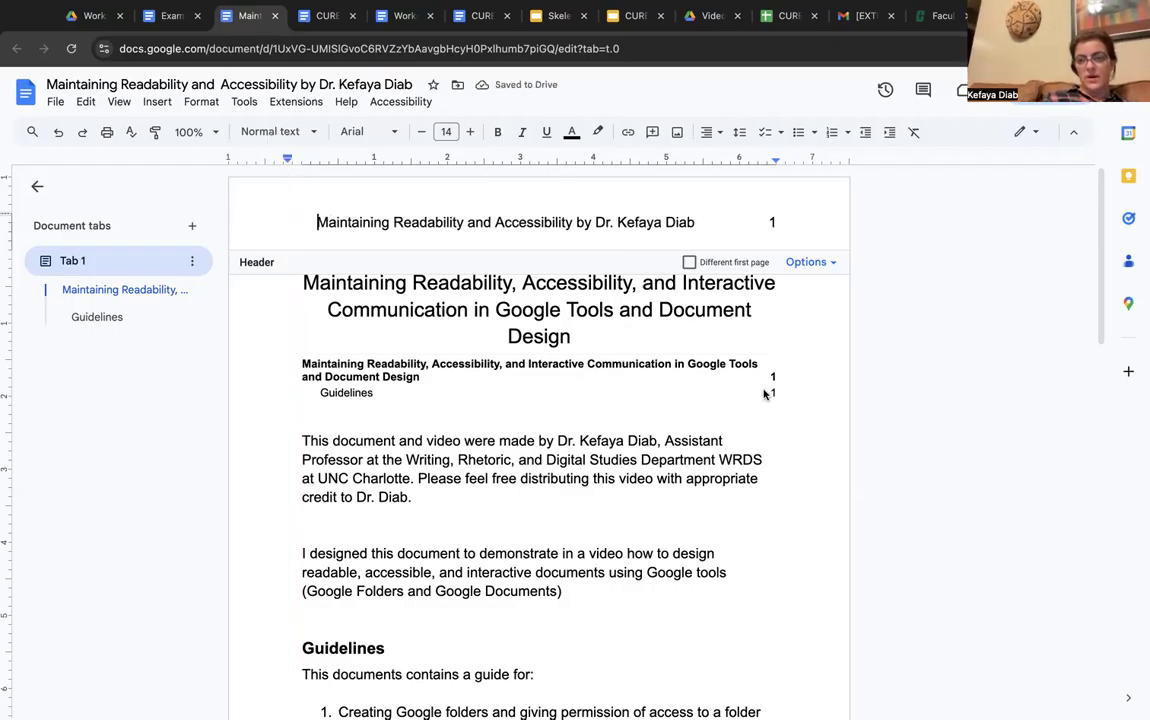
scroll(740, 438, "down", 5)
scroll(738, 441, "down", 7)
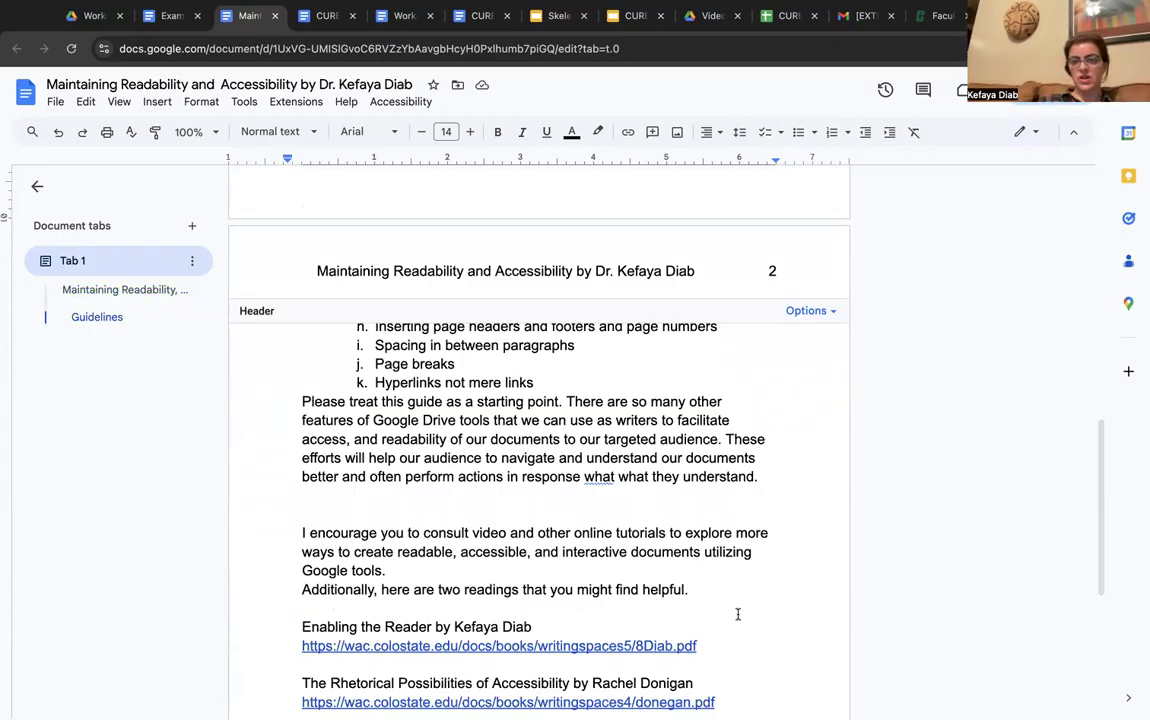
left_click(327, 272)
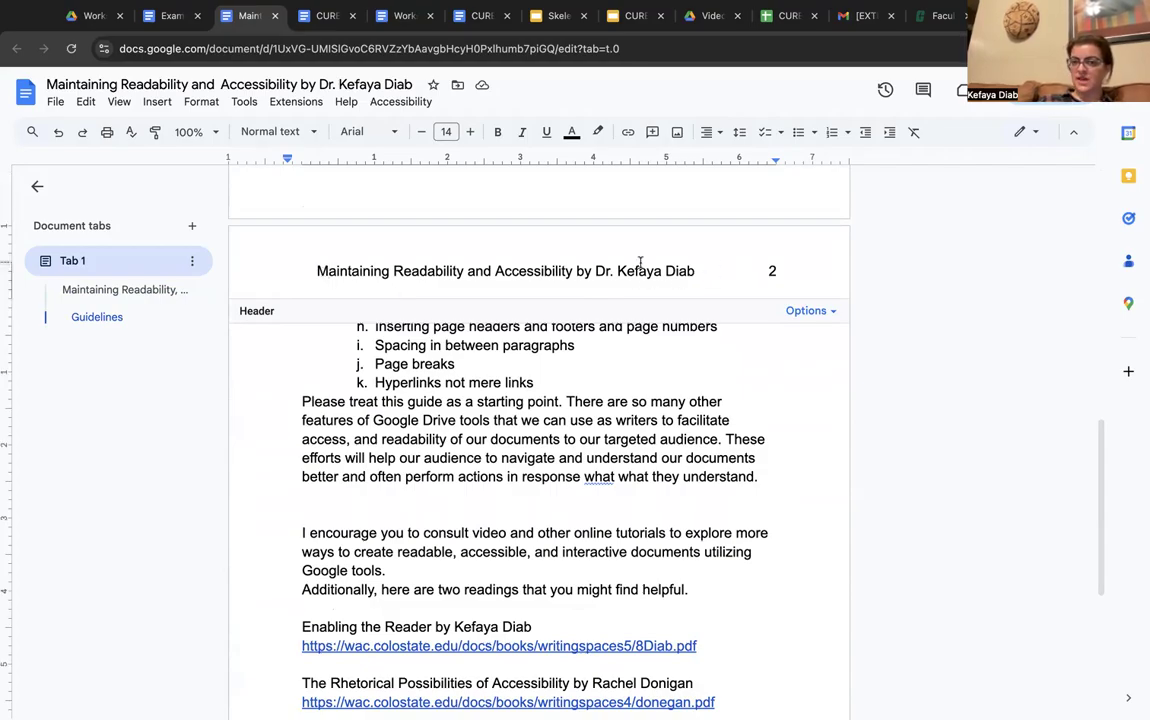
scroll(768, 455, "up", 10)
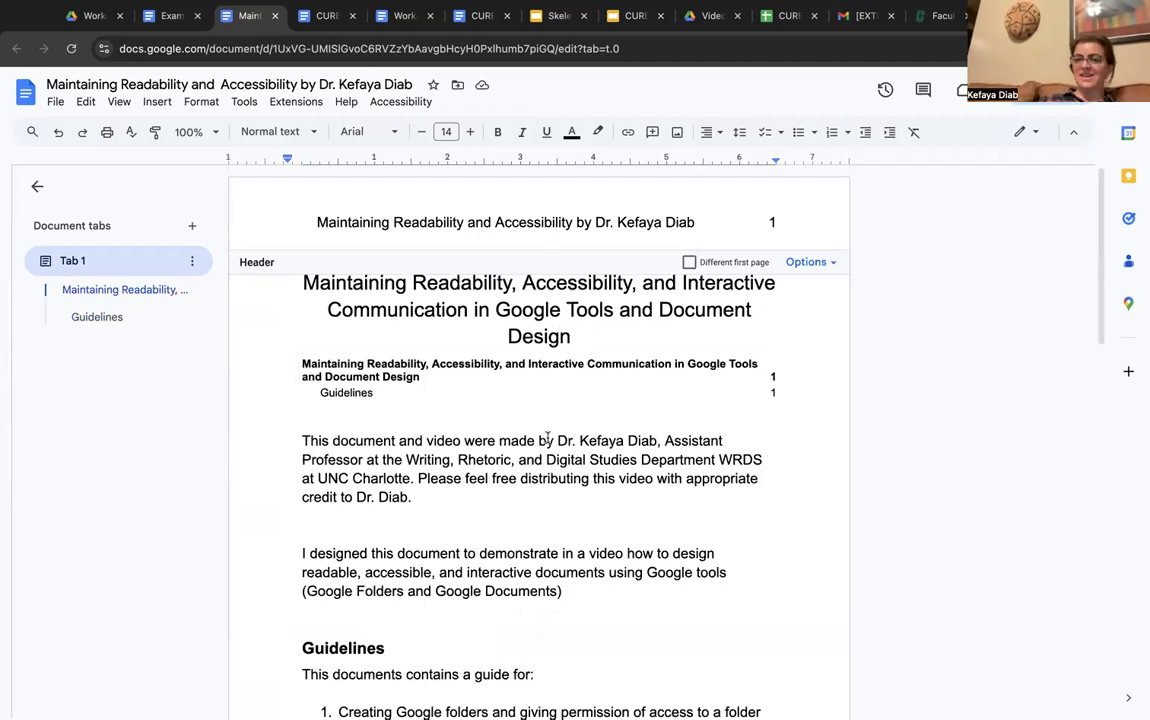
scroll(547, 437, "down", 15)
scroll(547, 437, "up", 5)
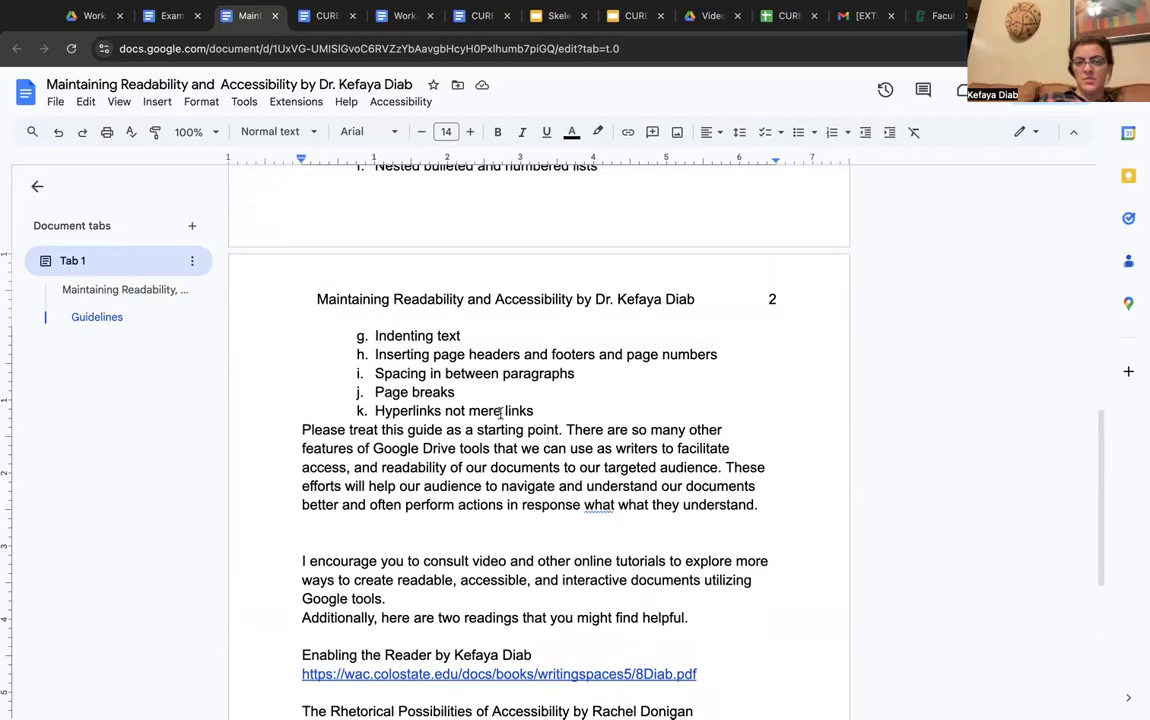
left_click_drag(583, 374, 373, 374)
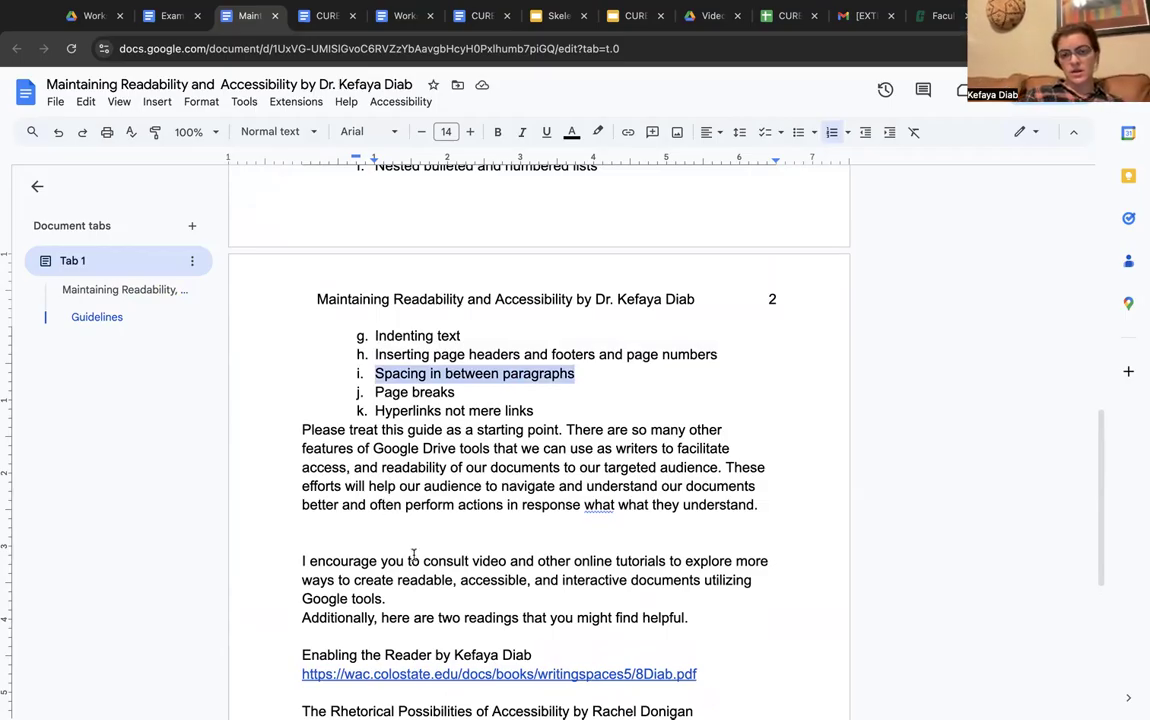
scroll(413, 555, "up", 10)
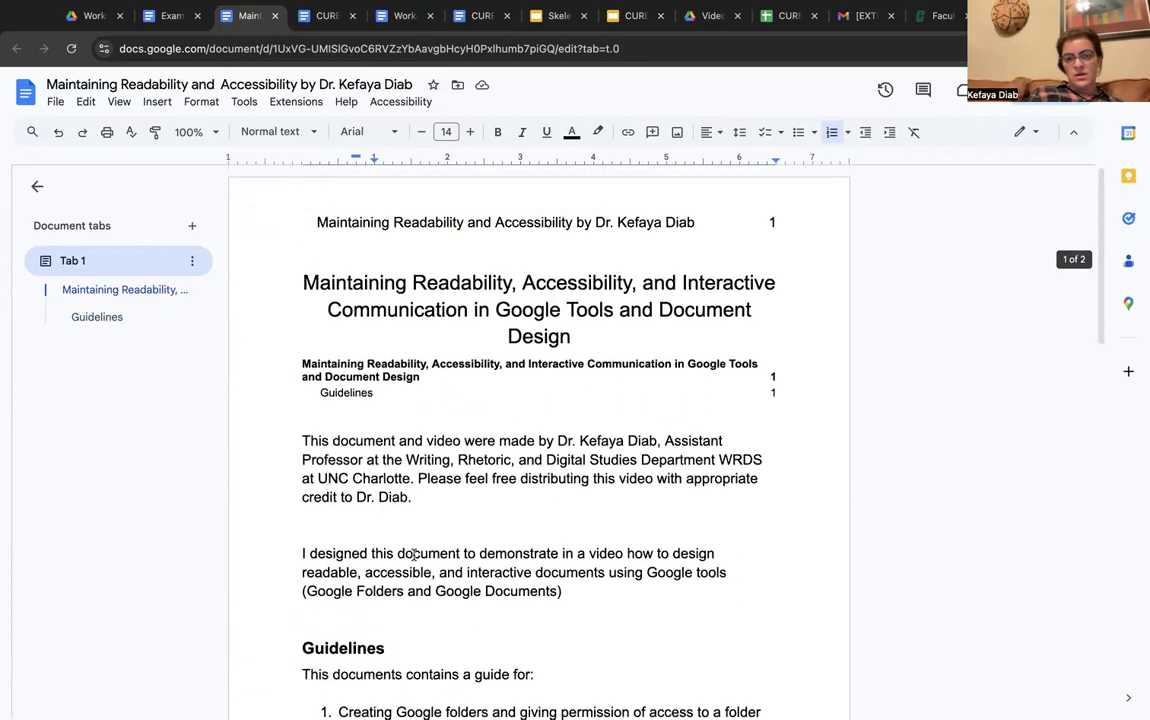
Delete every blank line after the first intro paragraph so the second begins right below it
left_click(348, 523)
key("Return")
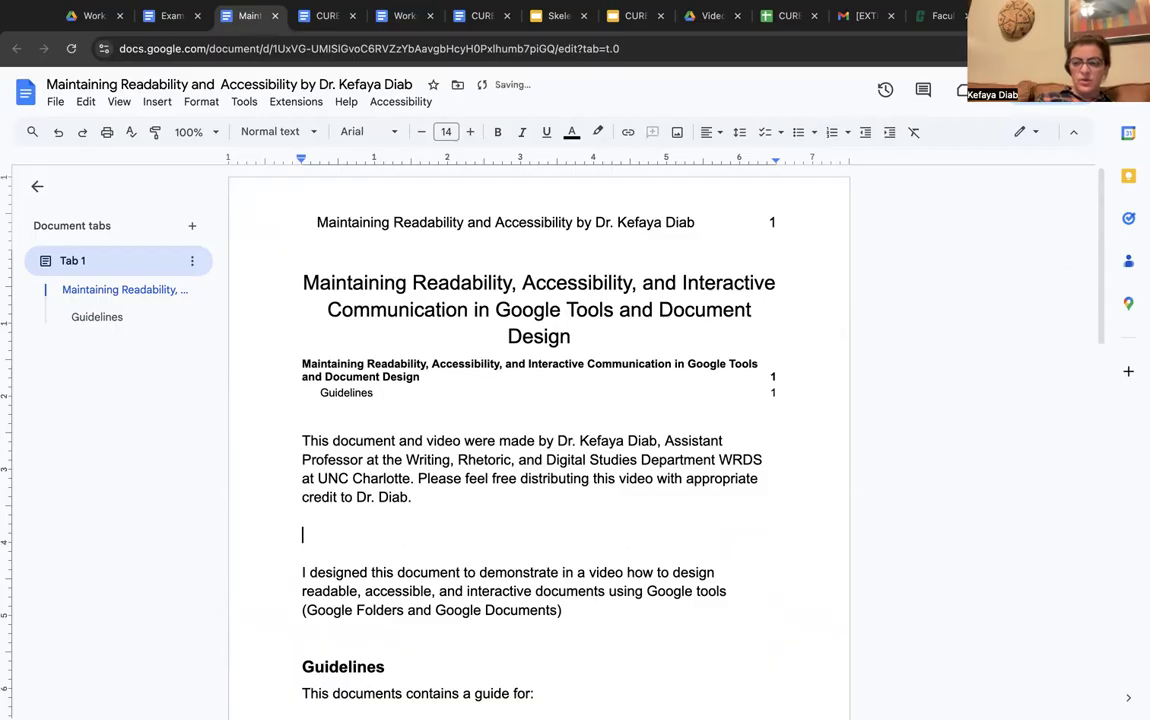
key("Return")
key("Return")
key("Return")
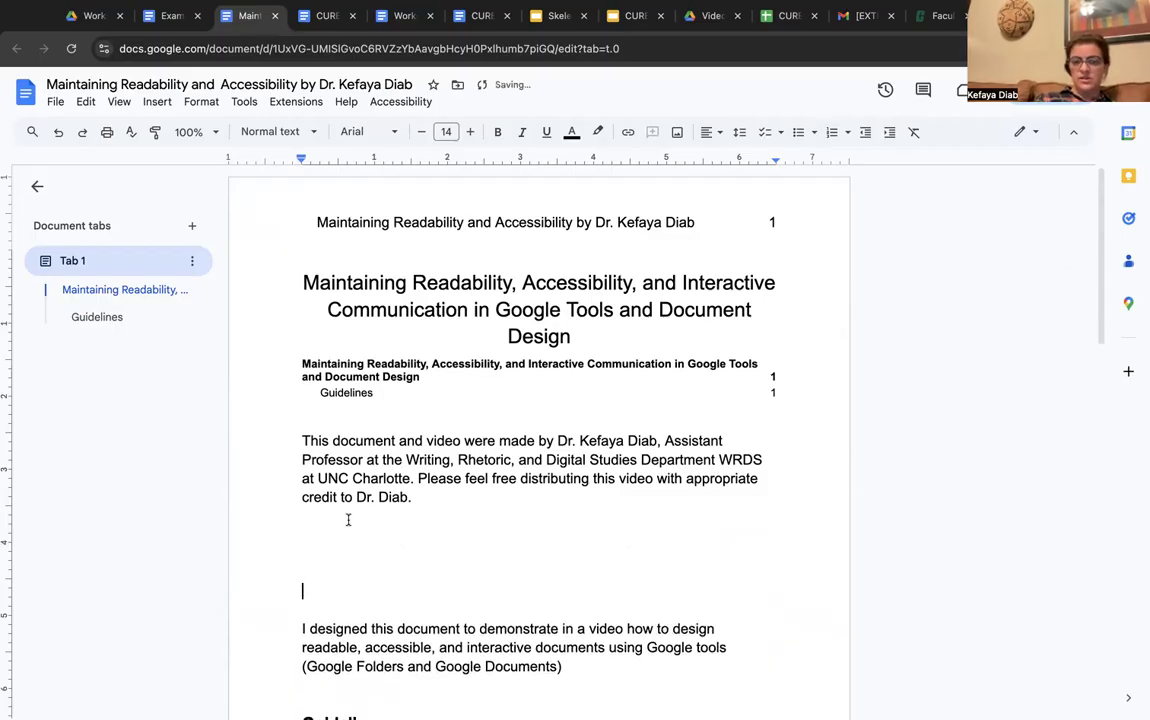
left_click_drag(336, 527, 351, 603)
key("BackSpace")
left_click(303, 515)
key("BackSpace")
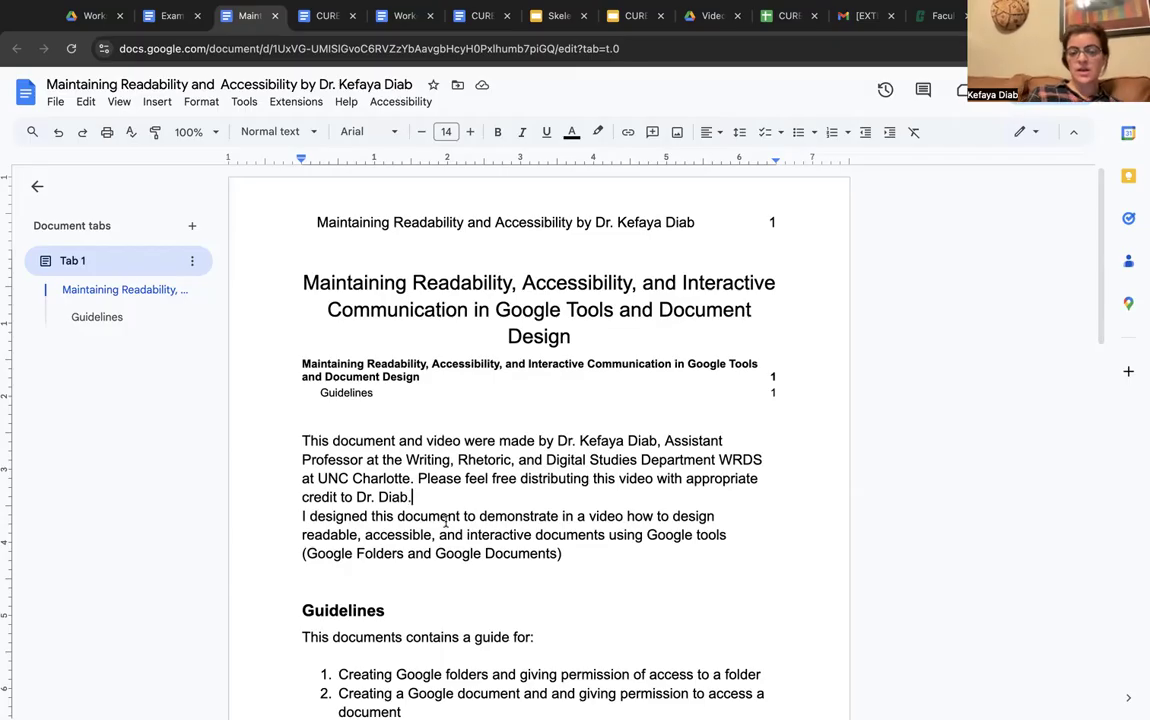
key("Return")
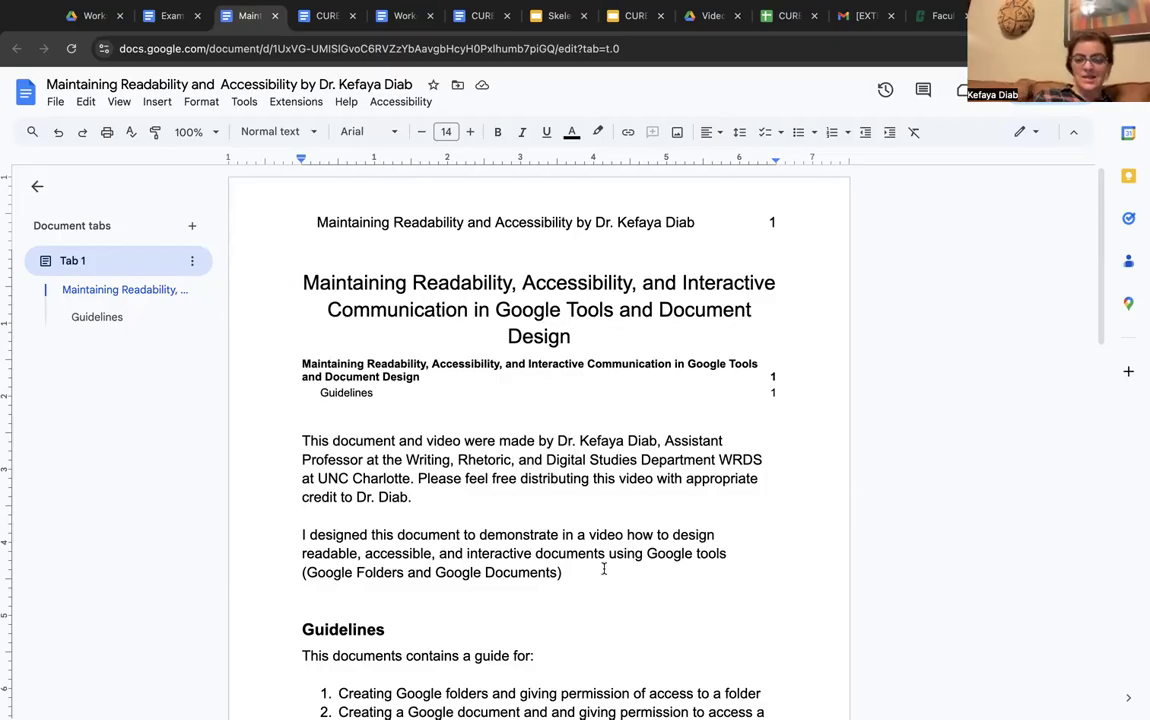
scroll(603, 569, "down", 3)
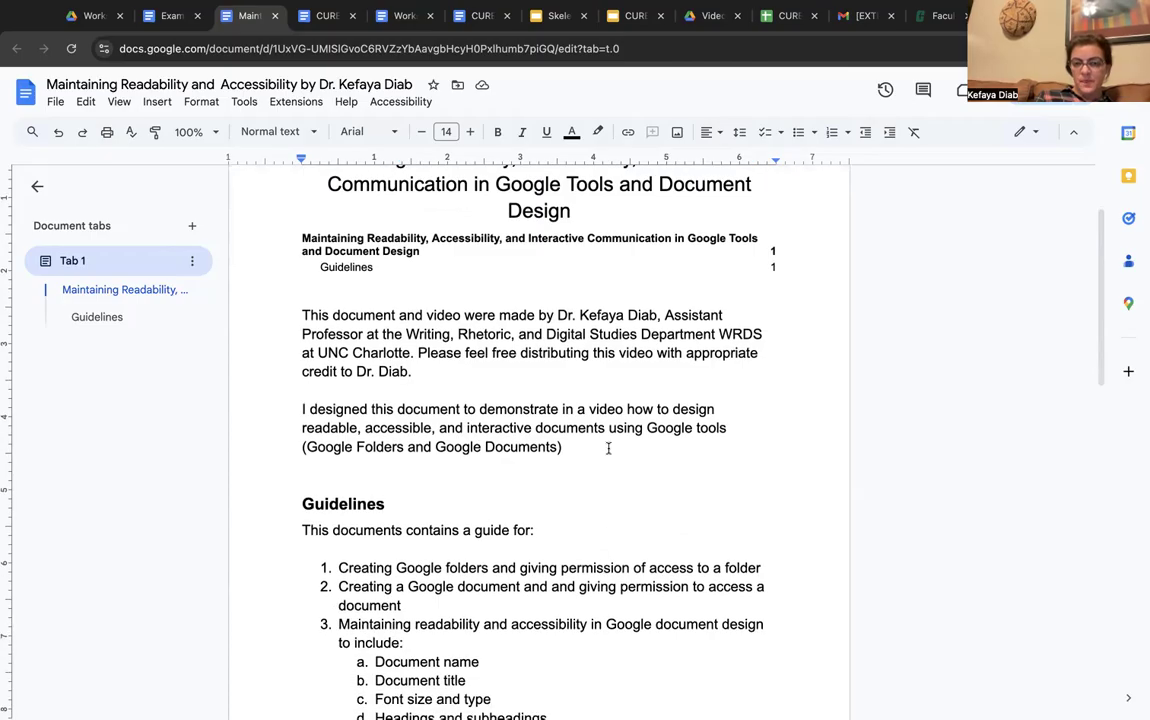
left_click(374, 389)
key("BackSpace")
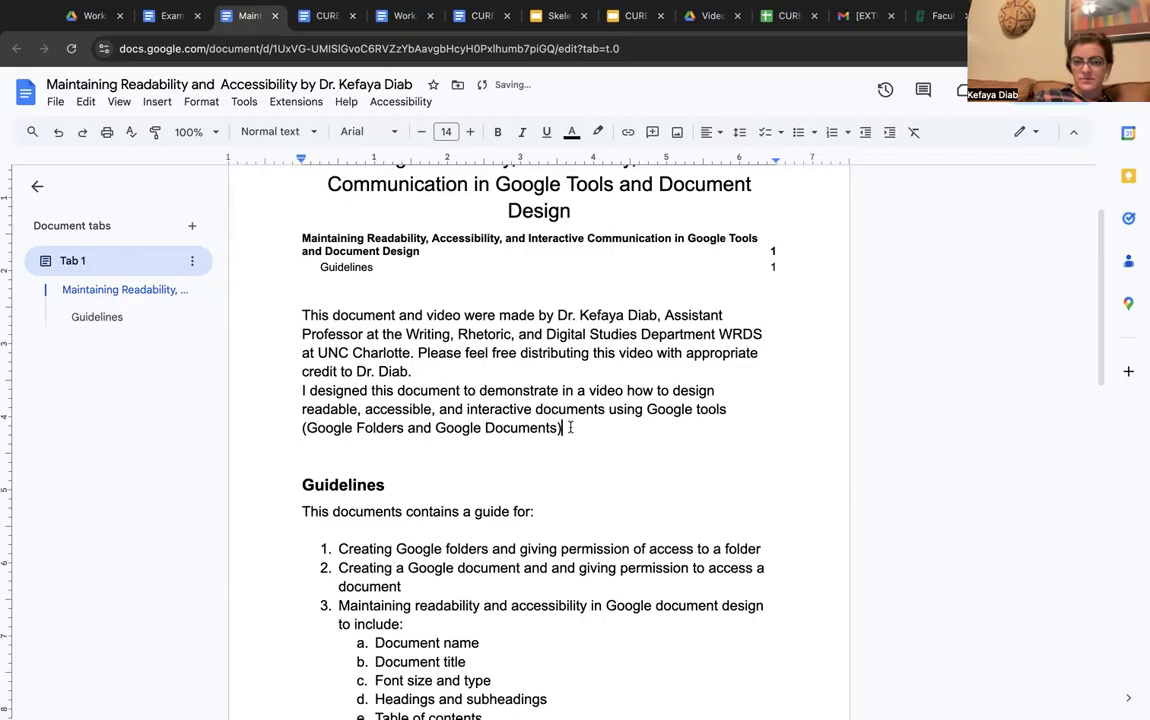
Select both intro paragraphs and try Single, 1.15 and 1.5 line spacing
left_click_drag(564, 428, 299, 318)
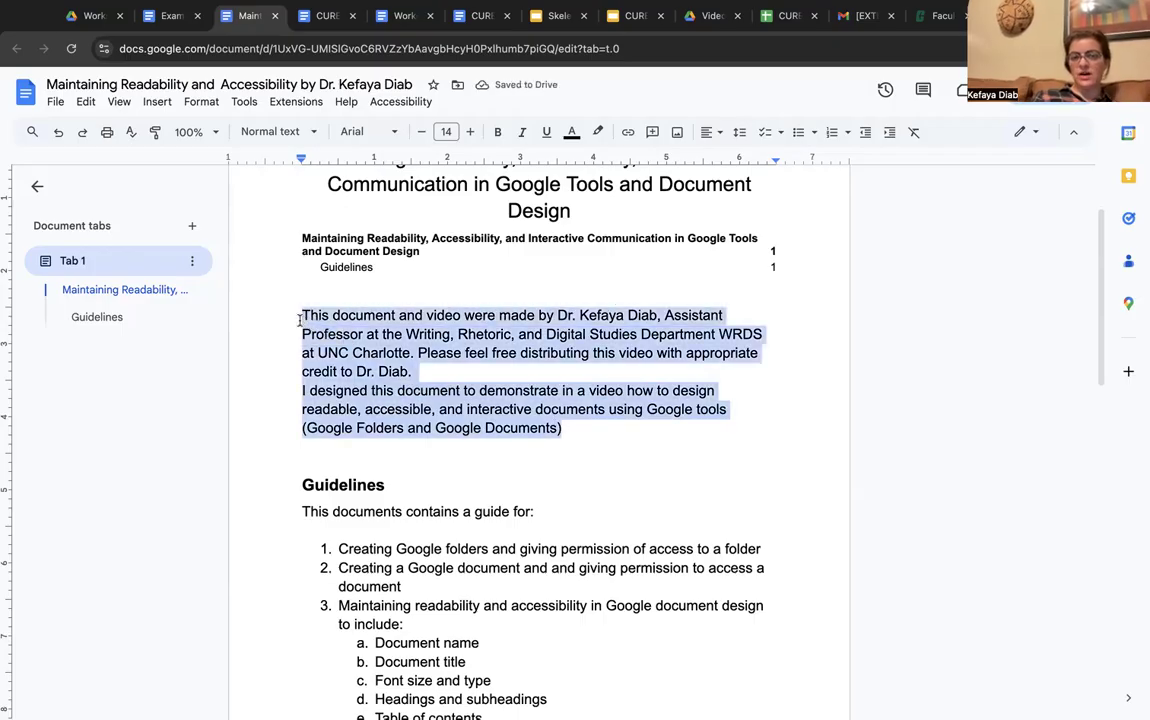
scroll(299, 318, "up", 1)
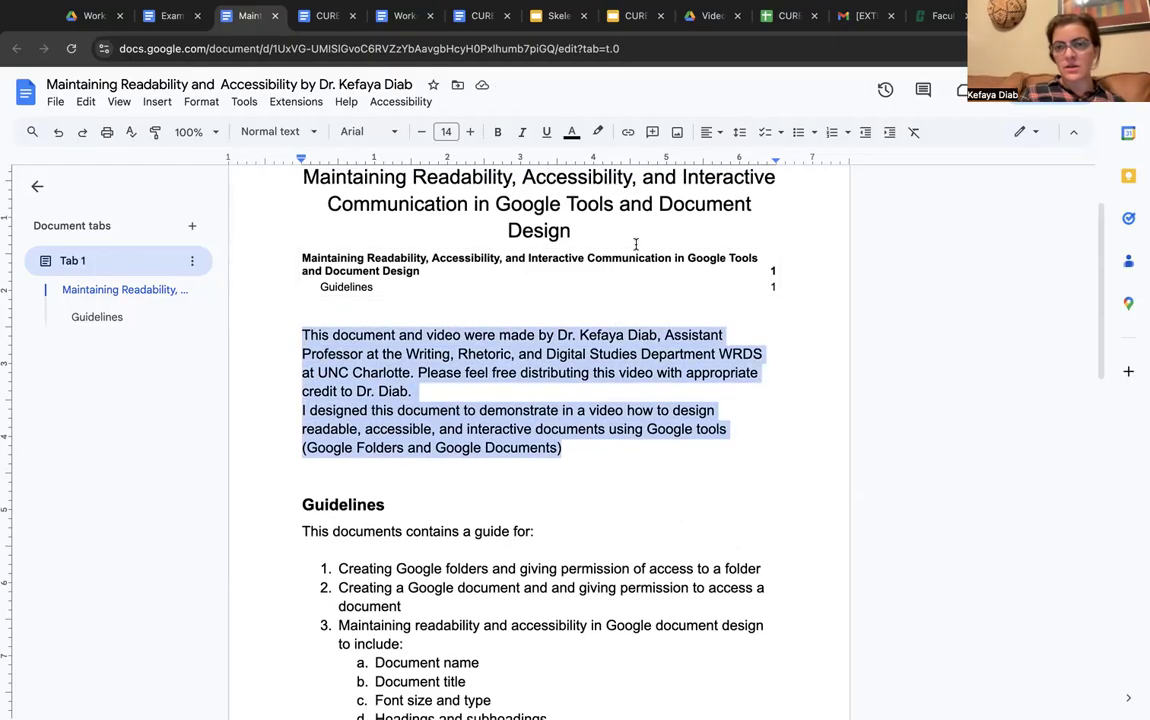
left_click(741, 133)
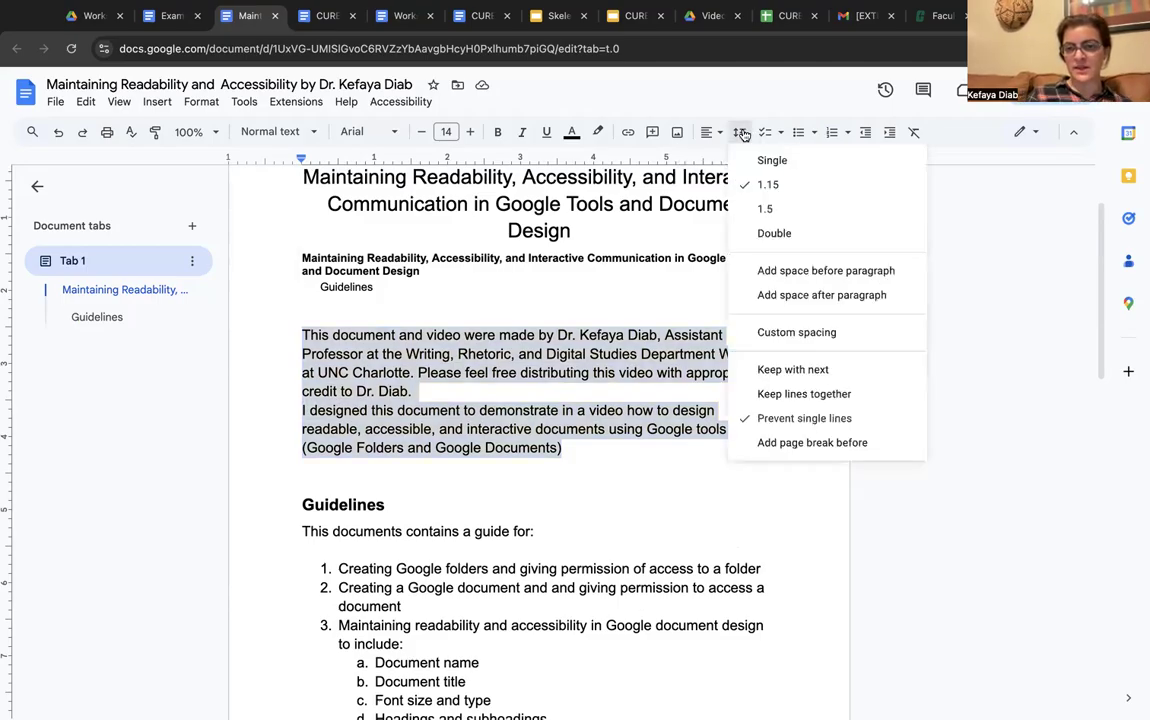
left_click(790, 163)
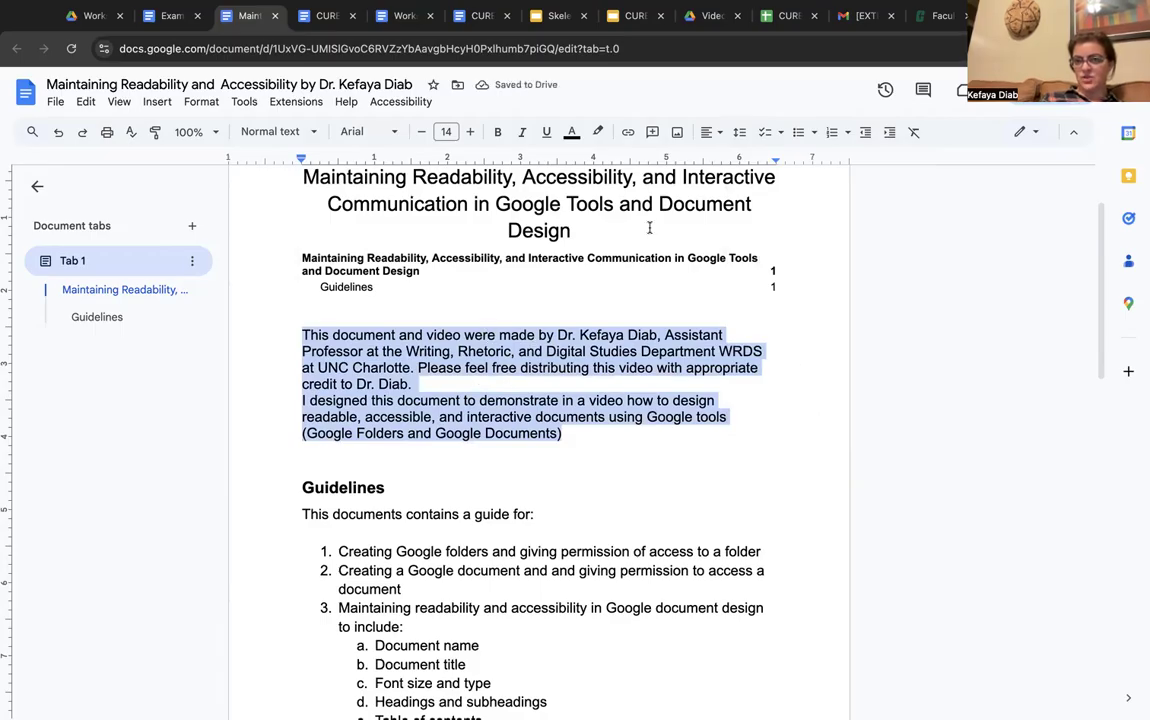
left_click(740, 132)
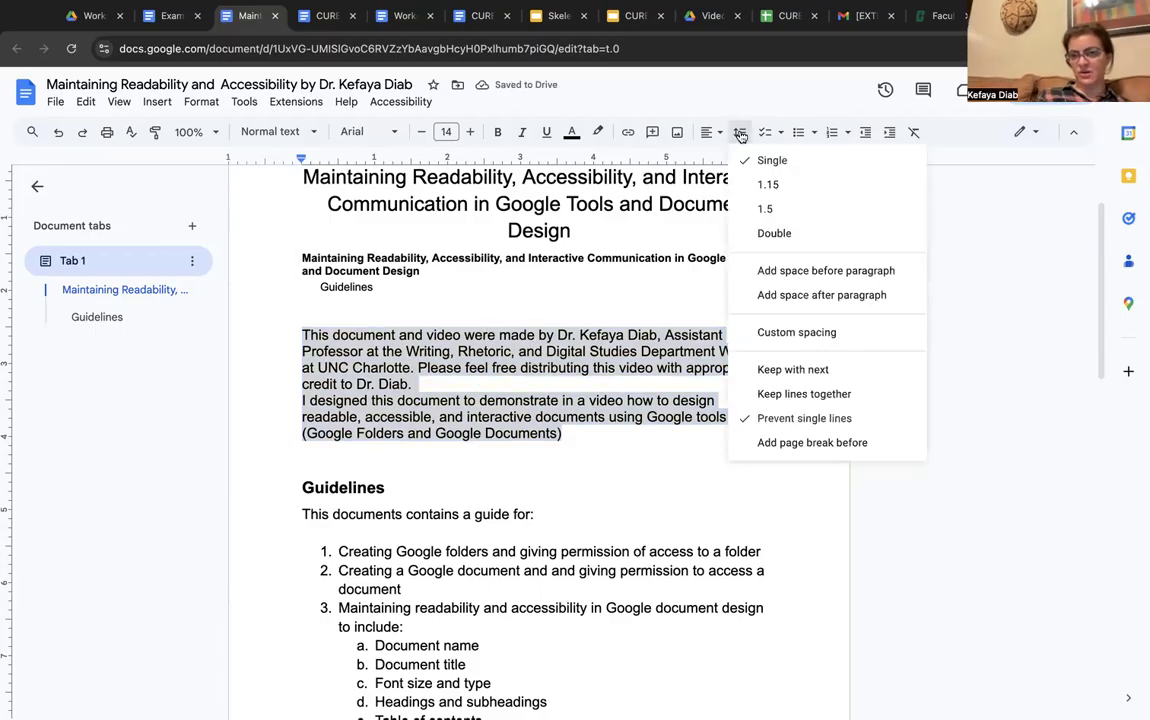
left_click(766, 185)
left_click(743, 132)
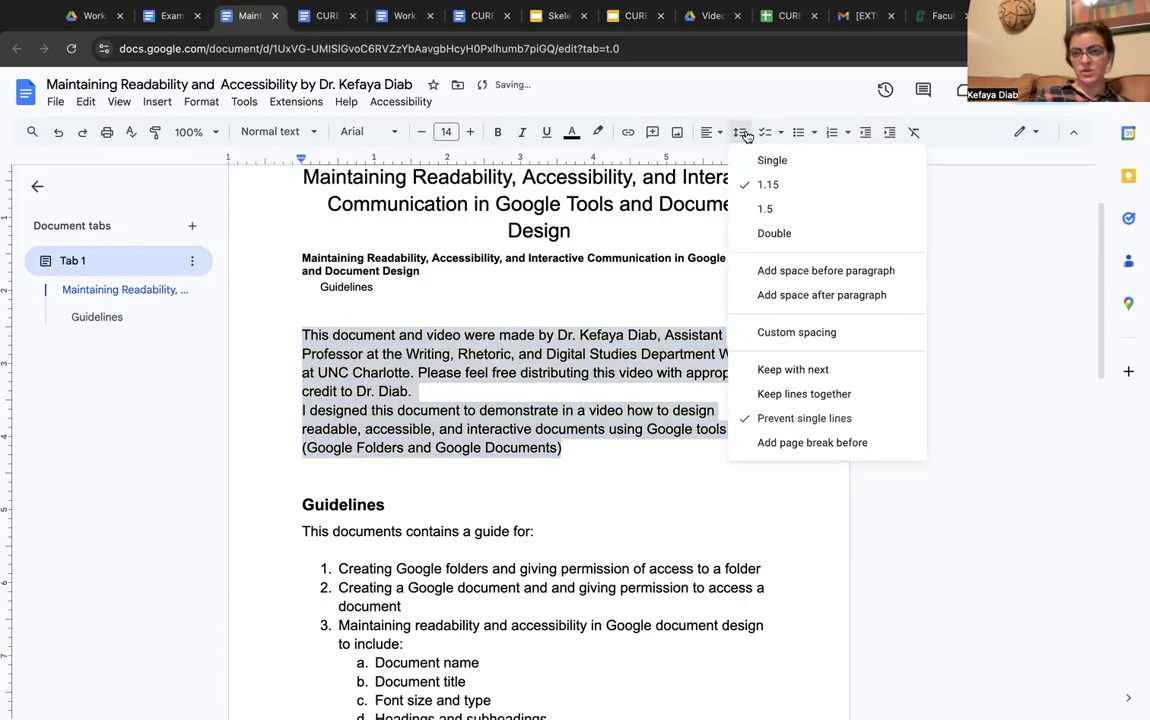
left_click(750, 208)
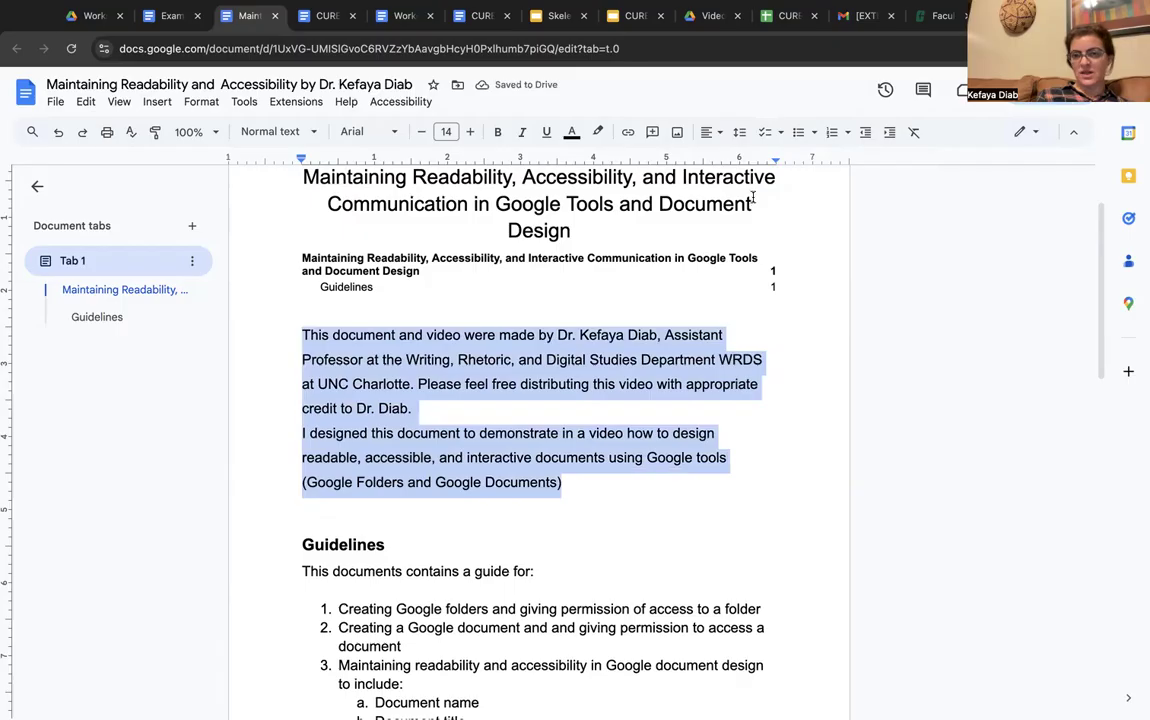
left_click(754, 183)
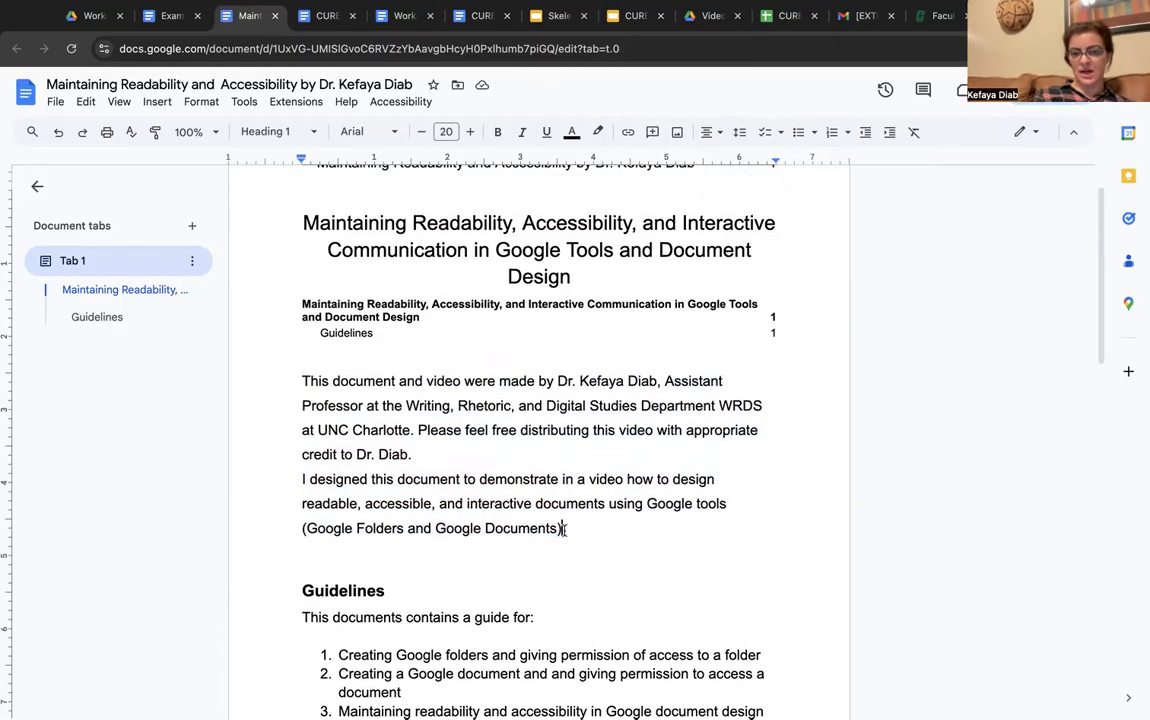
Reselect the intro paragraphs, set 1.15 line spacing, and add space after each paragraph
left_click_drag(564, 530, 298, 382)
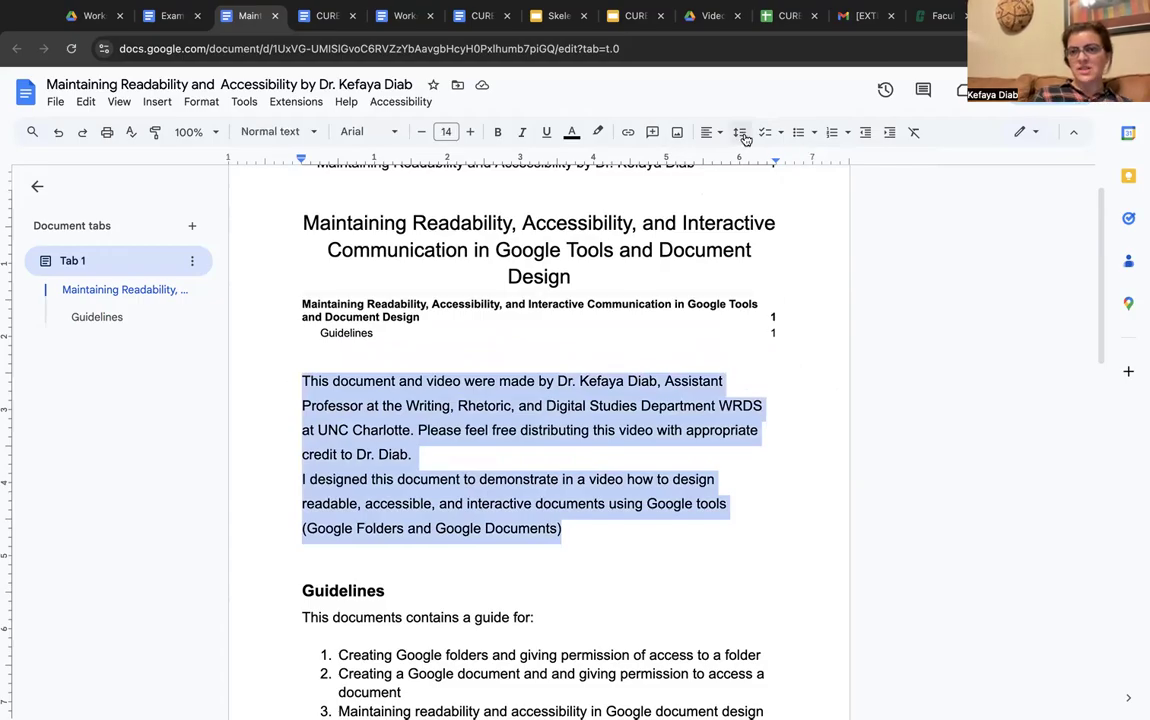
left_click(743, 136)
left_click(760, 187)
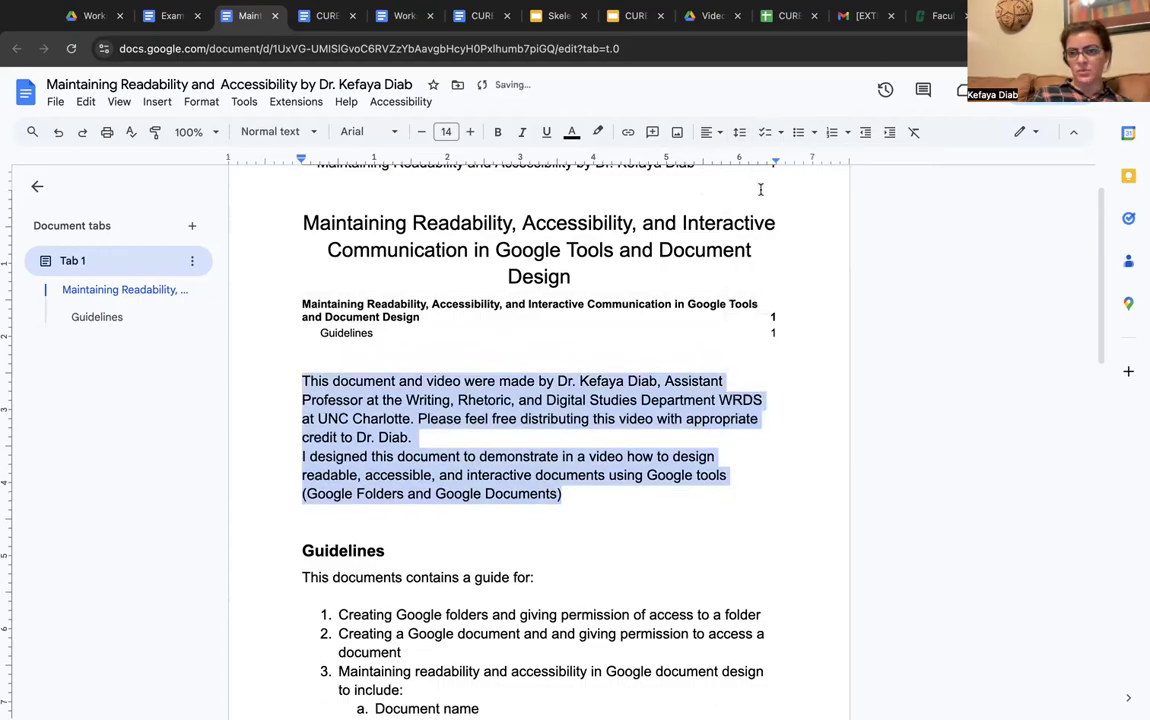
left_click(740, 134)
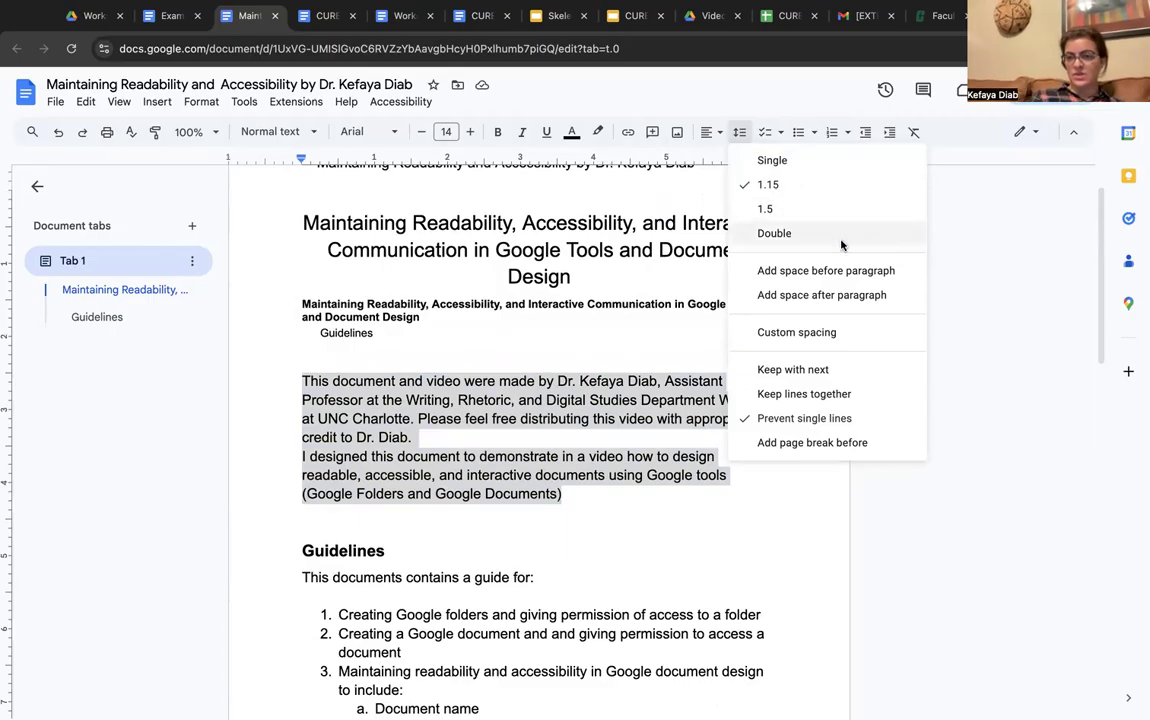
left_click(815, 297)
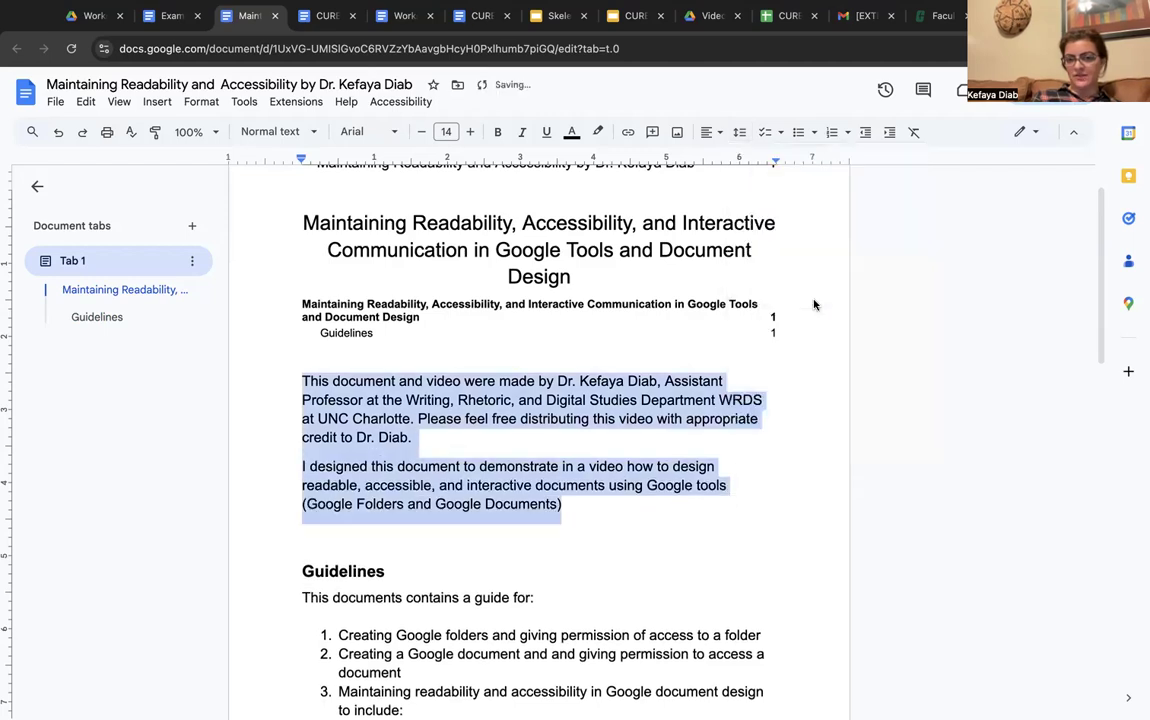
left_click(311, 438)
left_click(383, 542)
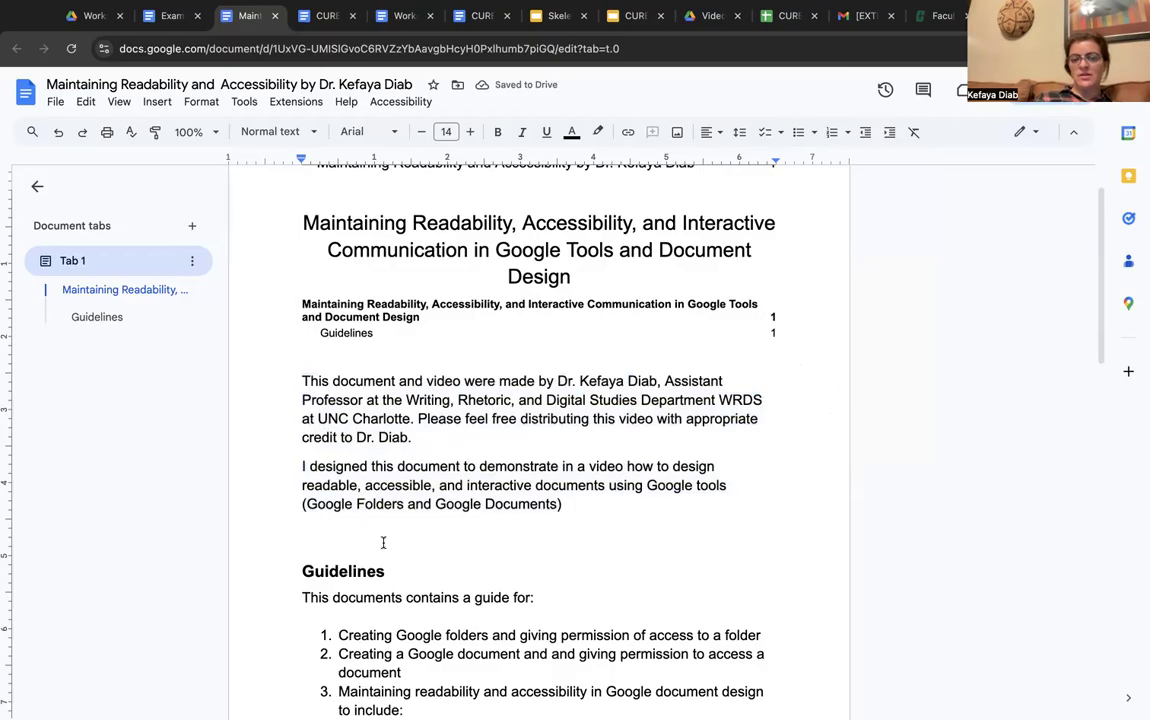
Add space after every paragraph in the whole document
scroll(383, 542, "down", 6)
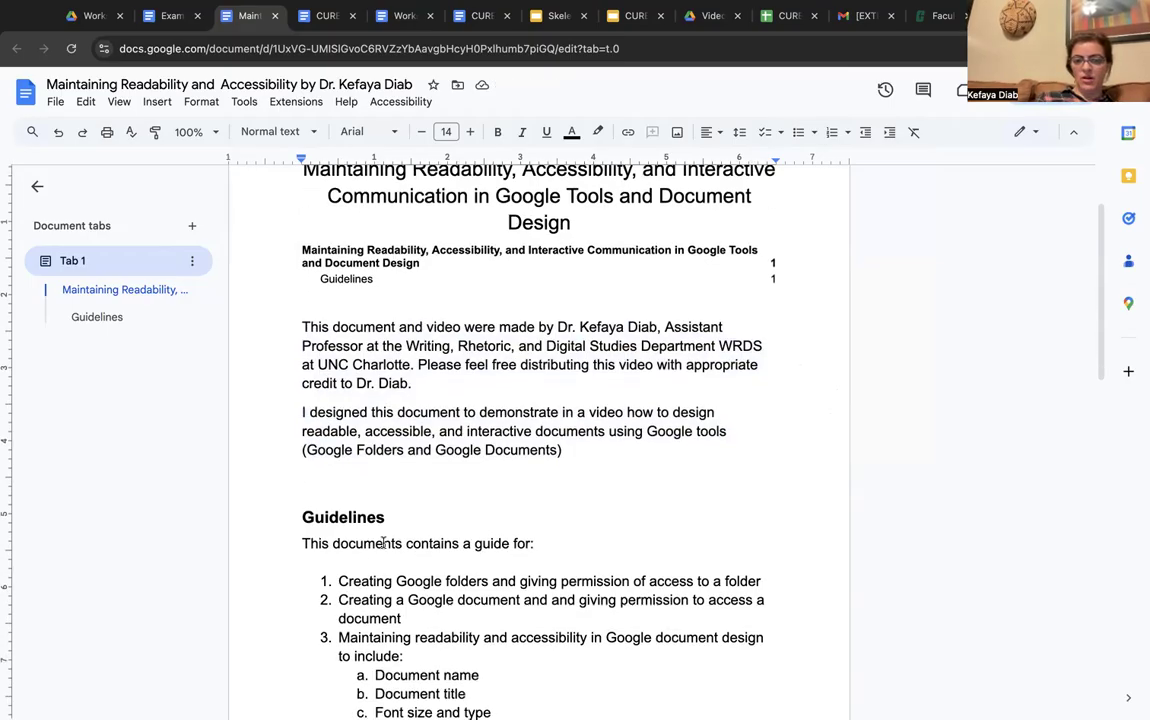
scroll(383, 542, "down", 5)
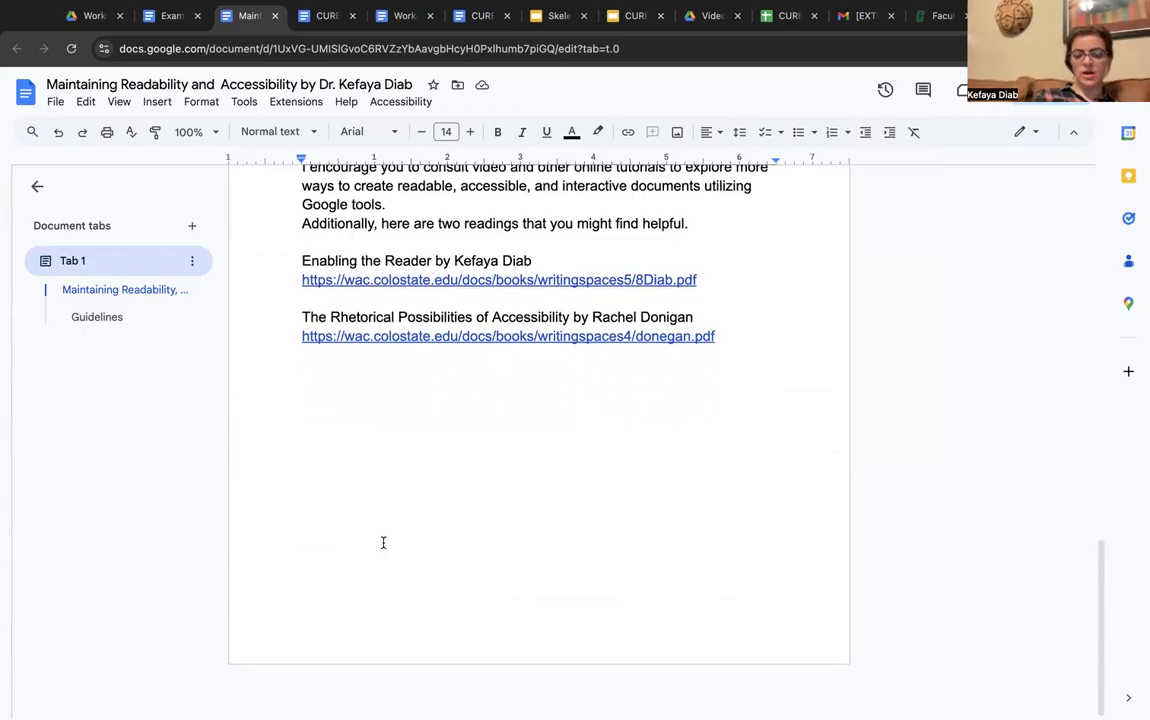
key("super+a")
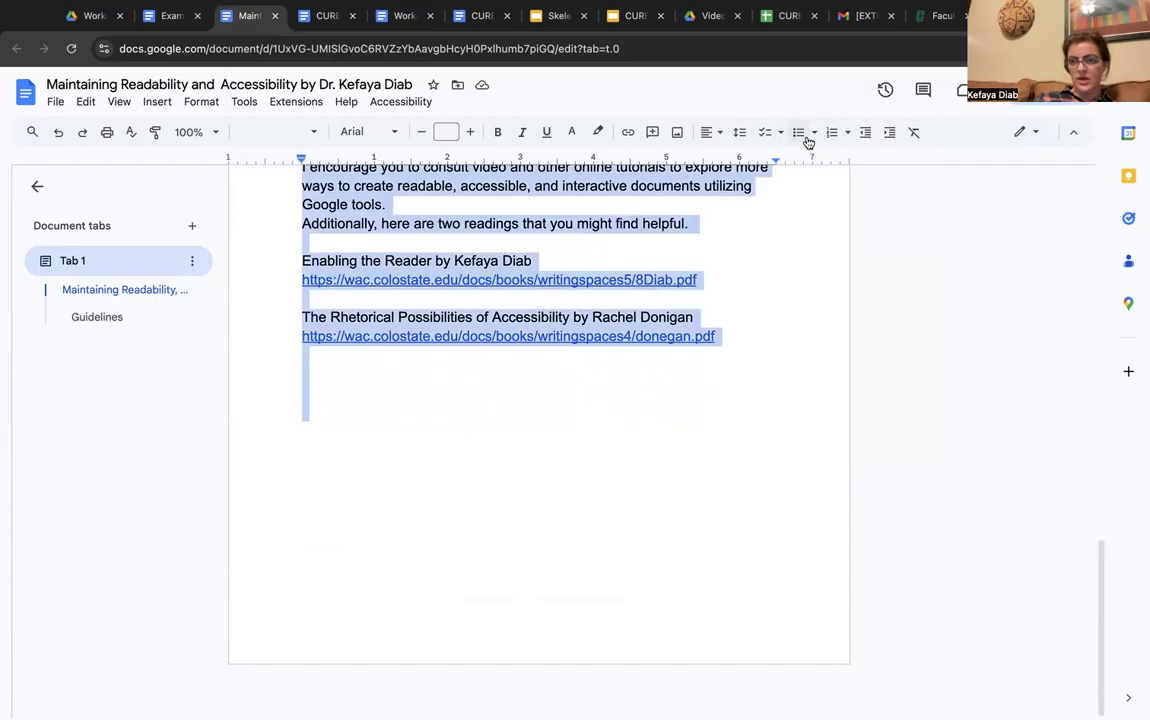
left_click(740, 134)
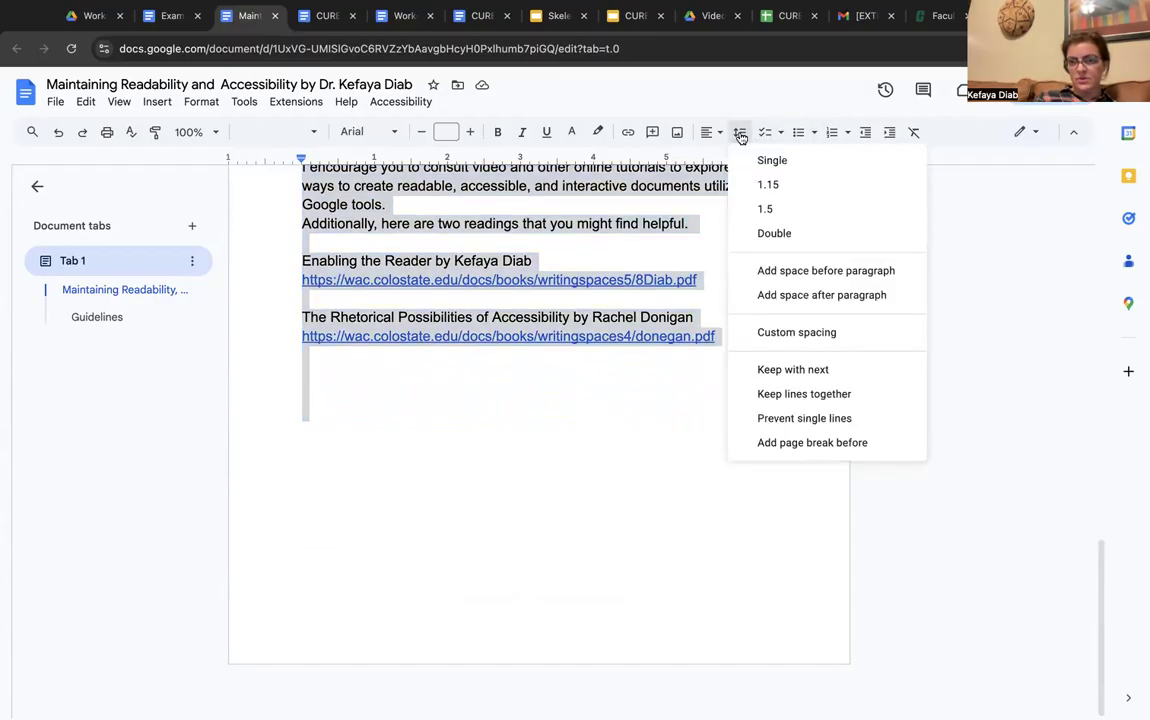
left_click(780, 295)
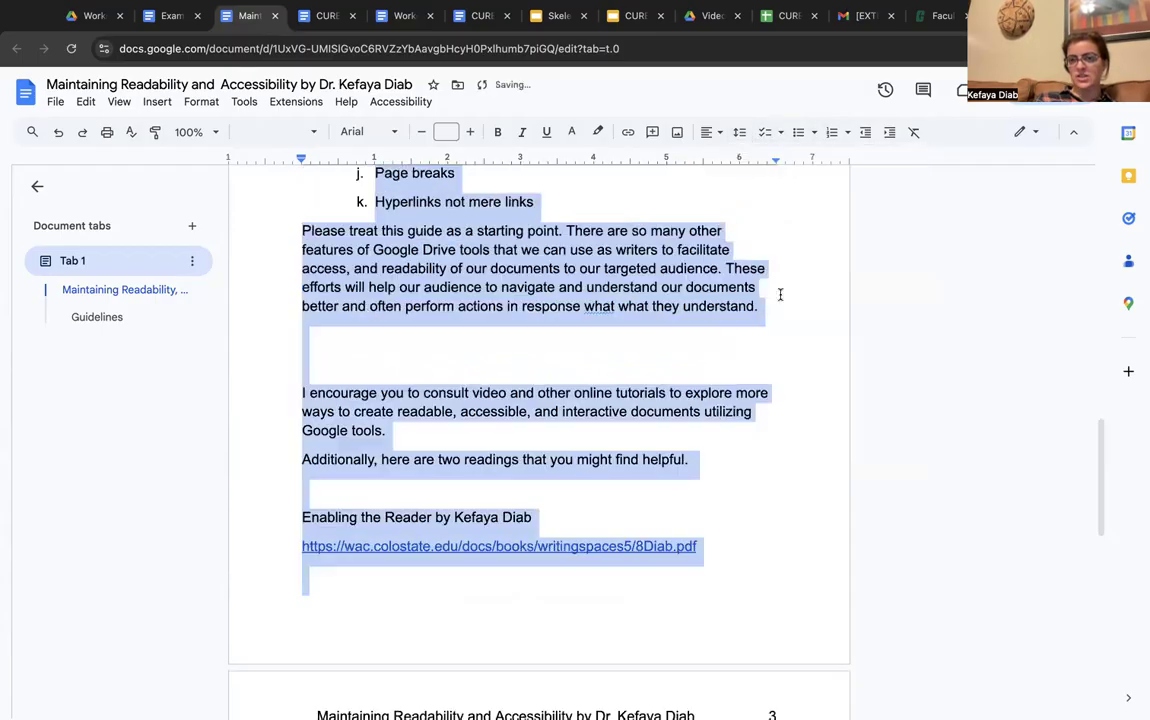
left_click(328, 328)
Delete the blank lines above 'I encourage…', 'Enabling the Reader' and the second reading title
left_click_drag(304, 329, 309, 358)
key("BackSpace")
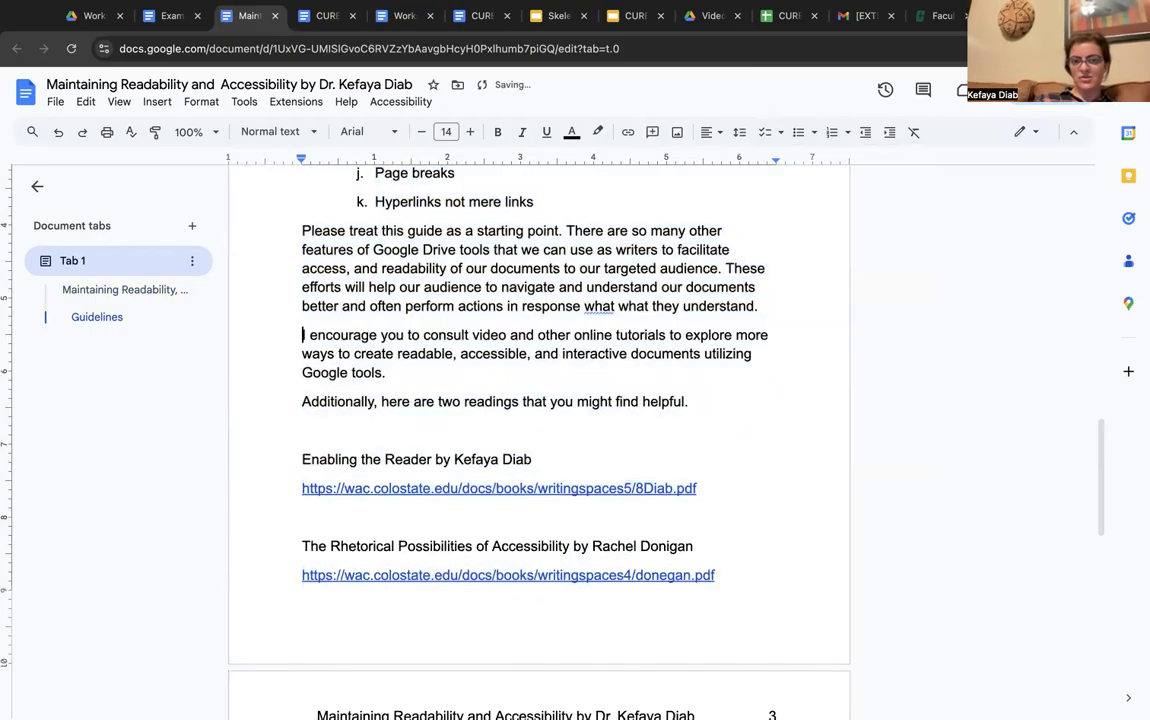
left_click(304, 430)
key("Delete")
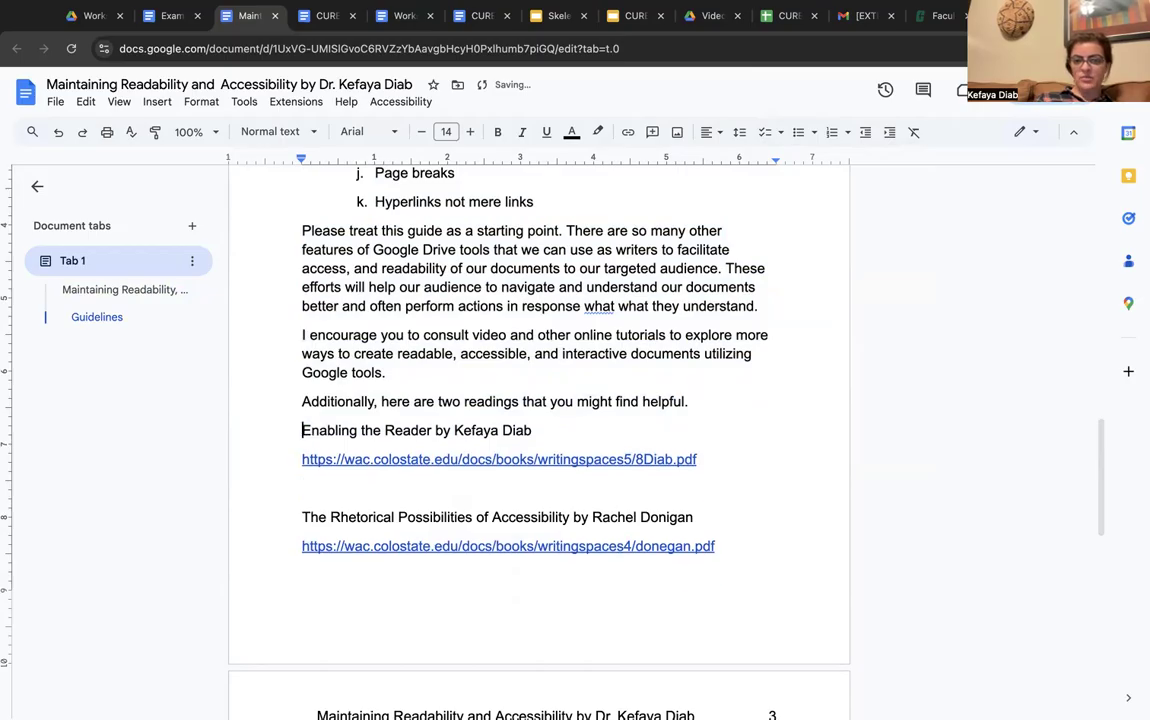
left_click(308, 488)
key("Delete")
scroll(540, 440, "down", 4)
scroll(540, 440, "up", 8)
scroll(284, 447, "up", 6)
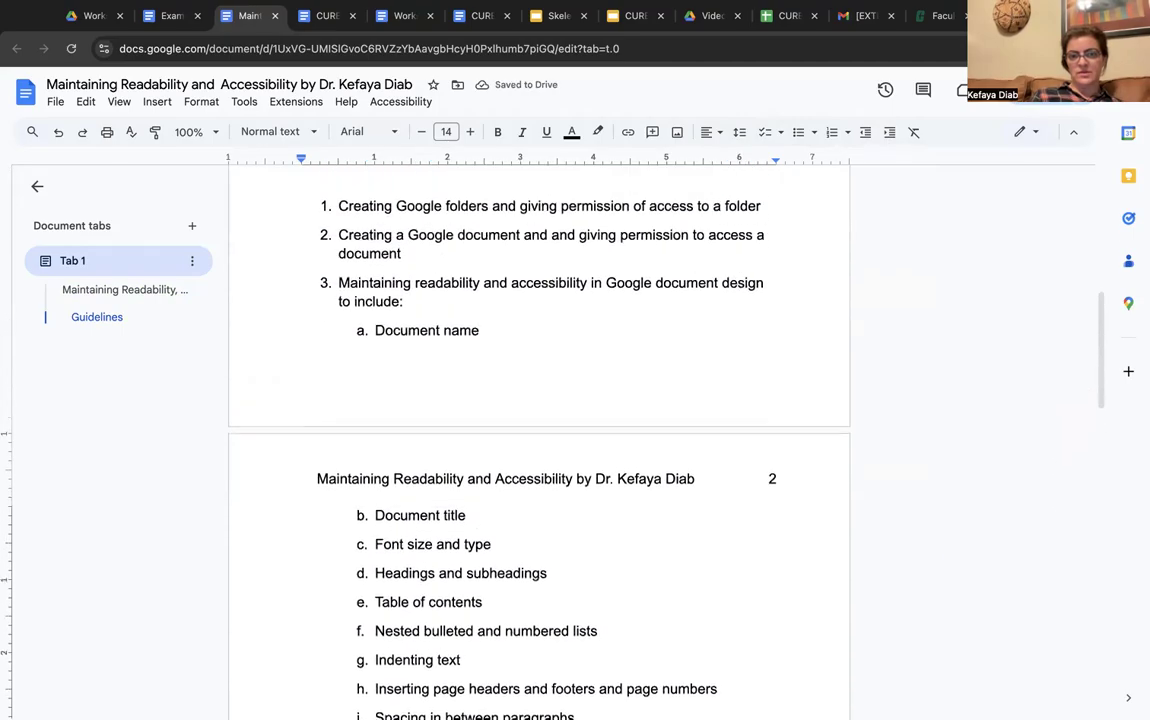
Delete the empty lines above the numbered list, above Guidelines, and under the table of contents
left_click(313, 335)
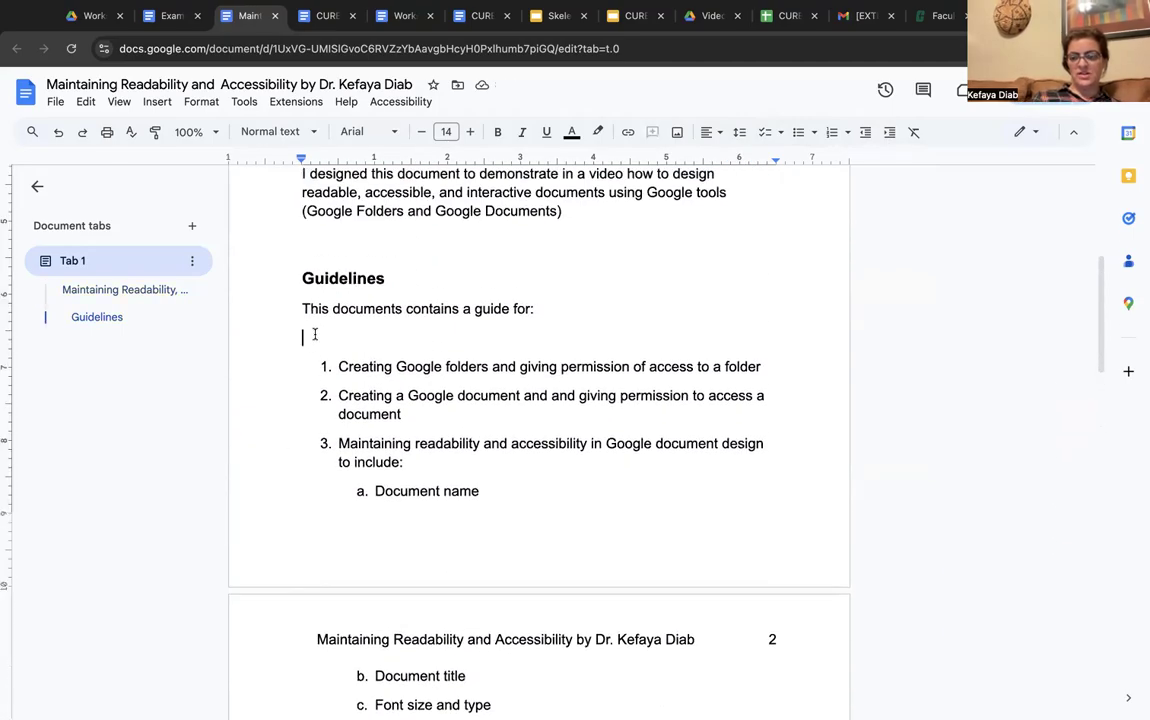
key("BackSpace")
left_click(321, 244)
key("Delete")
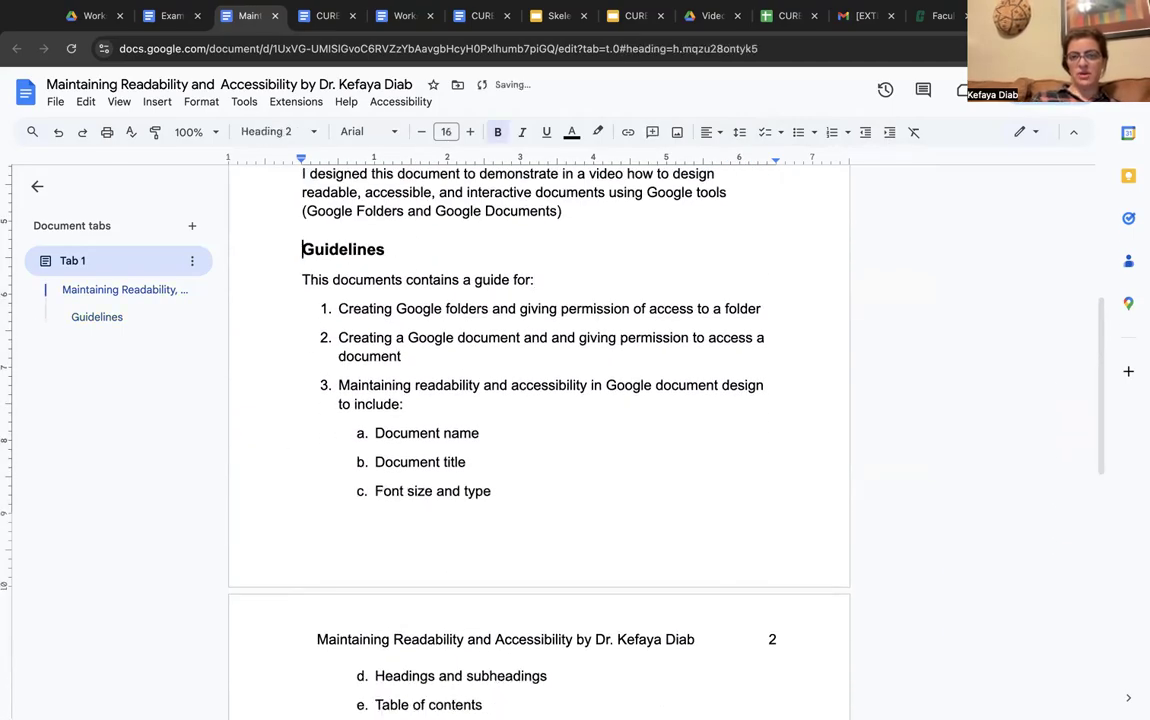
scroll(321, 244, "up", 5)
left_click(308, 382)
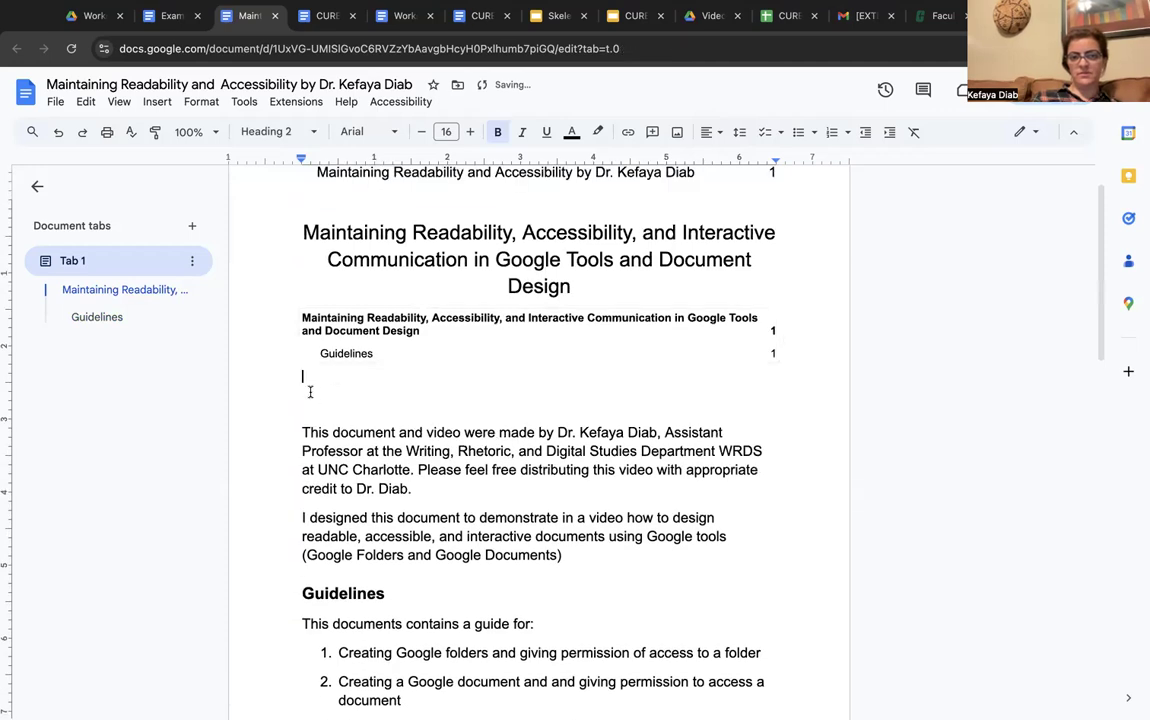
key("BackSpace")
left_click(314, 384)
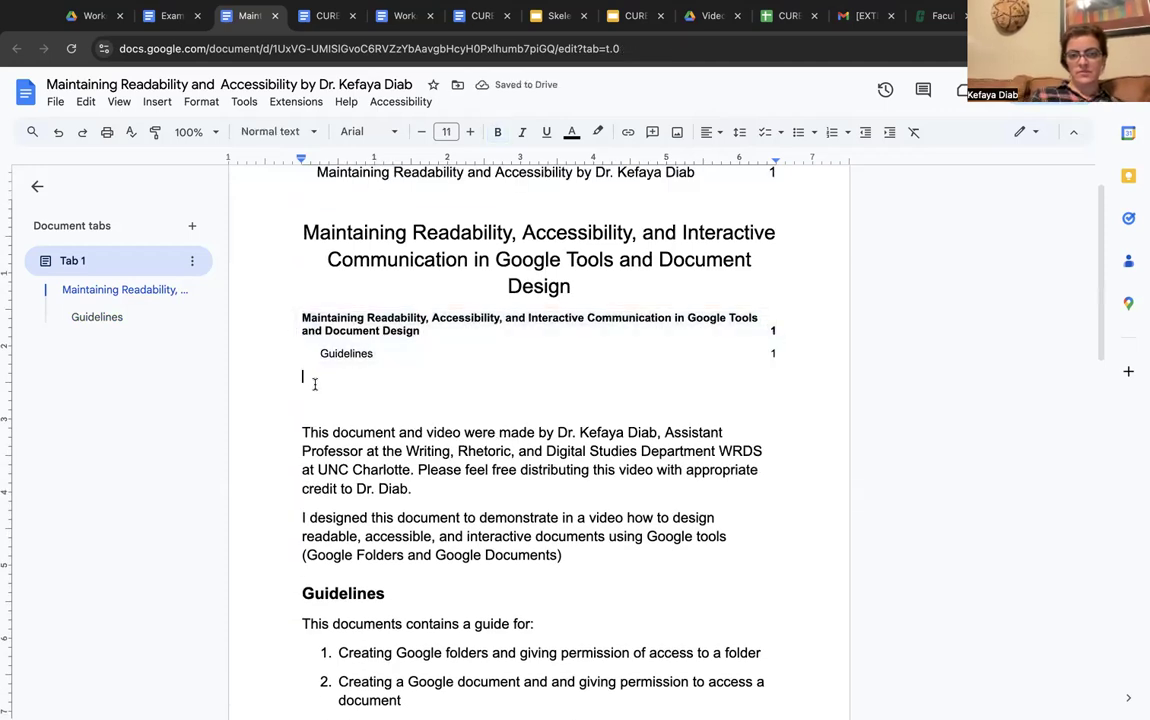
key("Delete")
key("Delete")
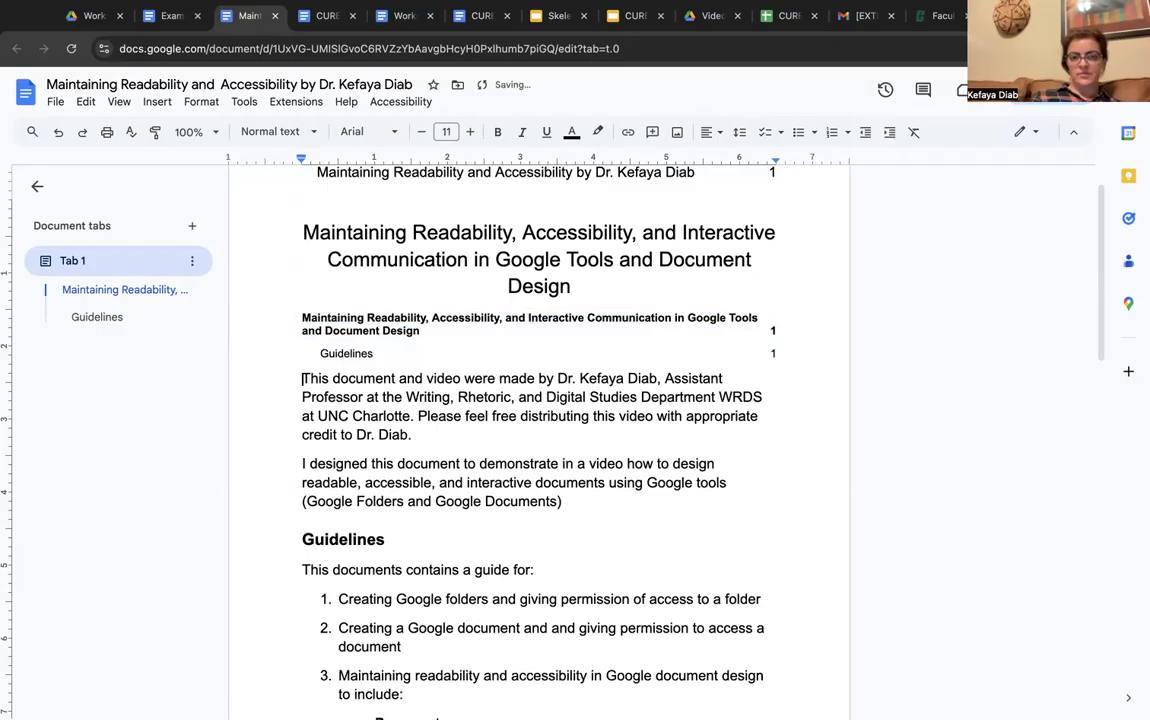
scroll(362, 452, "down", 1)
left_click(325, 471)
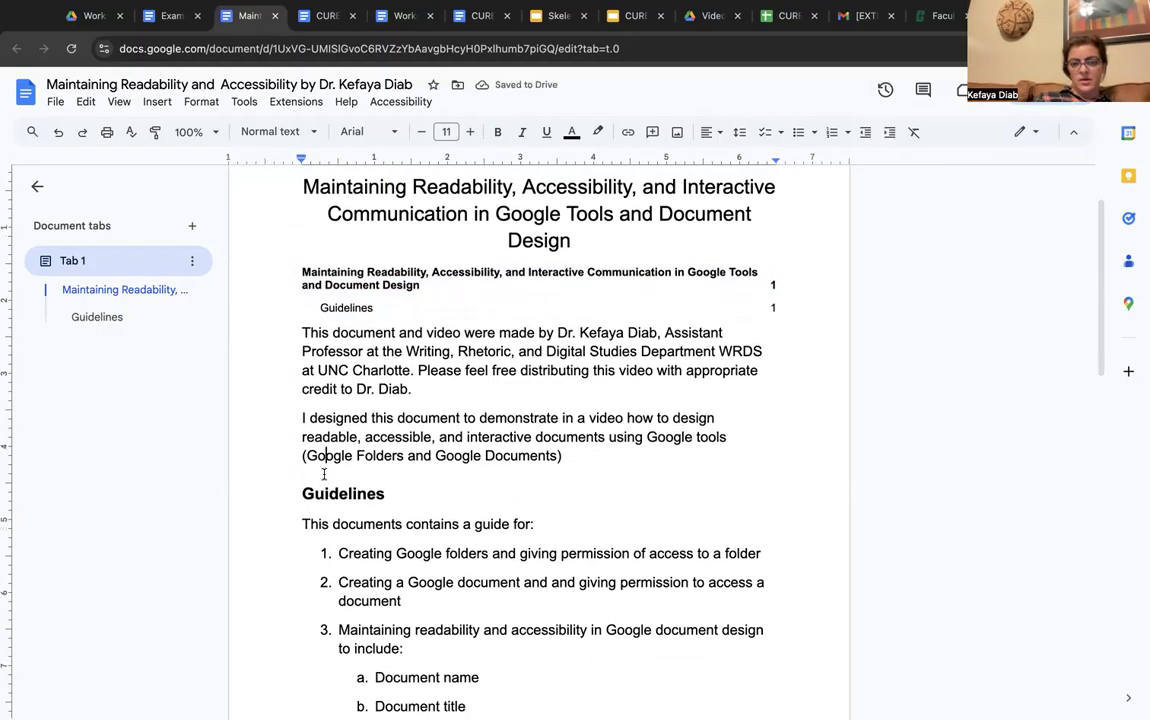
scroll(520, 460, "down", 10)
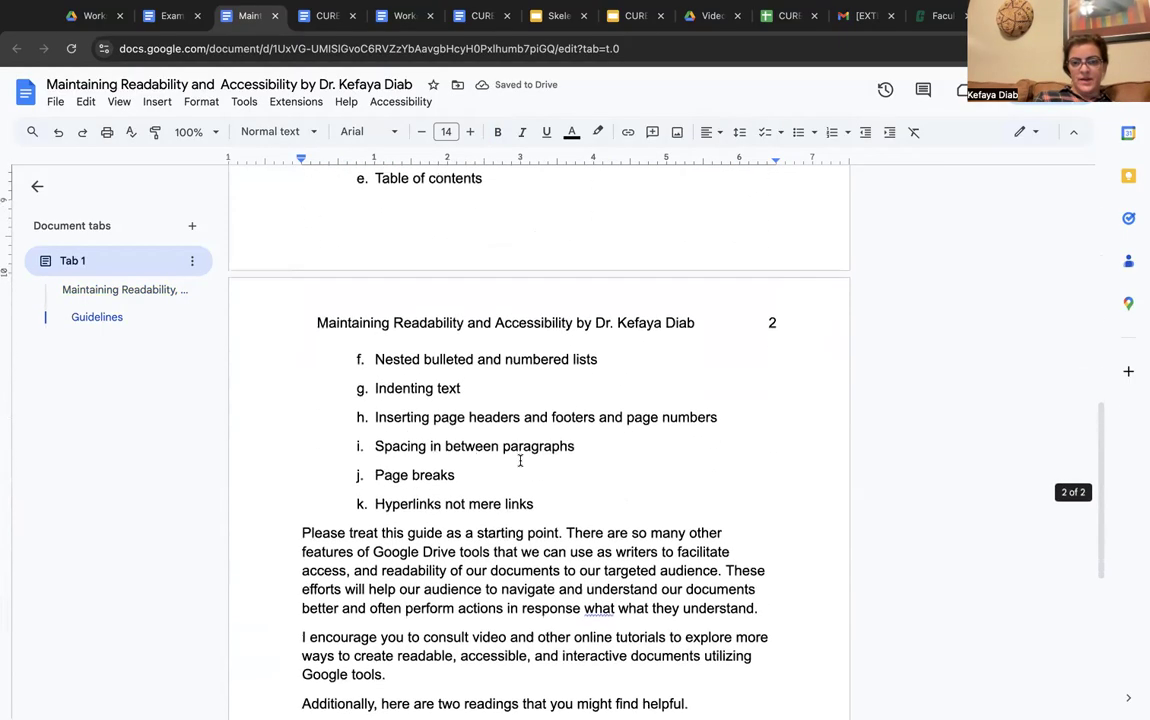
scroll(520, 460, "down", 1)
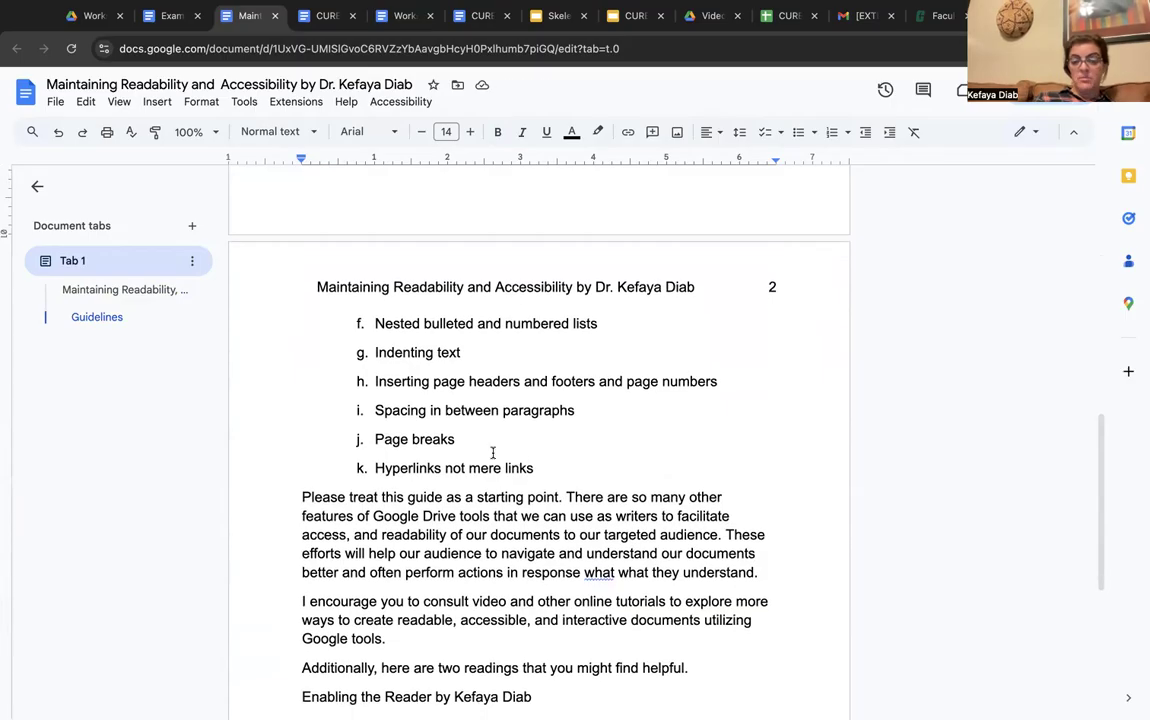
scroll(453, 441, "up", 10)
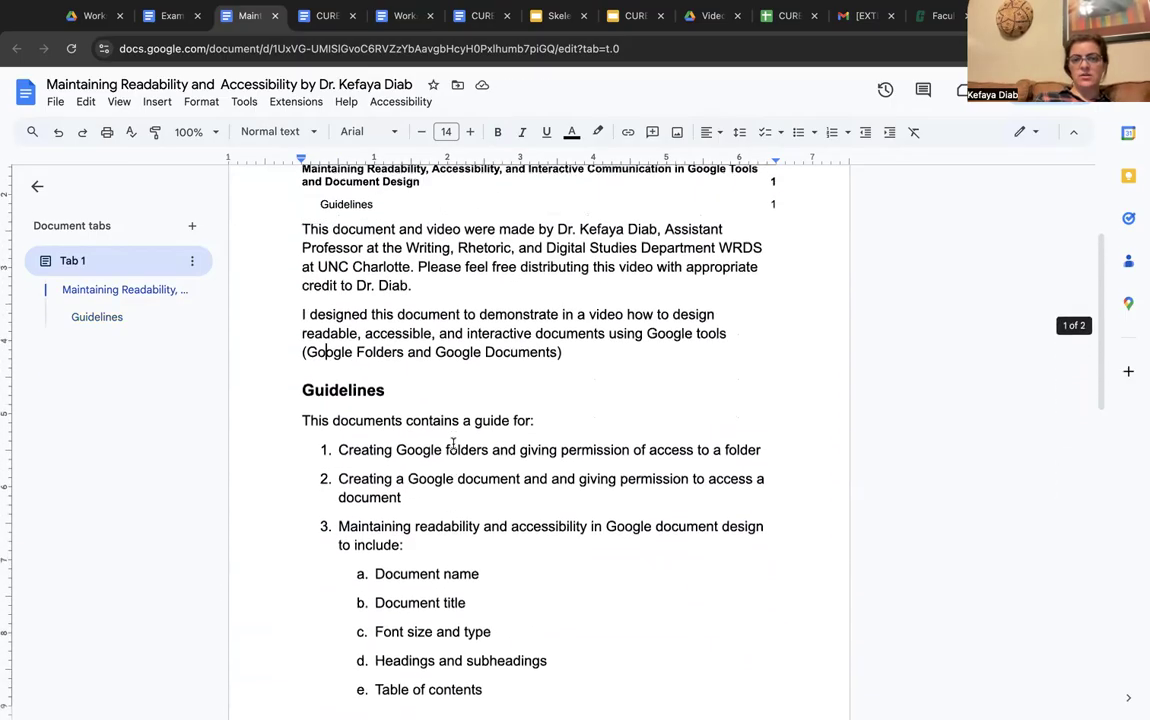
scroll(453, 443, "up", 2)
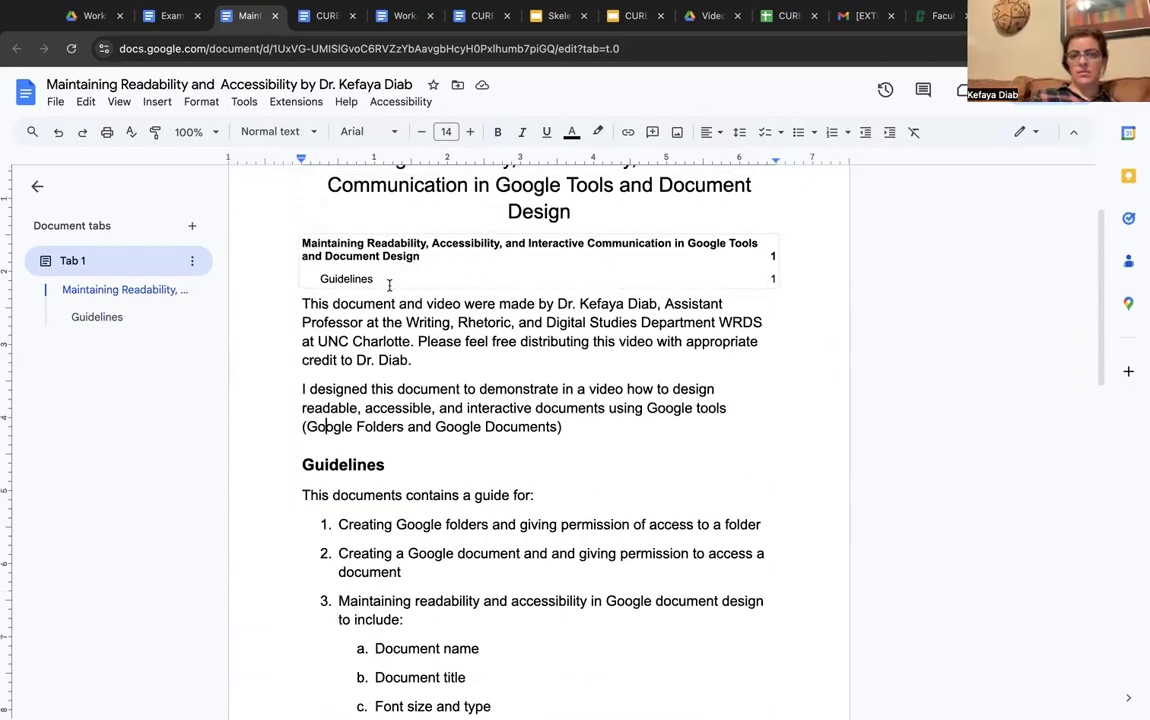
Add and remove trial blank lines above the contents and below the title, leaving none
left_click(300, 244)
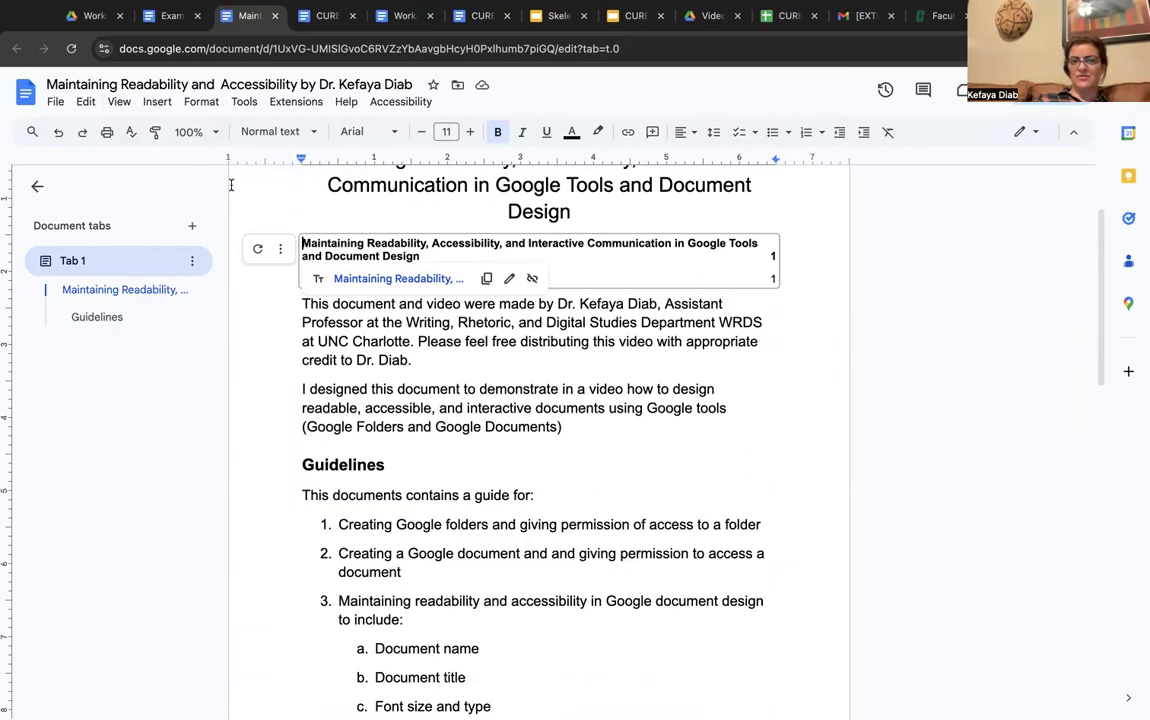
key("Return")
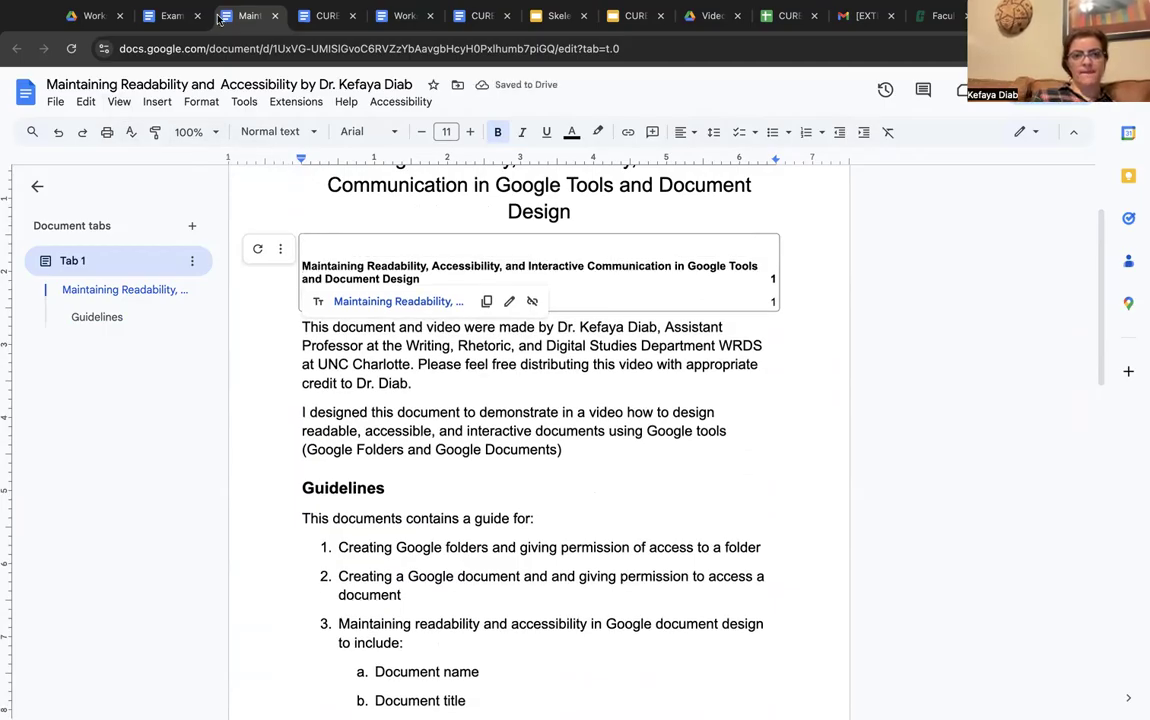
left_click(58, 131)
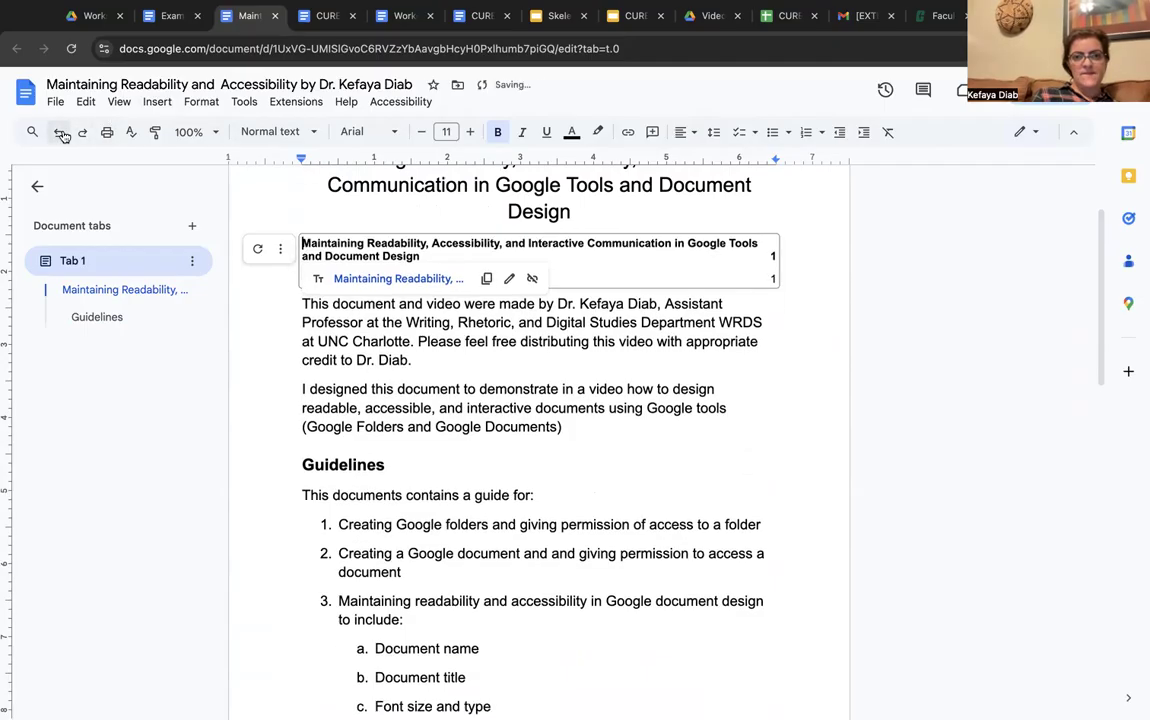
left_click(621, 214)
key("Return")
key("Return")
key("Return")
key("Return")
key("Return")
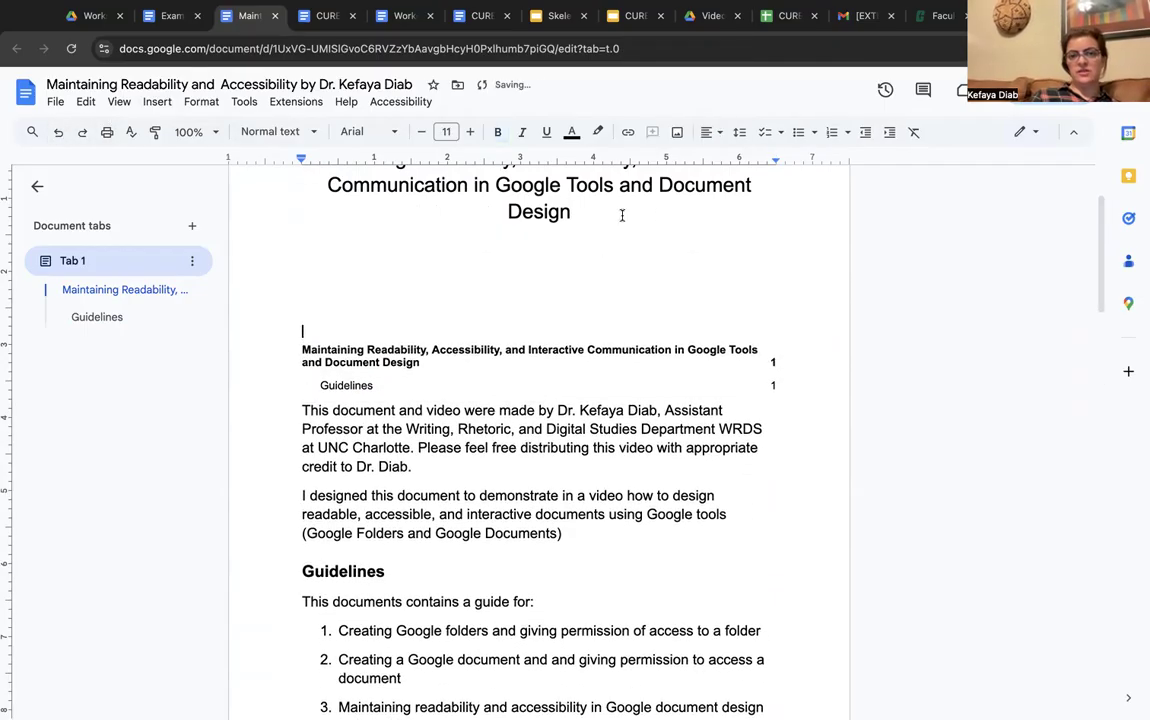
left_click_drag(601, 226, 605, 314)
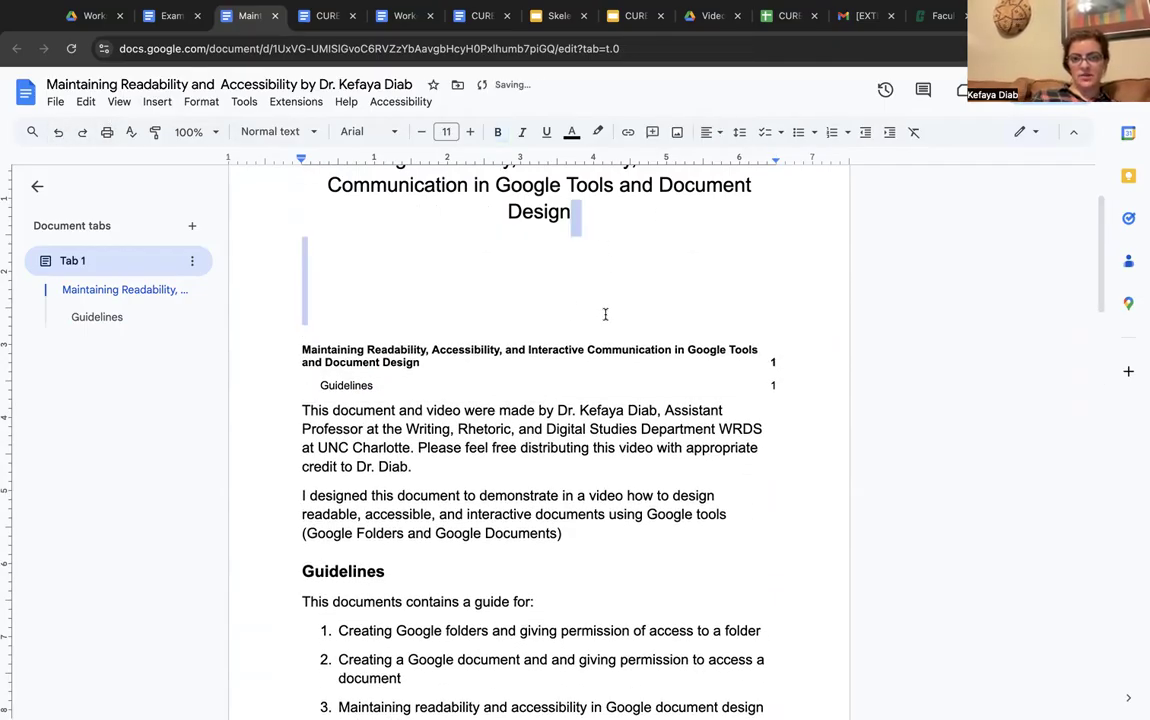
key("BackSpace")
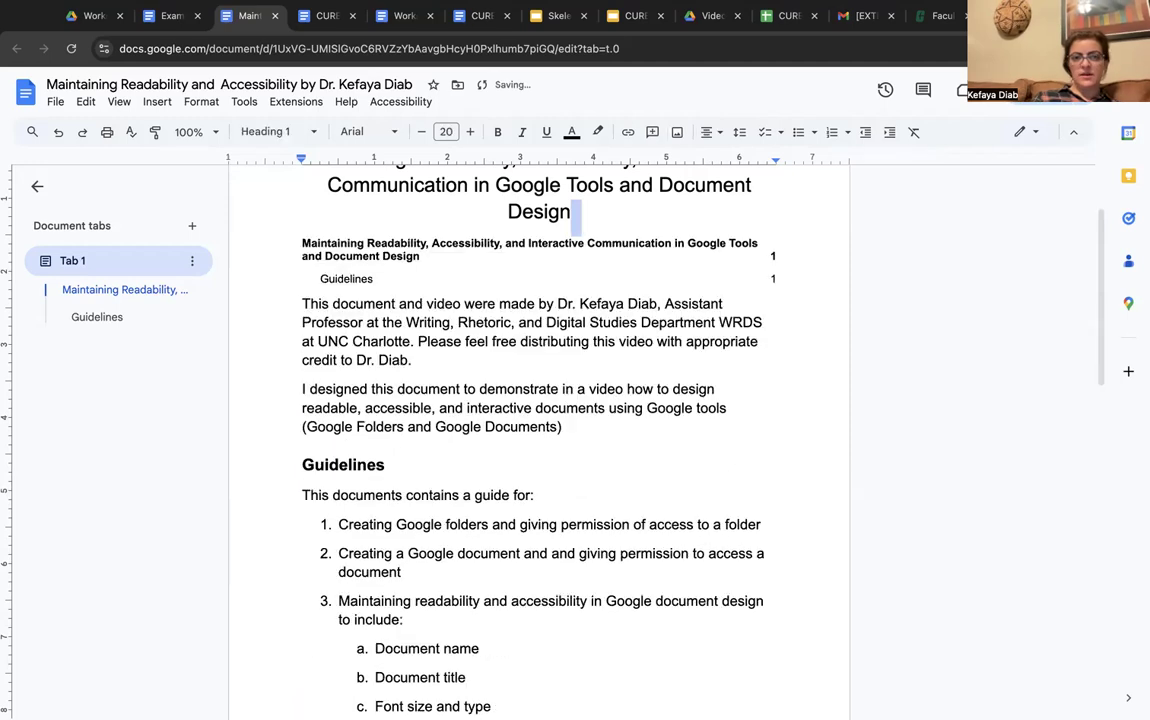
left_click(609, 217)
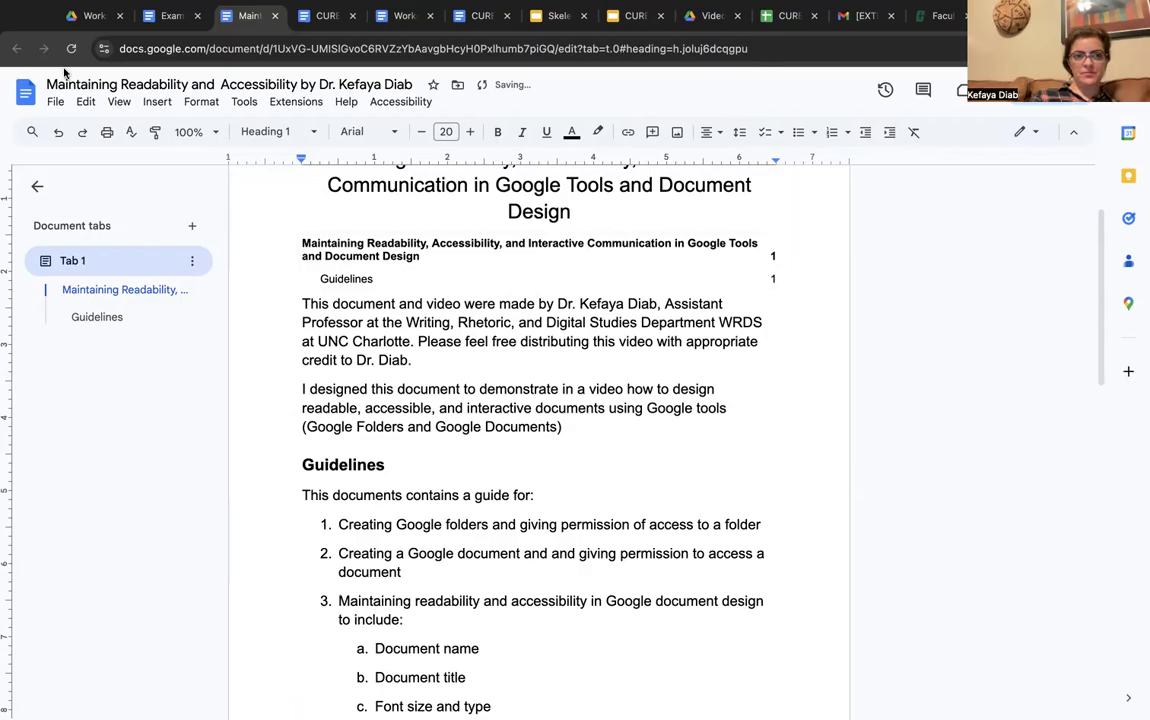
left_click(156, 102)
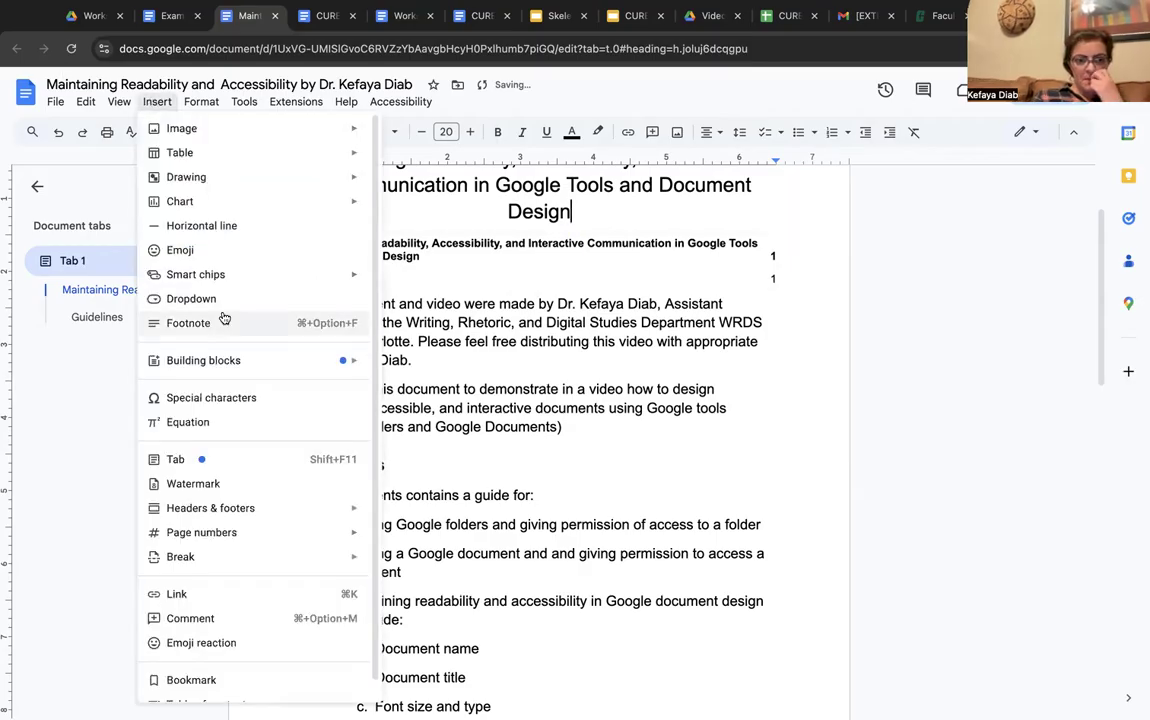
Insert page breaks after the title word 'Design' and before the 'This document…' paragraph
mouse_move(240, 558)
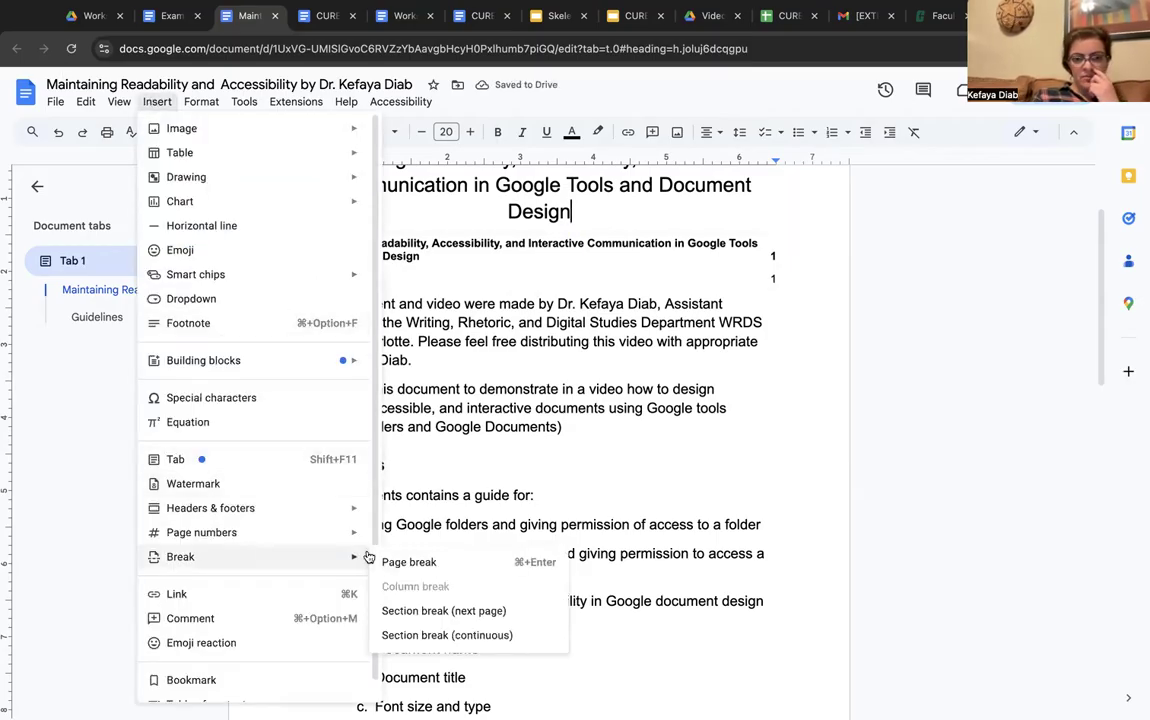
left_click(415, 561)
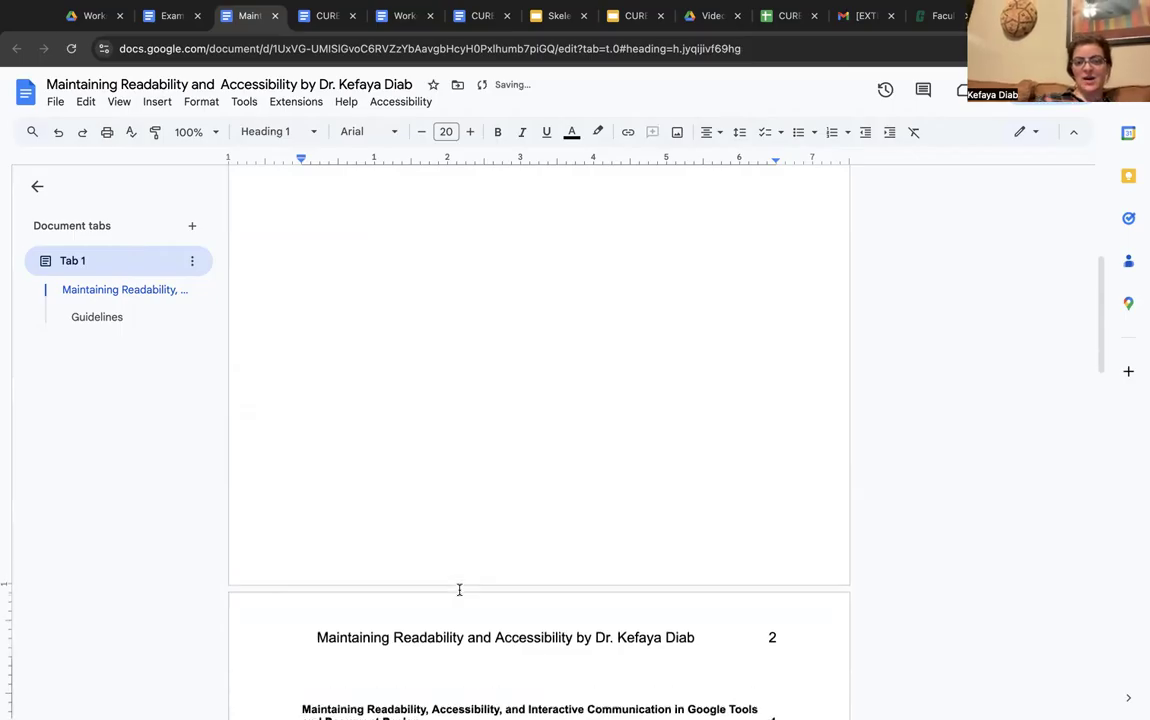
scroll(459, 590, "down", 5)
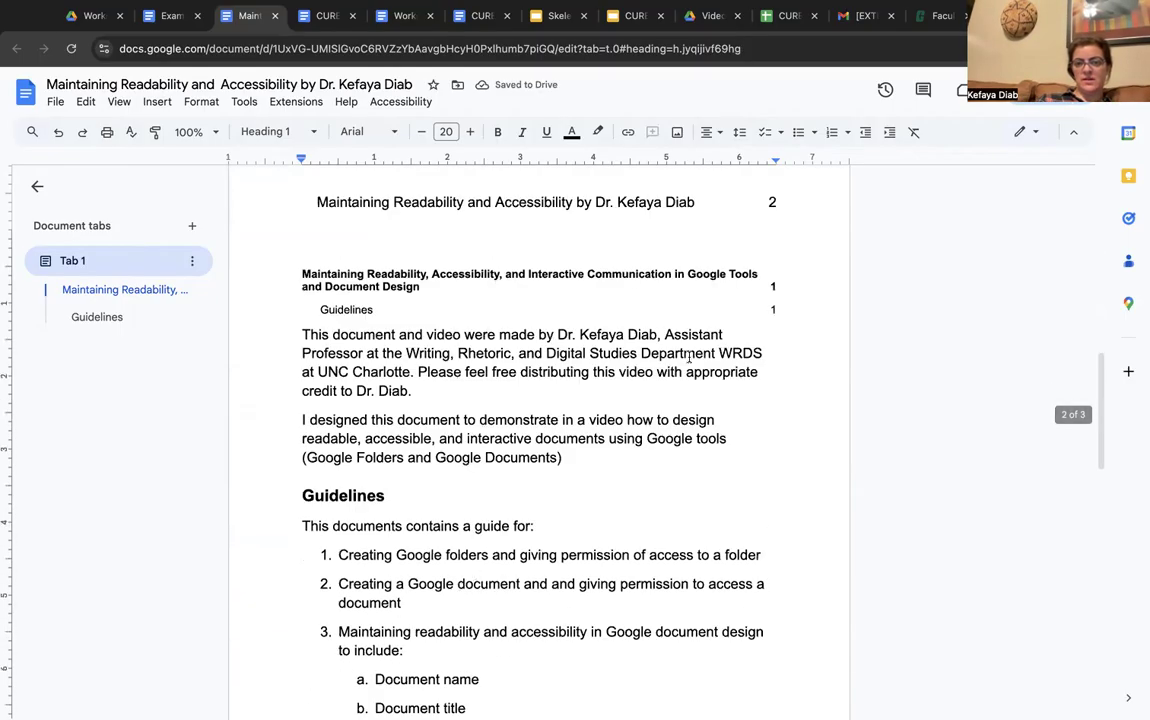
left_click(290, 337)
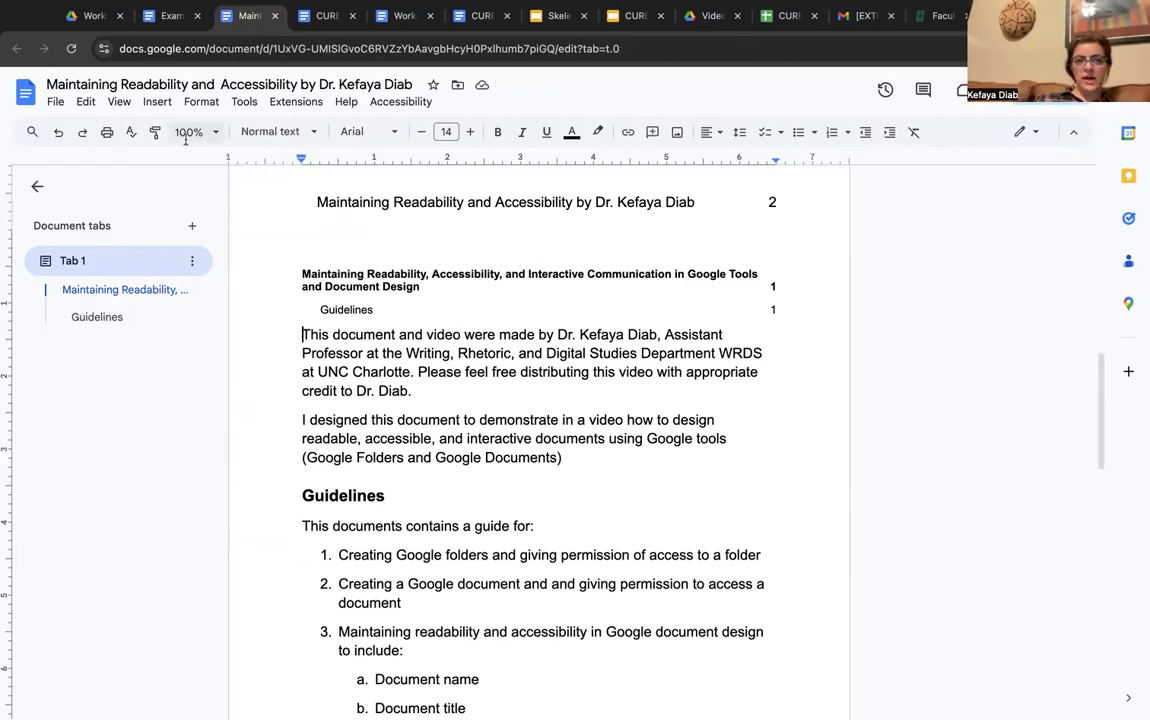
left_click(156, 102)
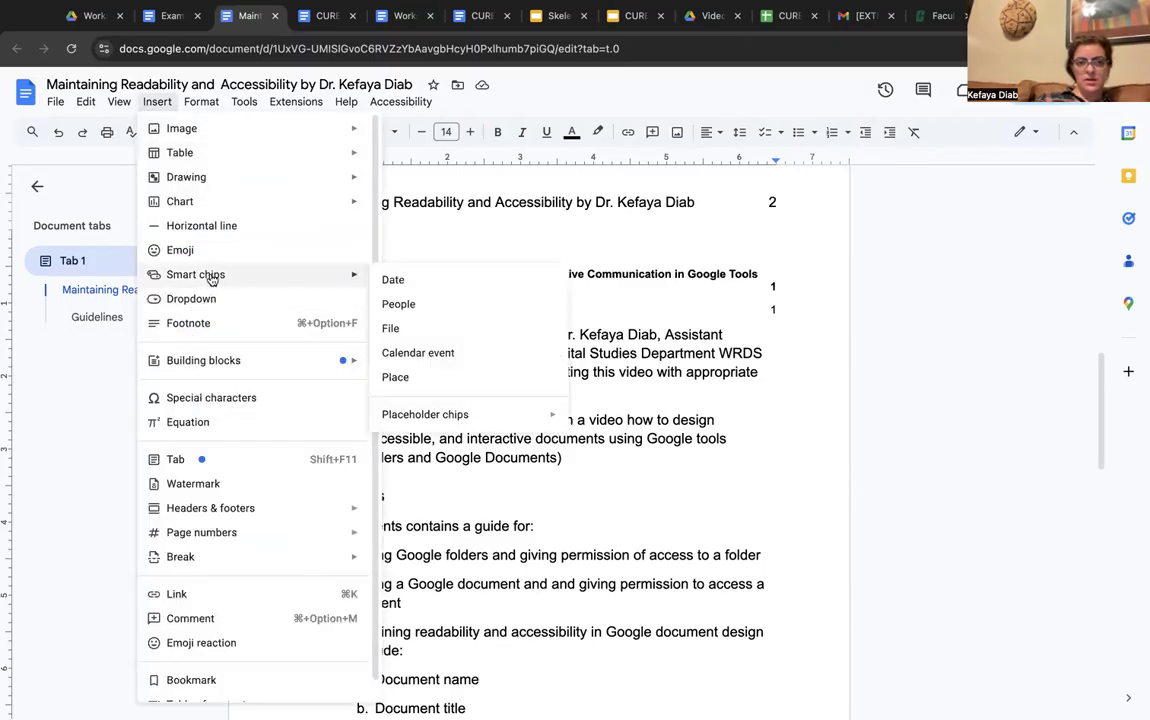
mouse_move(232, 532)
mouse_move(231, 557)
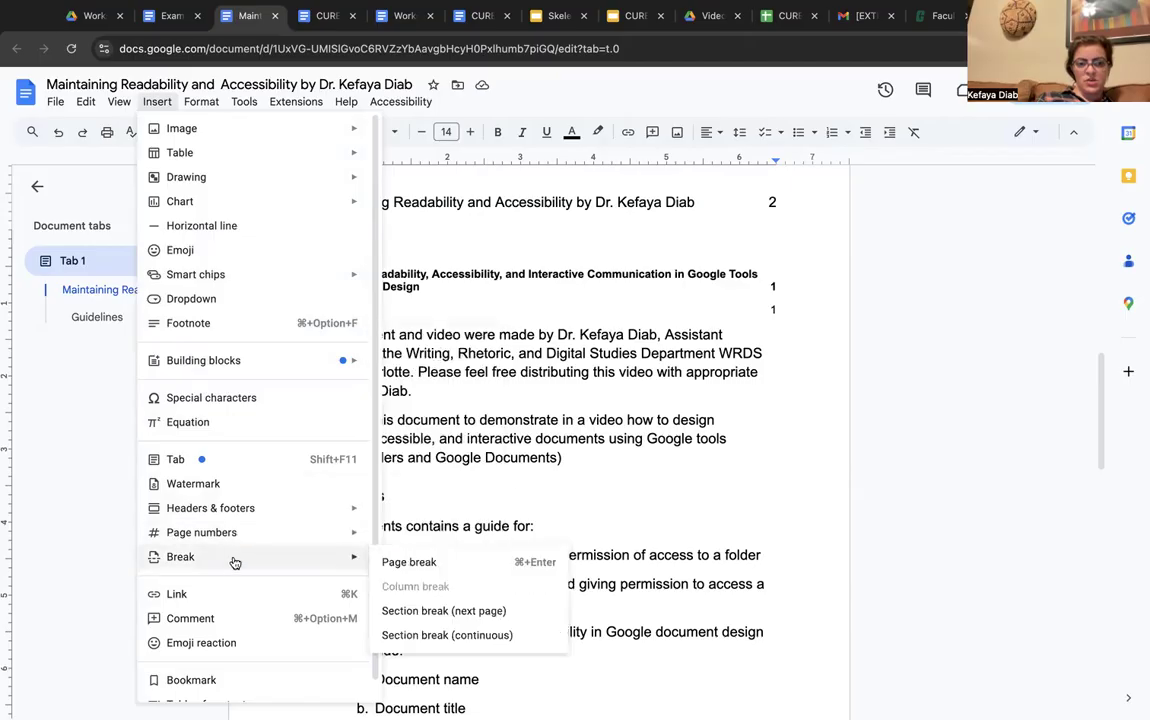
left_click(398, 569)
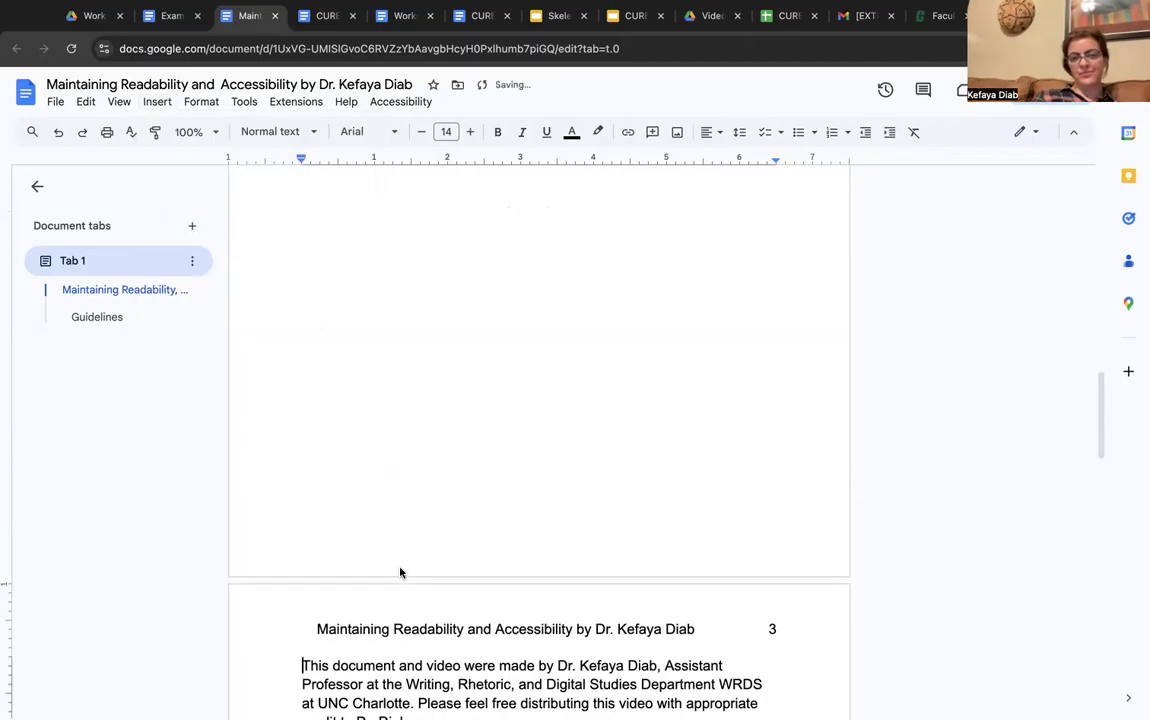
Scroll through the pages, past the 'Hyperlinks not mere links' item, down to the raw reading URLs
scroll(669, 504, "down", 4)
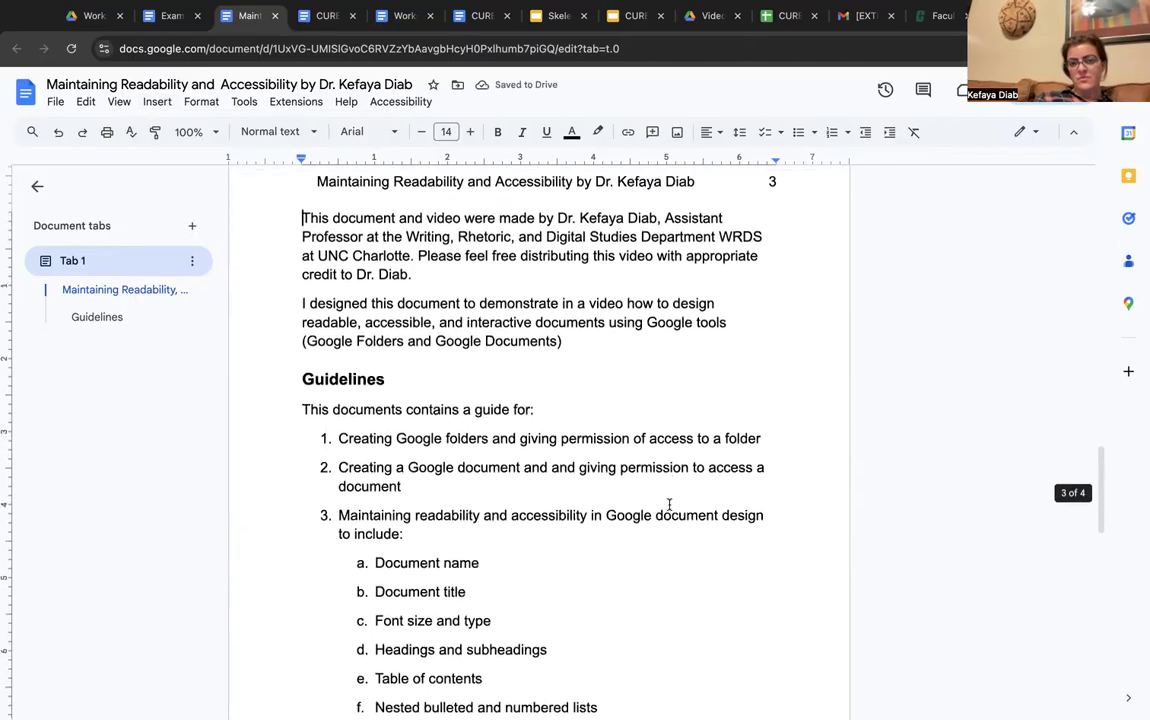
scroll(669, 504, "up", 4)
scroll(669, 504, "up", 1)
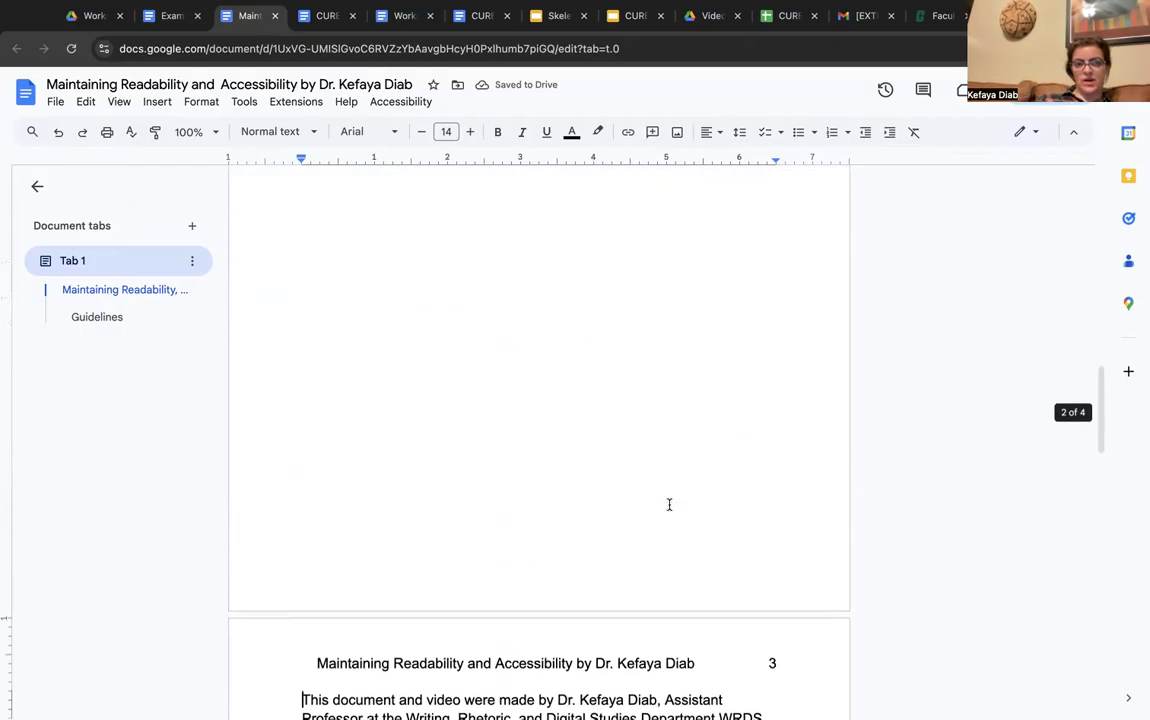
scroll(266, 357, "up", 2)
scroll(266, 357, "up", 5)
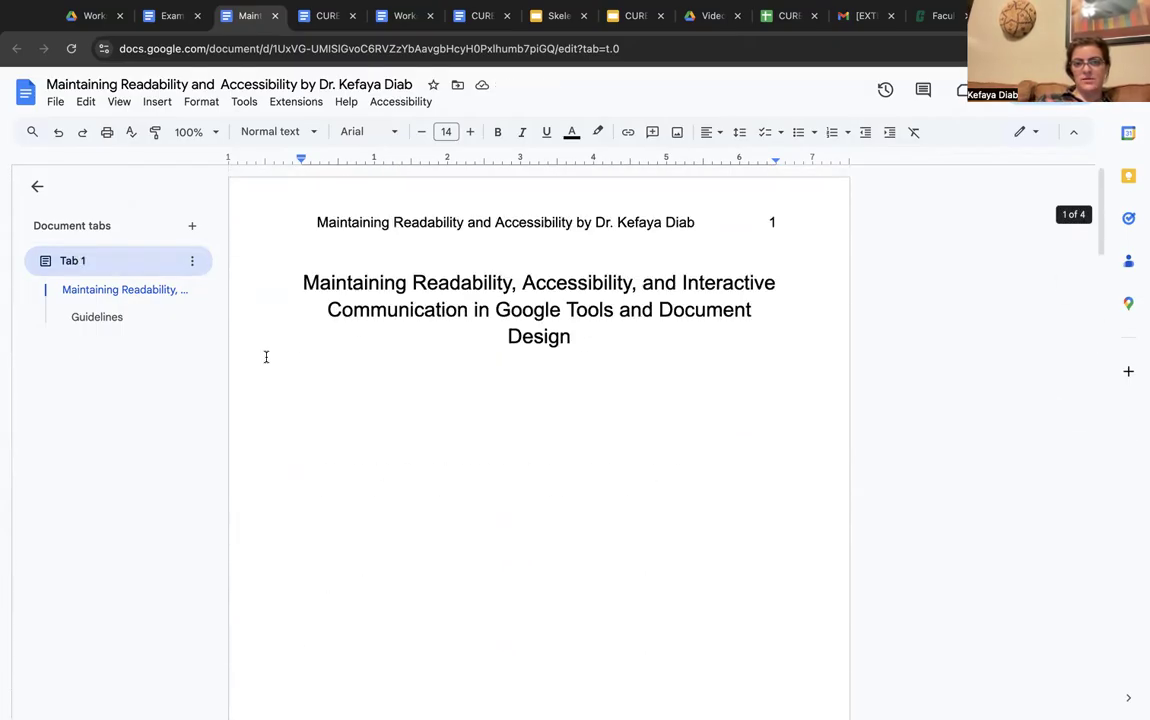
scroll(511, 431, "down", 1)
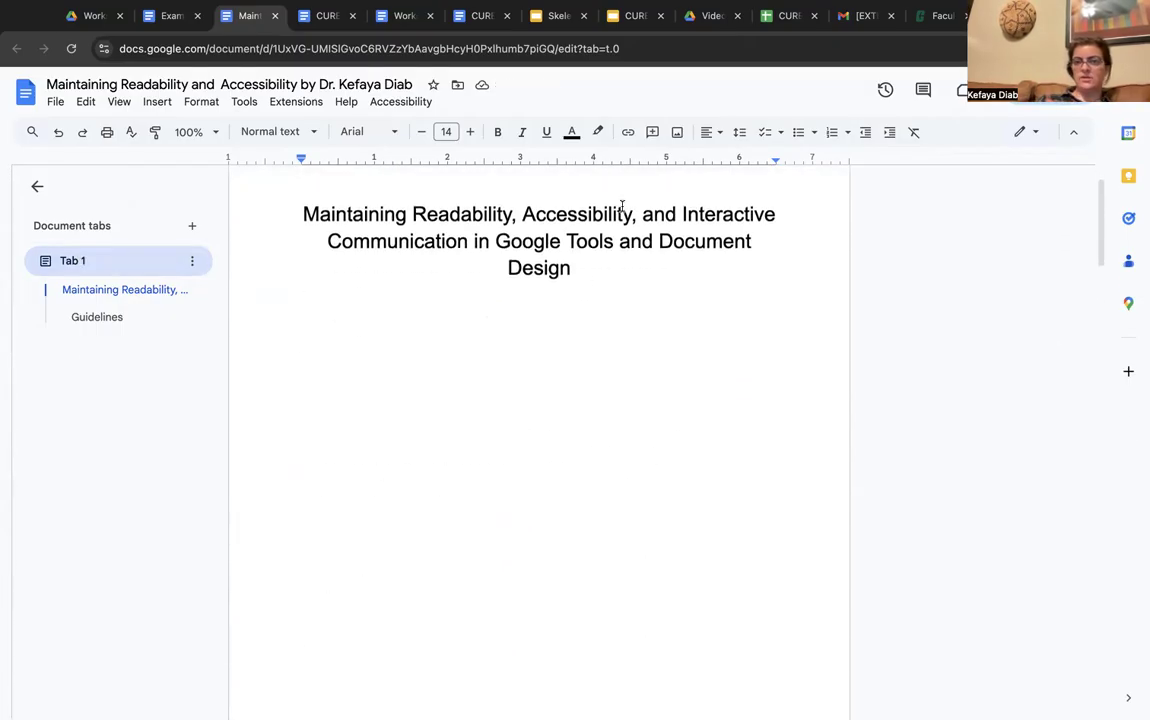
scroll(644, 336, "down", 8)
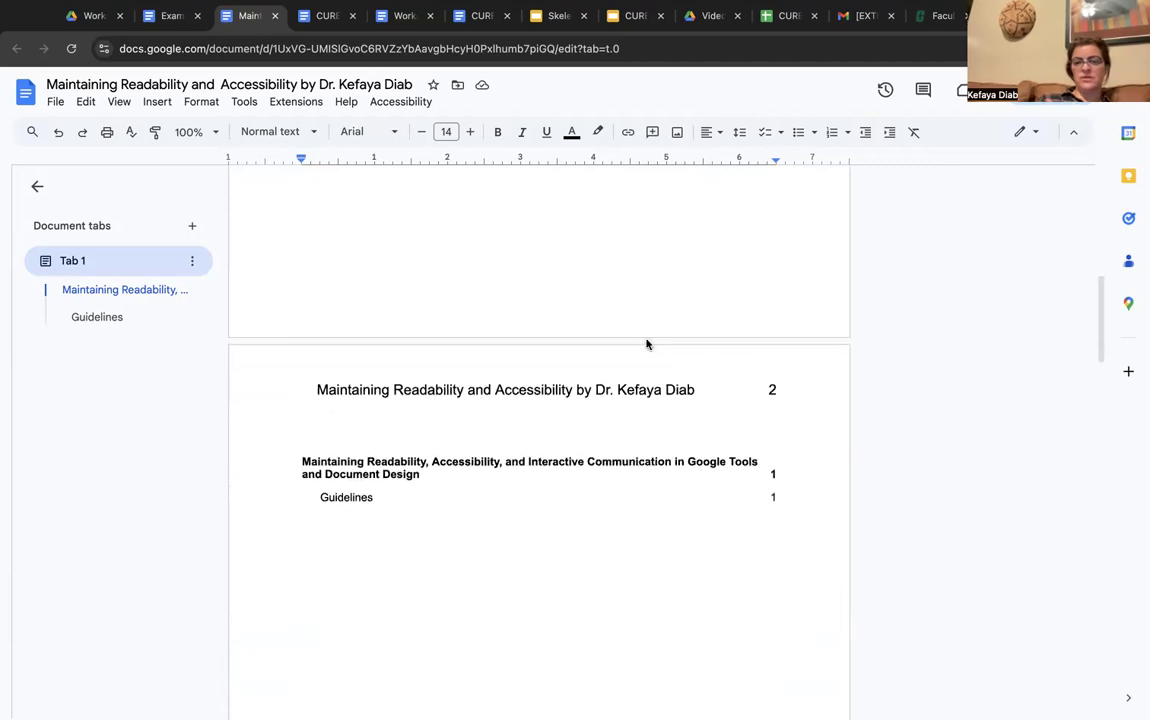
scroll(646, 344, "down", 12)
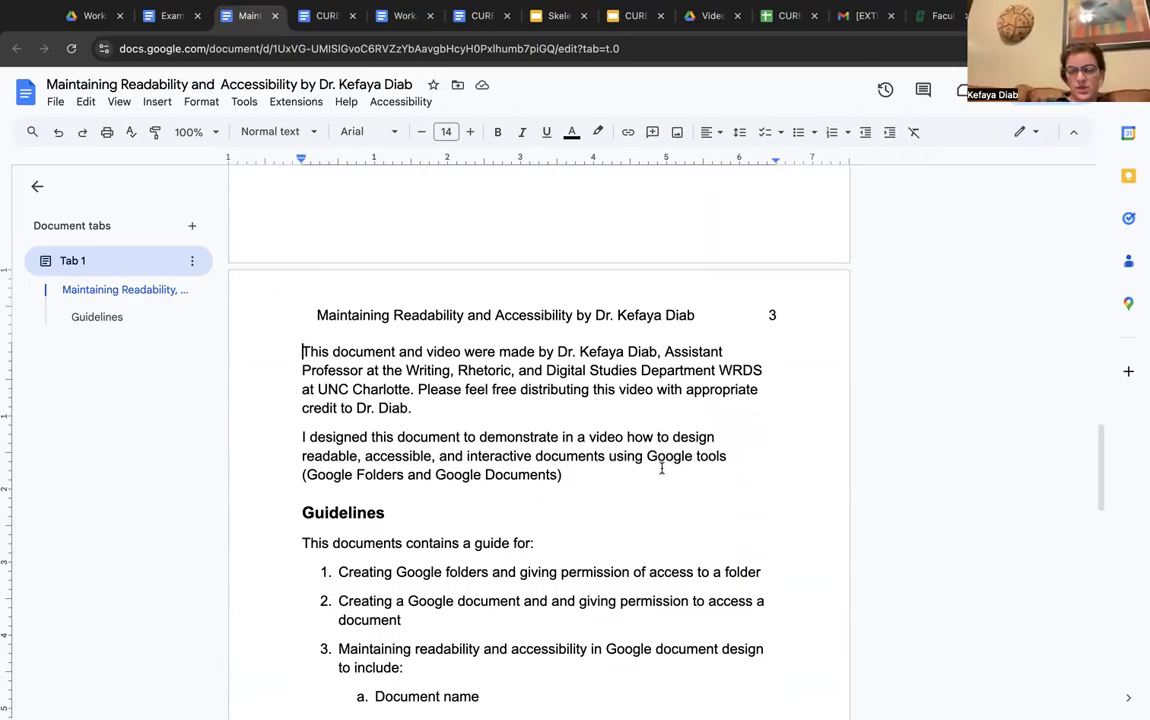
scroll(663, 498, "down", 1)
scroll(663, 498, "down", 6)
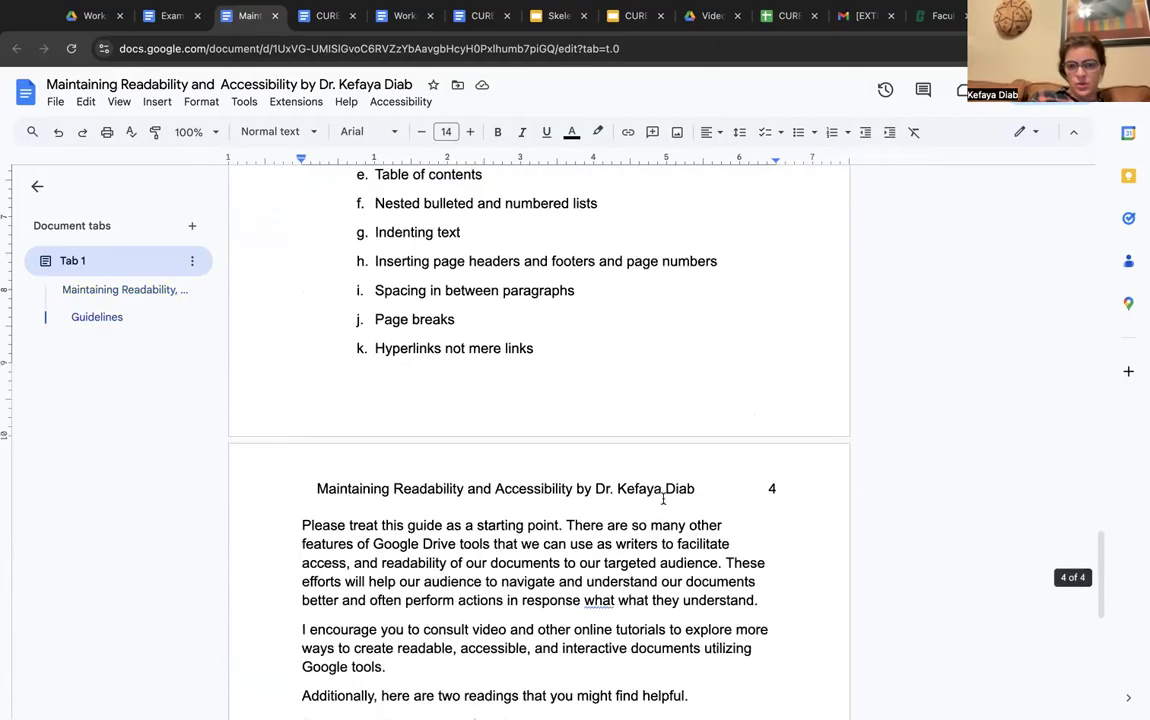
scroll(663, 498, "down", 1)
scroll(663, 498, "up", 1)
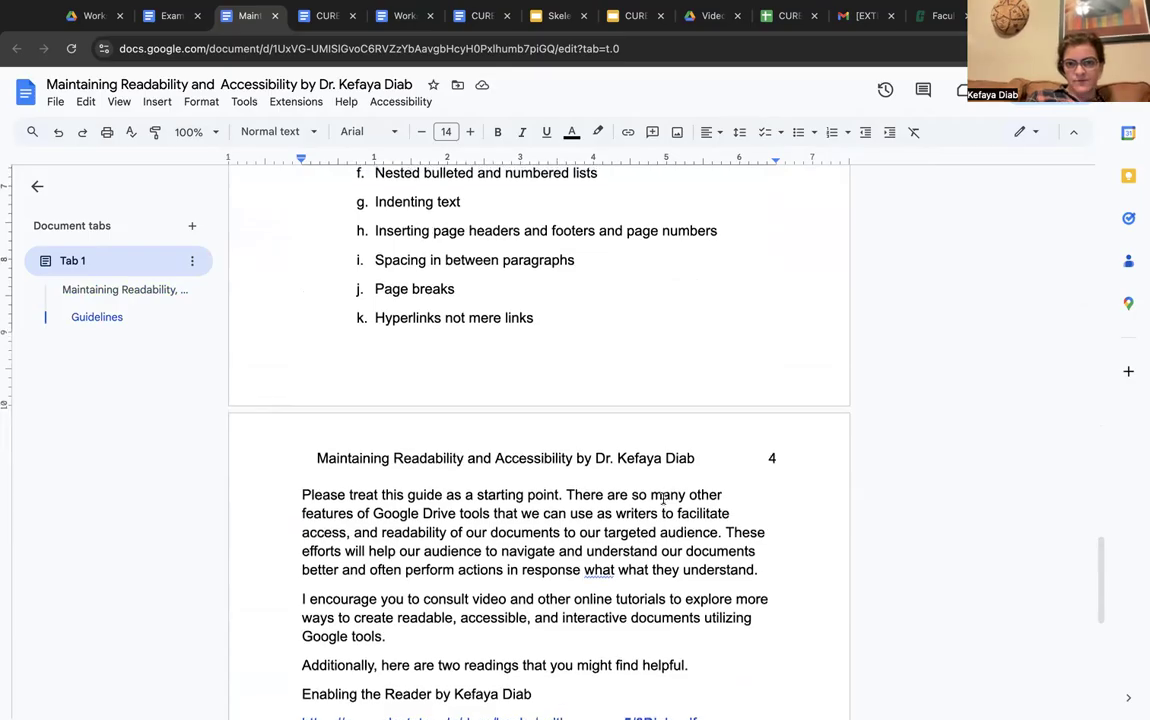
left_click(532, 320)
scroll(561, 343, "down", 6)
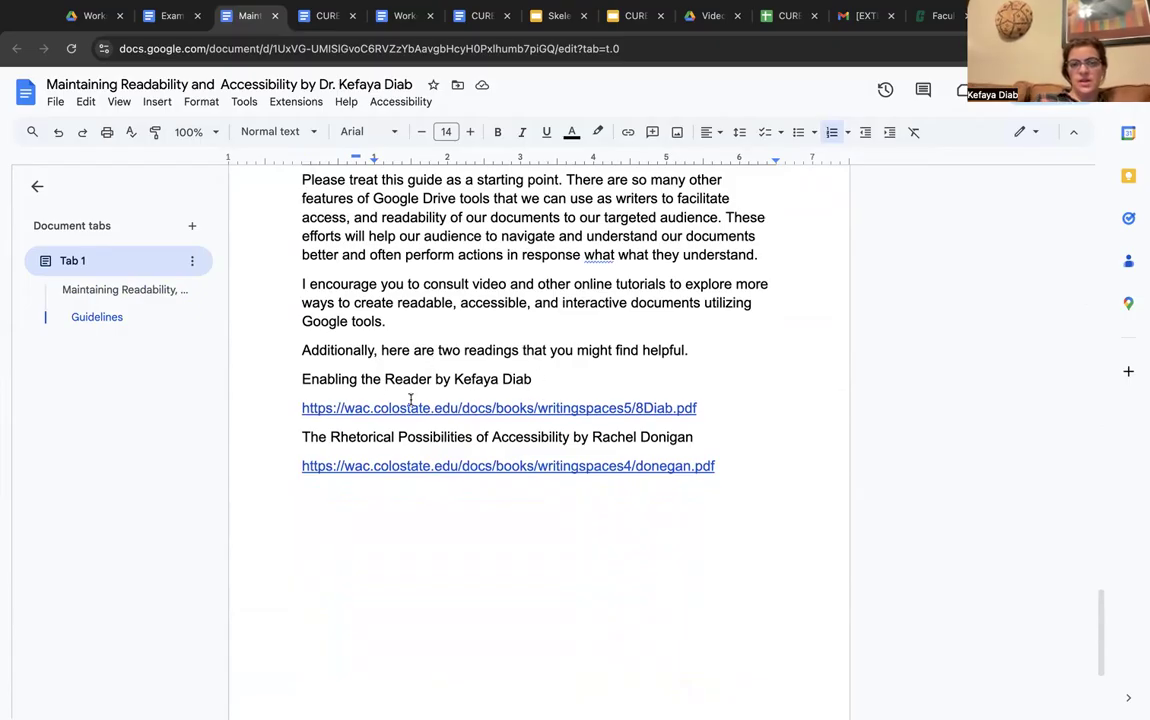
Preview the first reading's link, remove its raw URL line, and select the title 'Enabling the Reader'
left_click(303, 408)
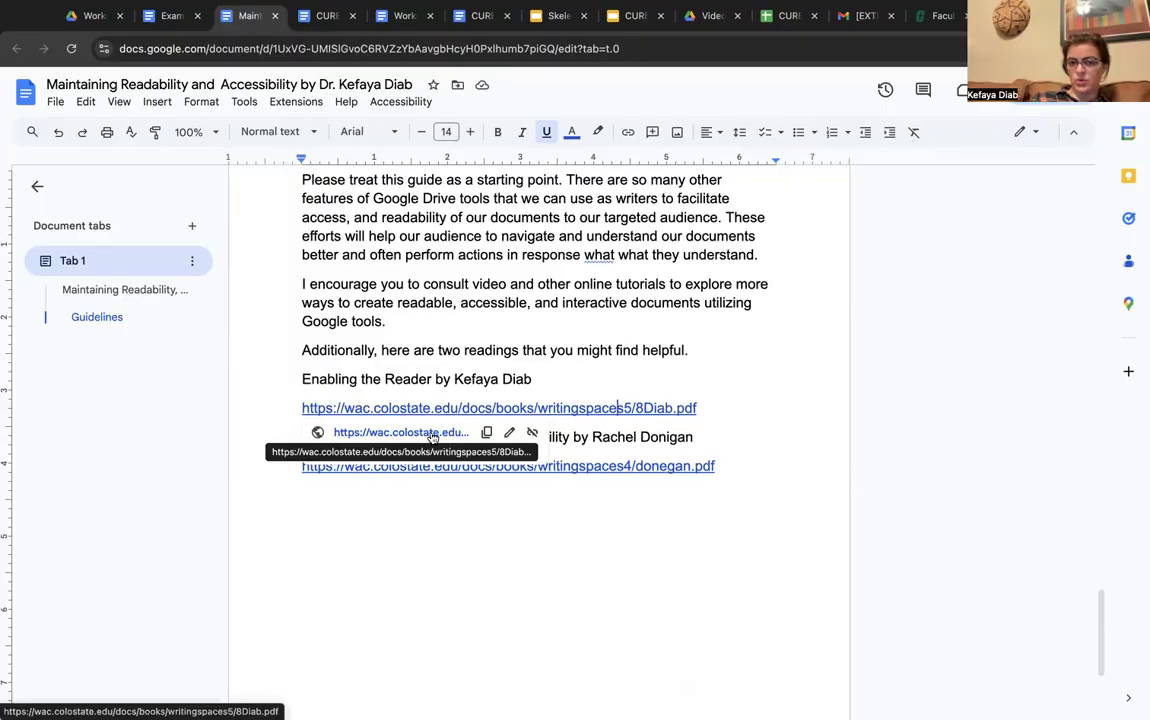
left_click(465, 519)
left_click(703, 398)
triple_click(700, 405)
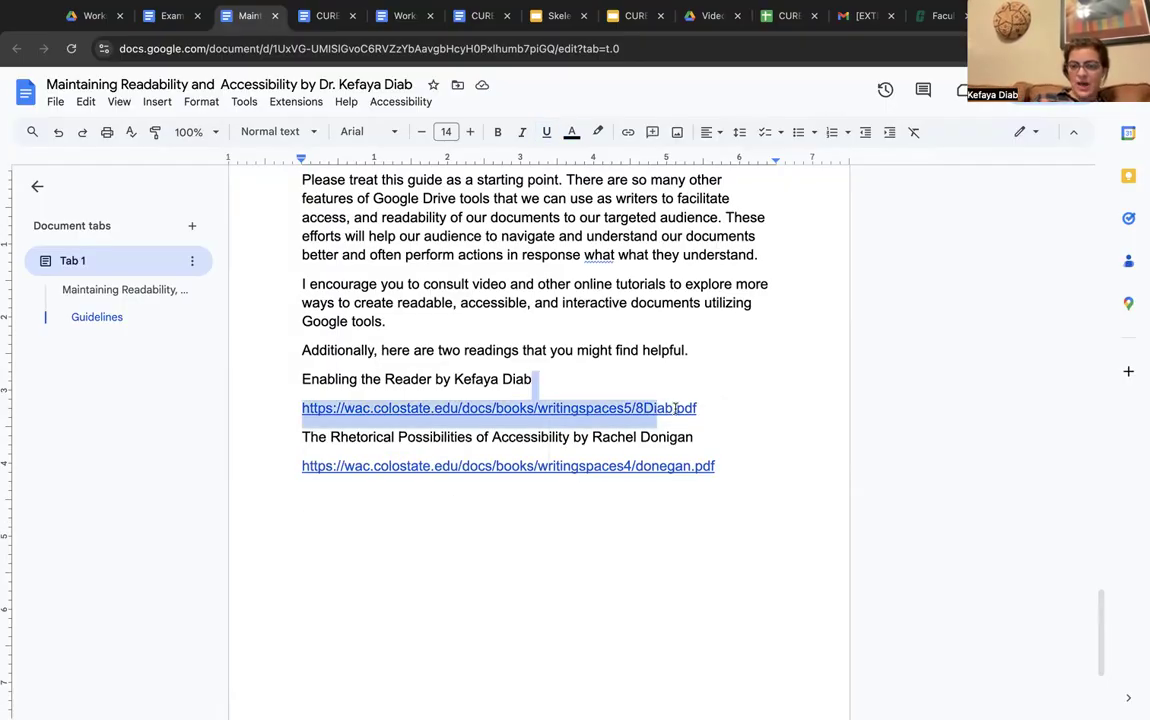
left_click_drag(697, 406, 302, 408)
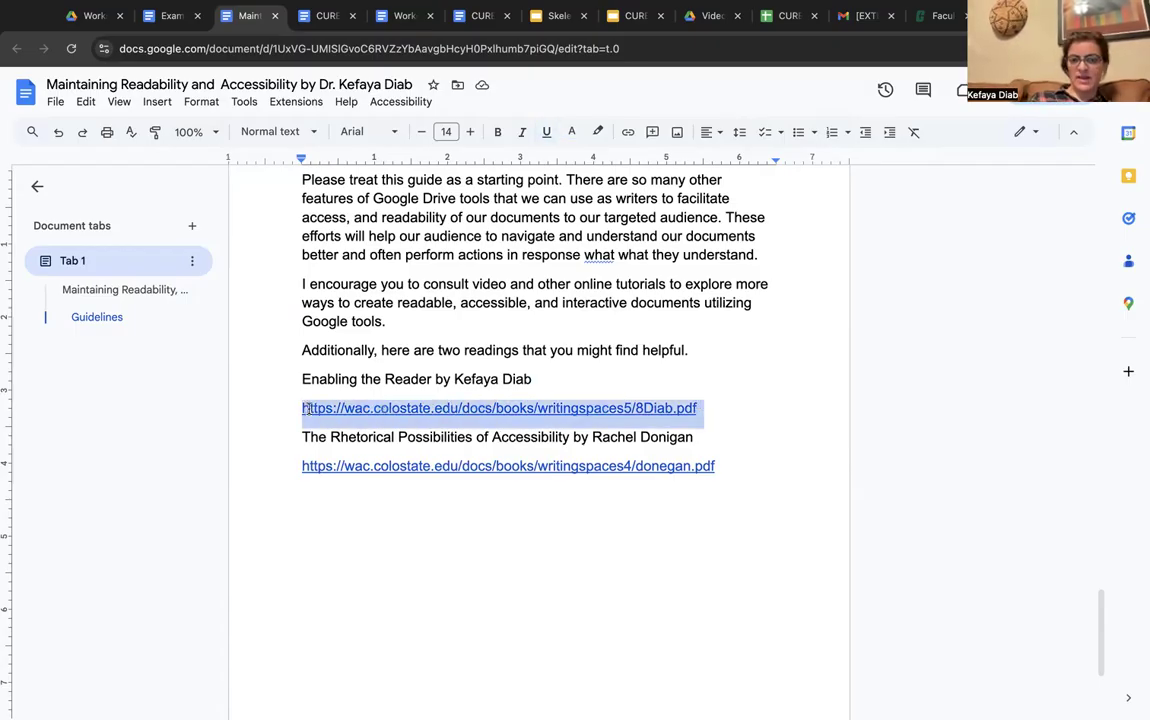
key("BackSpace")
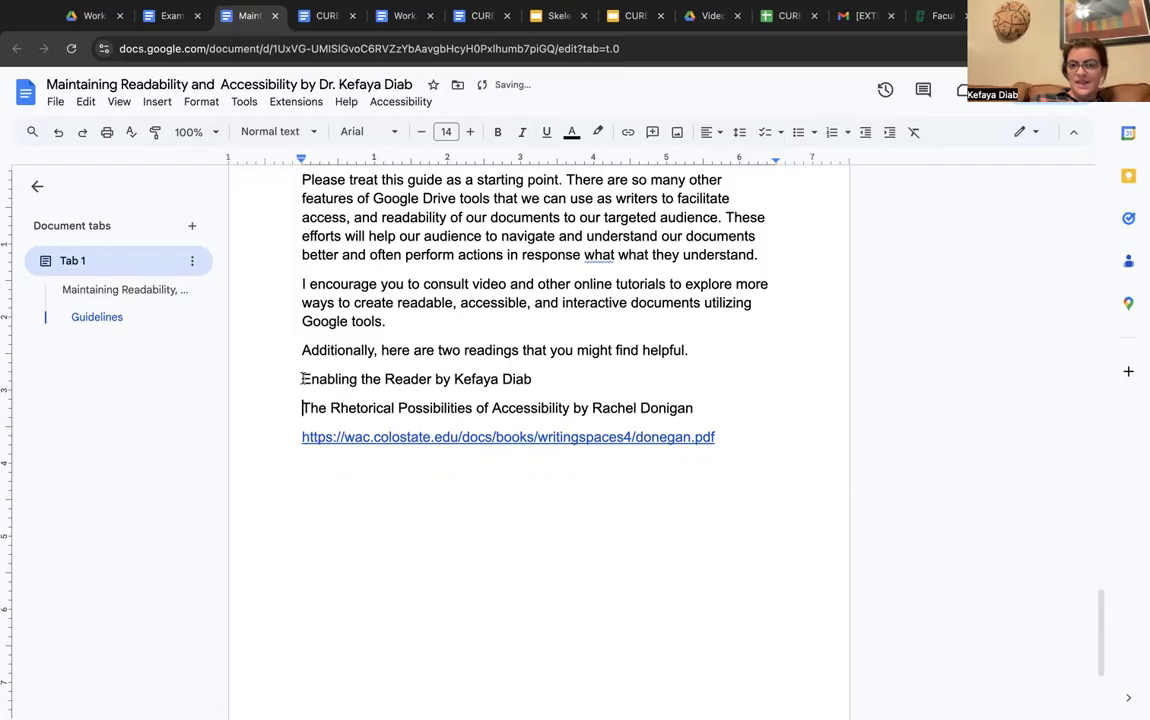
left_click_drag(302, 379, 432, 371)
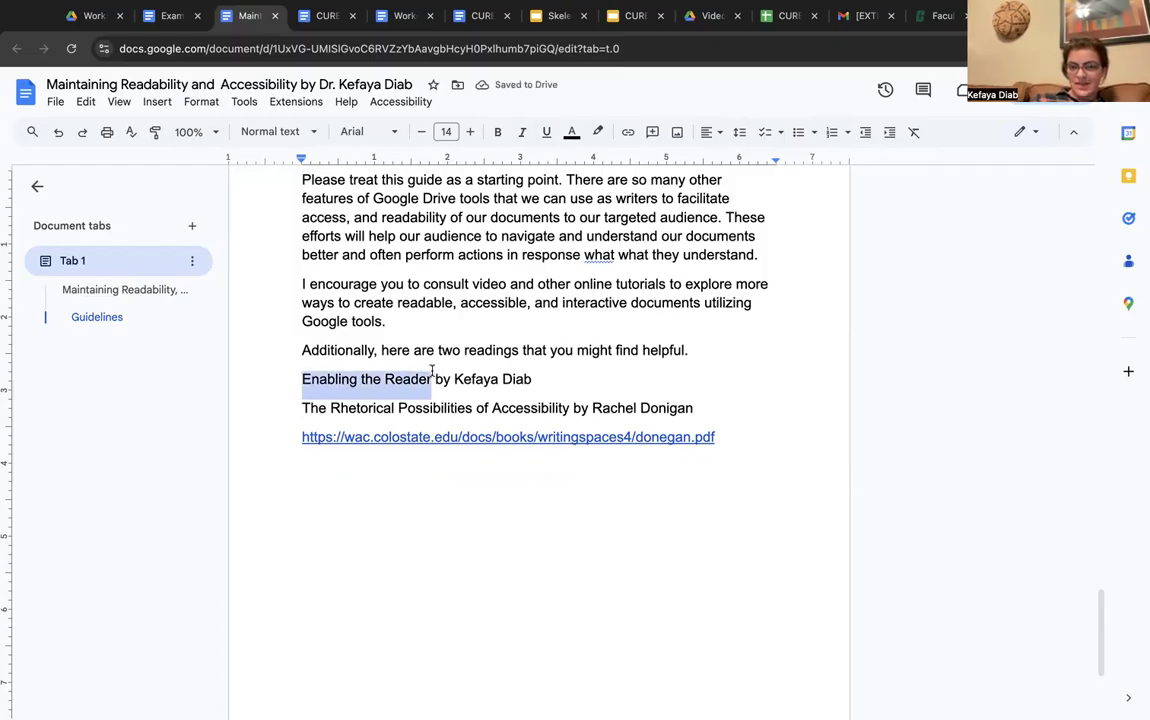
Link 'Enabling the Reader' to the pasted first-article URL and apply it
left_click(626, 140)
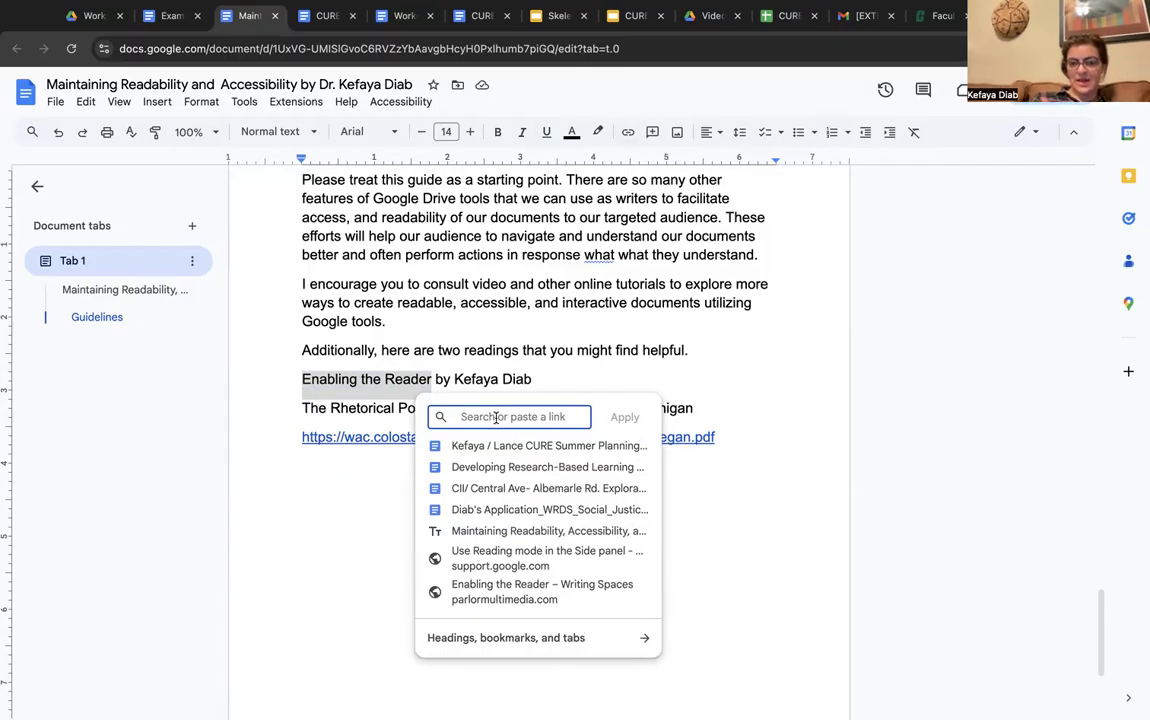
key("super+v")
left_click(626, 418)
left_click(587, 491)
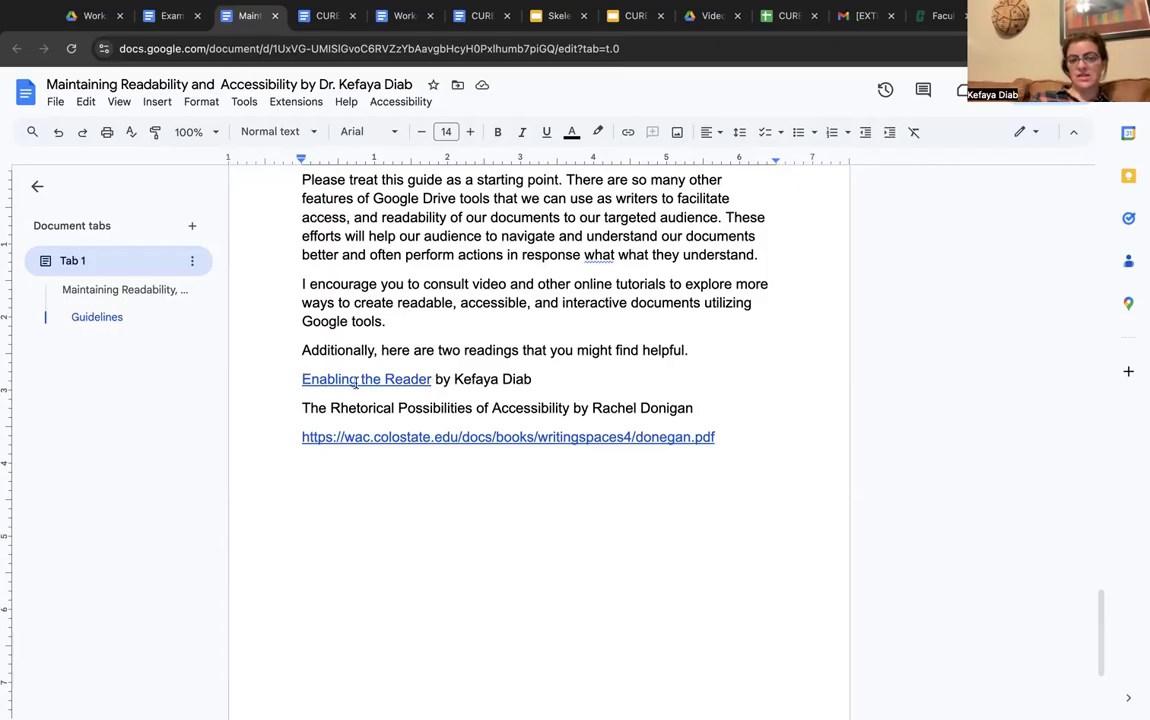
Remove the second raw URL line and link it to the title 'The Rhetorical Possibilities of Accessibility'
left_click_drag(718, 437, 311, 449)
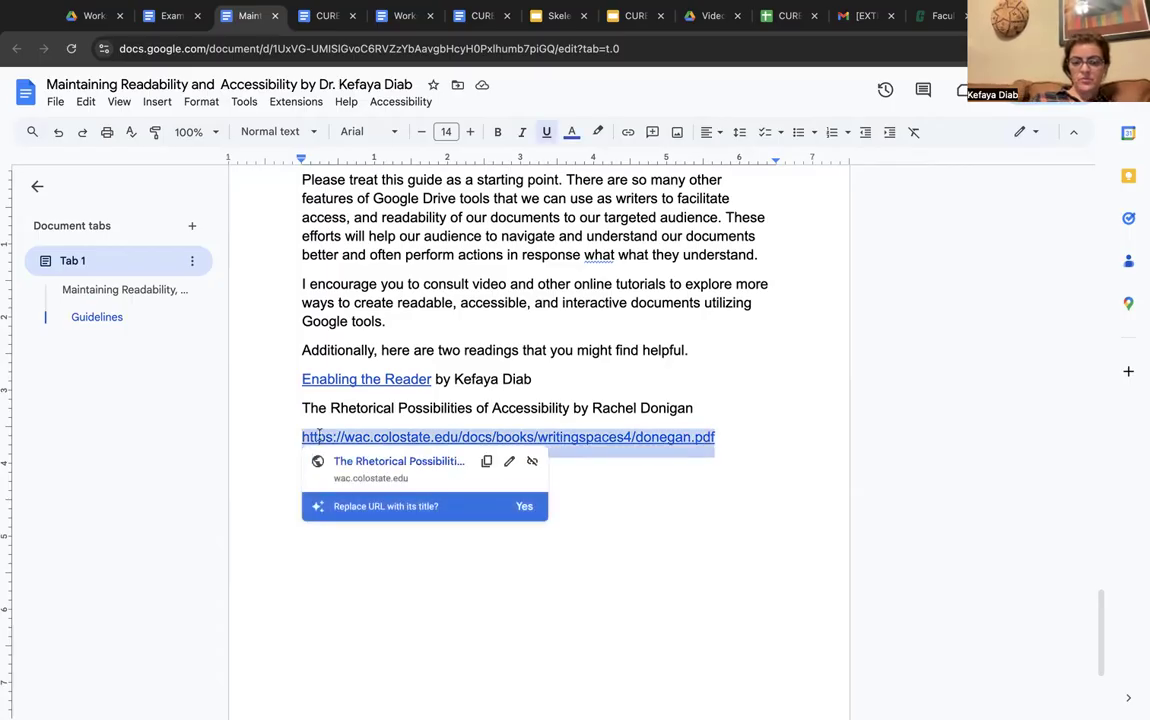
key("BackSpace")
left_click_drag(298, 406, 568, 410)
left_click(628, 131)
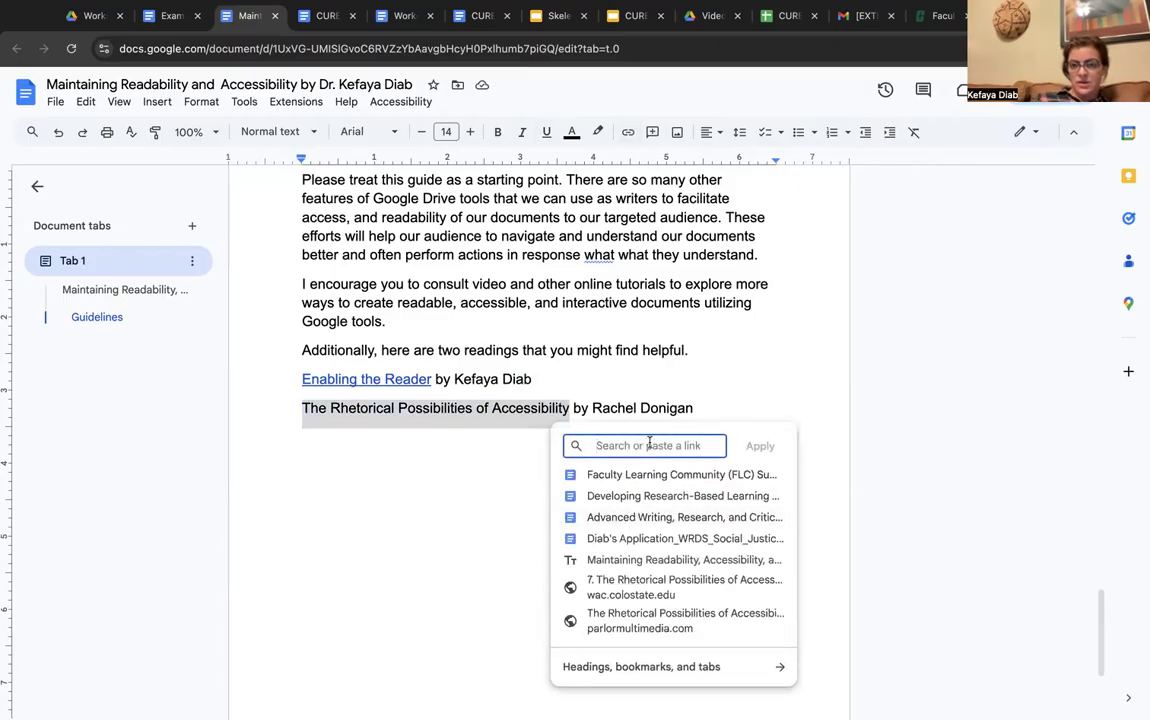
key("ctrl+v")
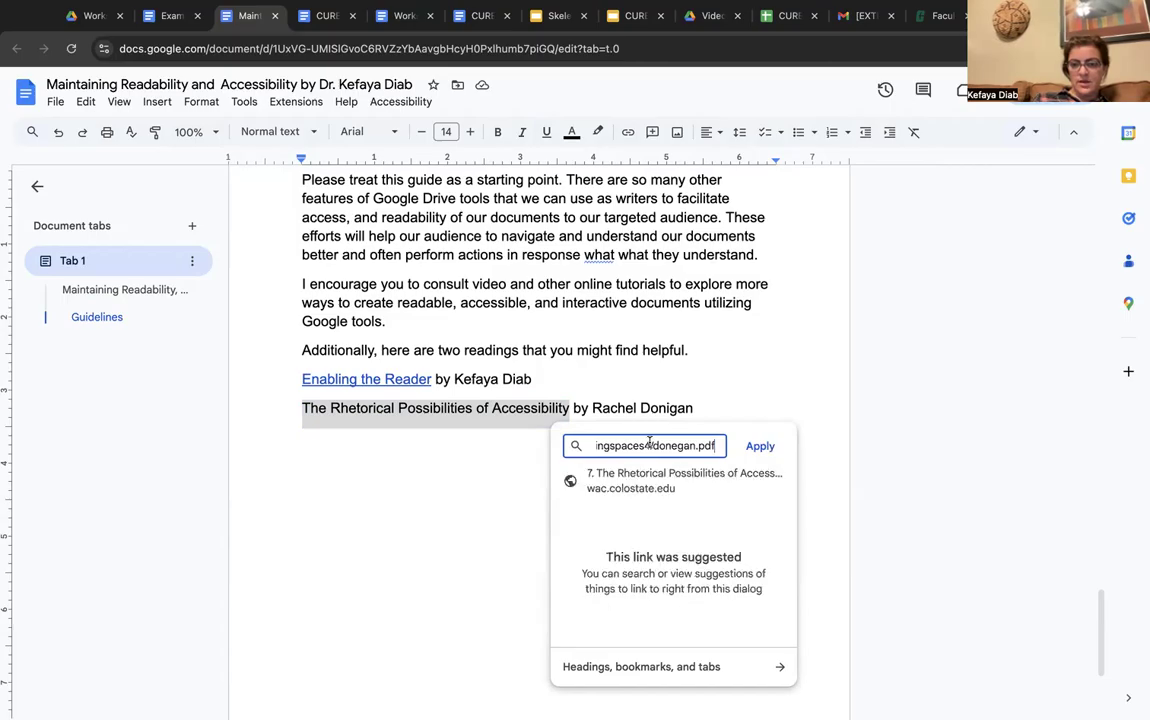
left_click(761, 446)
left_click(662, 496)
left_click(337, 448)
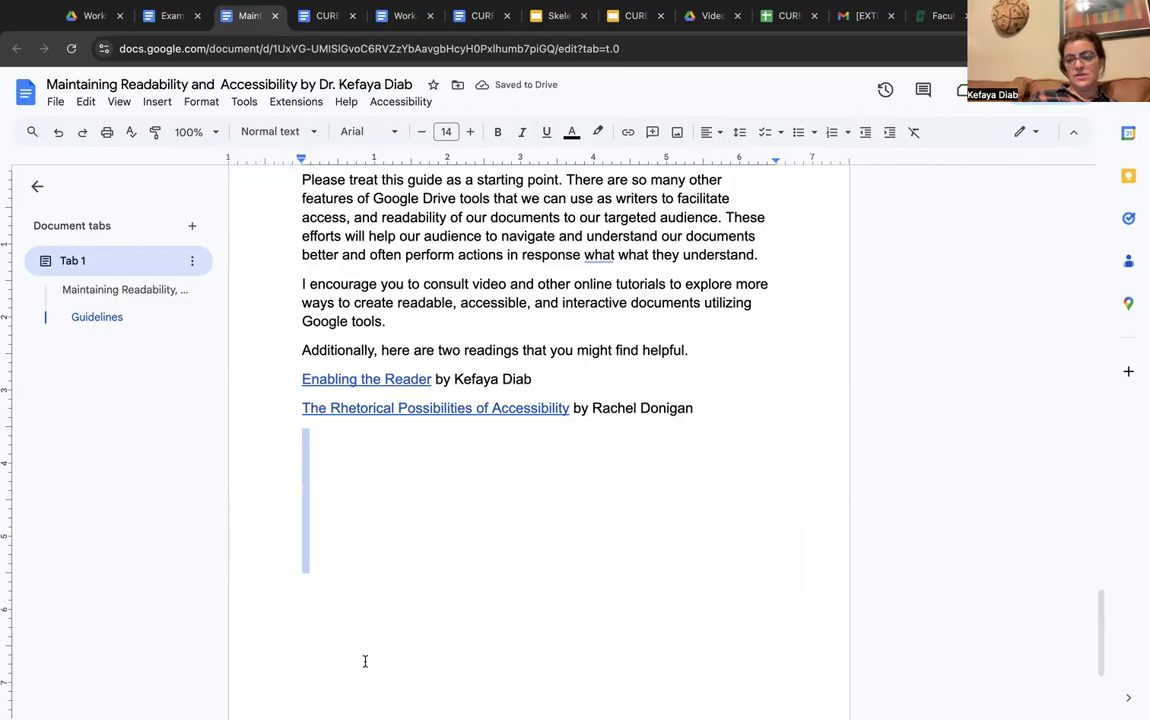
Delete the repeated 'what' so the paragraph reads 'in response what they understand.'
scroll(539, 440, "up", 5)
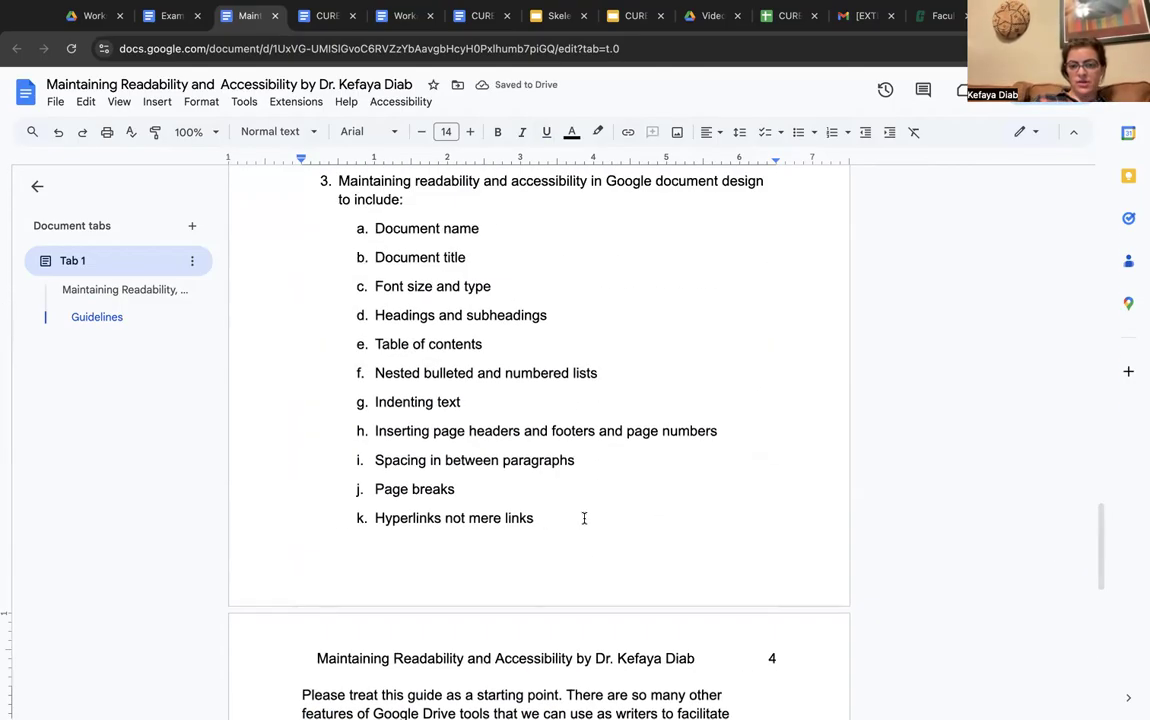
scroll(453, 430, "down", 5)
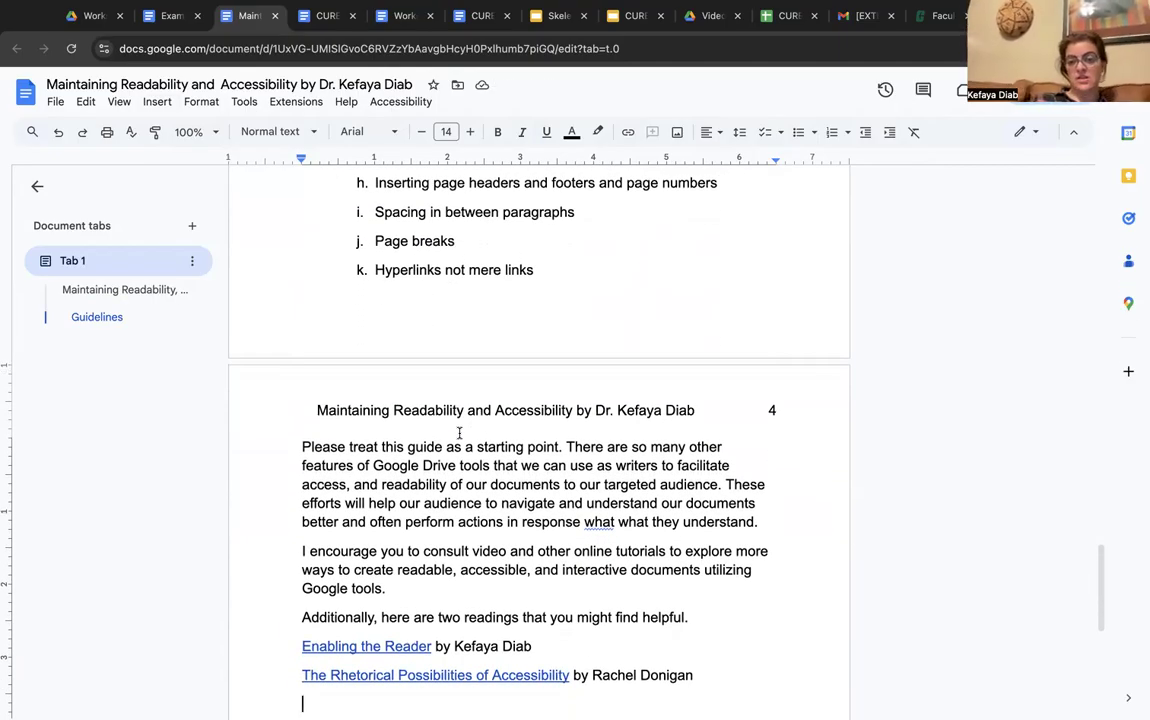
left_click_drag(585, 523, 617, 525)
key("BackSpace")
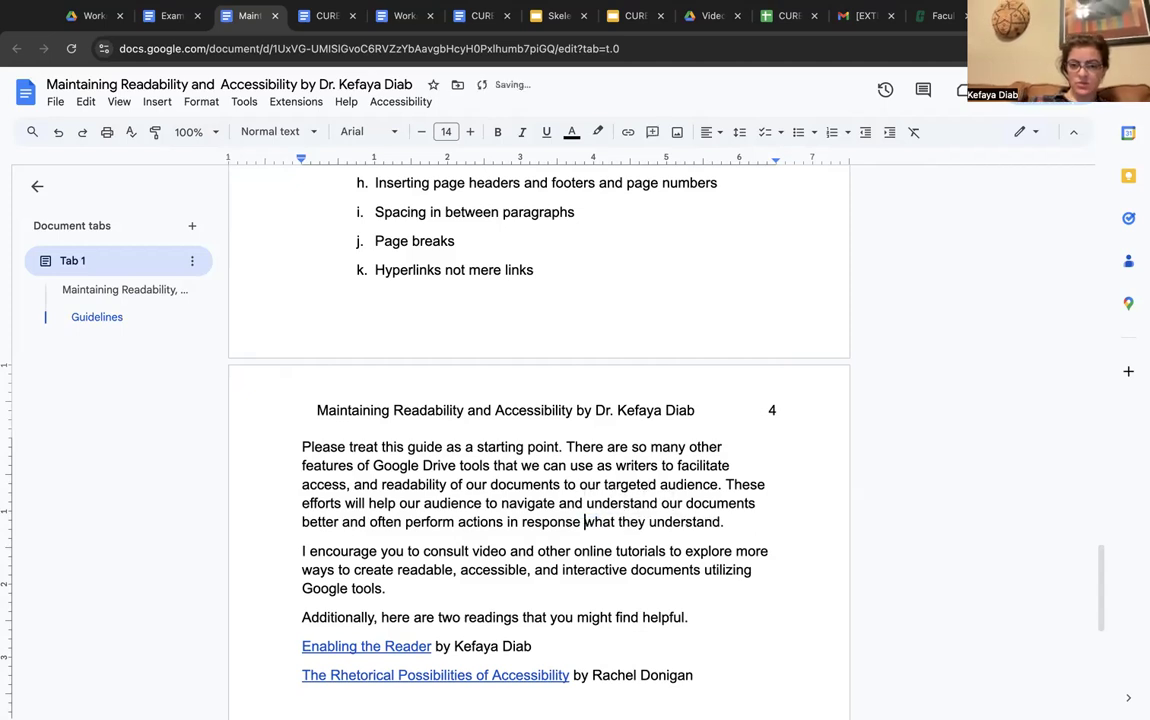
Select both reading lines on the last page
scroll(493, 580, "down", 3)
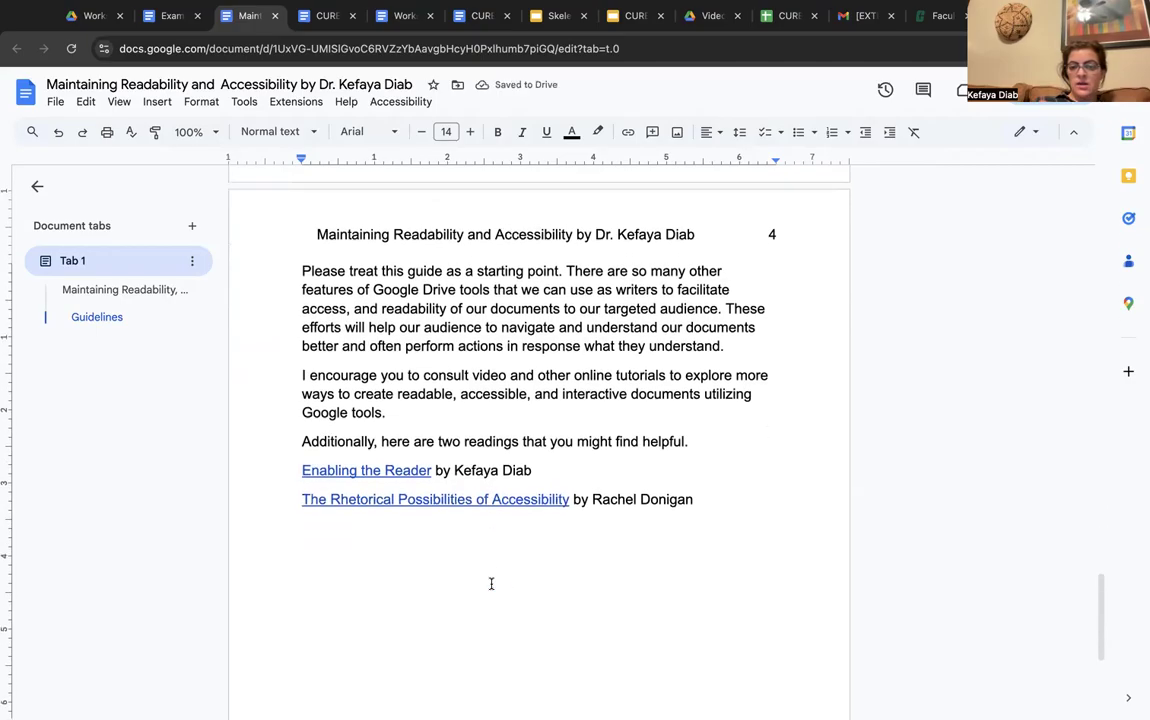
left_click_drag(696, 497, 301, 469)
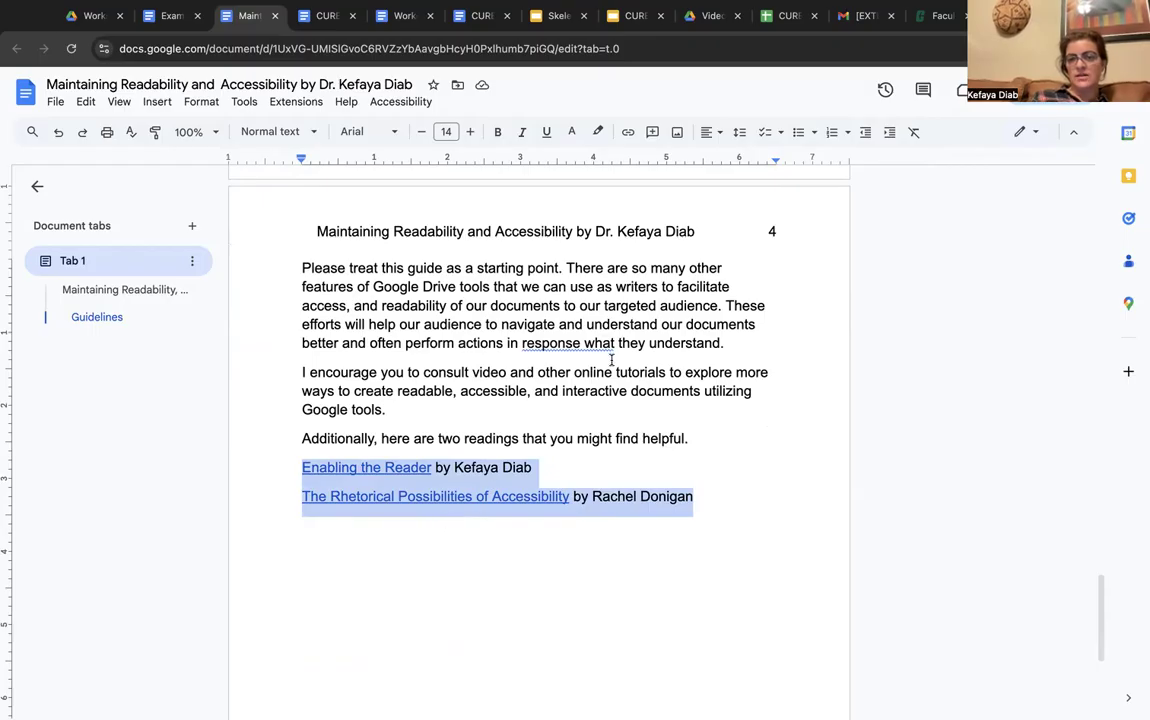
scroll(611, 360, "down", 3)
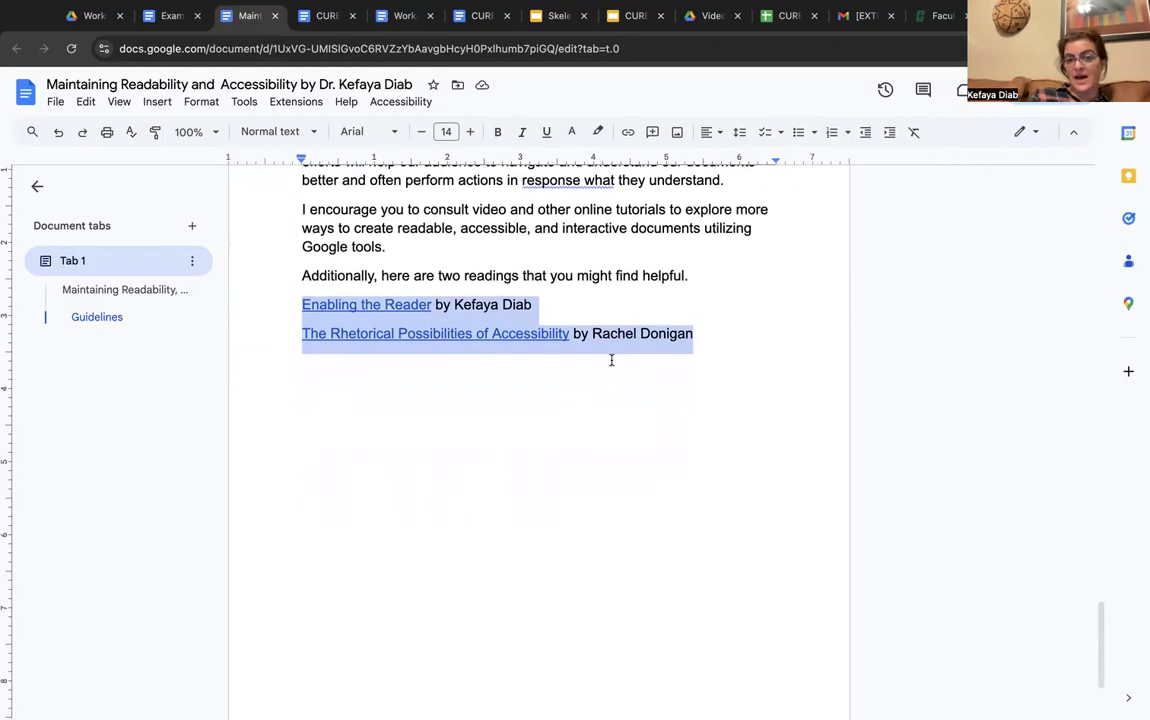